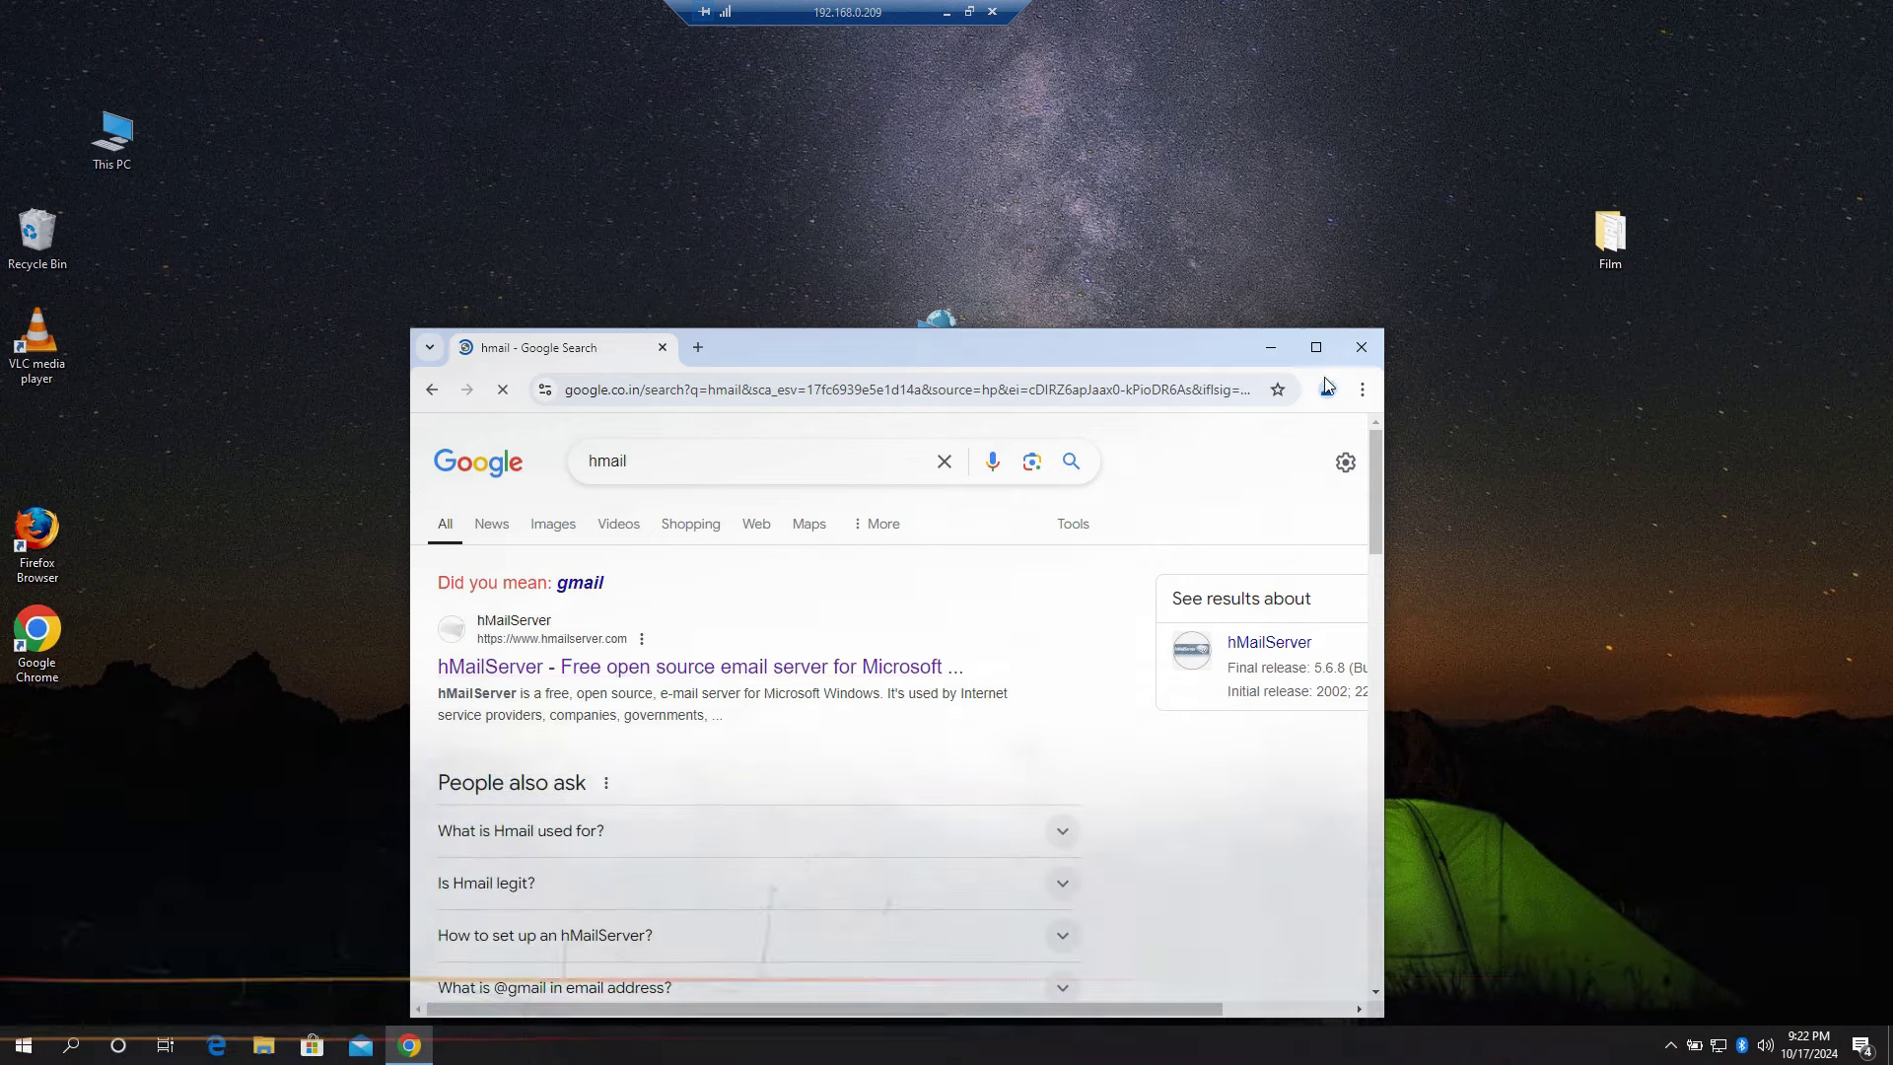
# Step: Download the hMailServer 5.6.8 Build 2574 installer from the hMailServer website's Download page
pyautogui.doubleClick(749, 346)
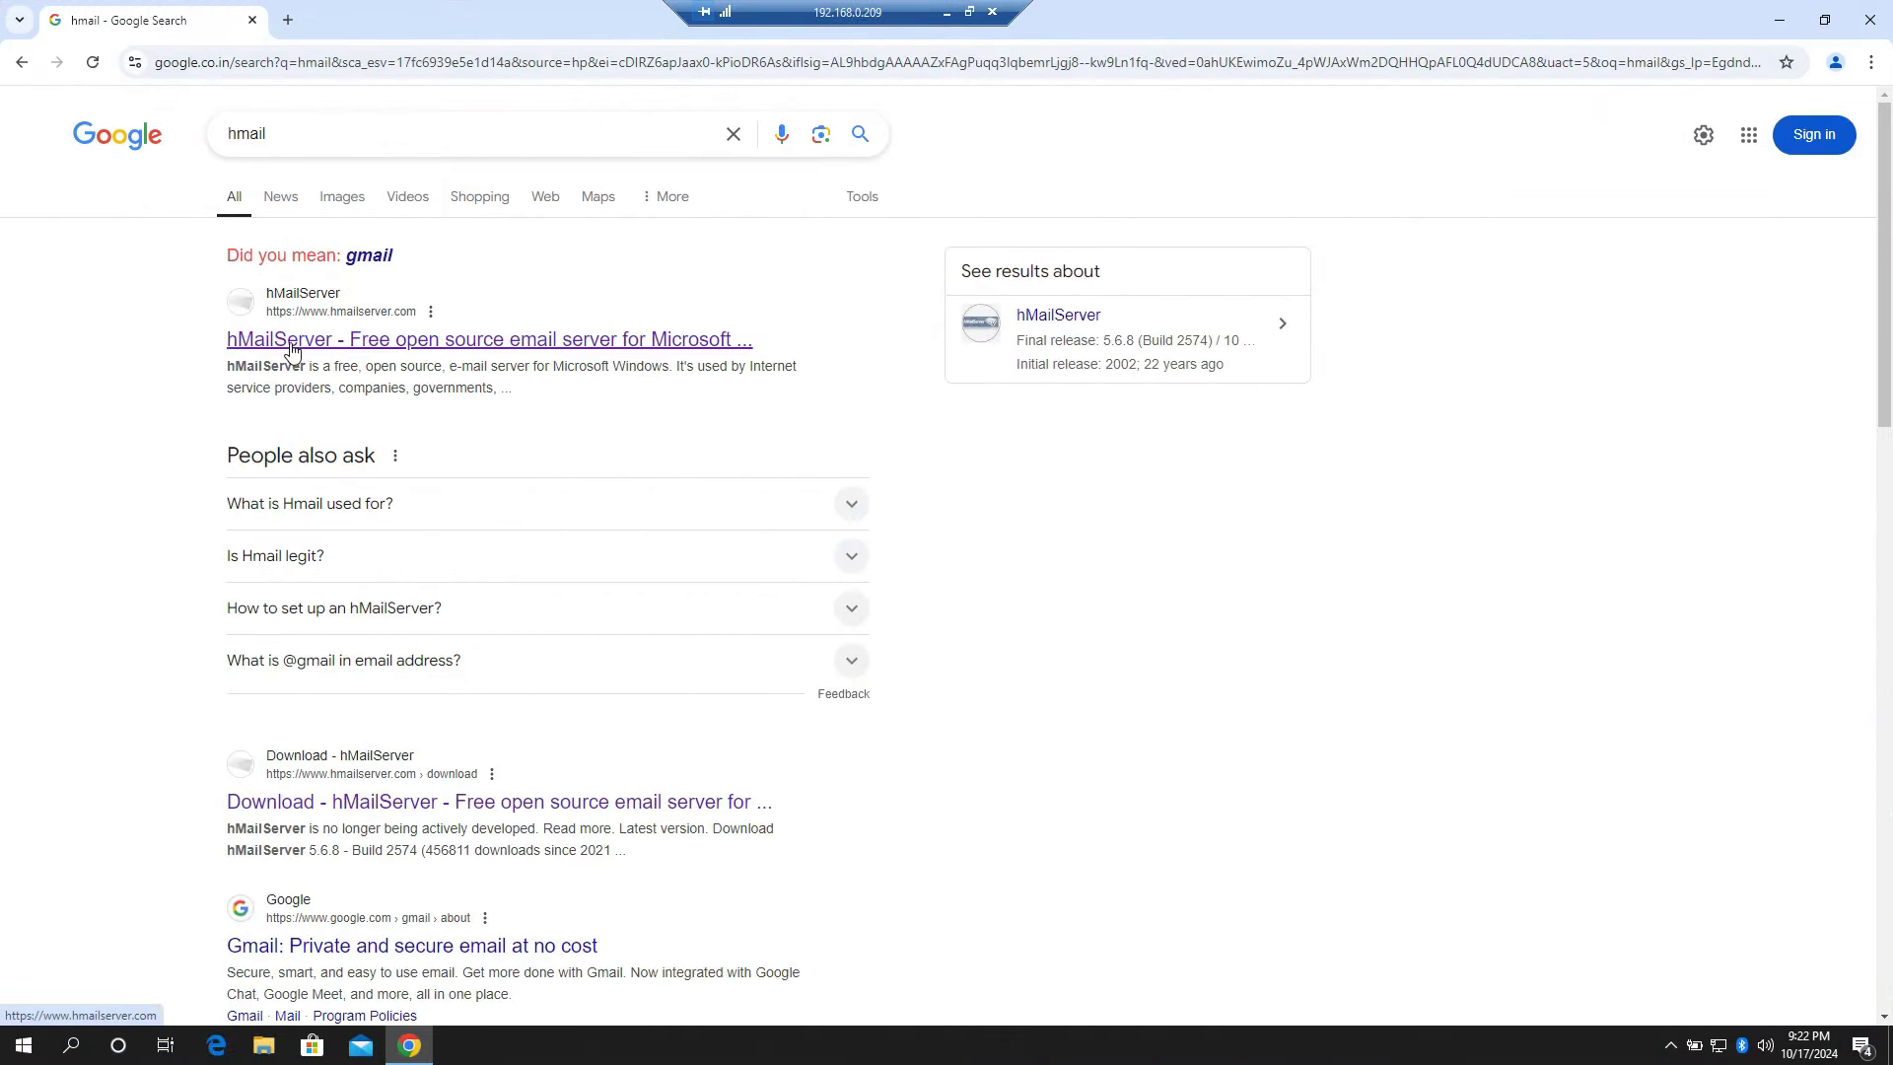
pyautogui.click(466, 345)
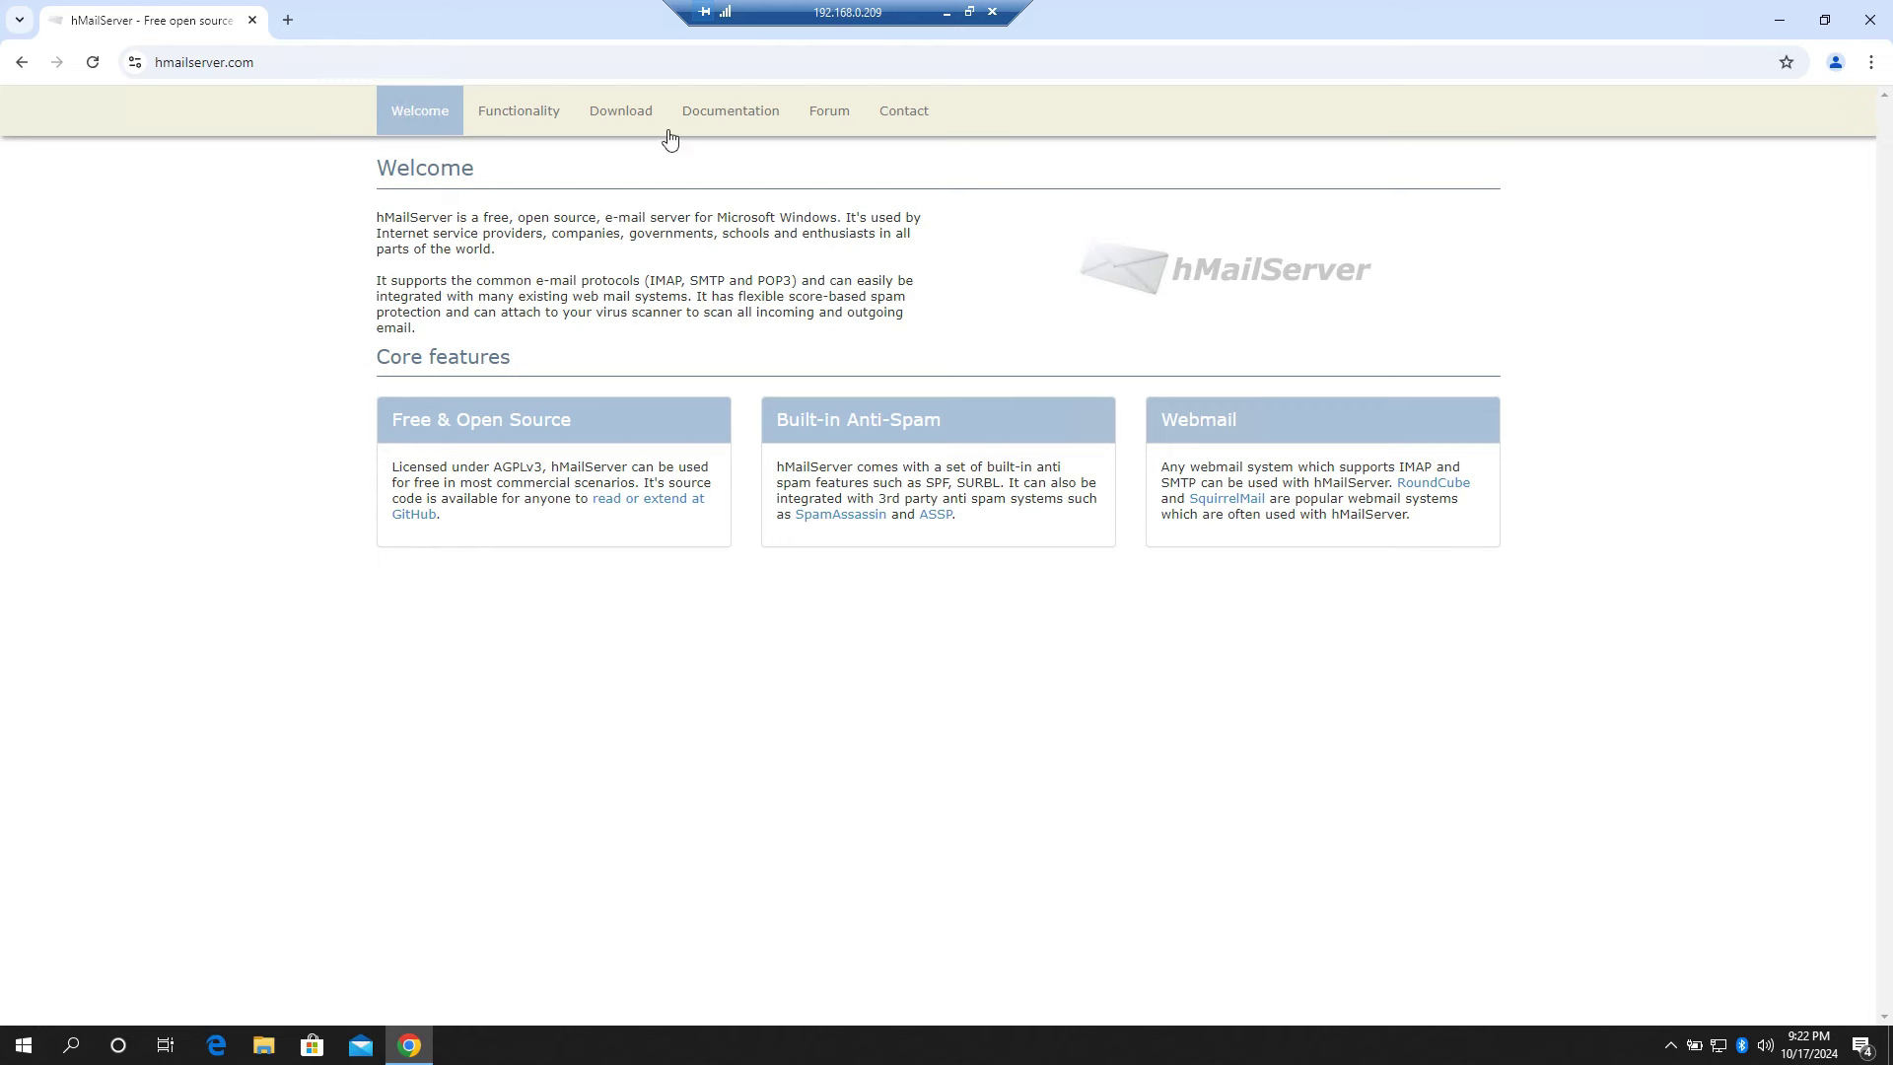
pyautogui.click(650, 119)
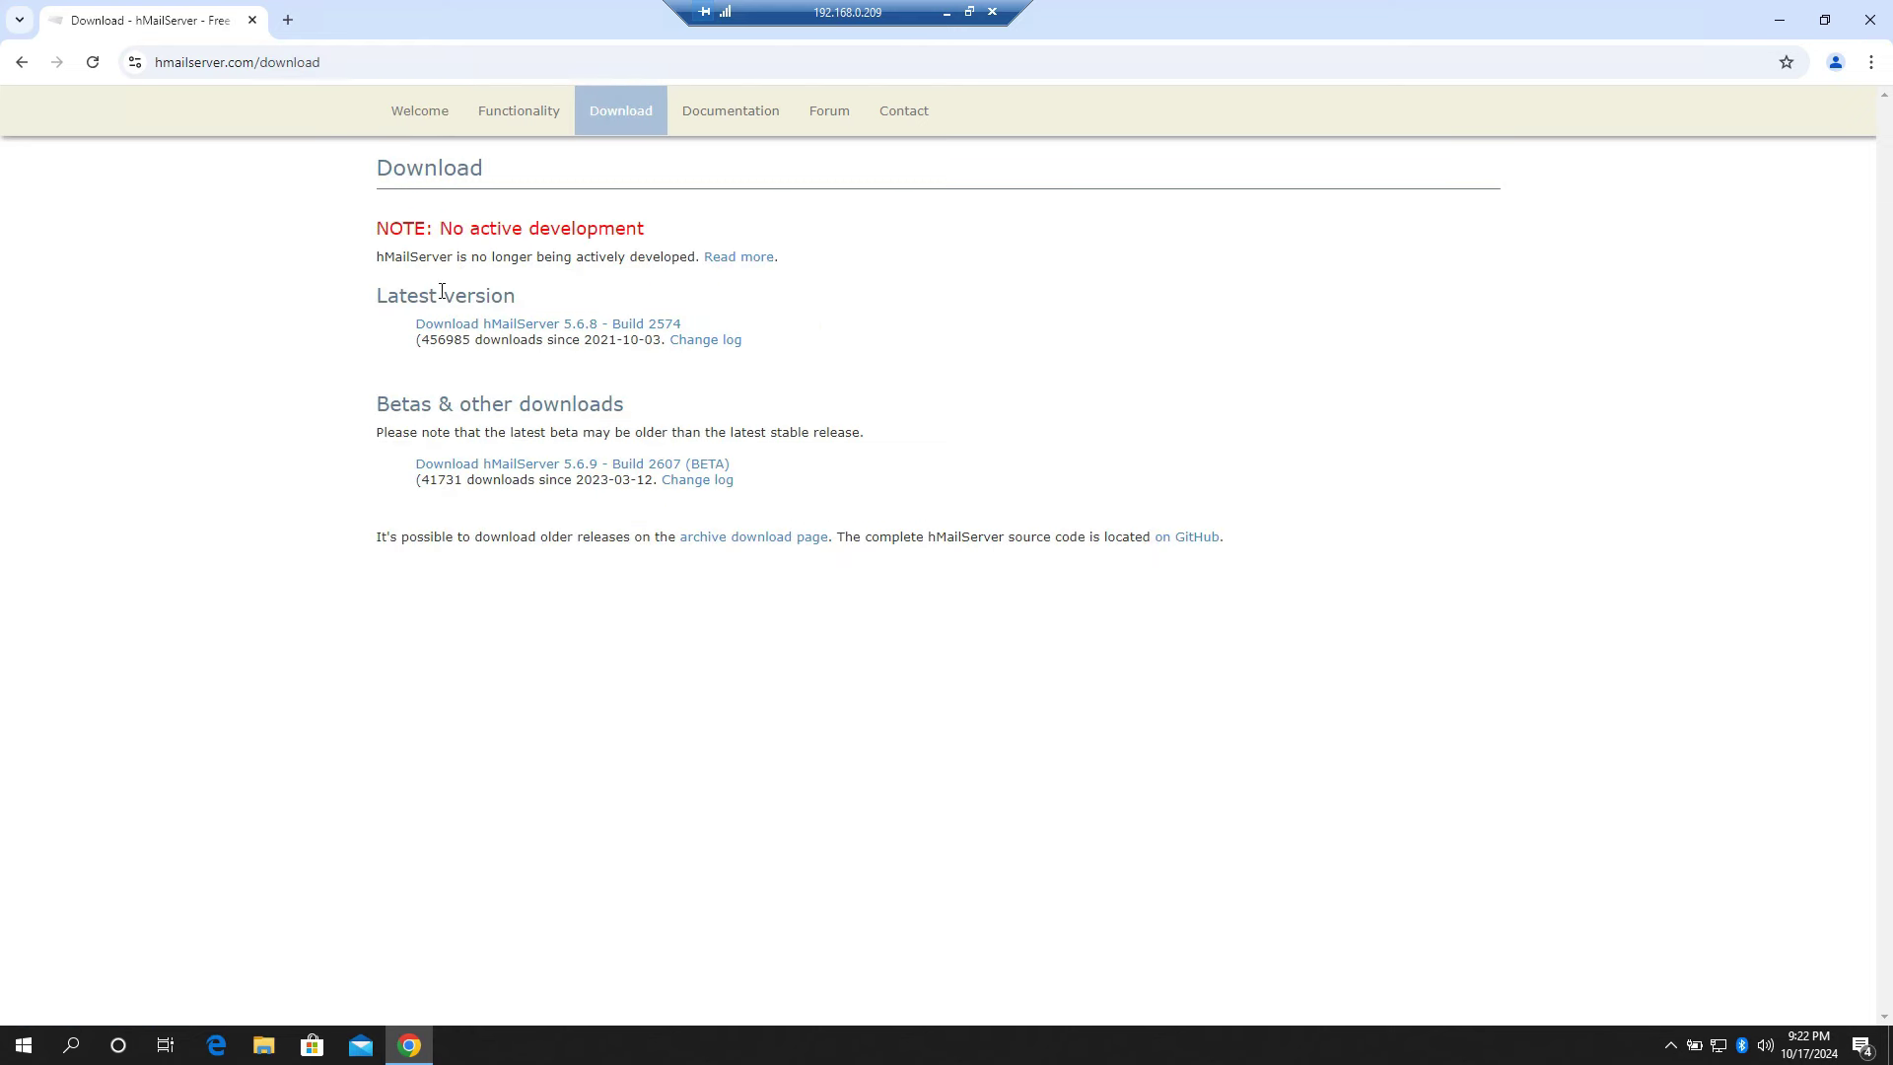
pyautogui.click(518, 327)
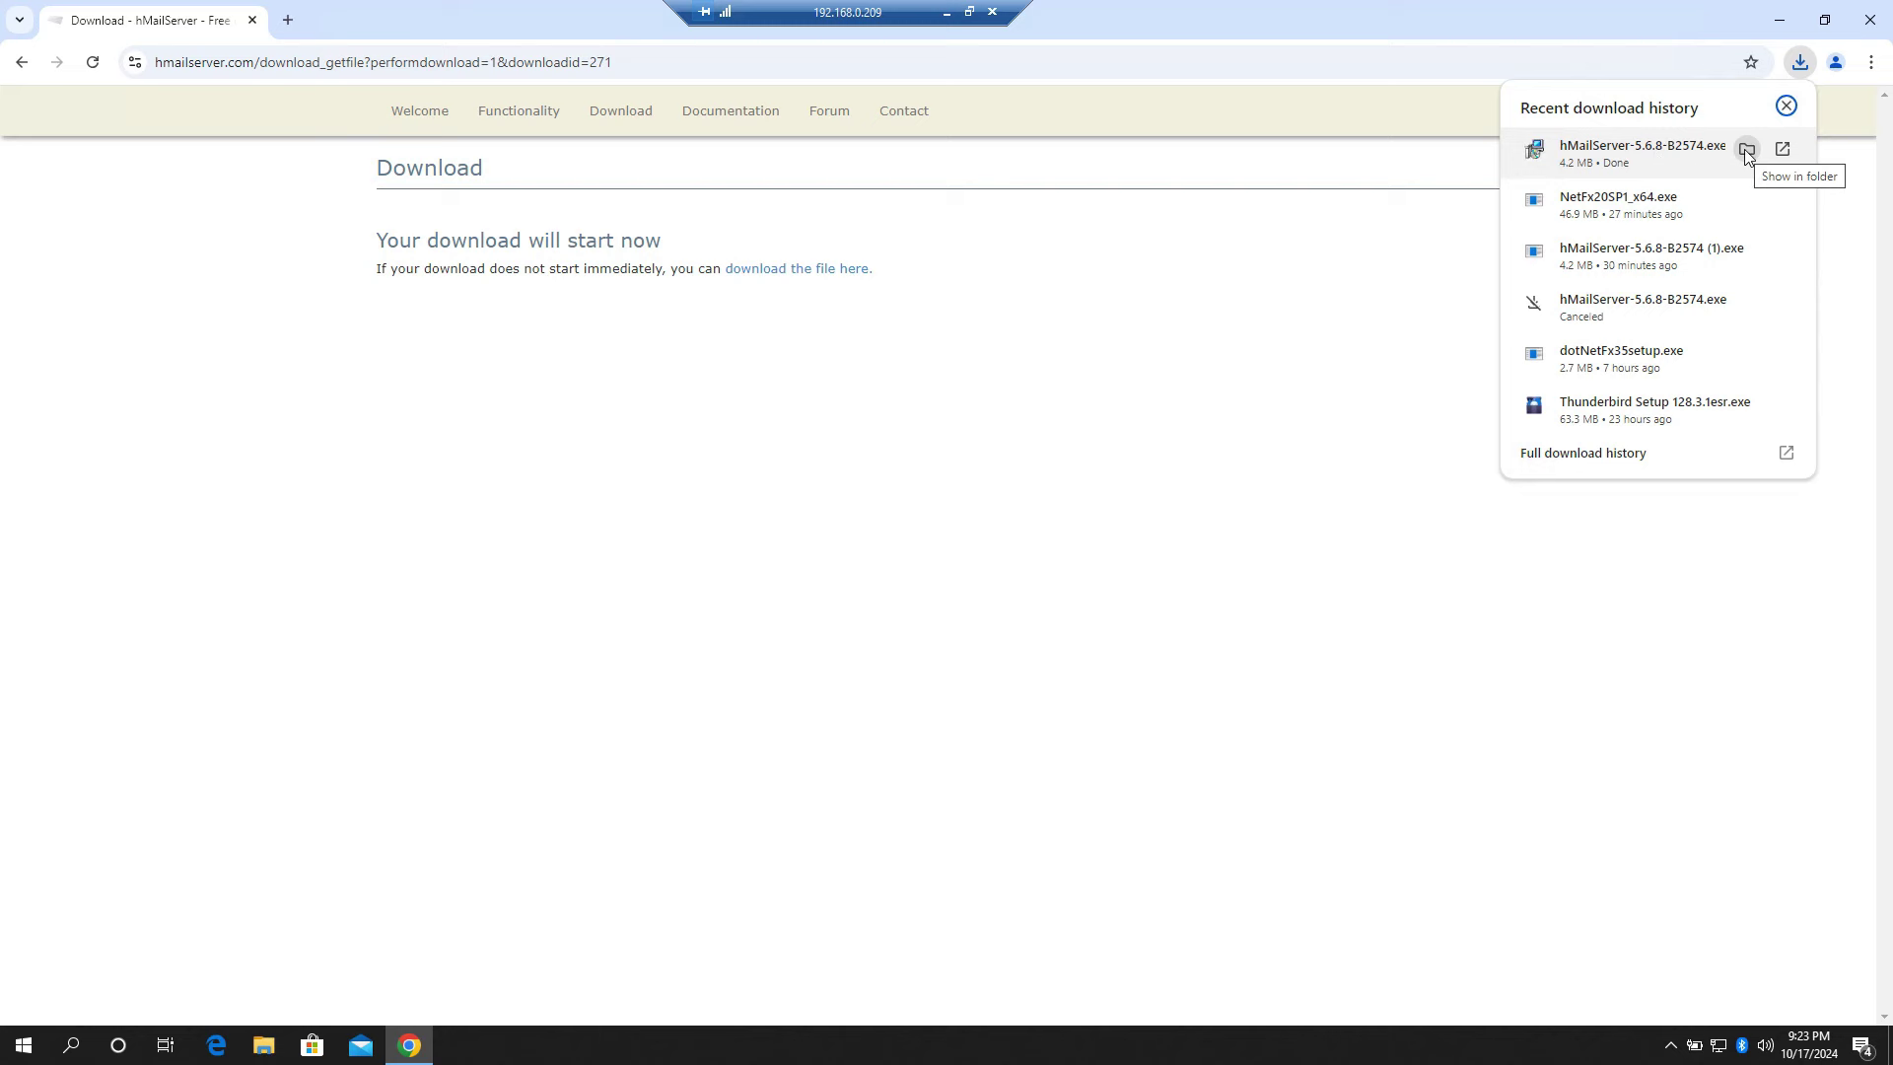
# Step: Run hMailServer-5.6.8-B2574.exe from the Downloads folder and approve the UAC prompt
pyautogui.click(1747, 150)
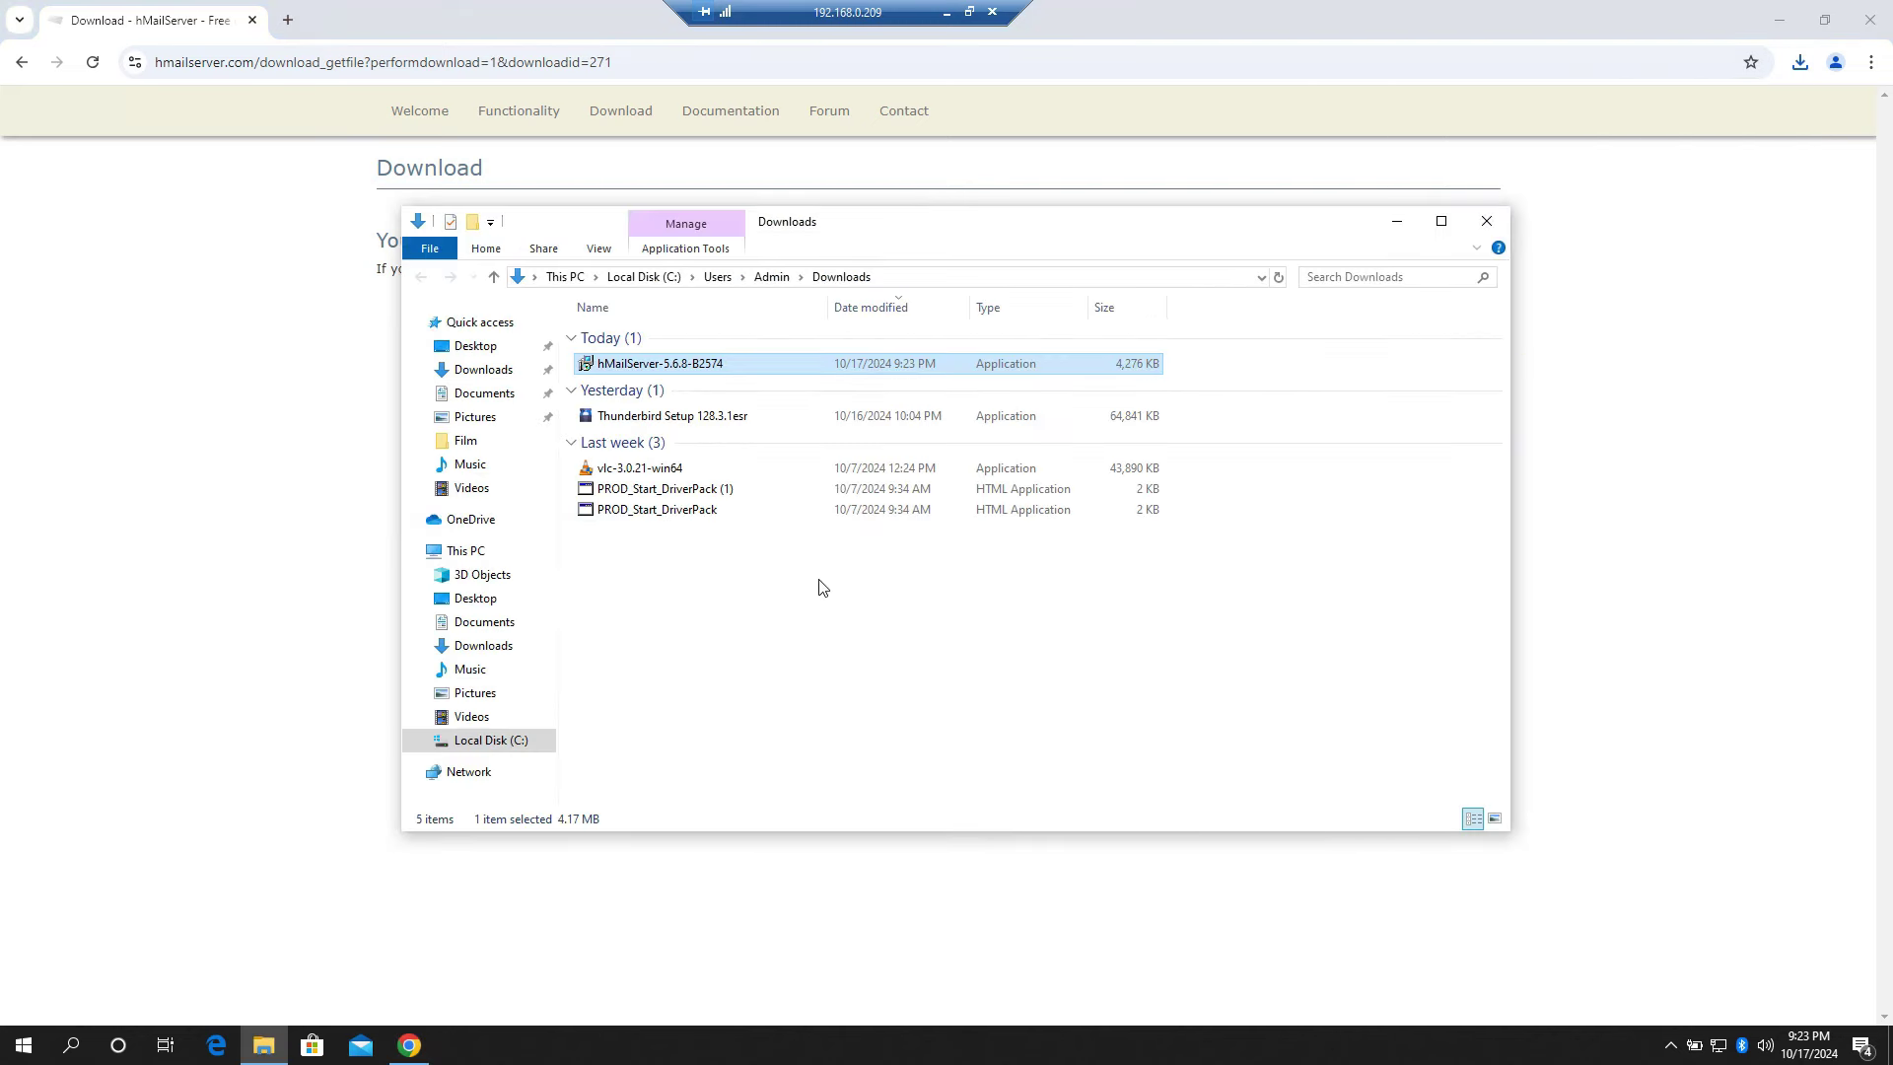
pyautogui.doubleClick(681, 364)
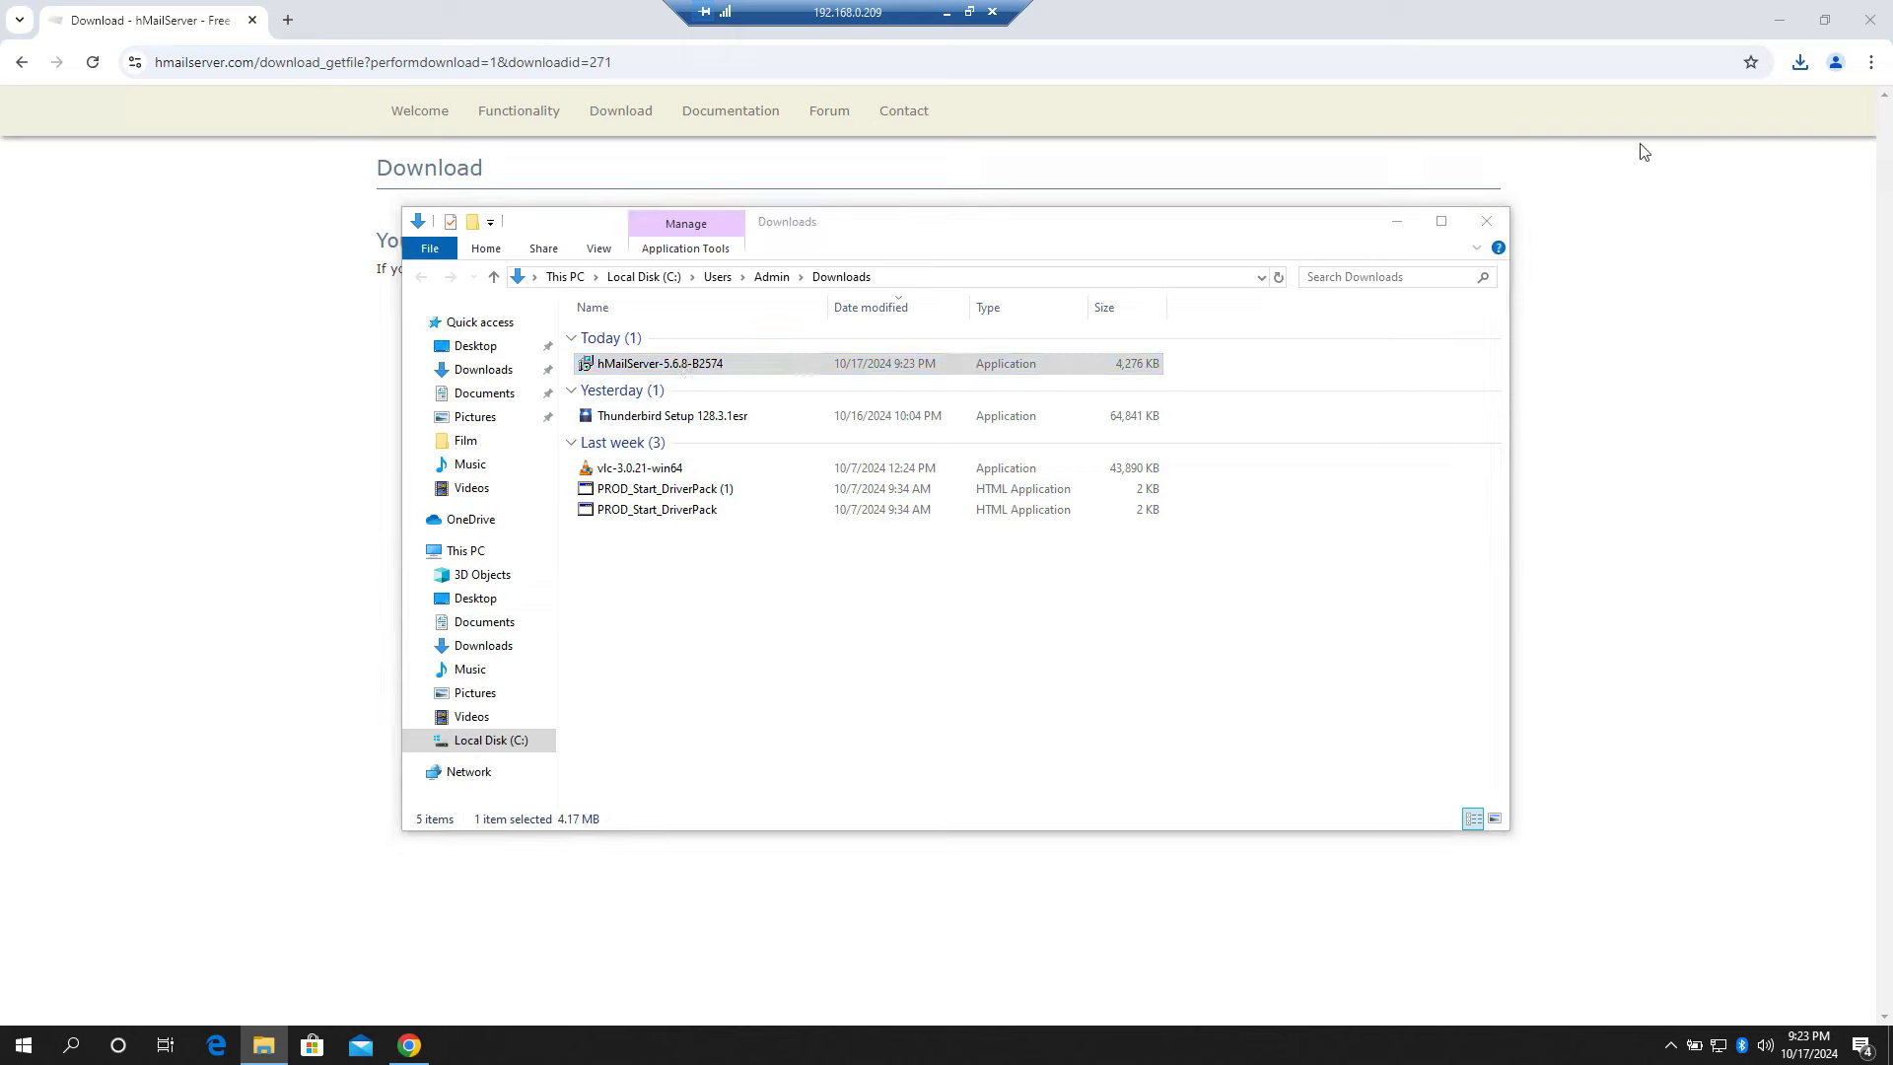
pyautogui.click(1778, 20)
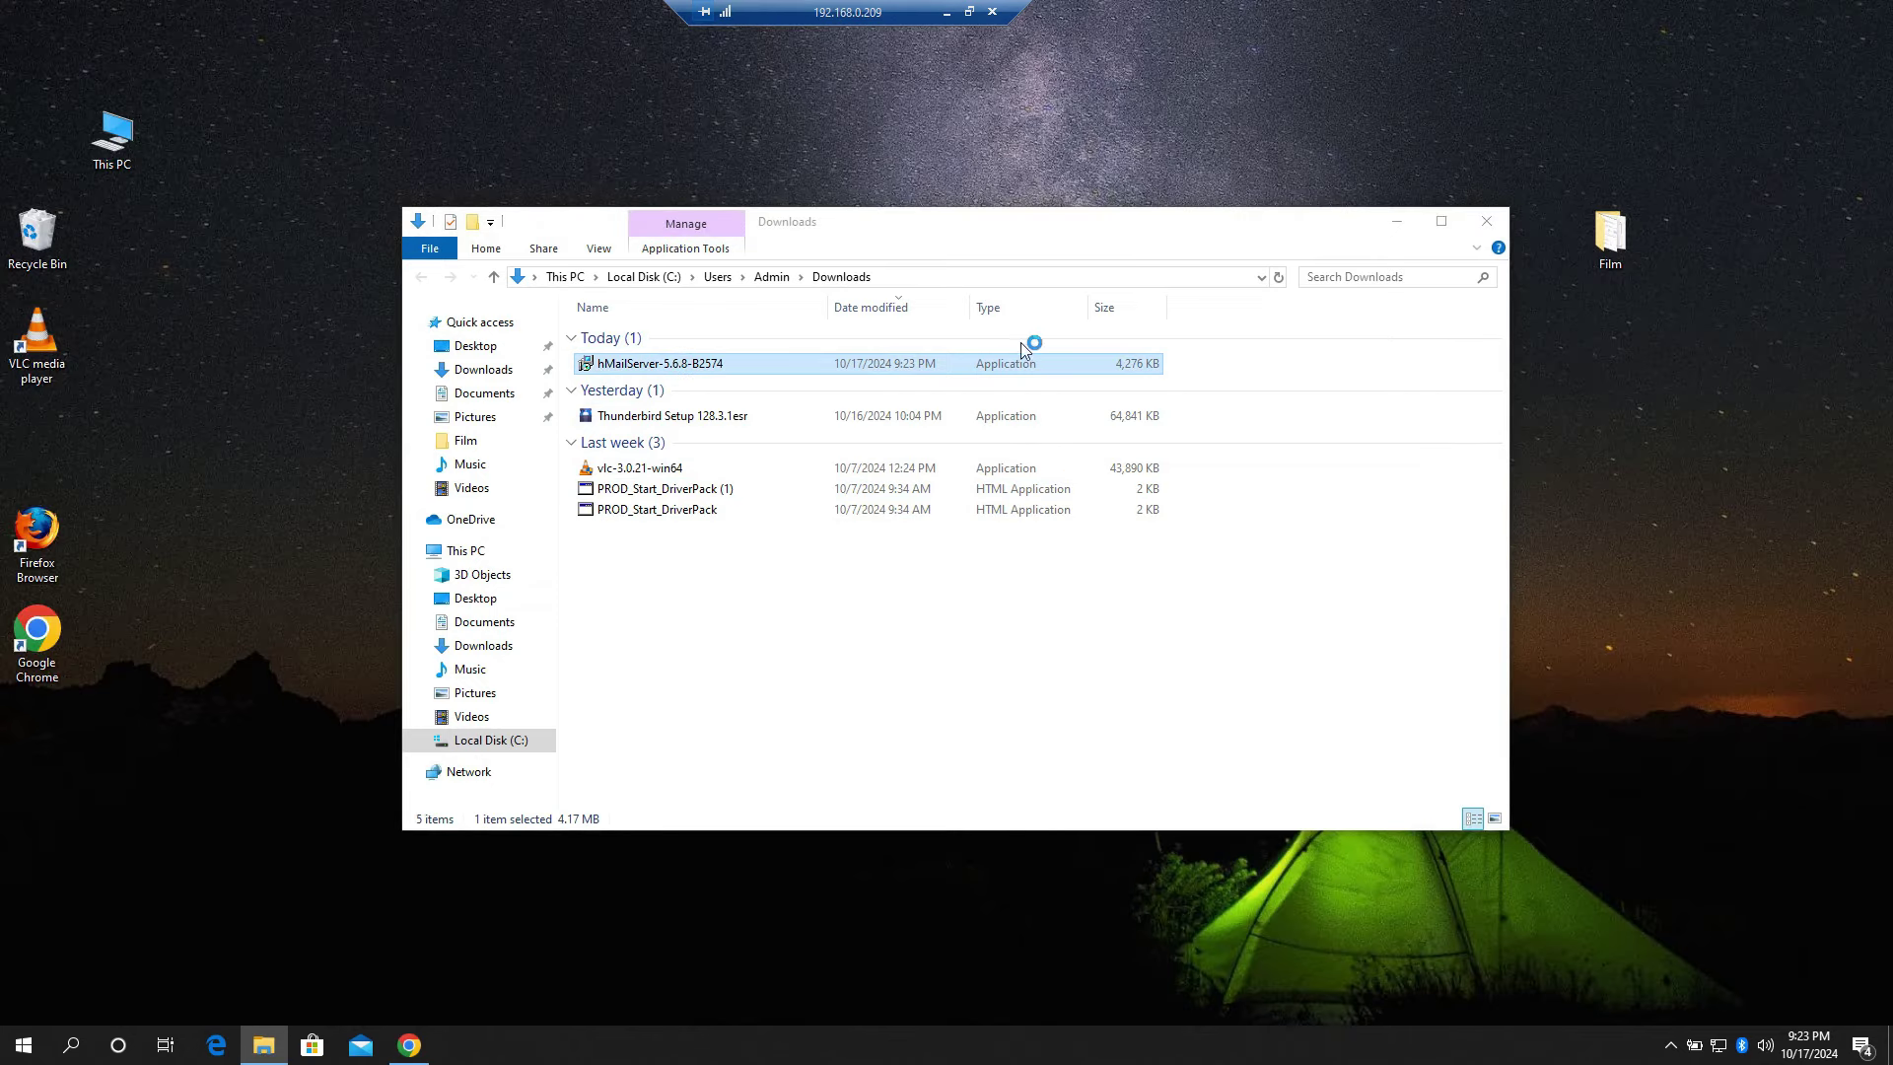
pyautogui.click(1398, 226)
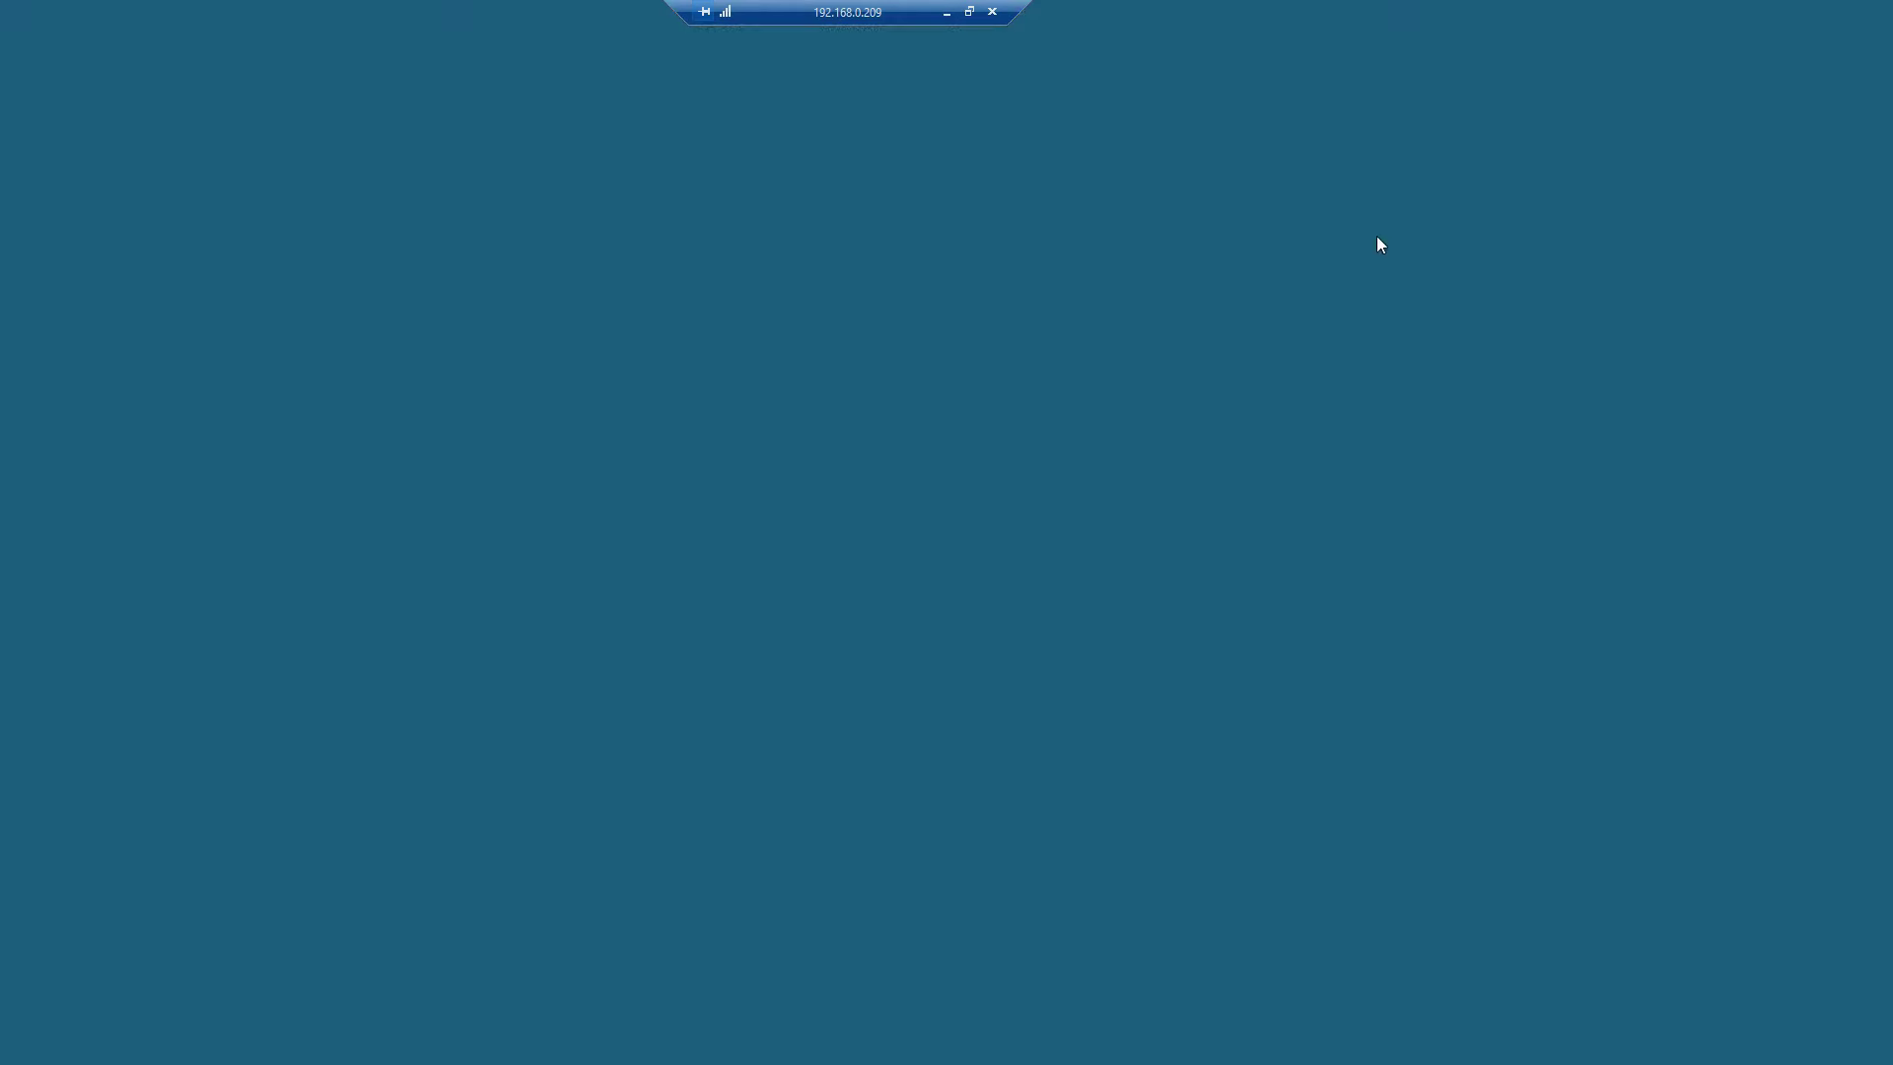
pyautogui.click(850, 660)
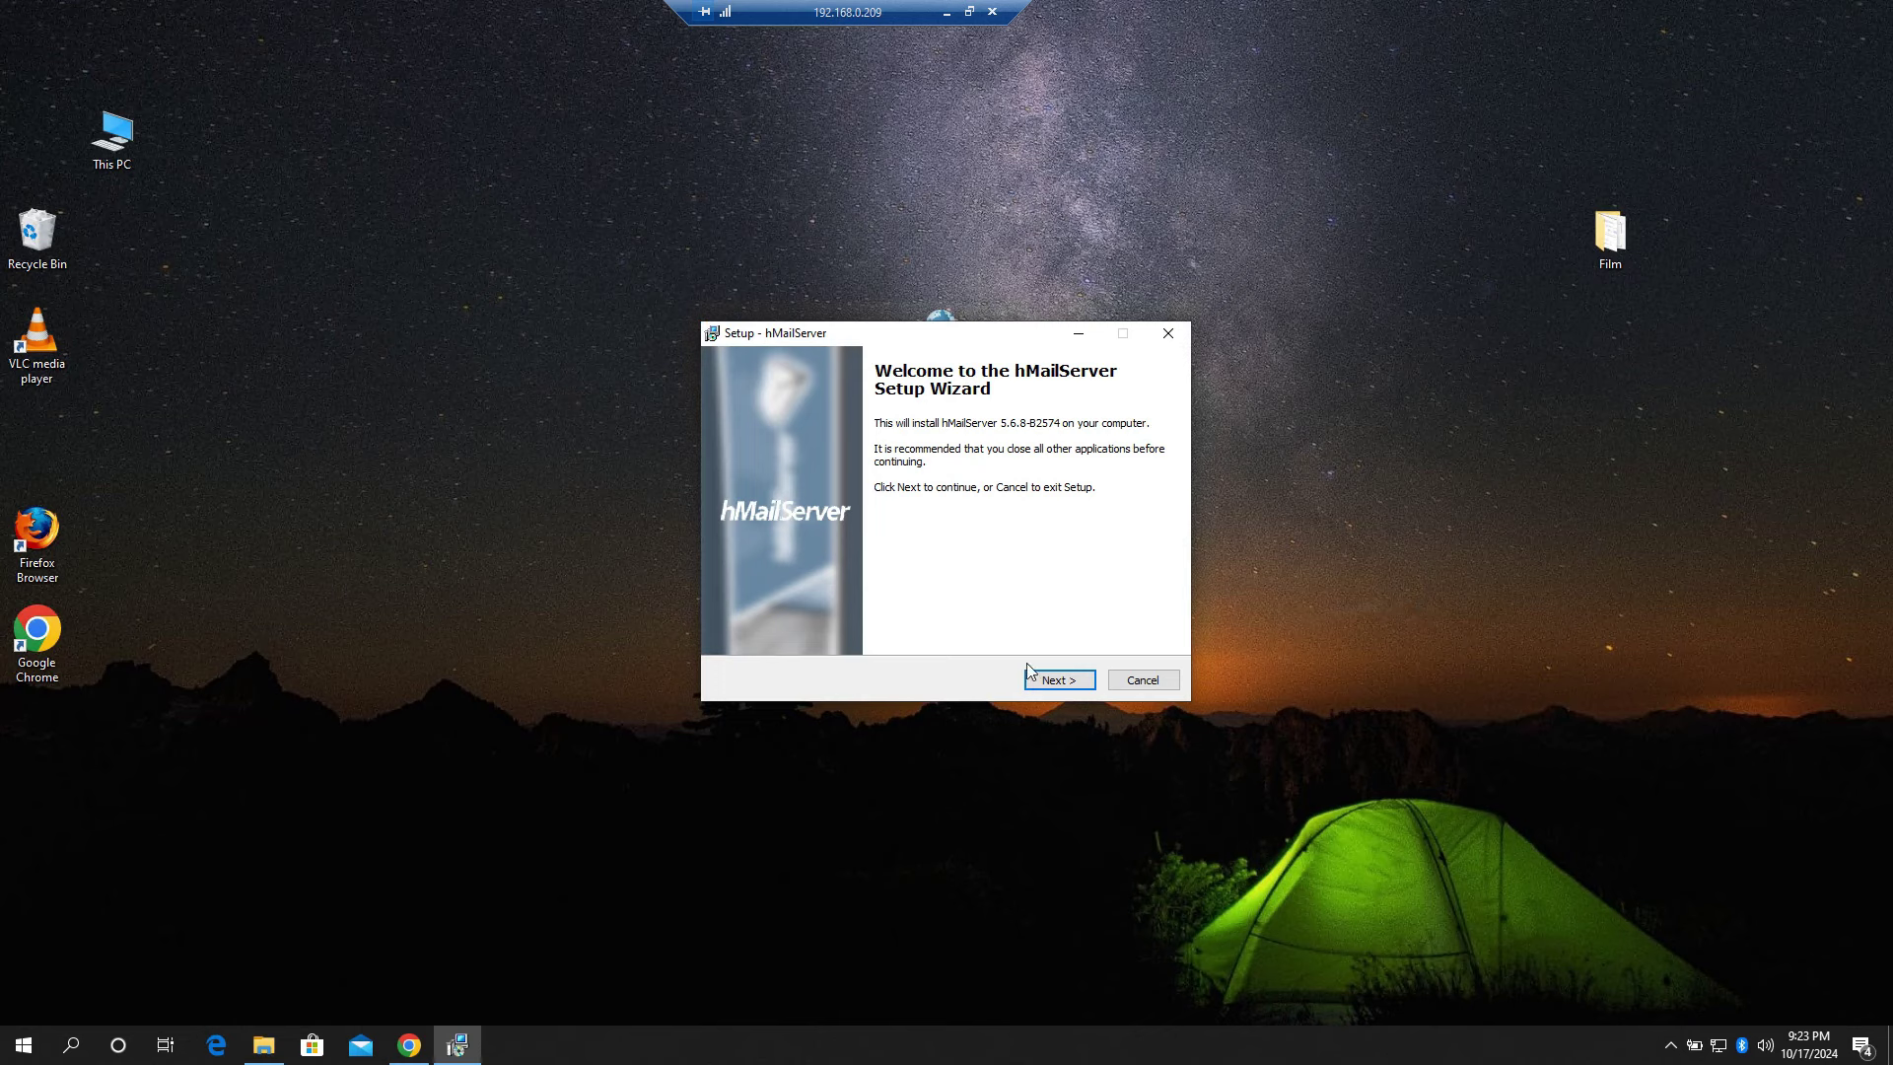
# Step: Accept the license and keep the default folder, components, built-in database and Start Menu folder
pyautogui.click(1045, 687)
pyautogui.click(802, 620)
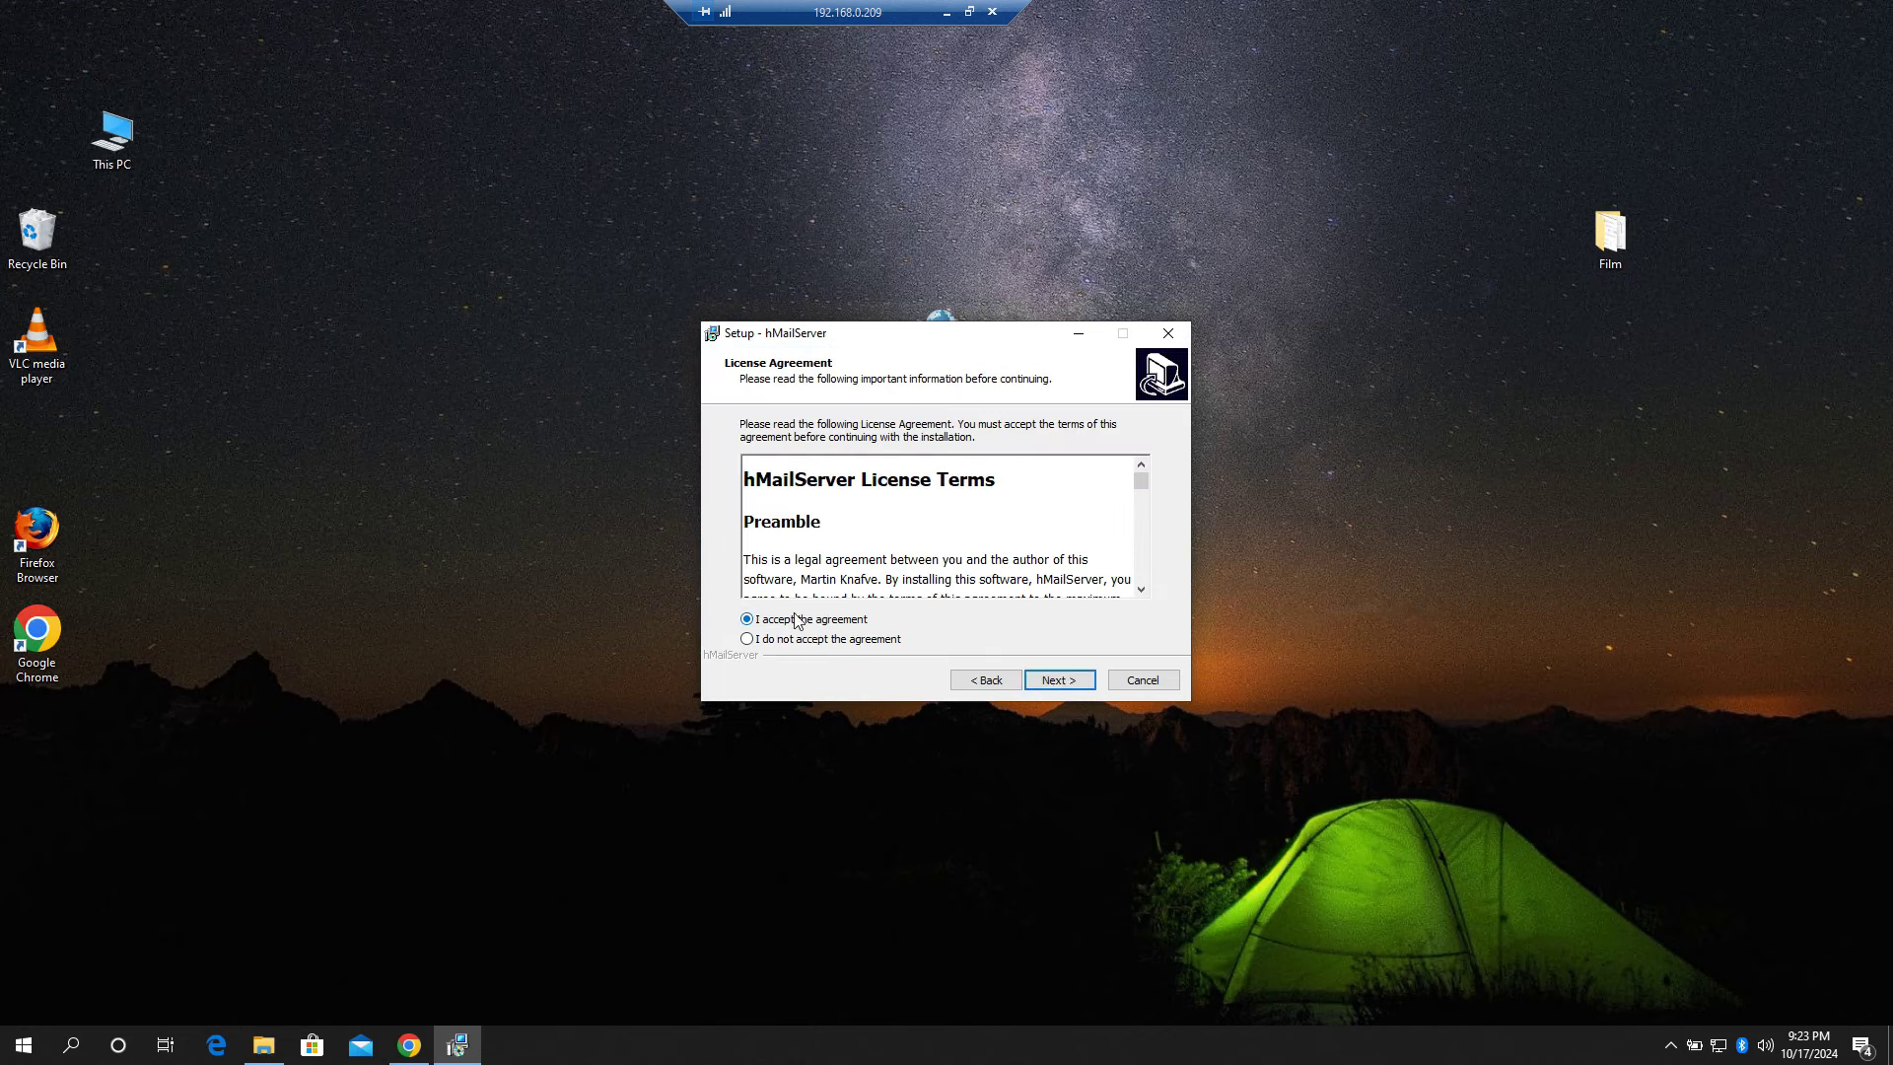
pyautogui.click(1053, 682)
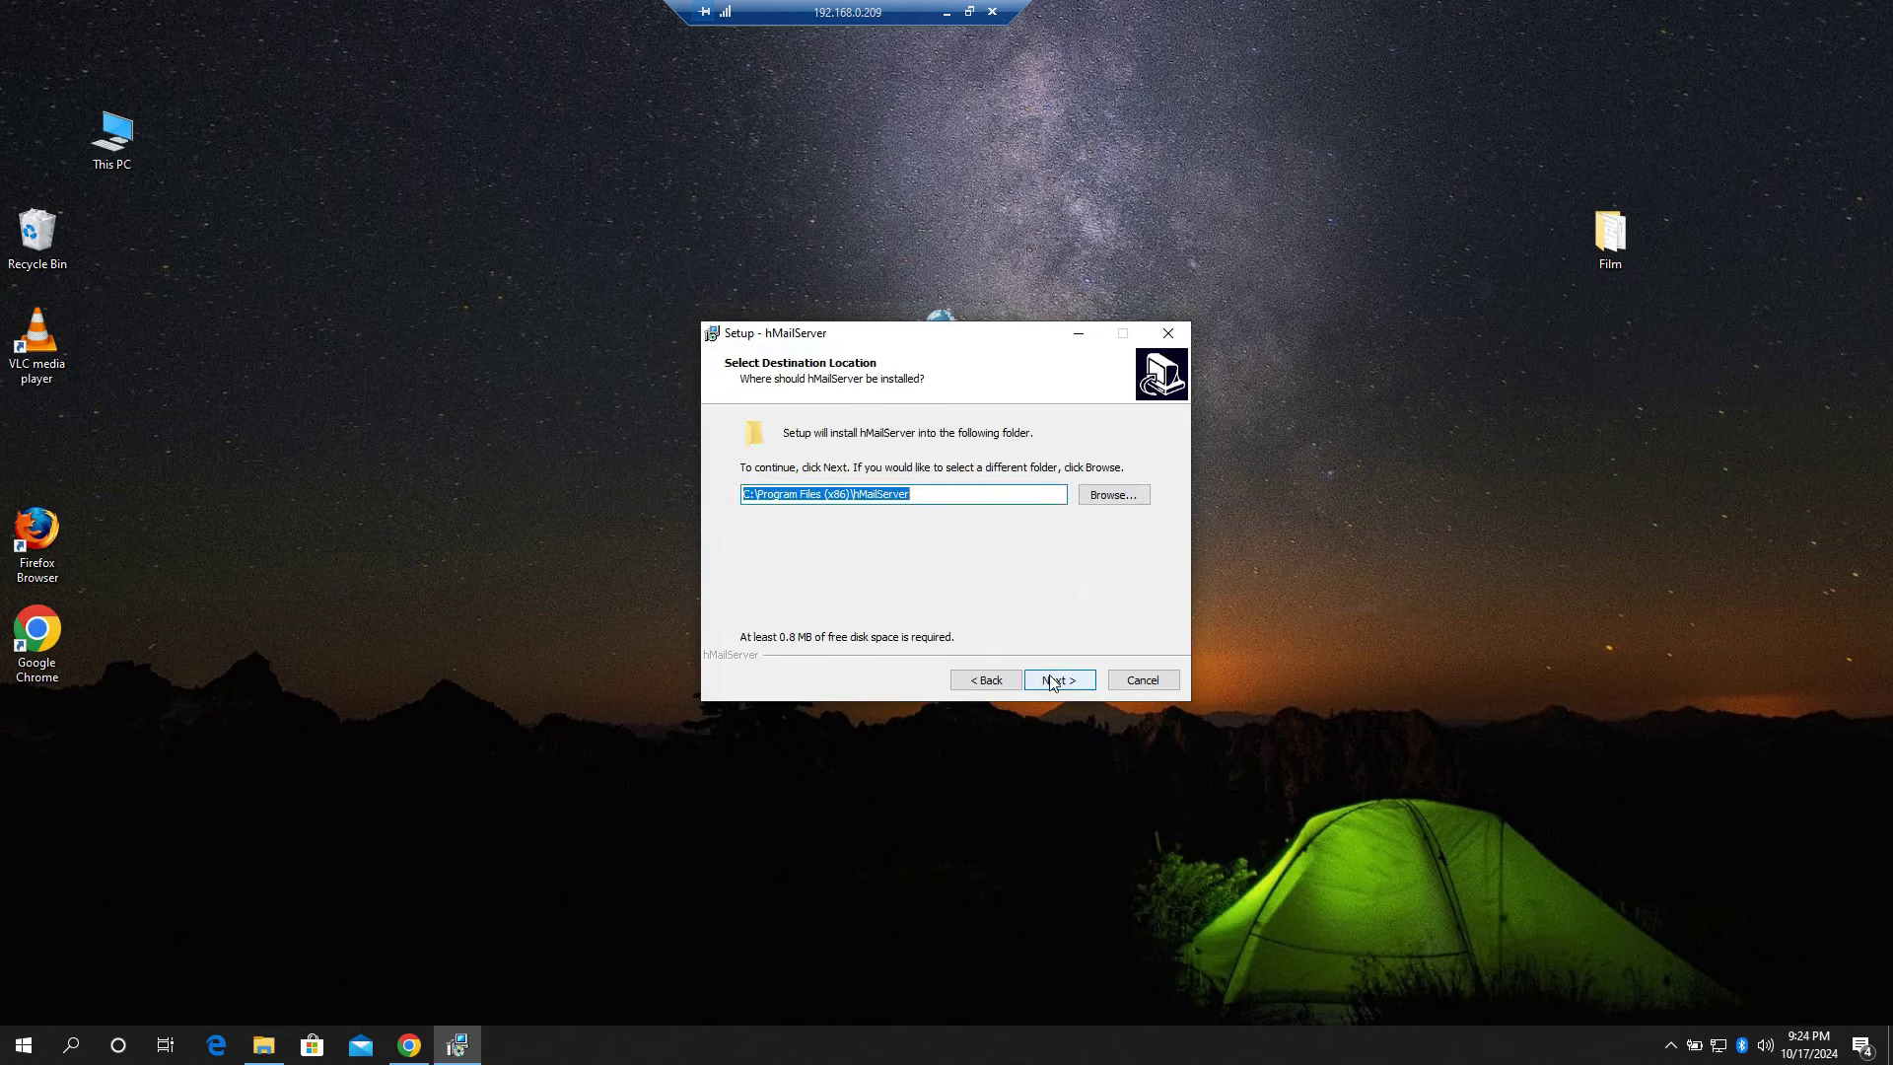
pyautogui.click(1053, 682)
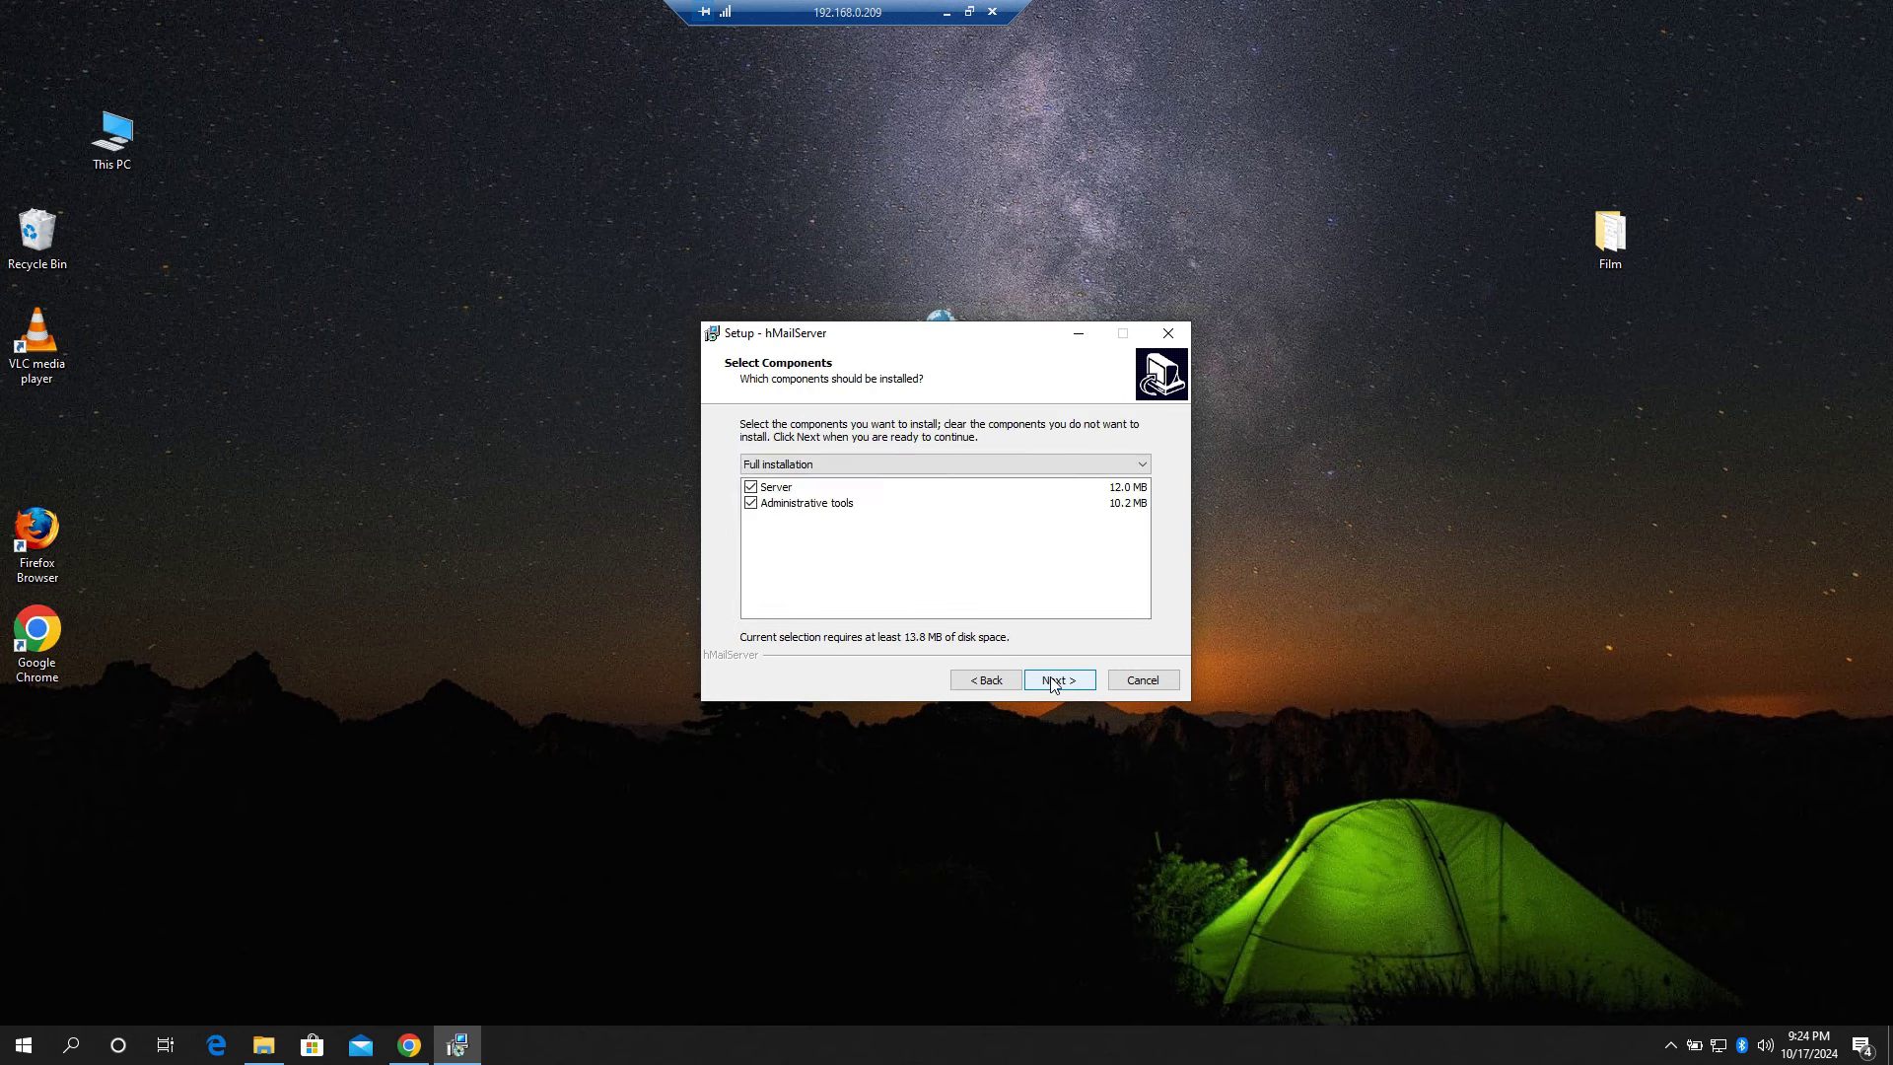
pyautogui.click(1053, 682)
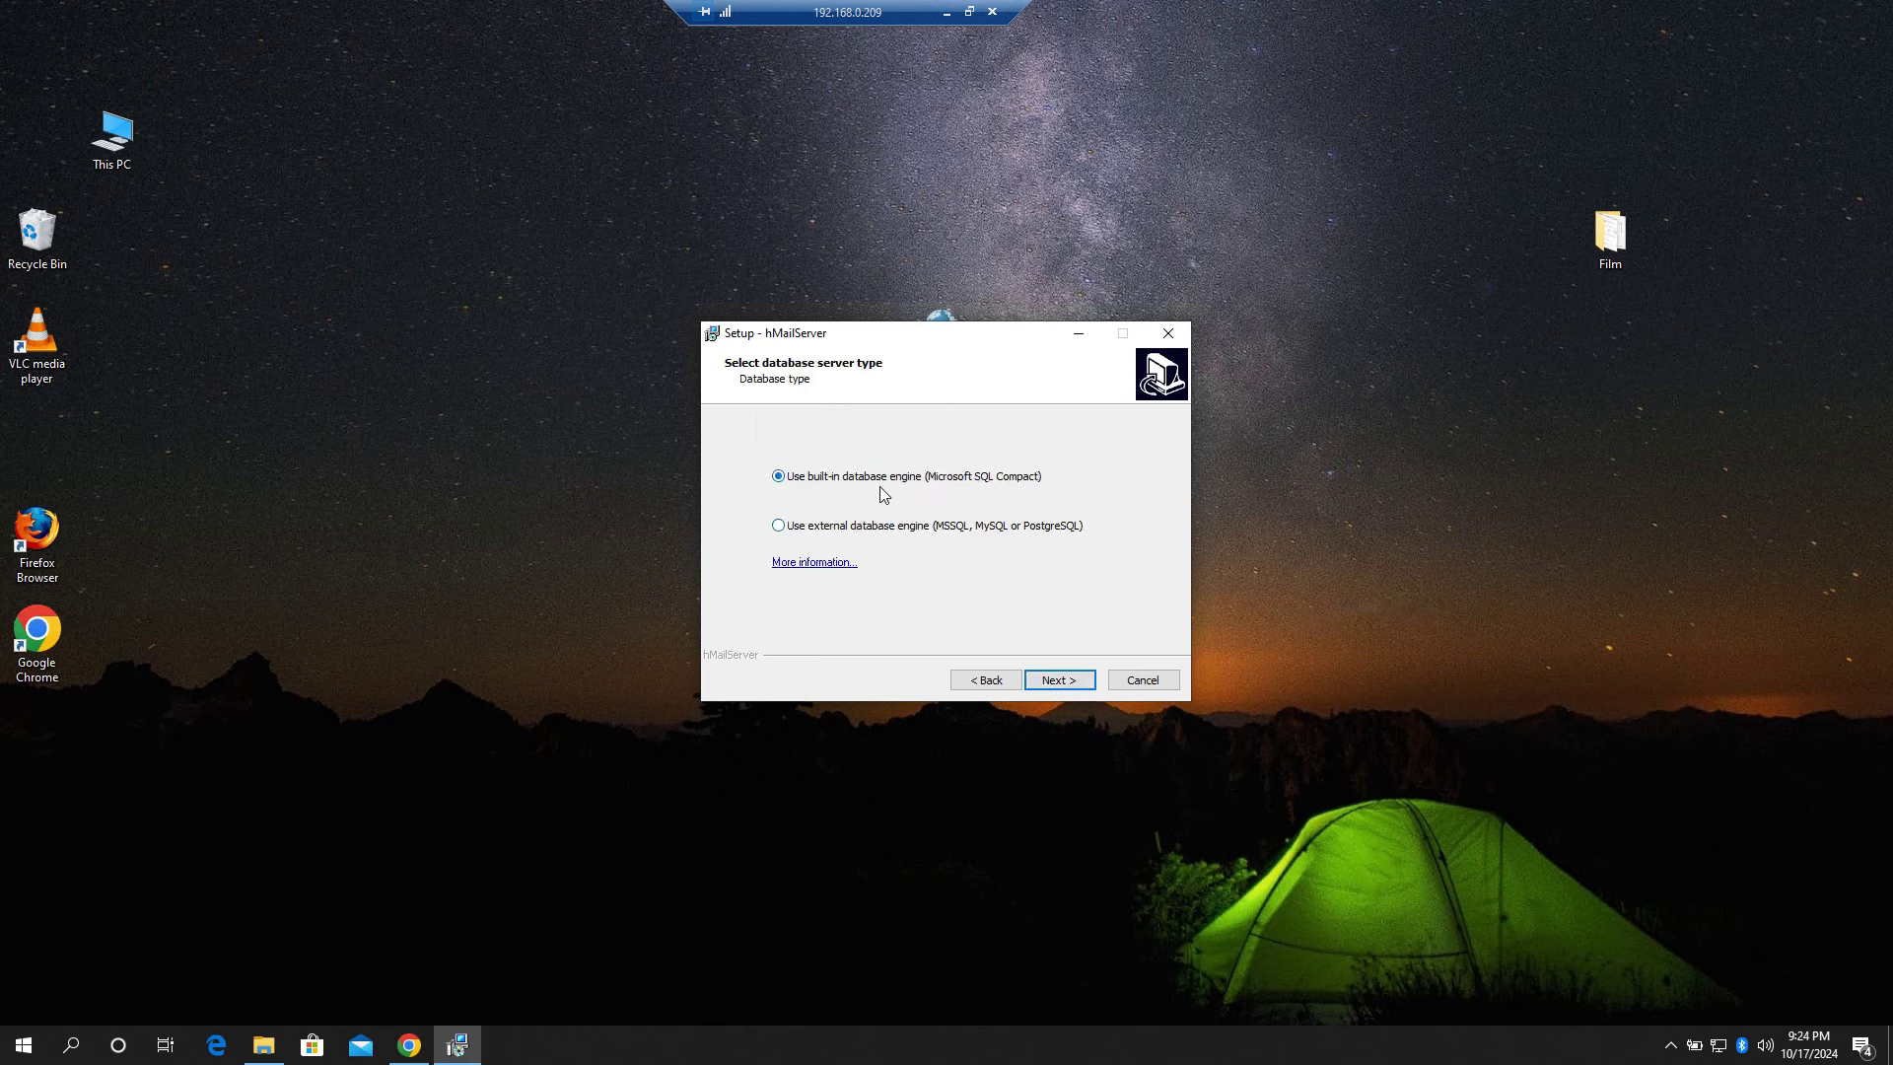
pyautogui.click(1054, 683)
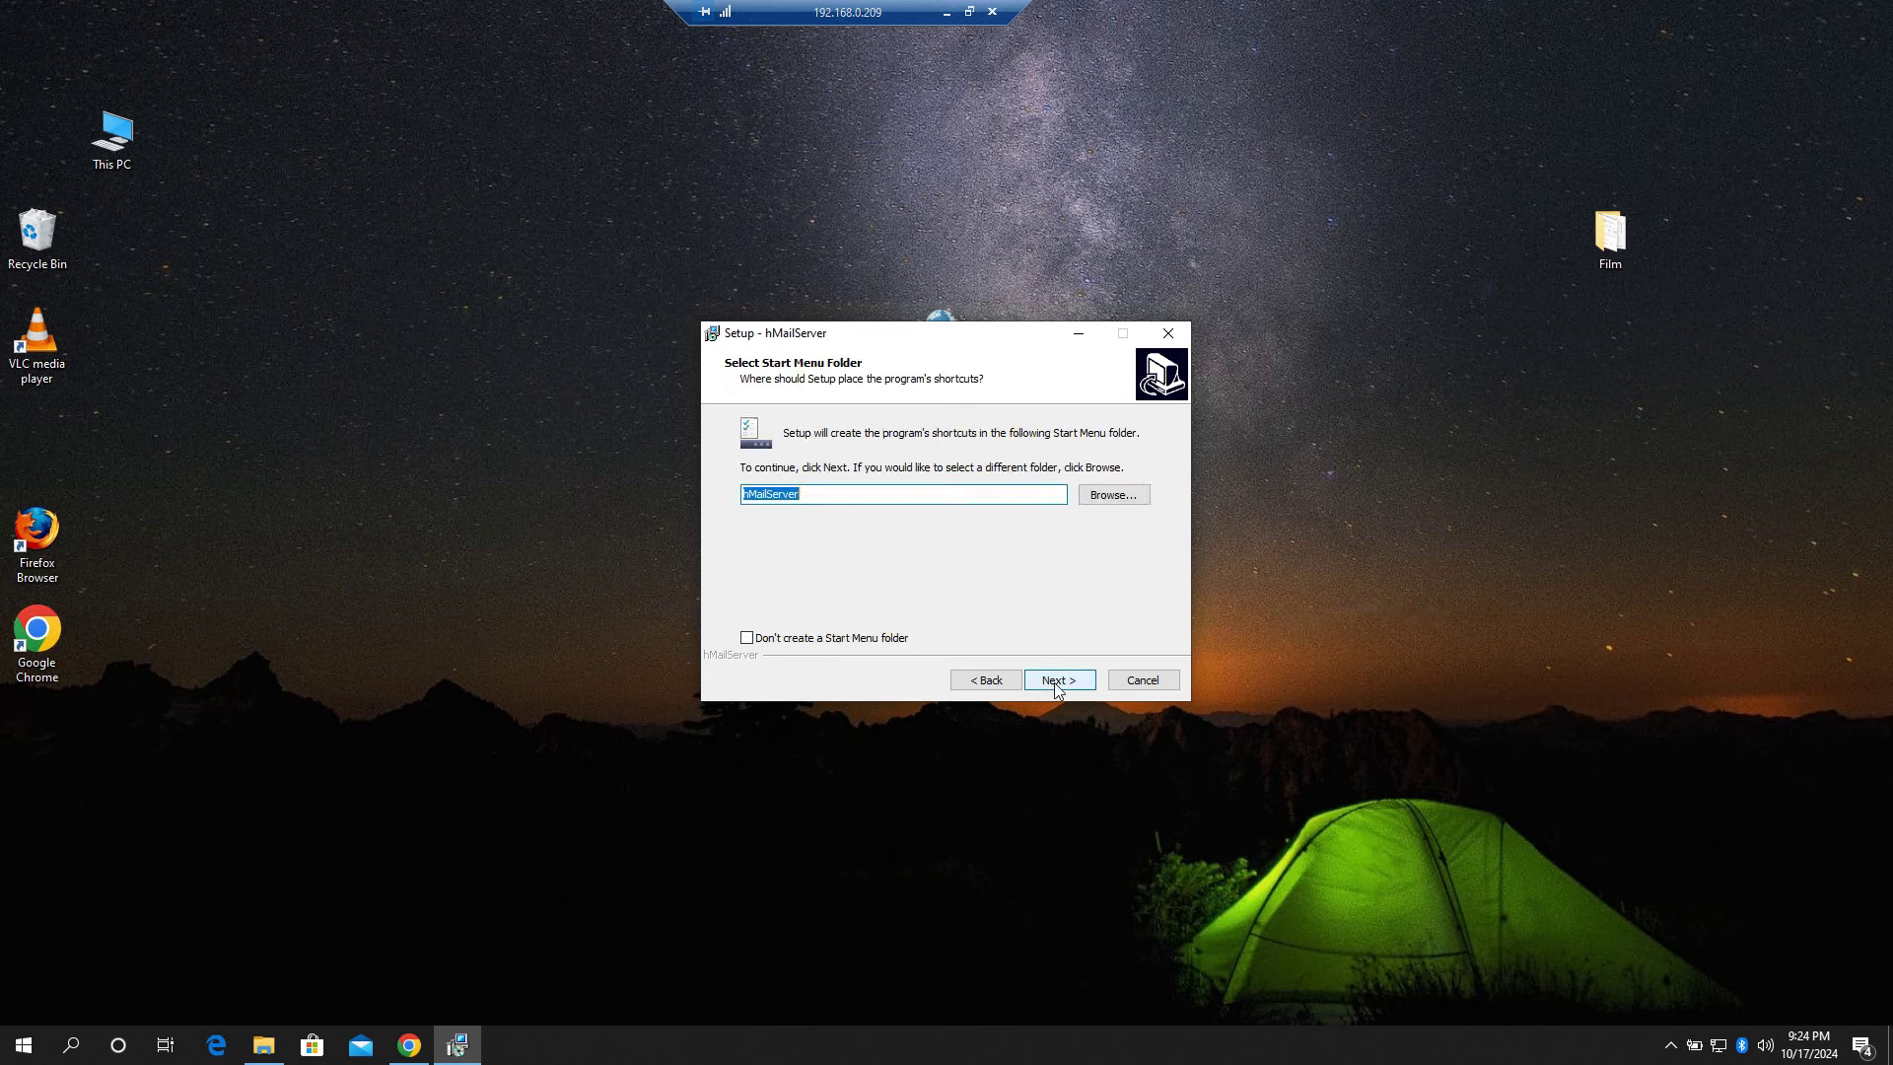
pyautogui.click(1055, 682)
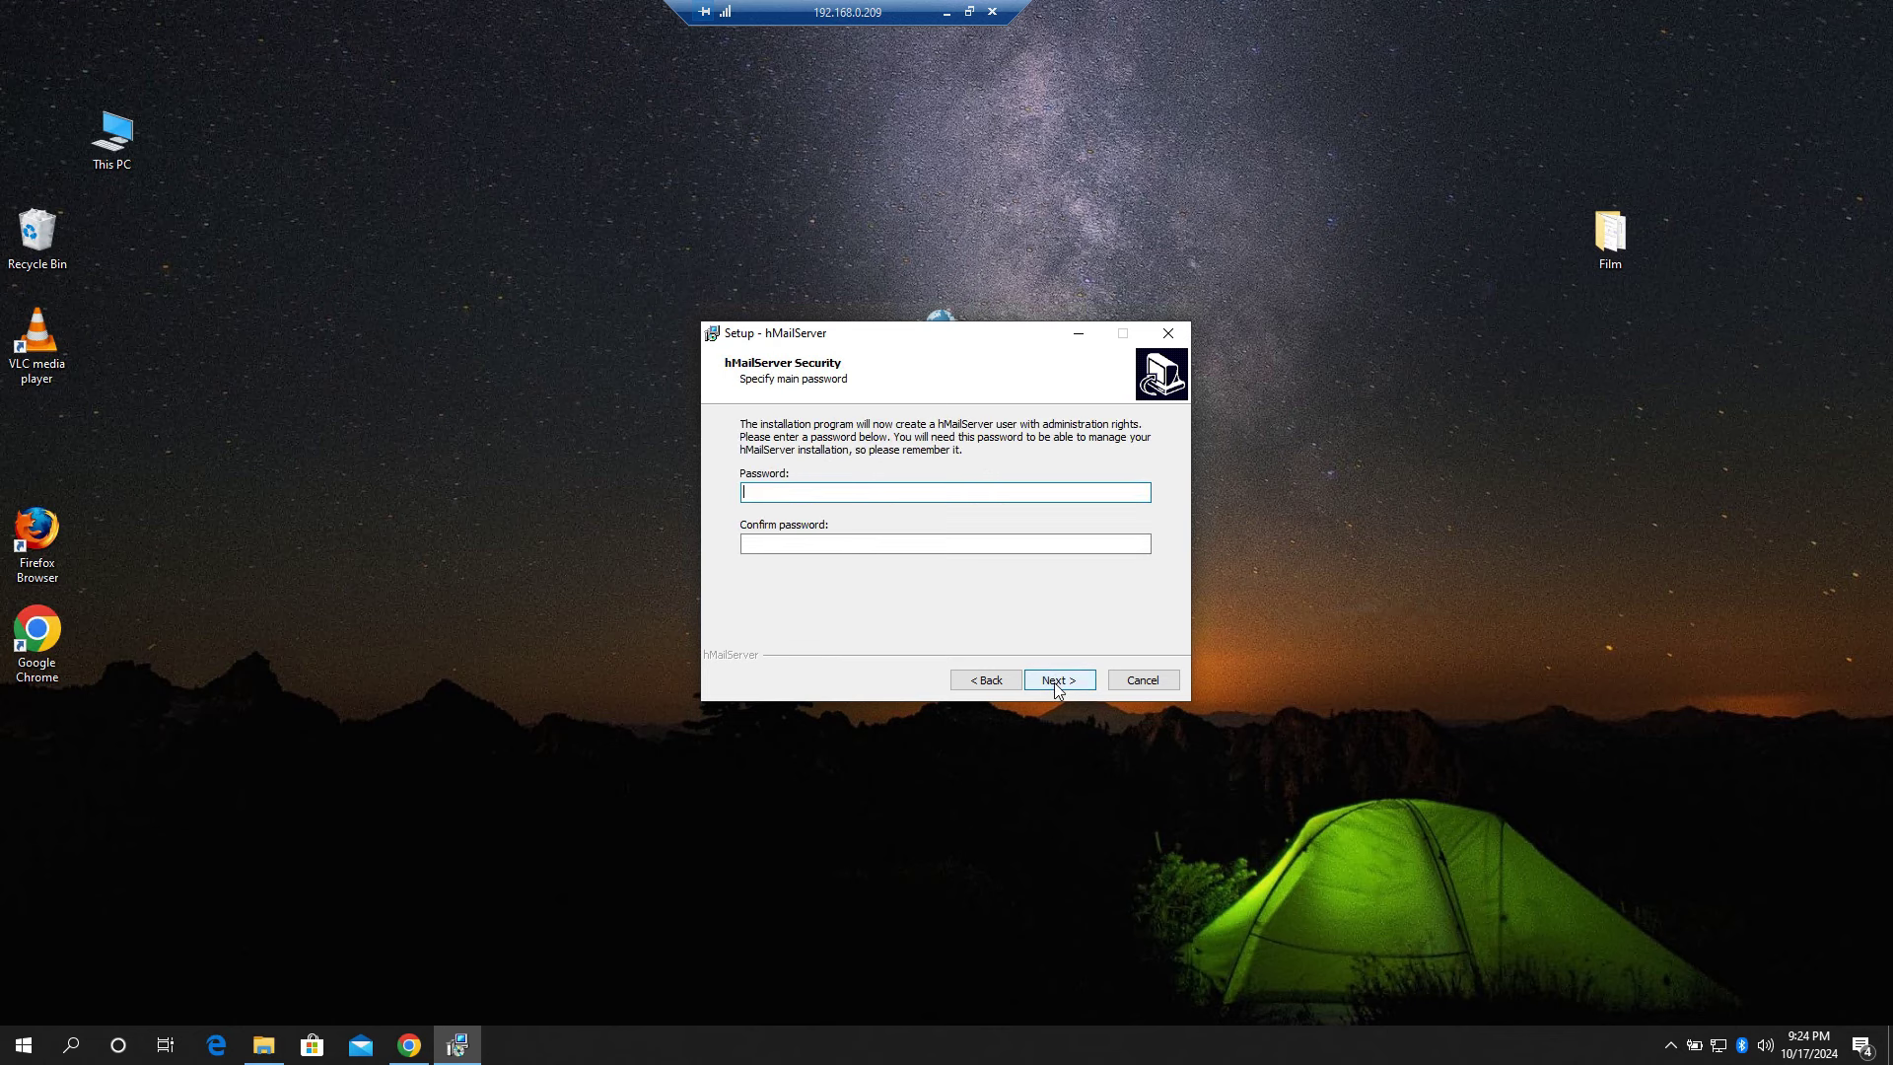
pyautogui.moveTo(963, 345); pyautogui.dragTo(1137, 306)
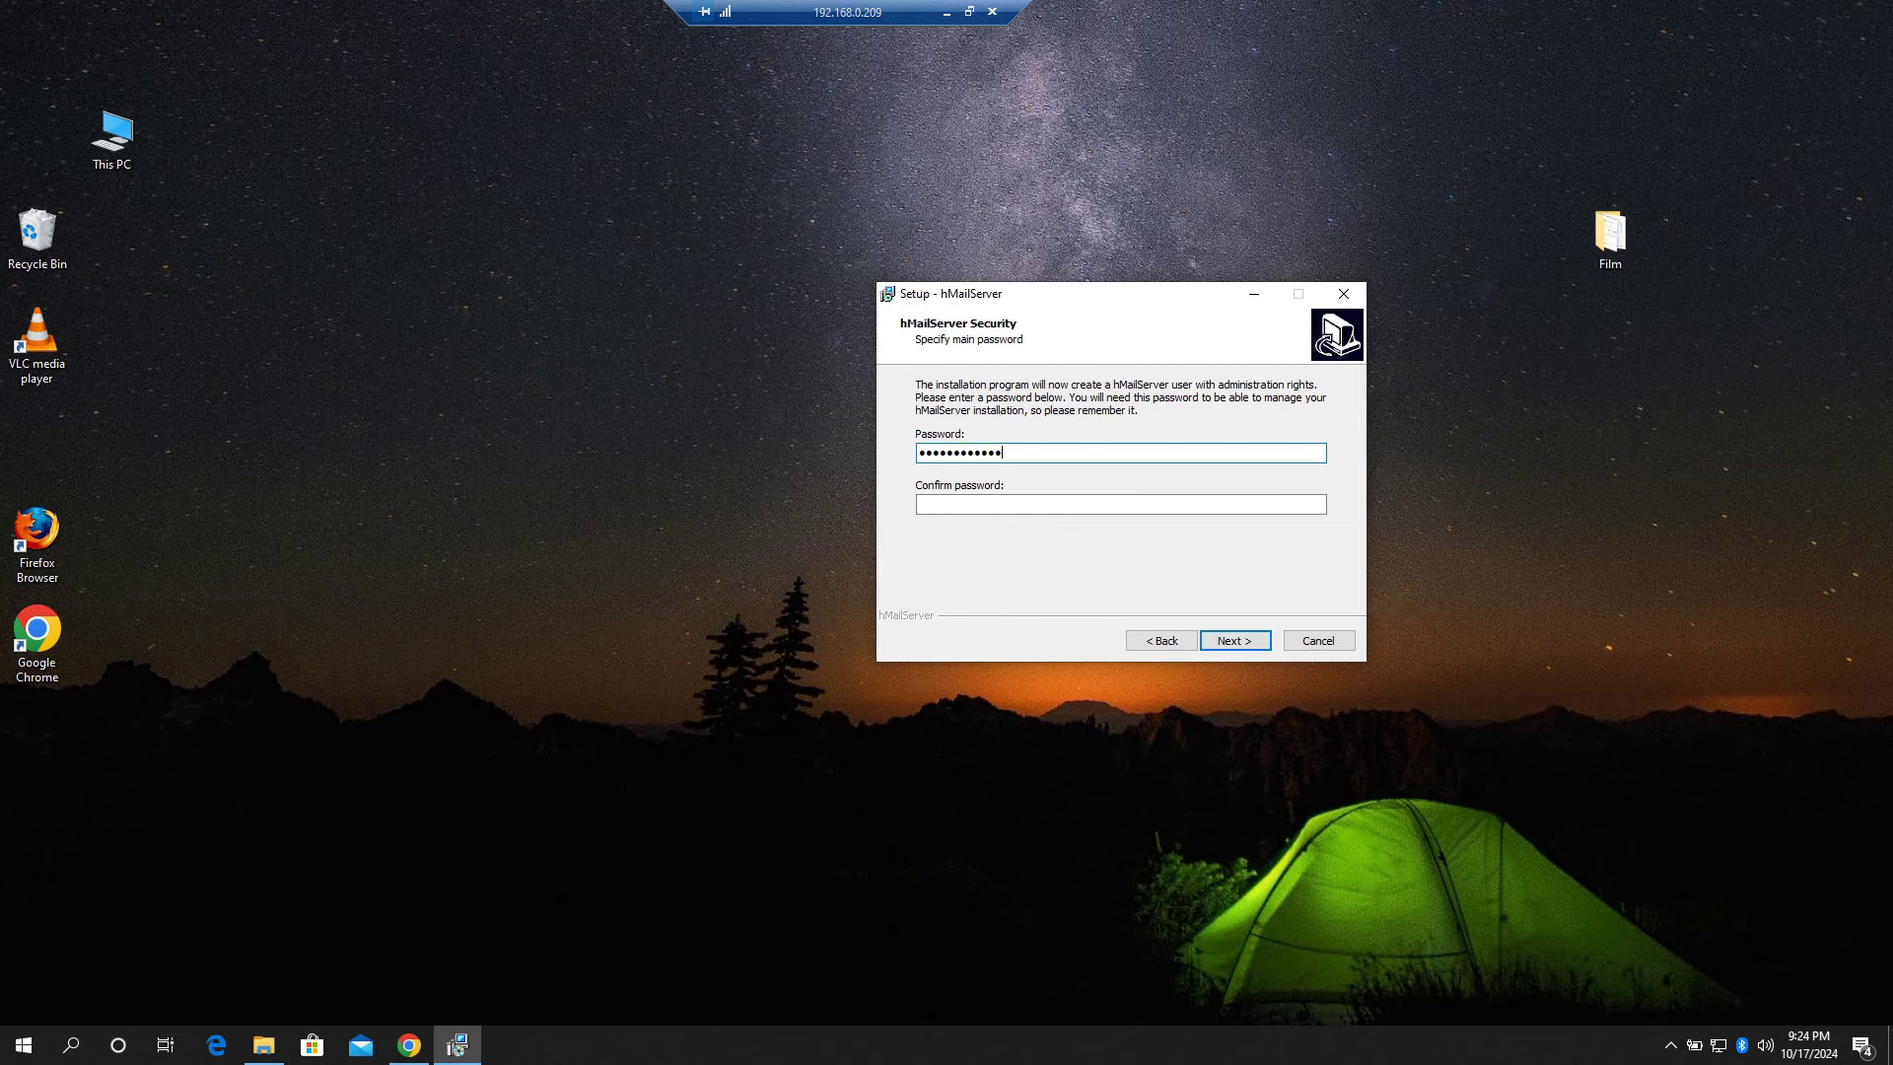
# Step: Set the administrator password, create a desktop text file named 'password', and start installing
pyautogui.click(1071, 507)
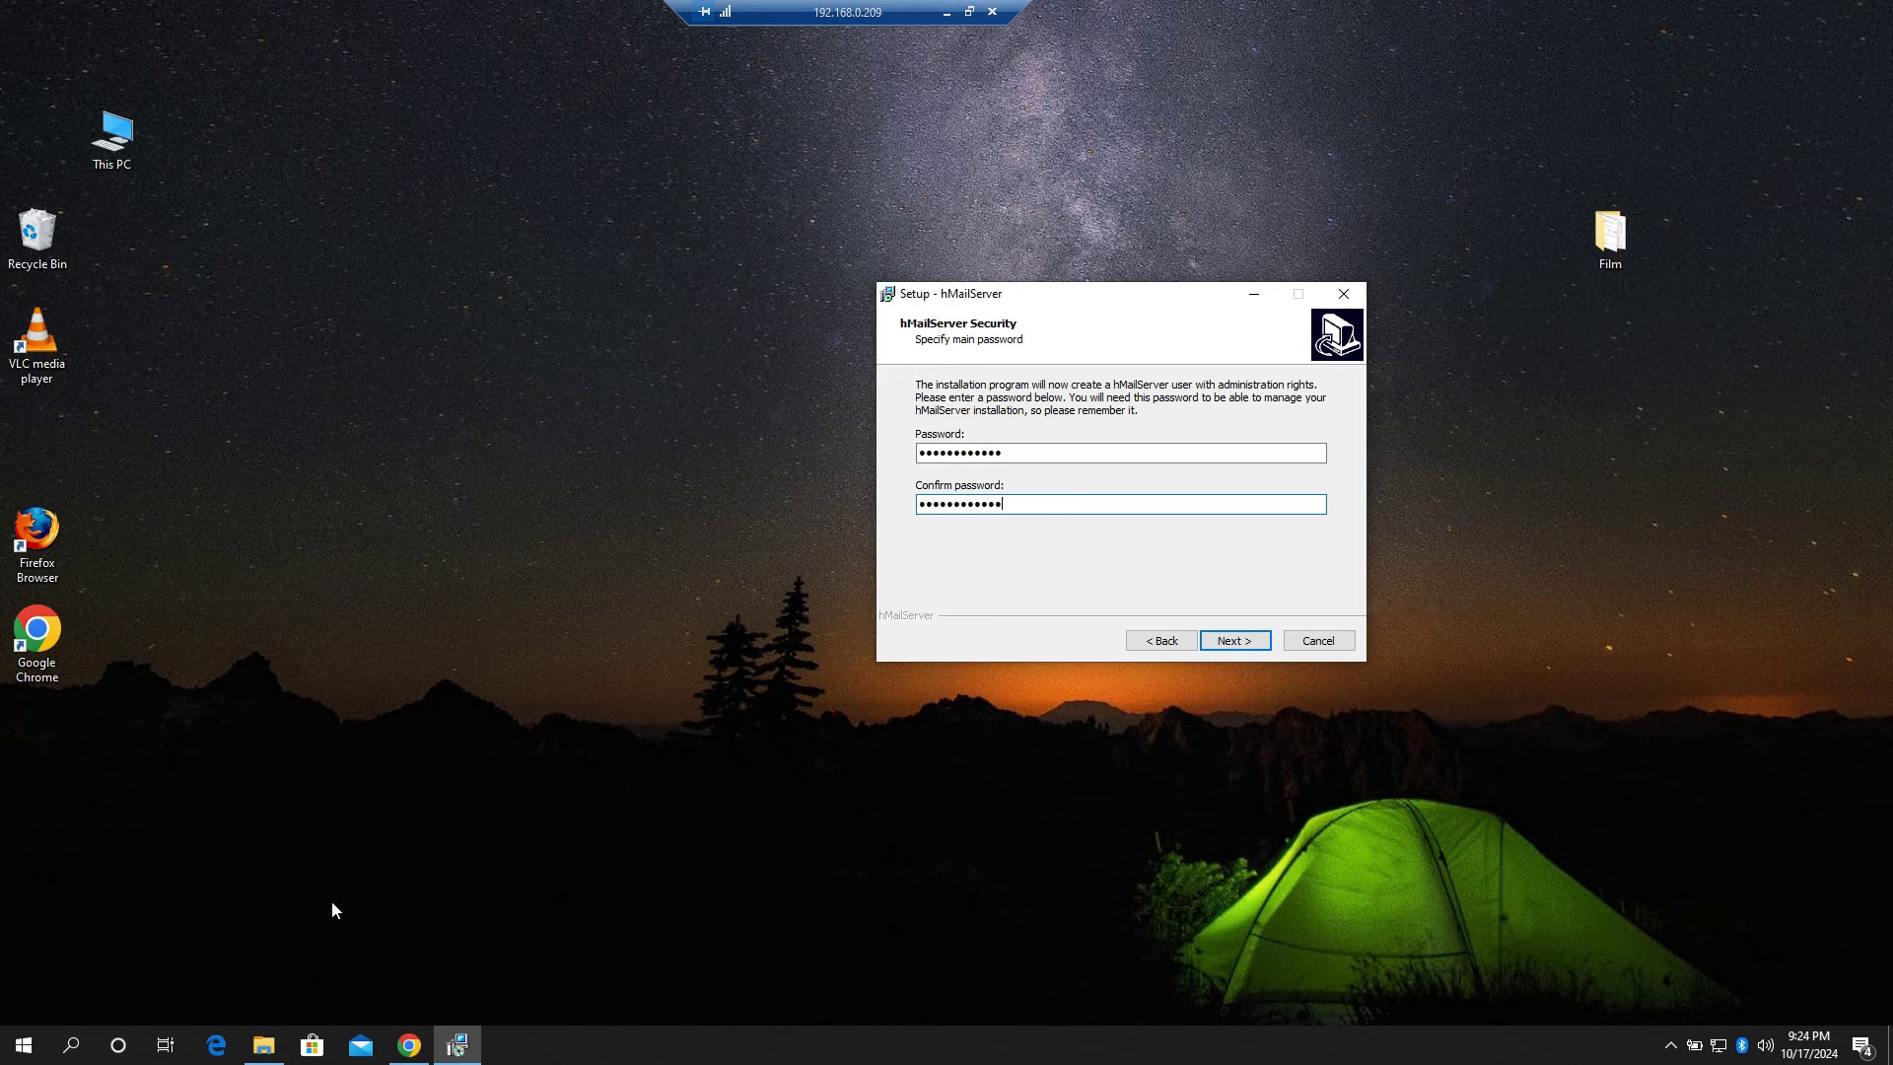
pyautogui.rightClick(198, 903)
pyautogui.moveTo(392, 837)
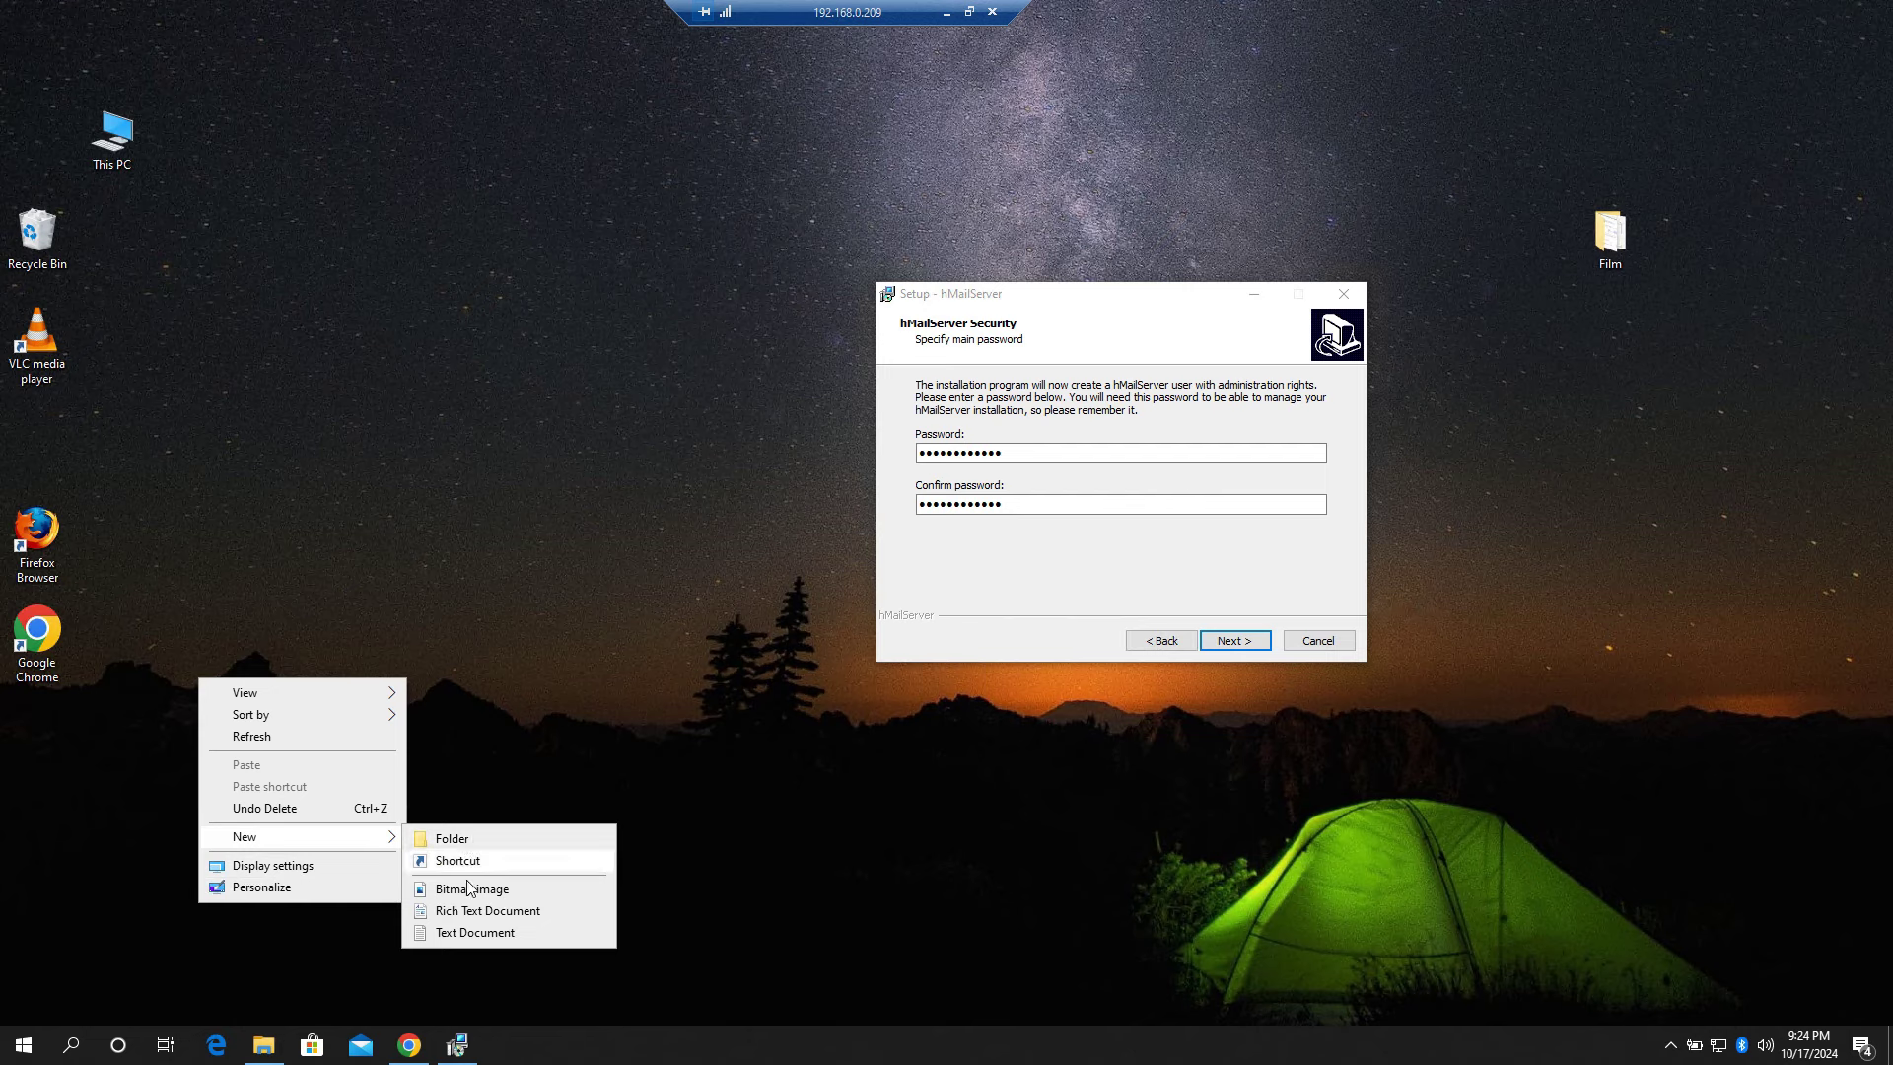
pyautogui.click(463, 929)
pyautogui.write('password')
pyautogui.press('Return')
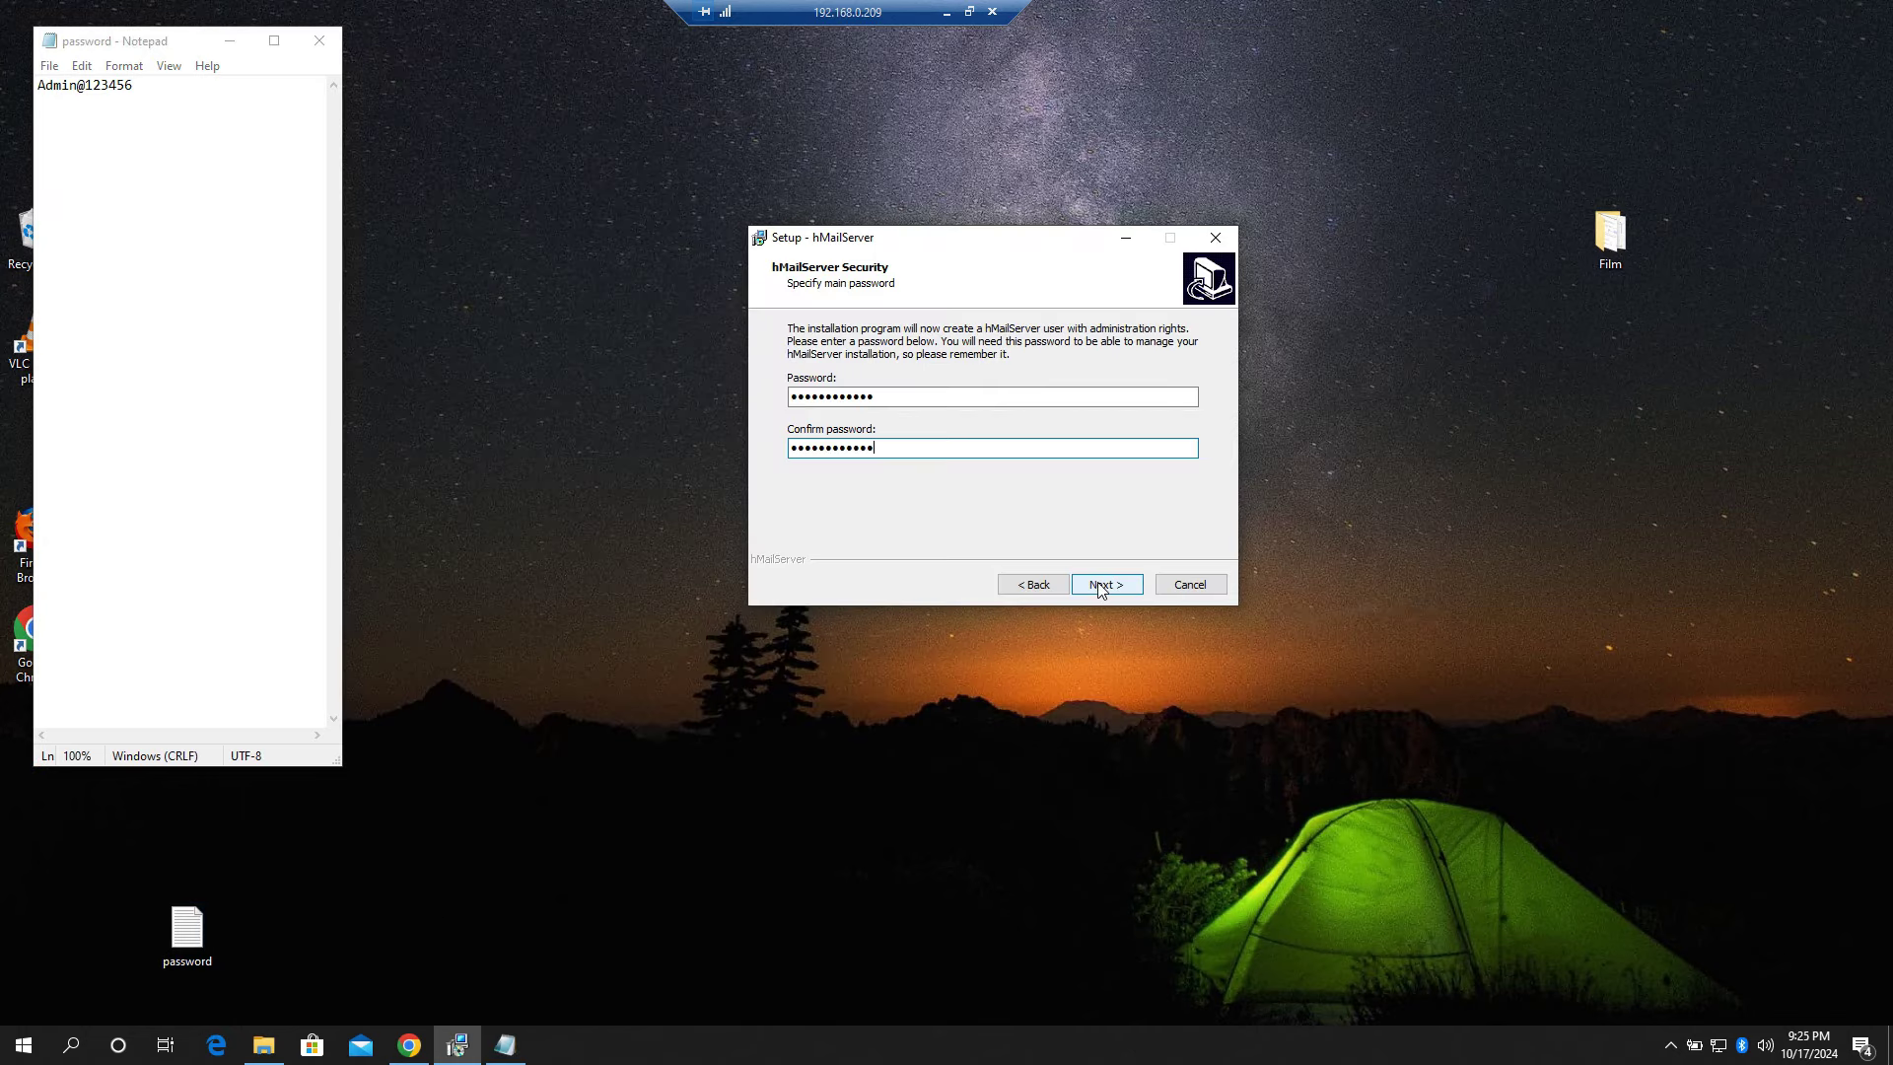
pyautogui.click(1102, 588)
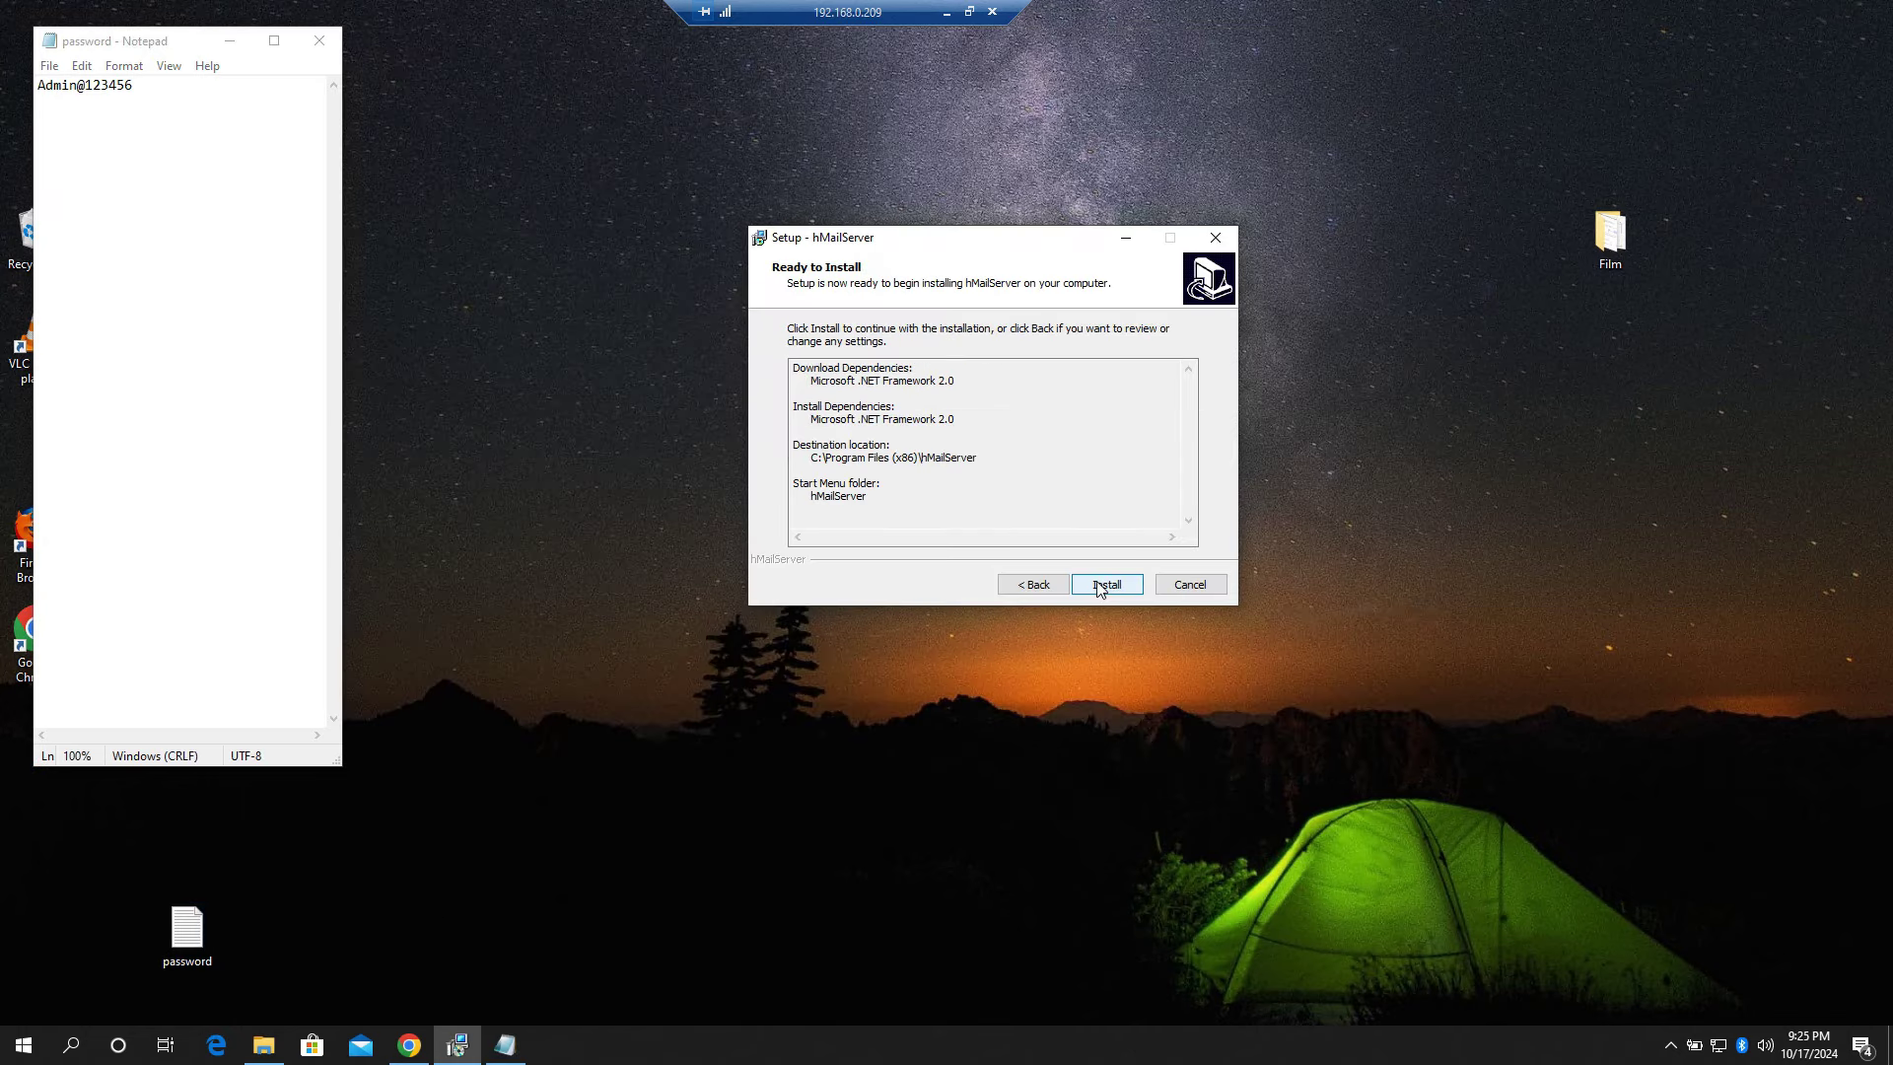
pyautogui.click(1105, 586)
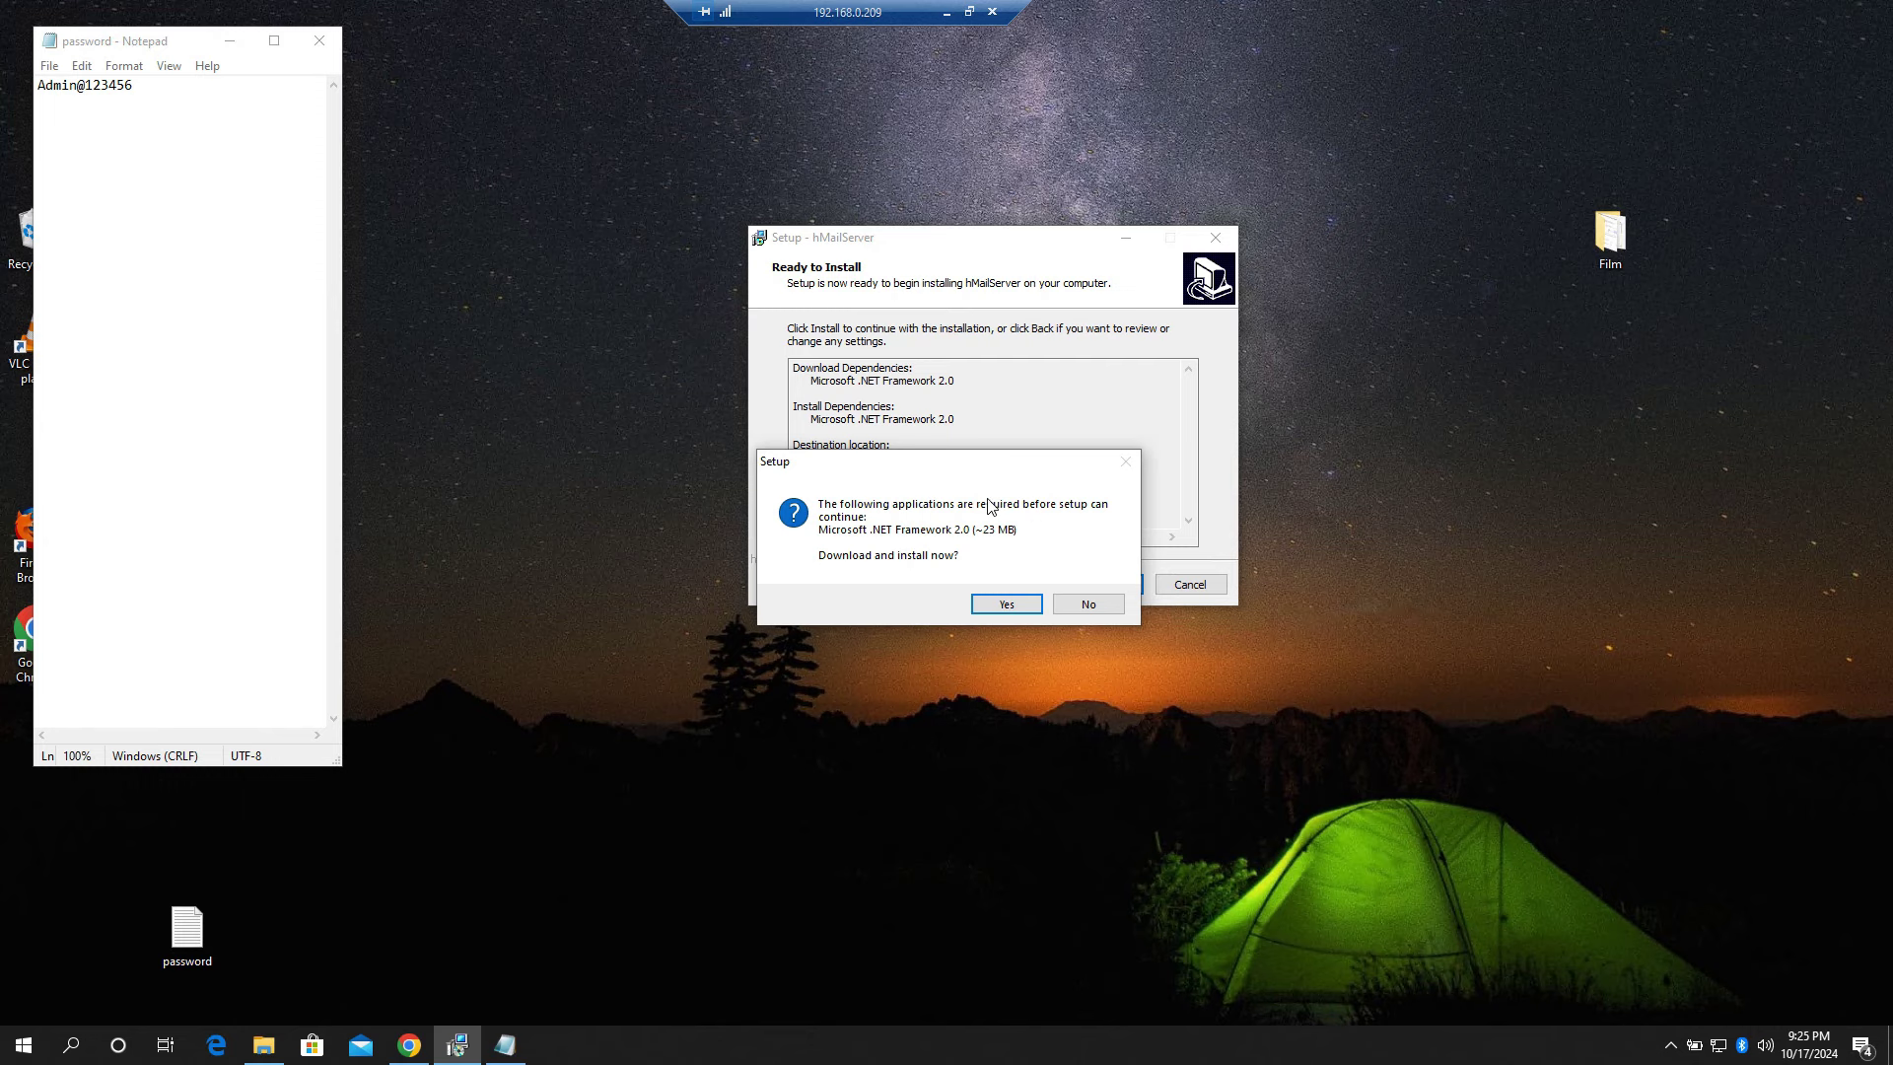
# Step: Attempt the .NET Framework 2.0 download, dismiss the 404 error, and exit hMailServer Setup
pyautogui.click(1006, 604)
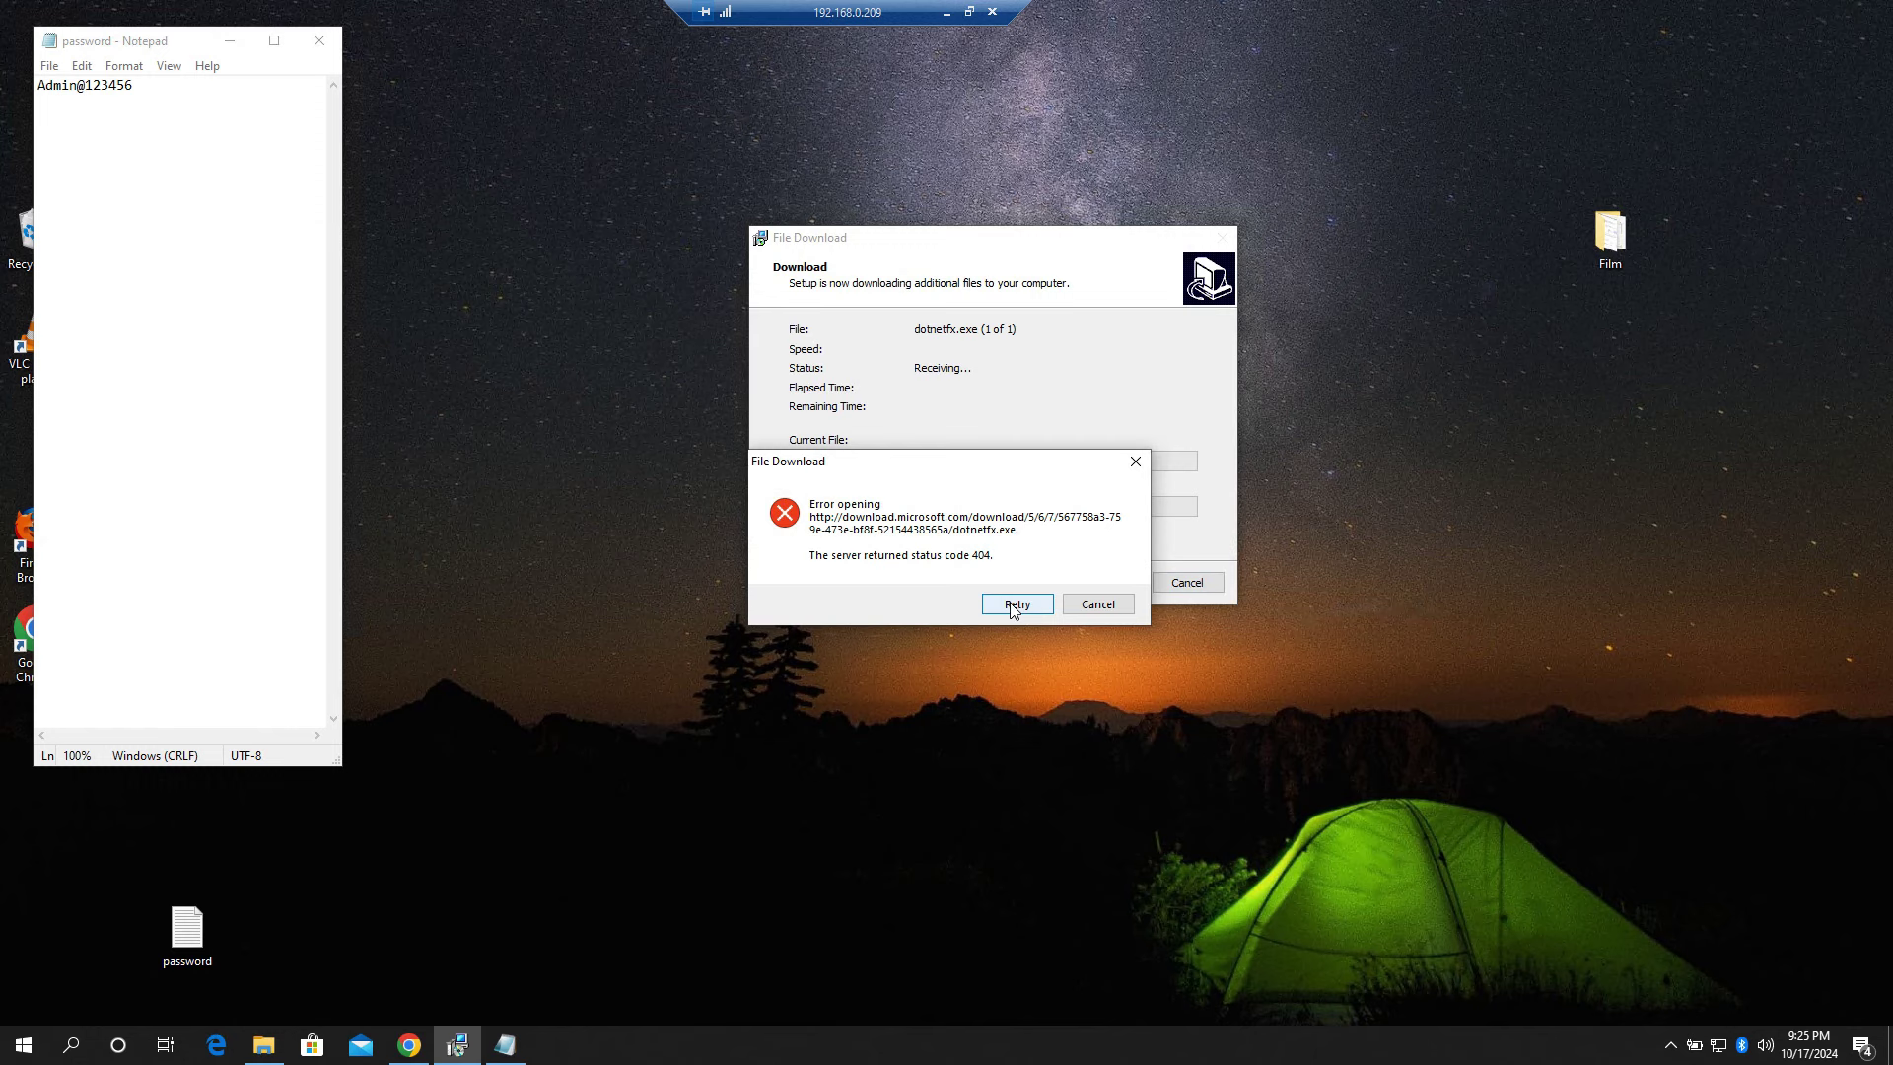
pyautogui.click(1088, 605)
pyautogui.click(1201, 590)
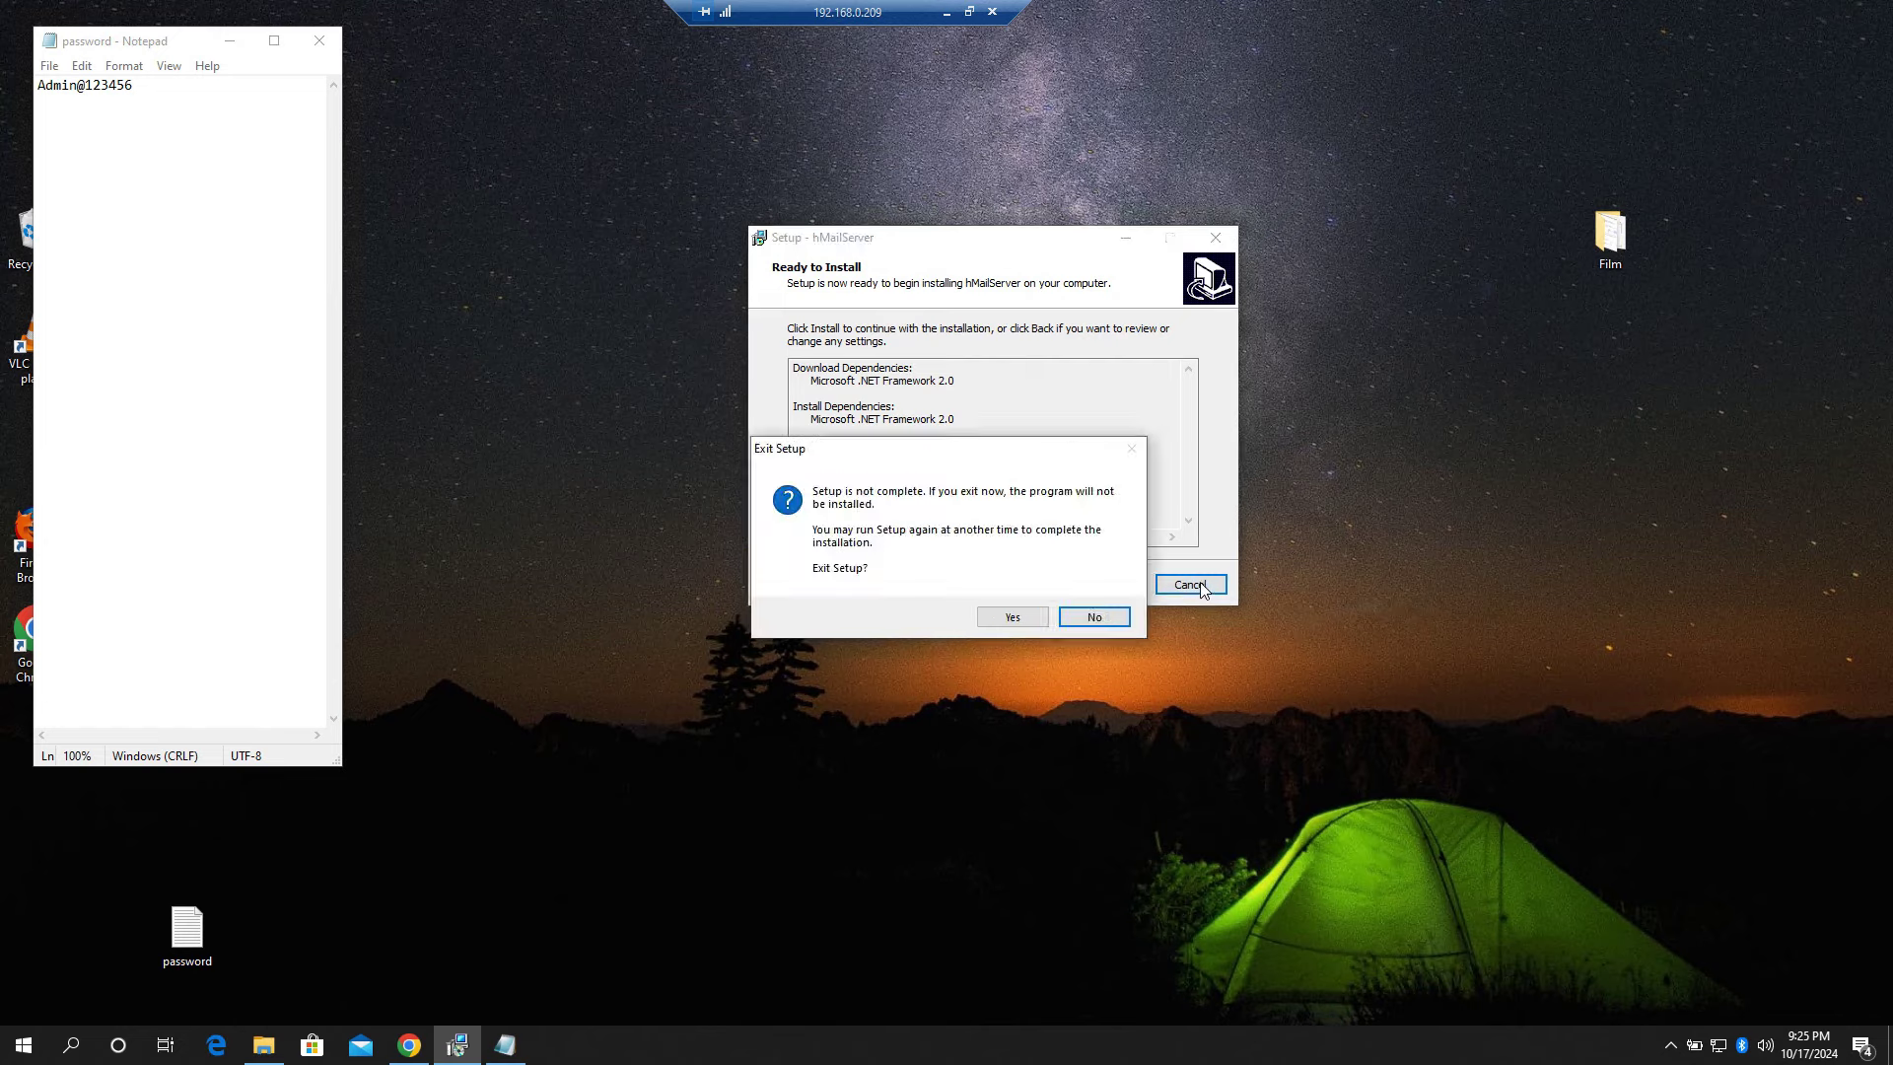
pyautogui.click(1025, 616)
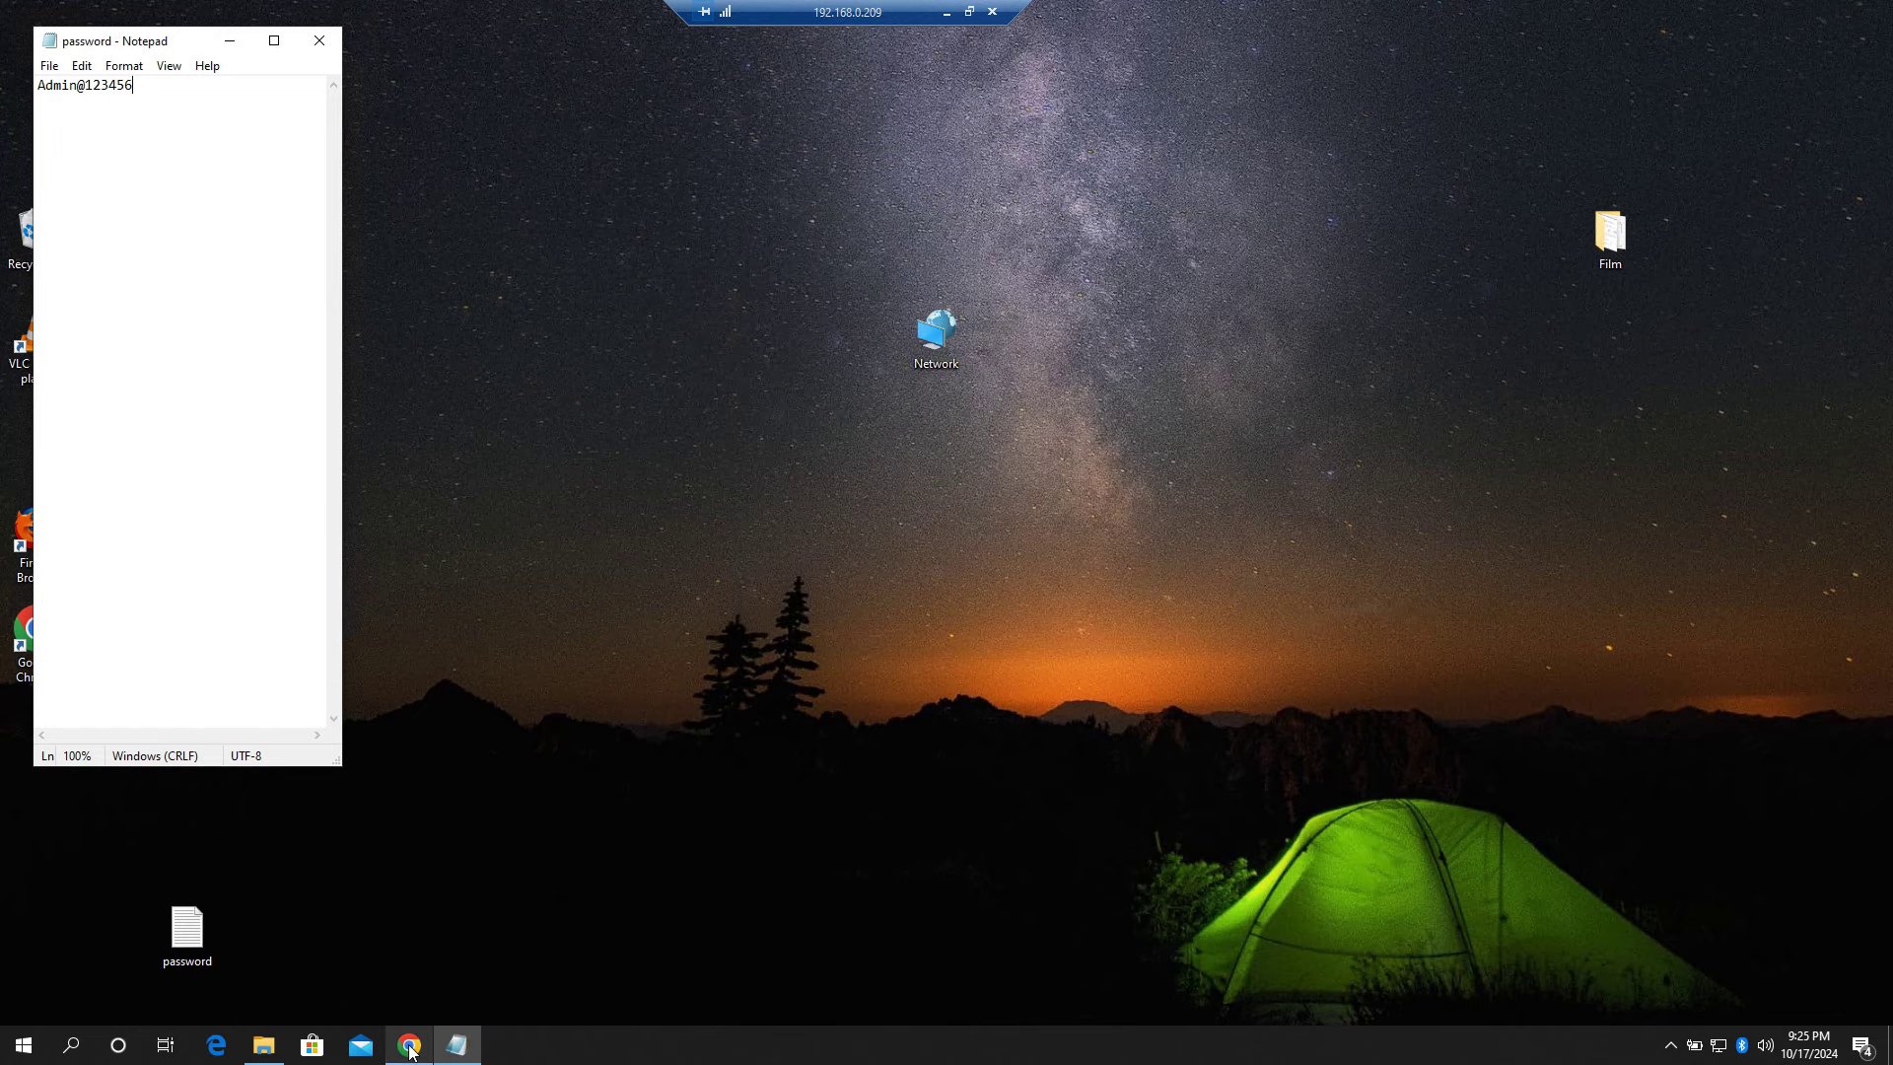
pyautogui.click(409, 1045)
# Step: Search Google for 'framework 2.0 windows 10' in a new tab
pyautogui.click(290, 18)
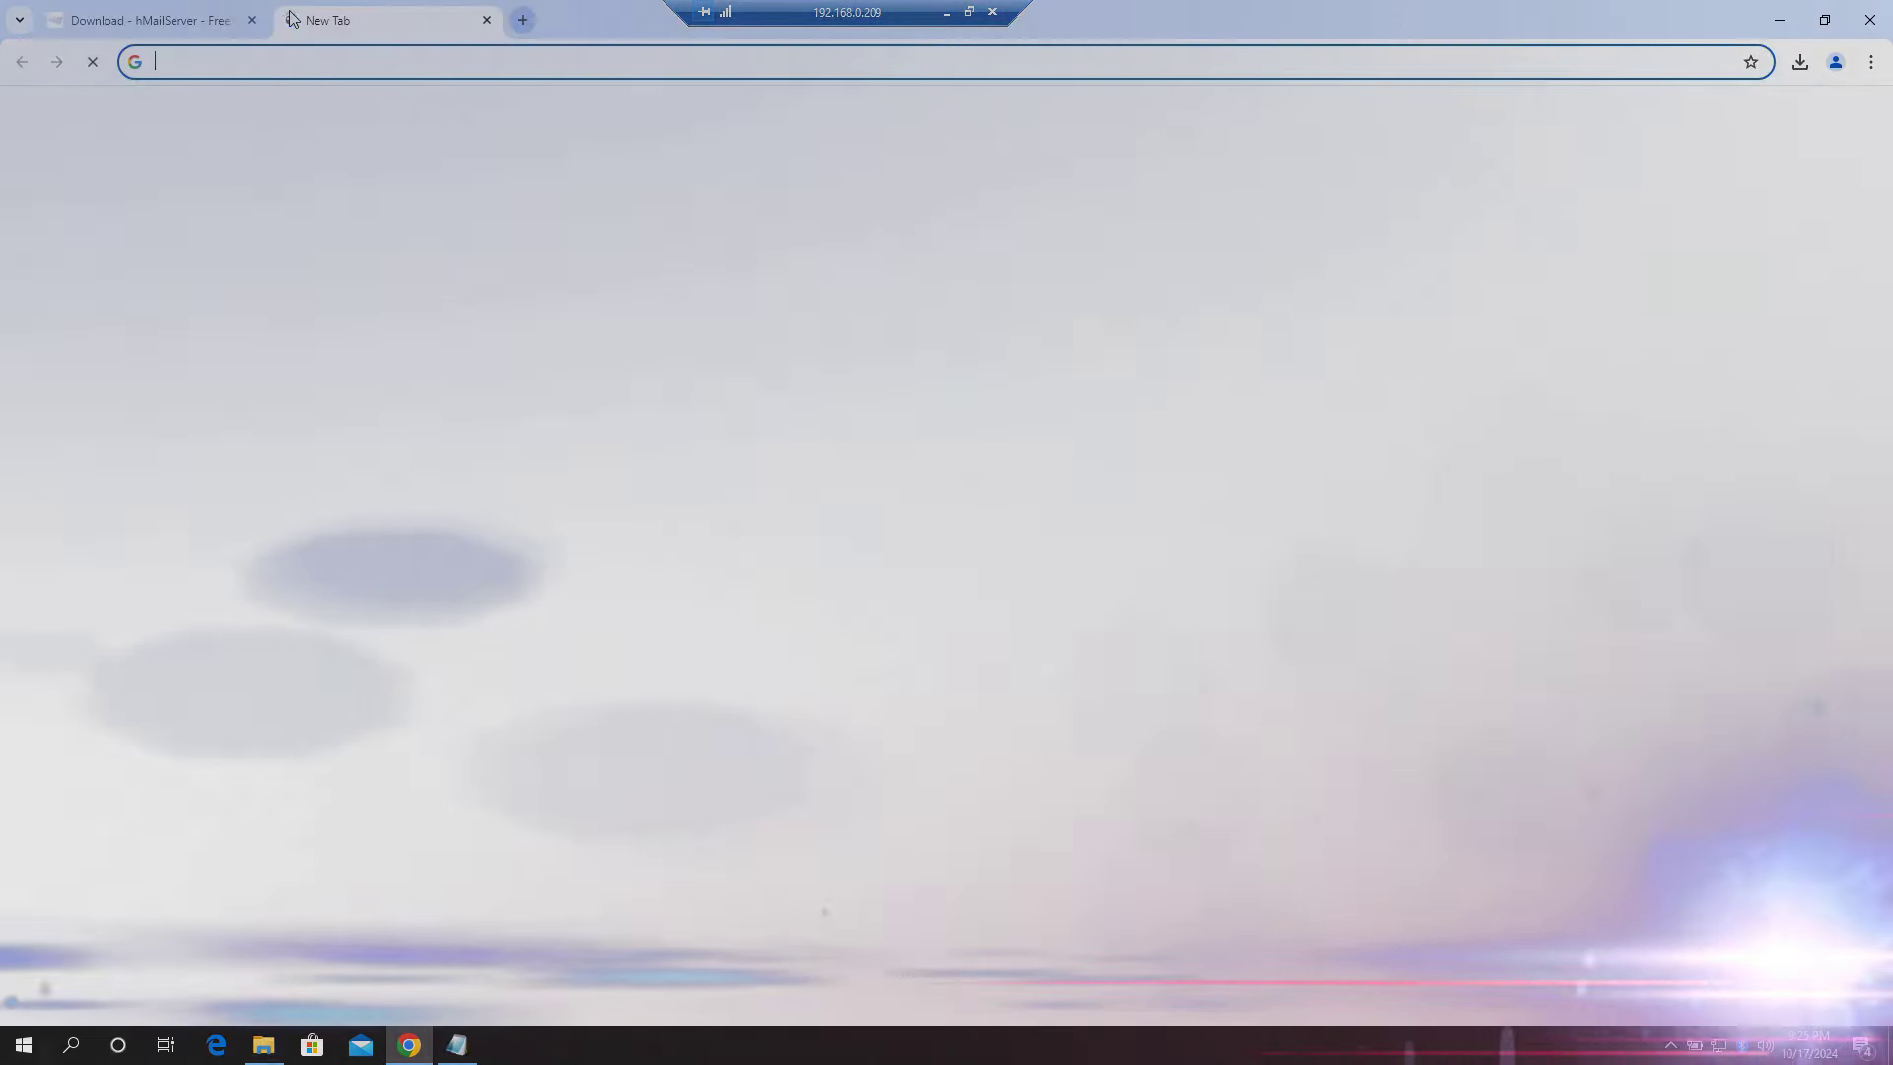
pyautogui.write('g')
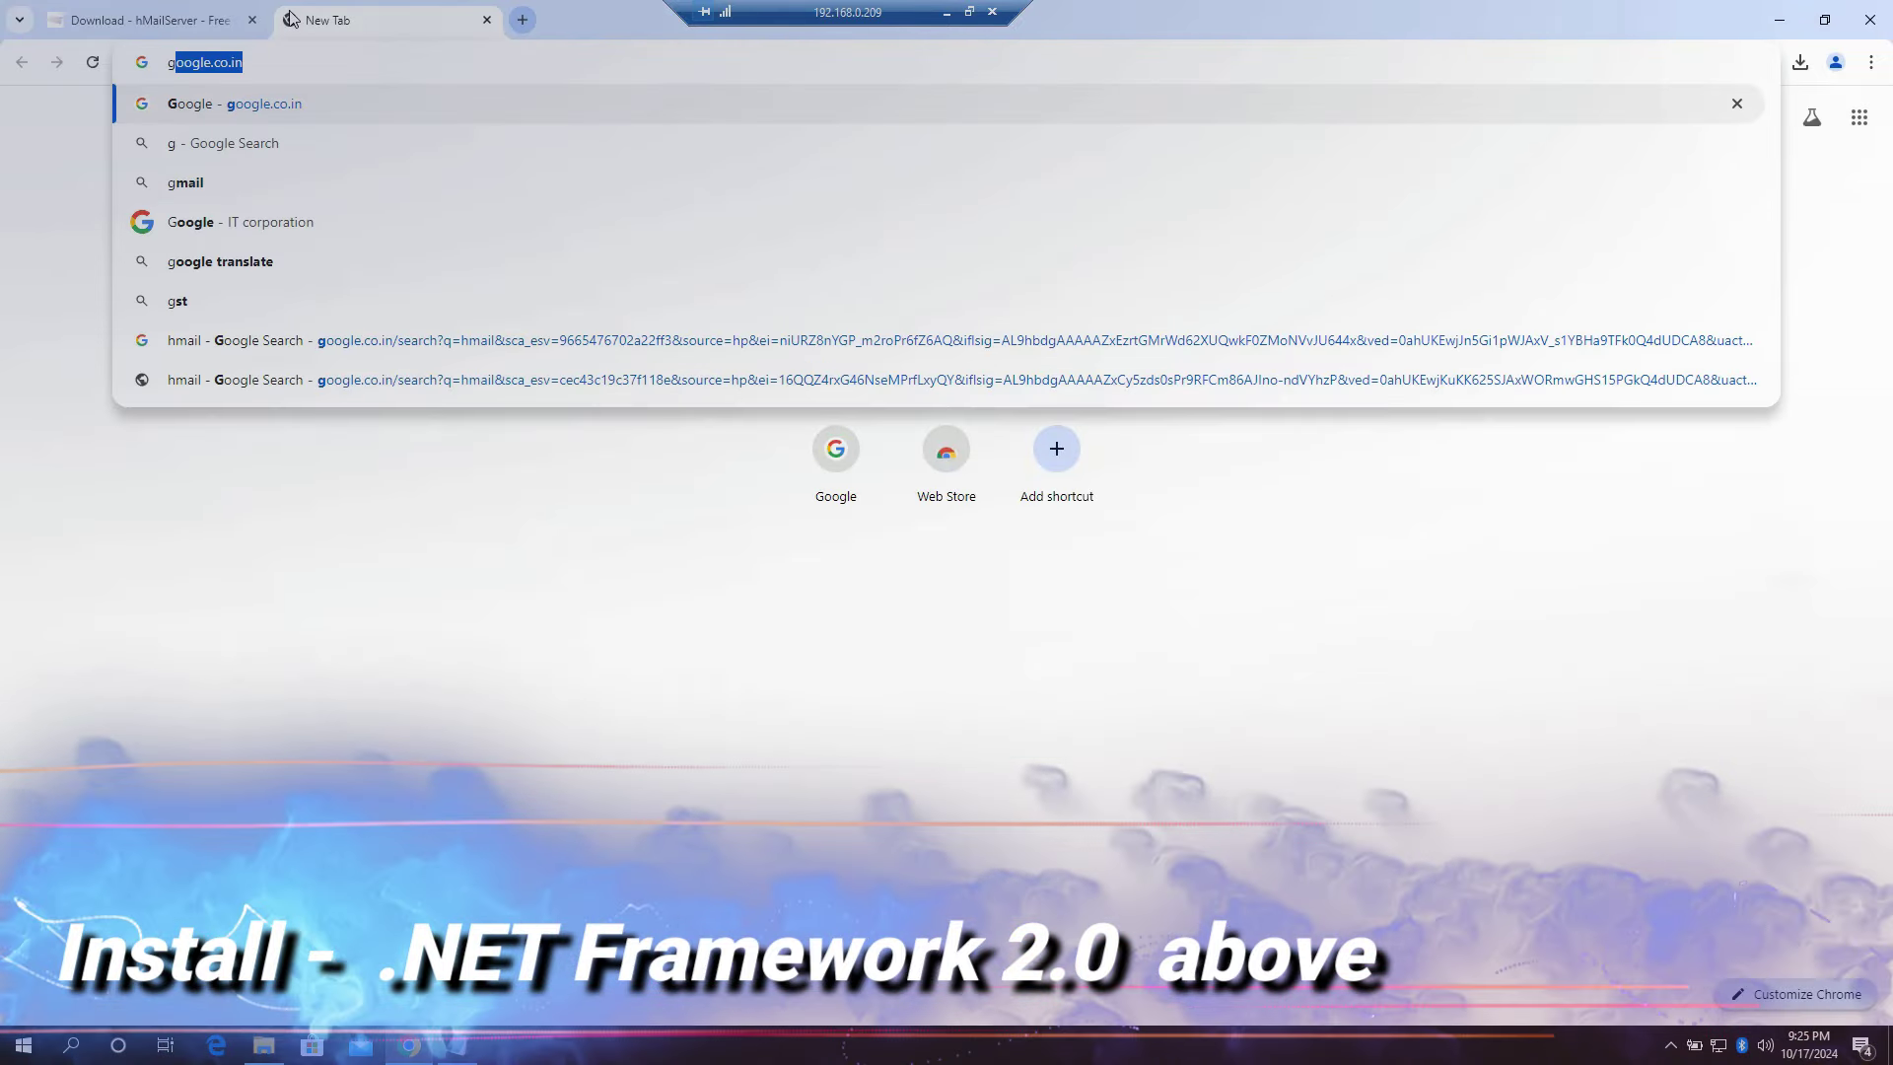
pyautogui.press('Return')
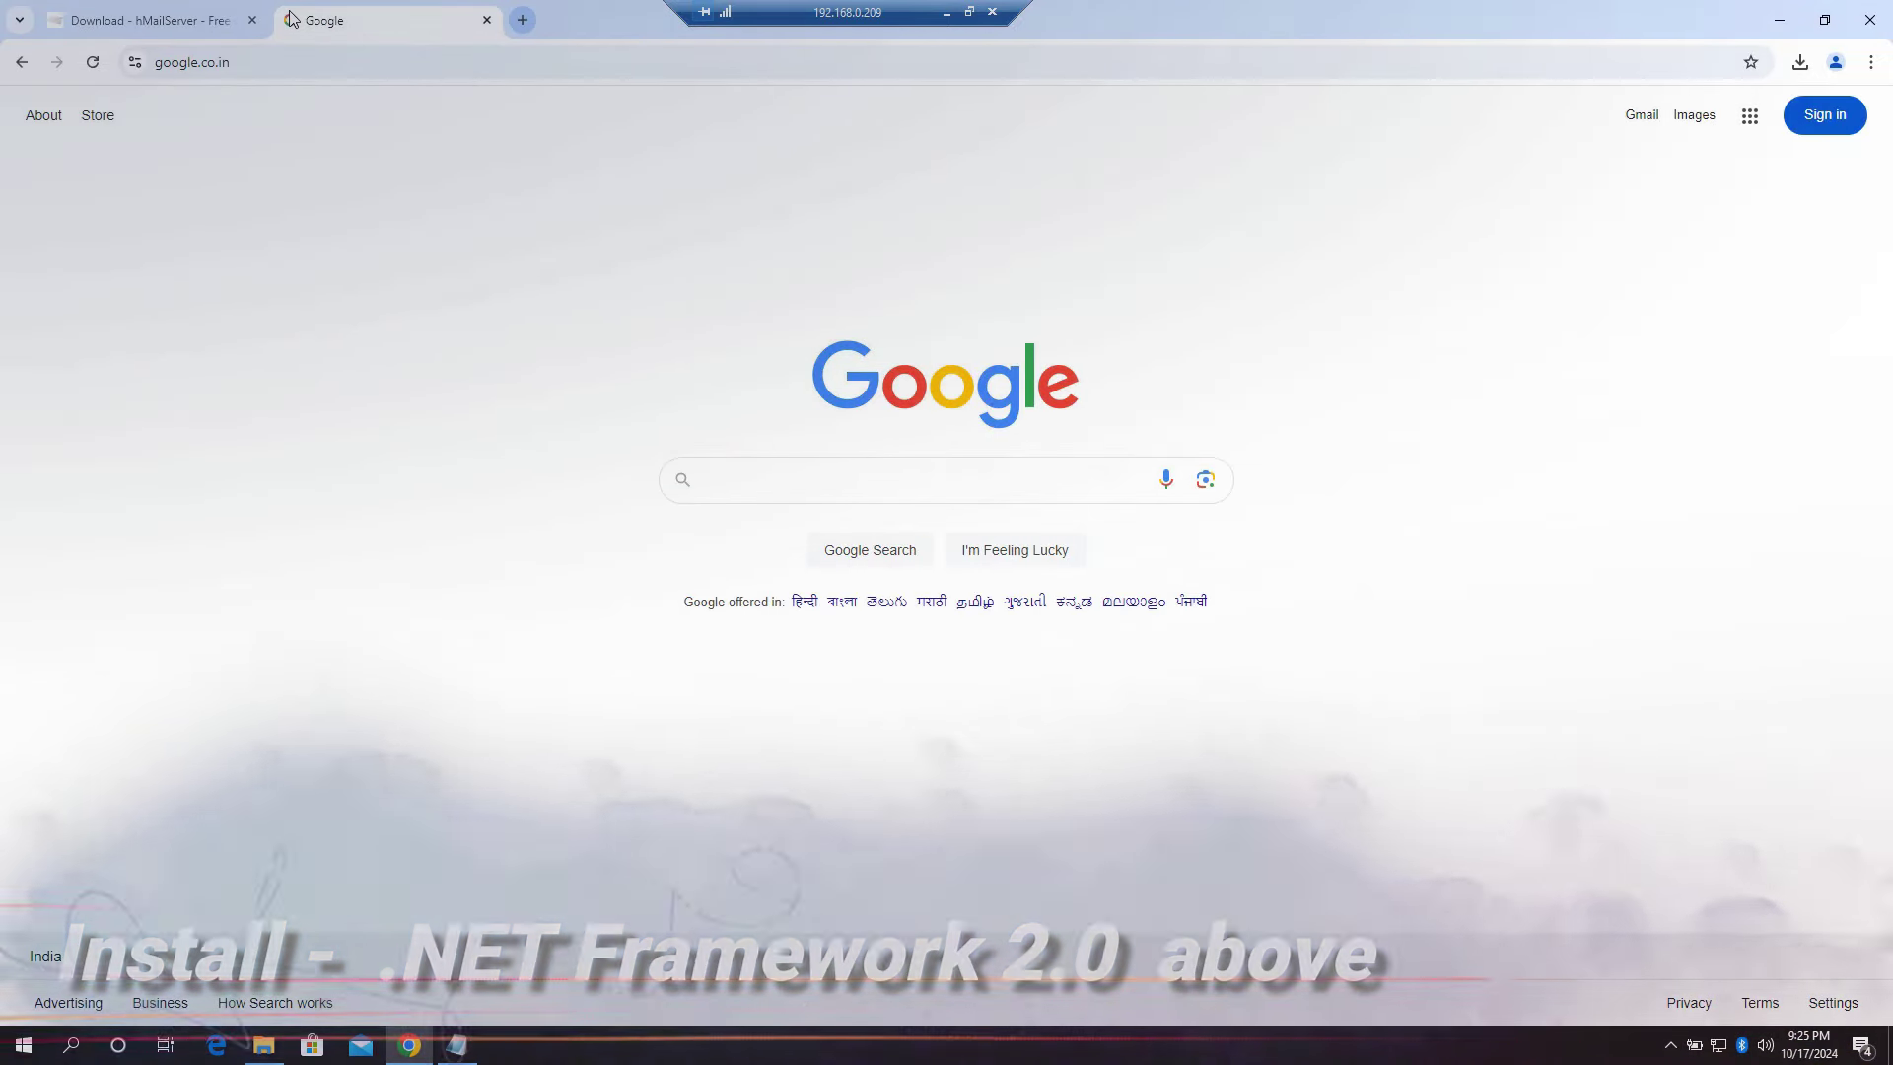
pyautogui.write('.frr')
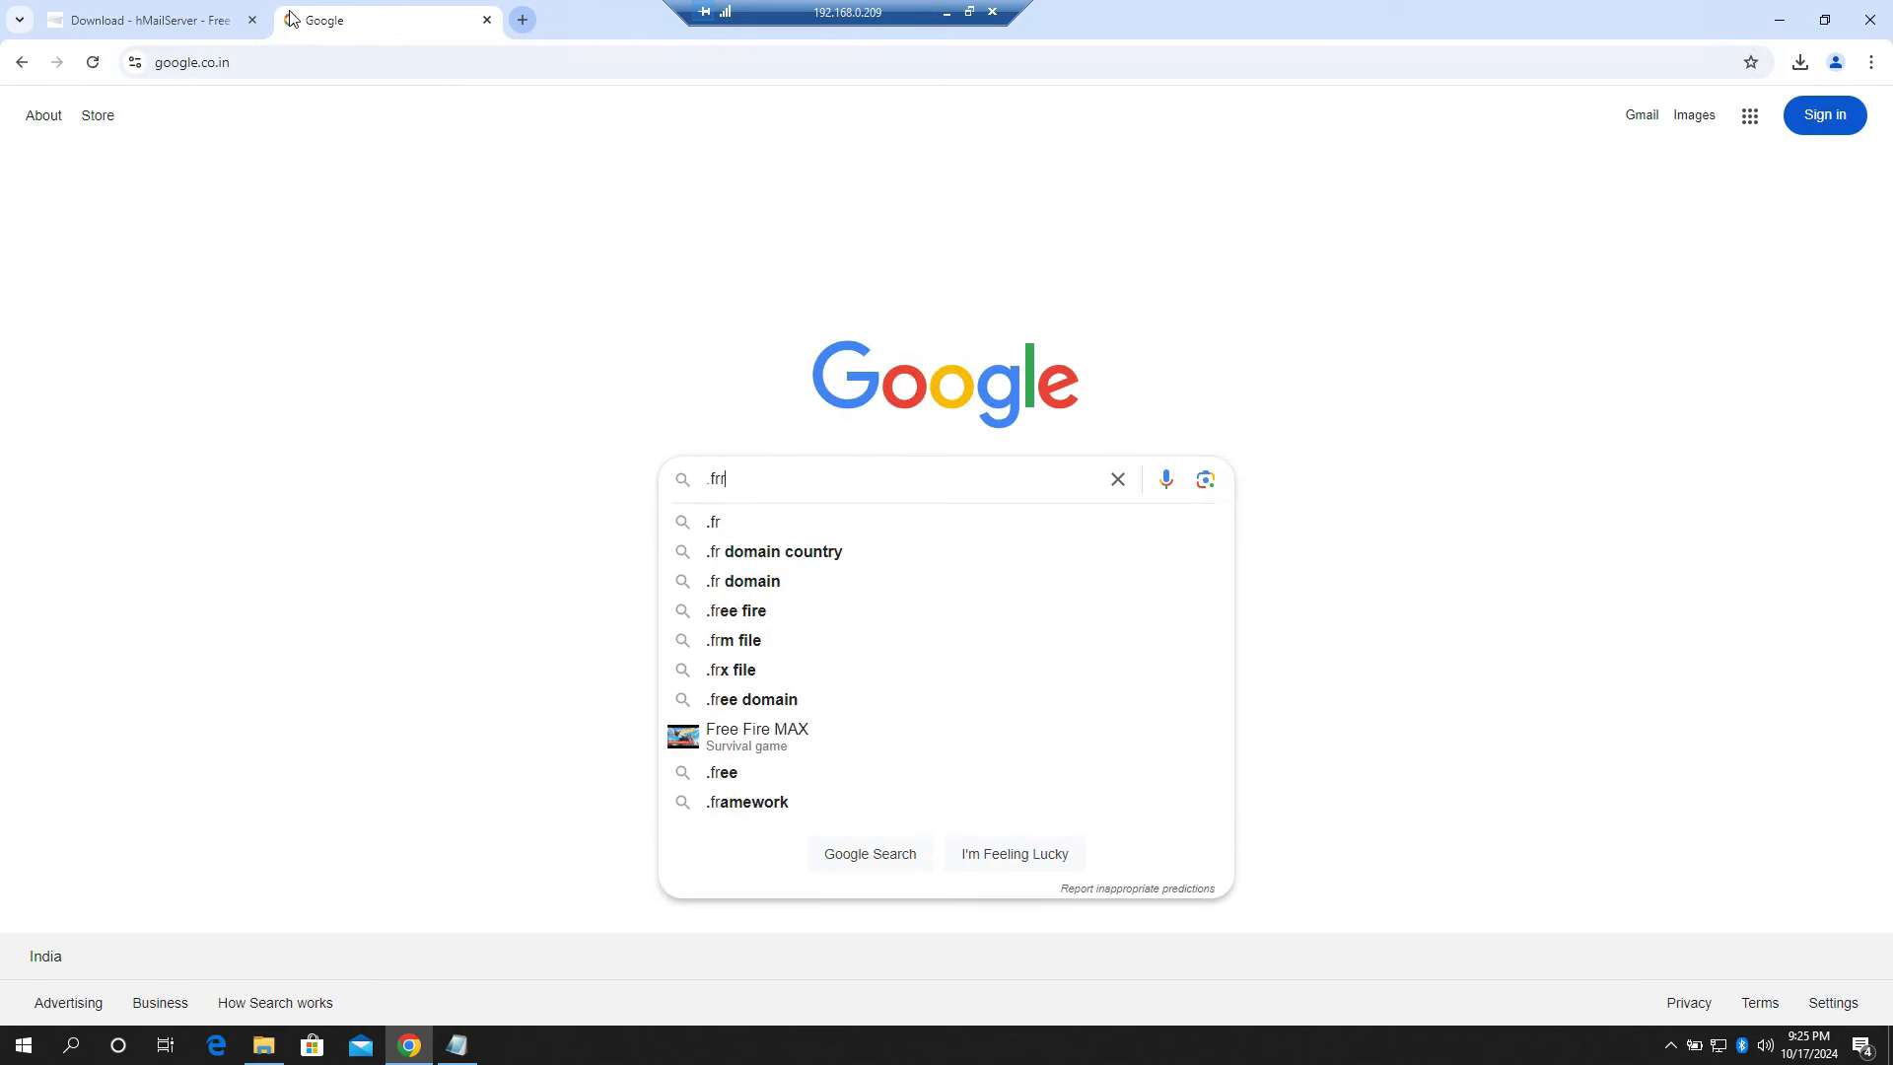
pyautogui.write('amw')
pyautogui.press('Down')
pyautogui.write('2')
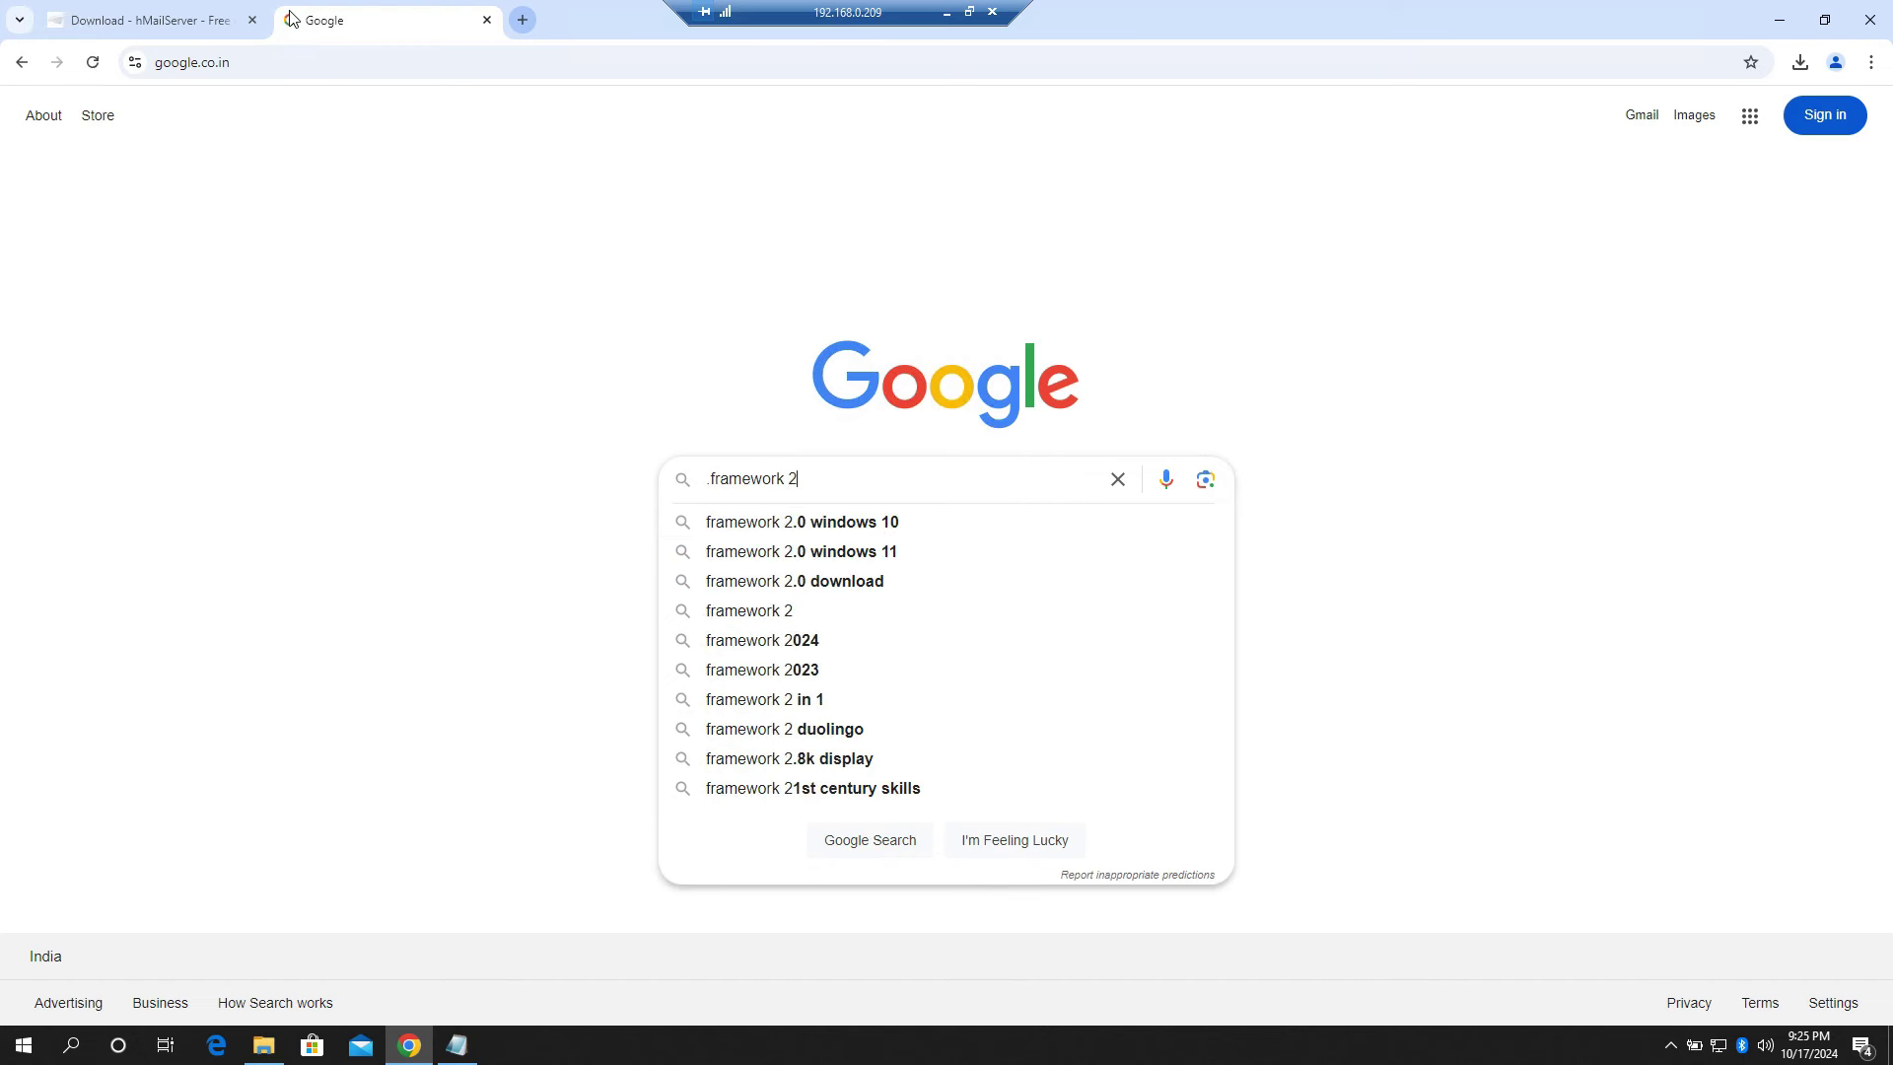
pyautogui.press('Down')
pyautogui.press('Return')
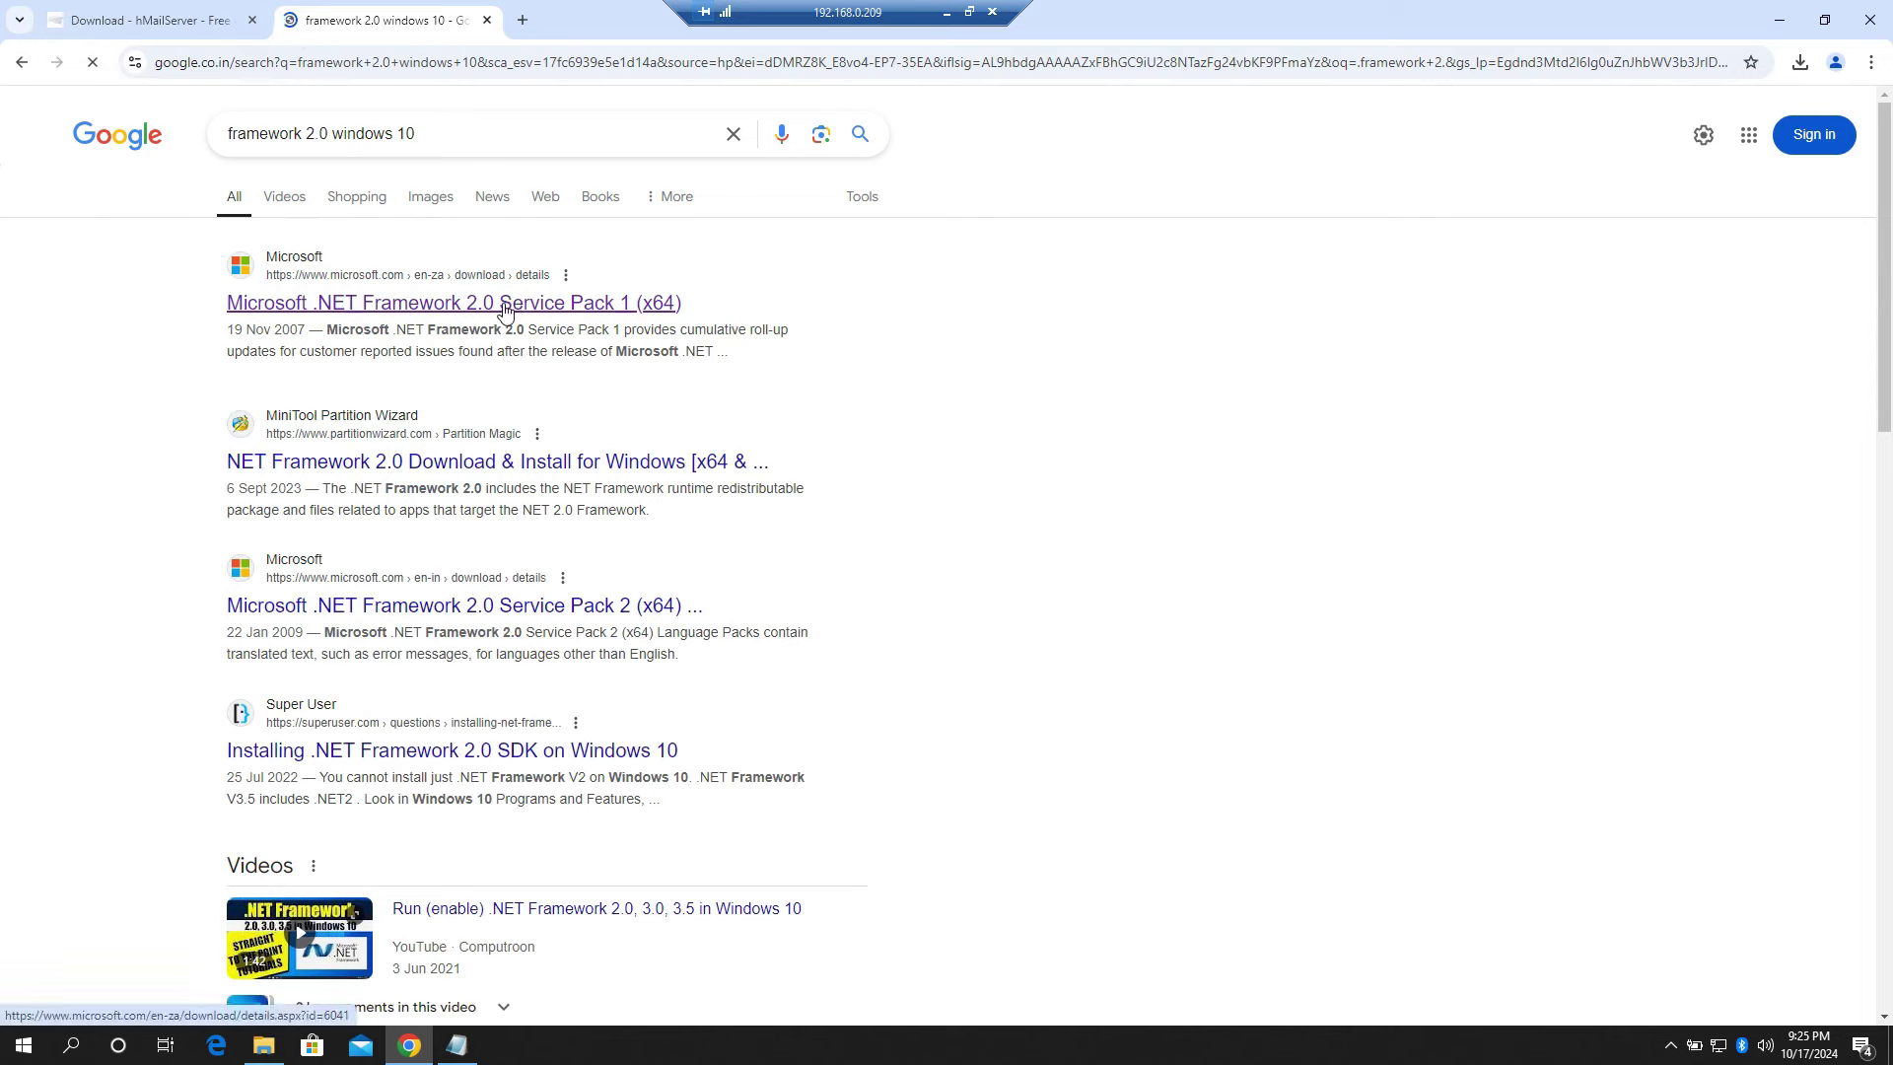
# Step: Download NetFx20SP1_x64.exe from Microsoft's .NET Framework 2.0 SP1 page and confirm it finished
pyautogui.click(505, 310)
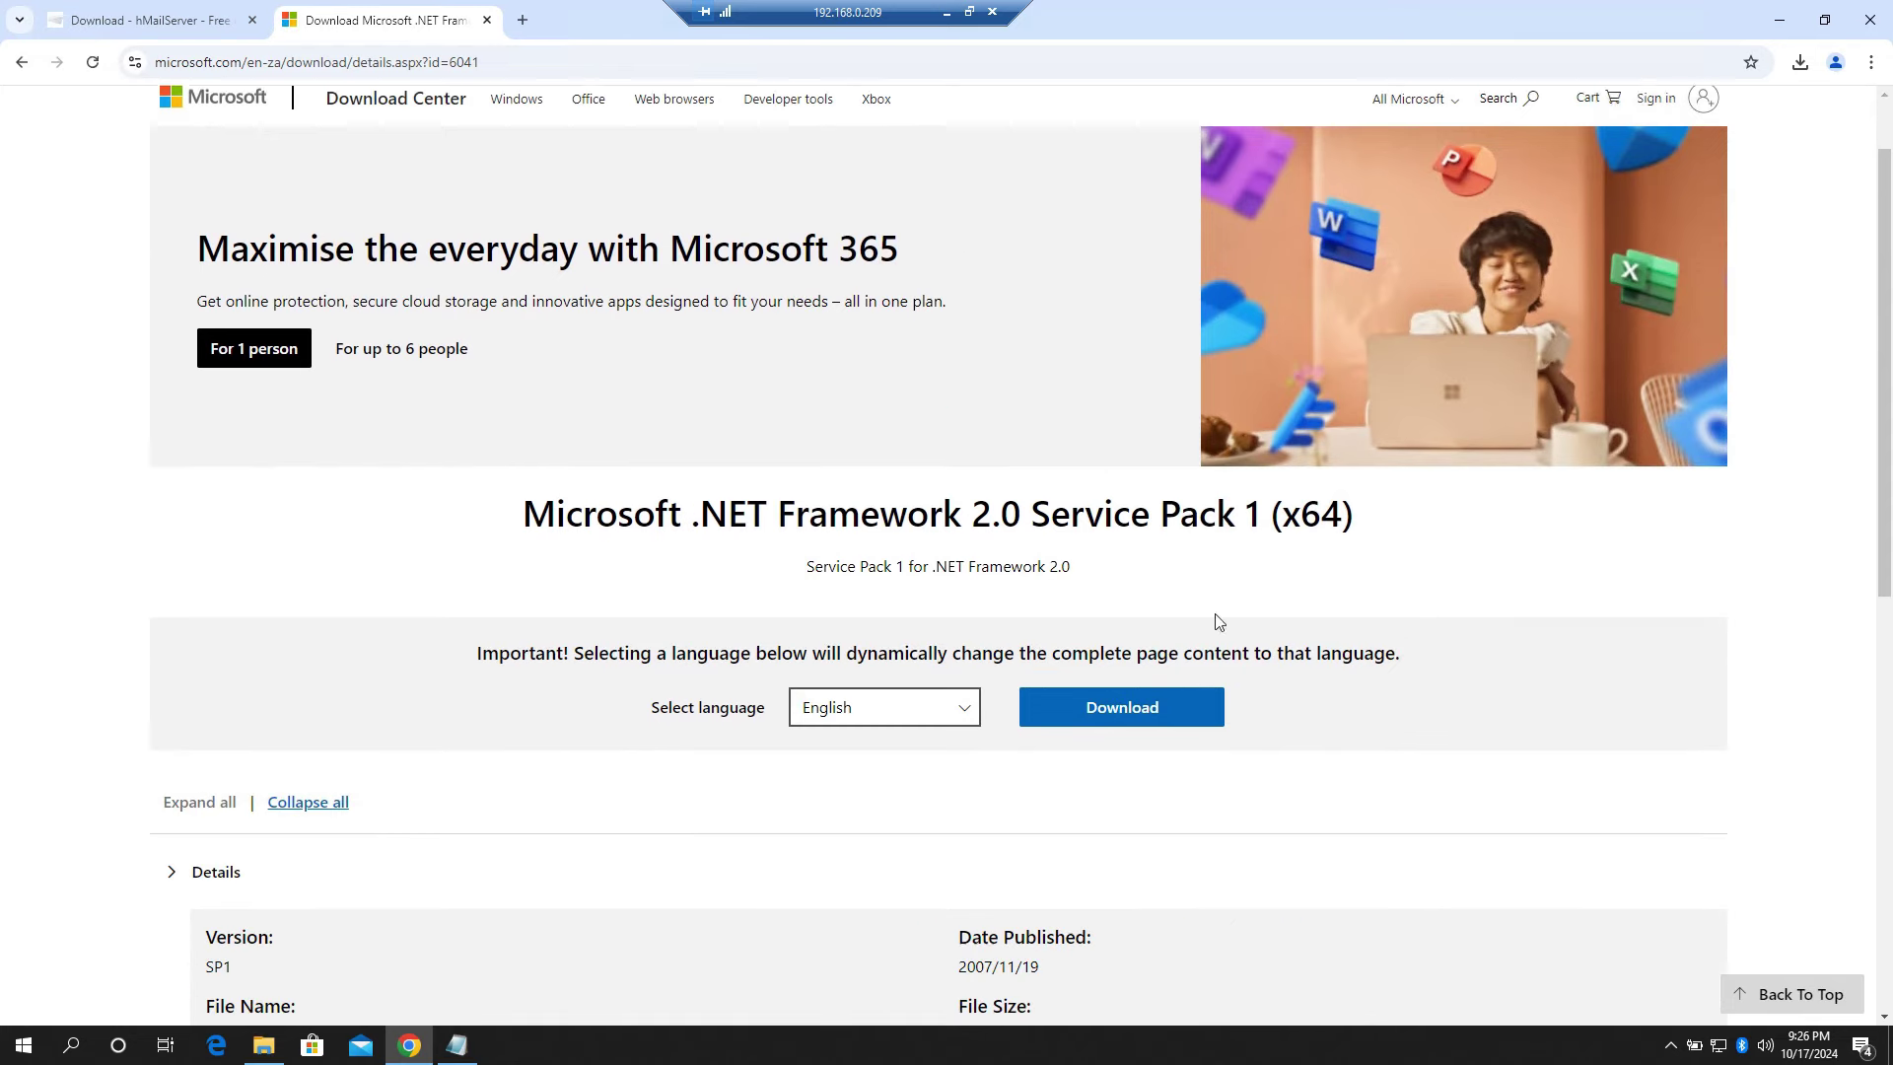
pyautogui.scroll(-1, 1212, 616)
pyautogui.click(1201, 607)
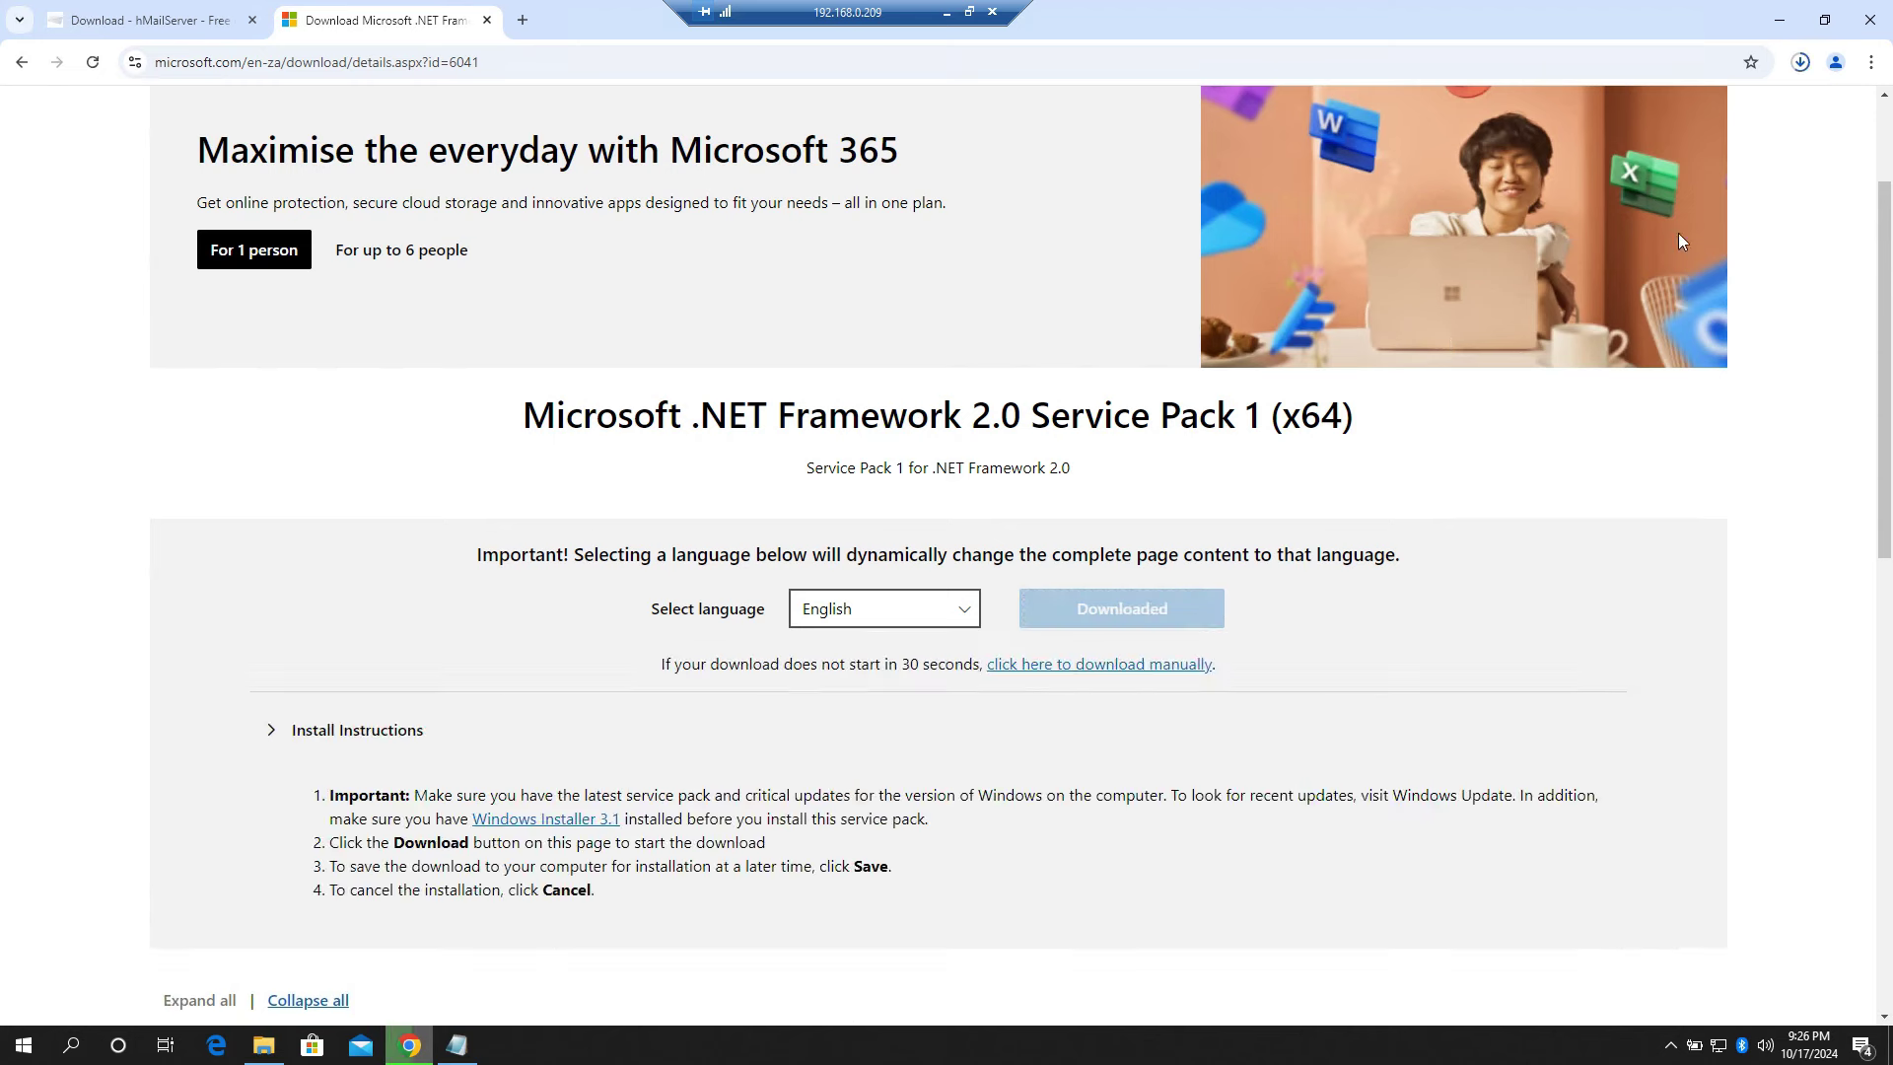
pyautogui.click(1801, 65)
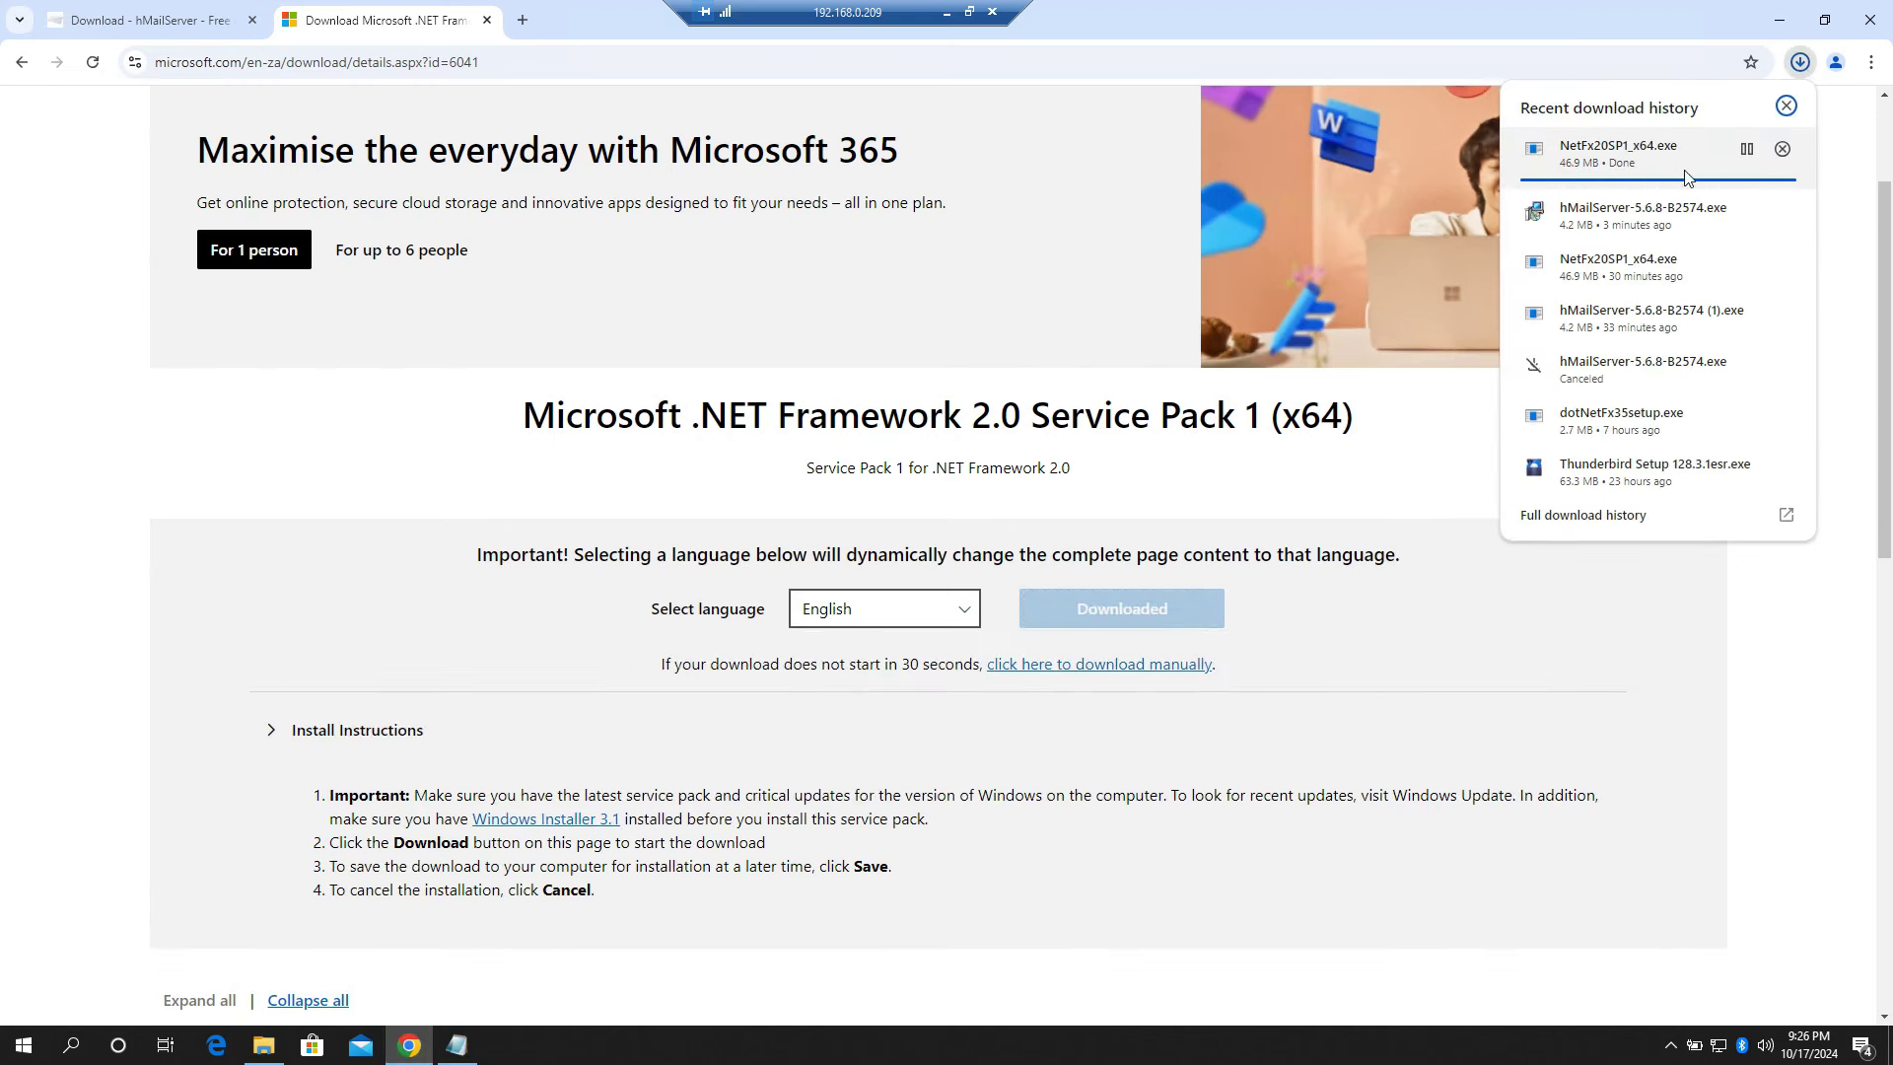
pyautogui.click(1642, 158)
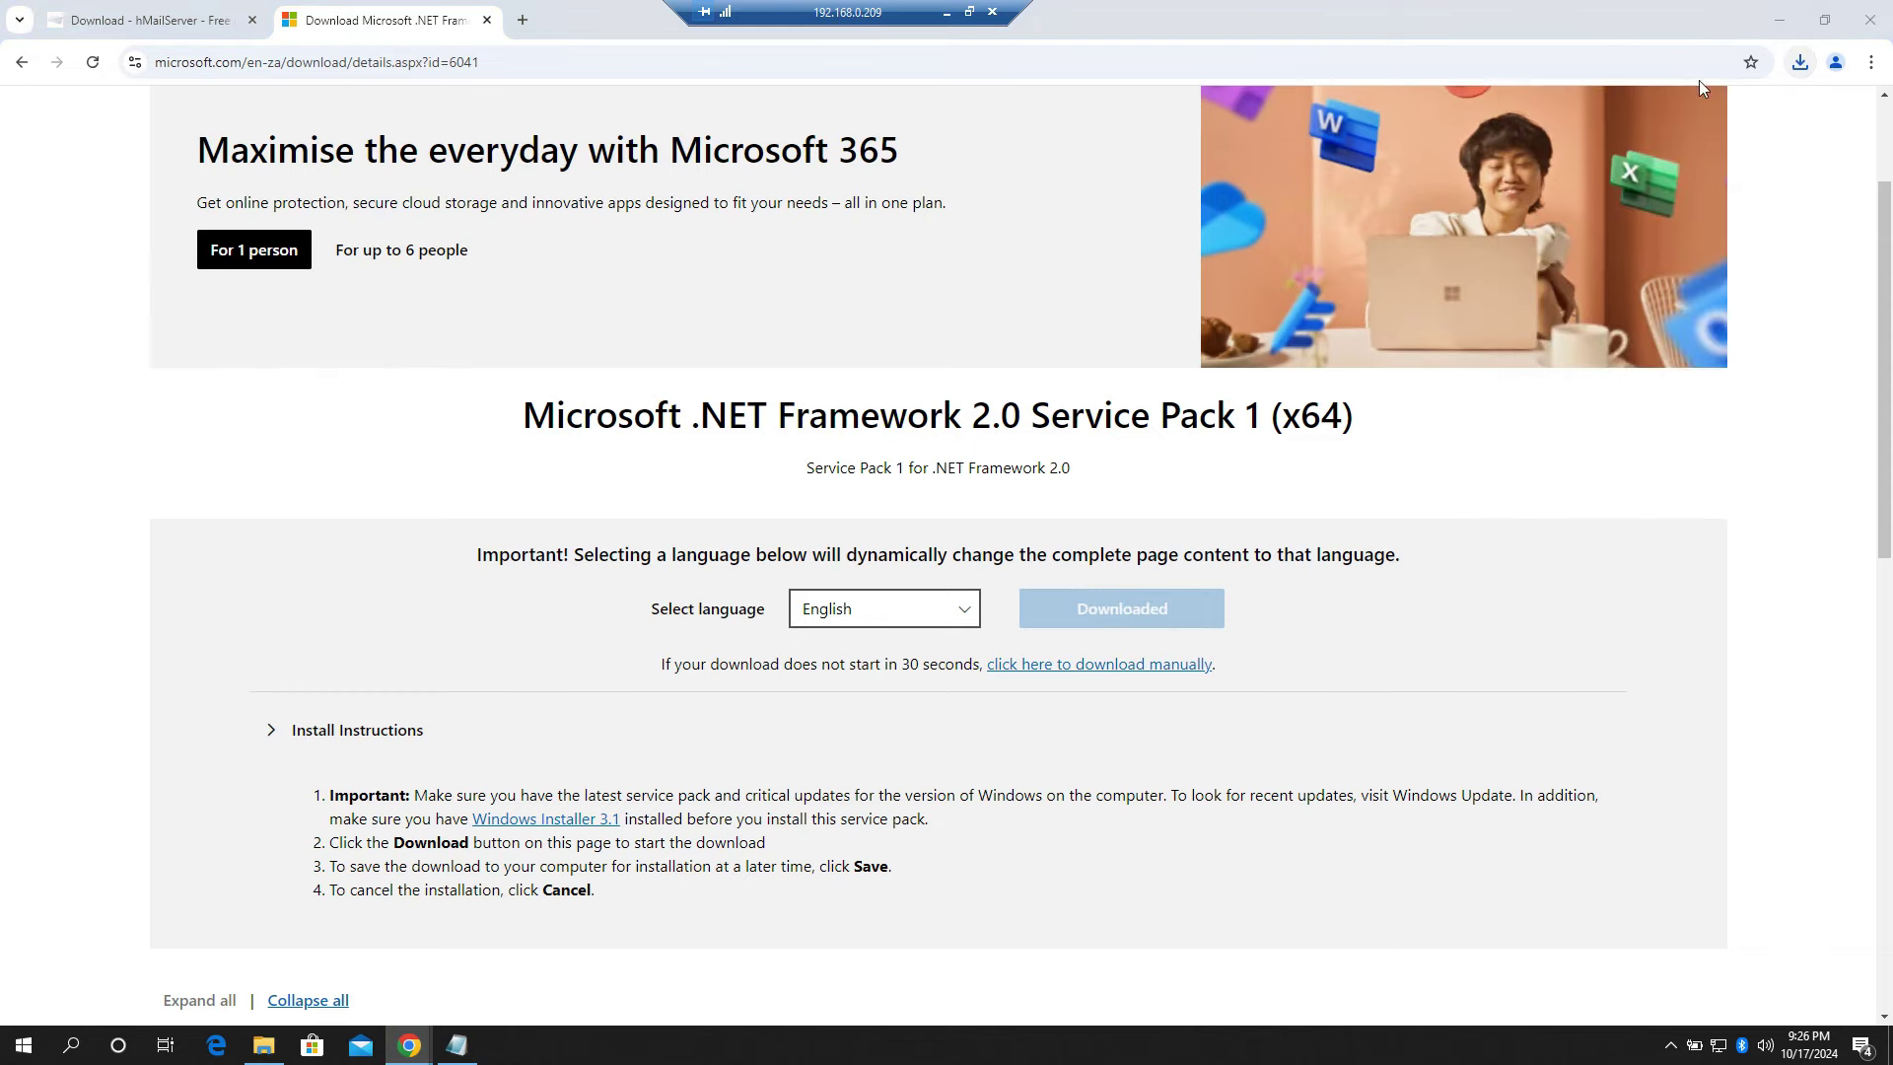
pyautogui.click(1780, 27)
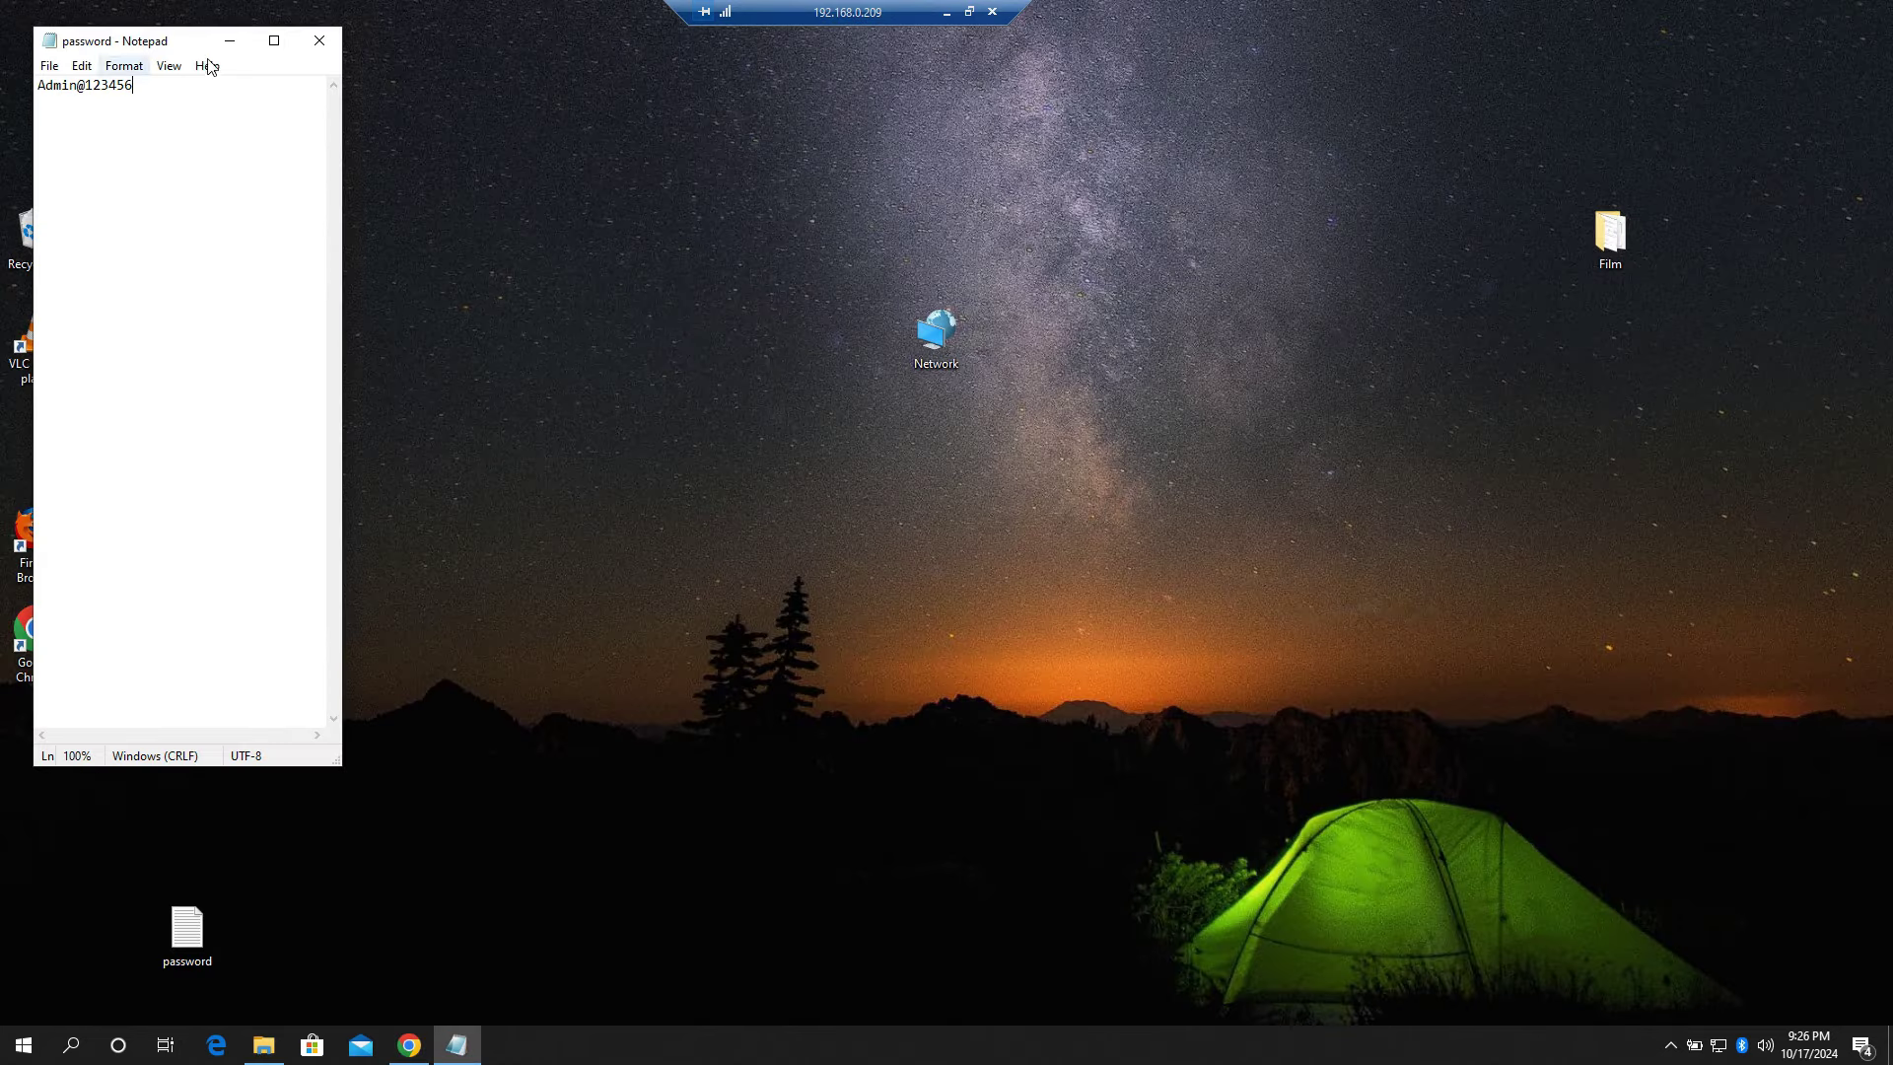
# Step: Install .NET Framework 3.5 (including 2.0 and 3.0) through Windows Features
pyautogui.click(228, 38)
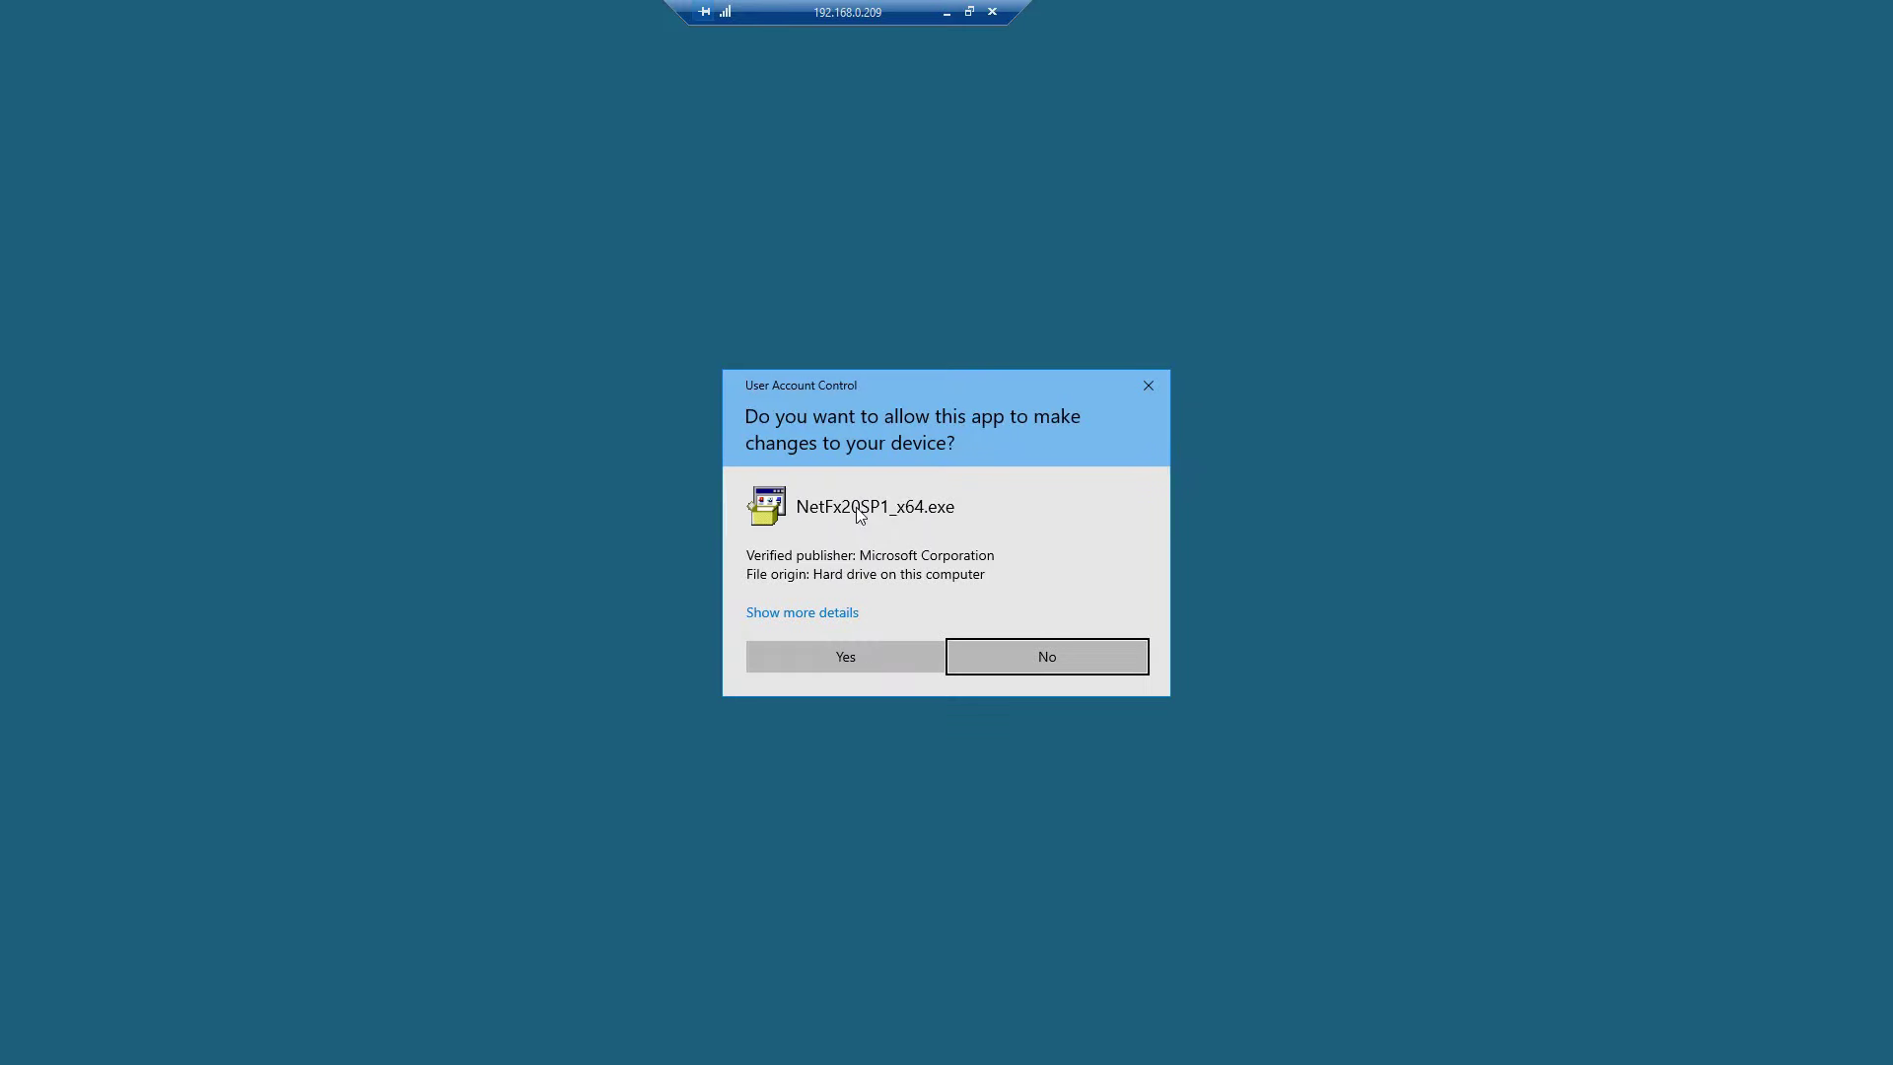
pyautogui.click(871, 652)
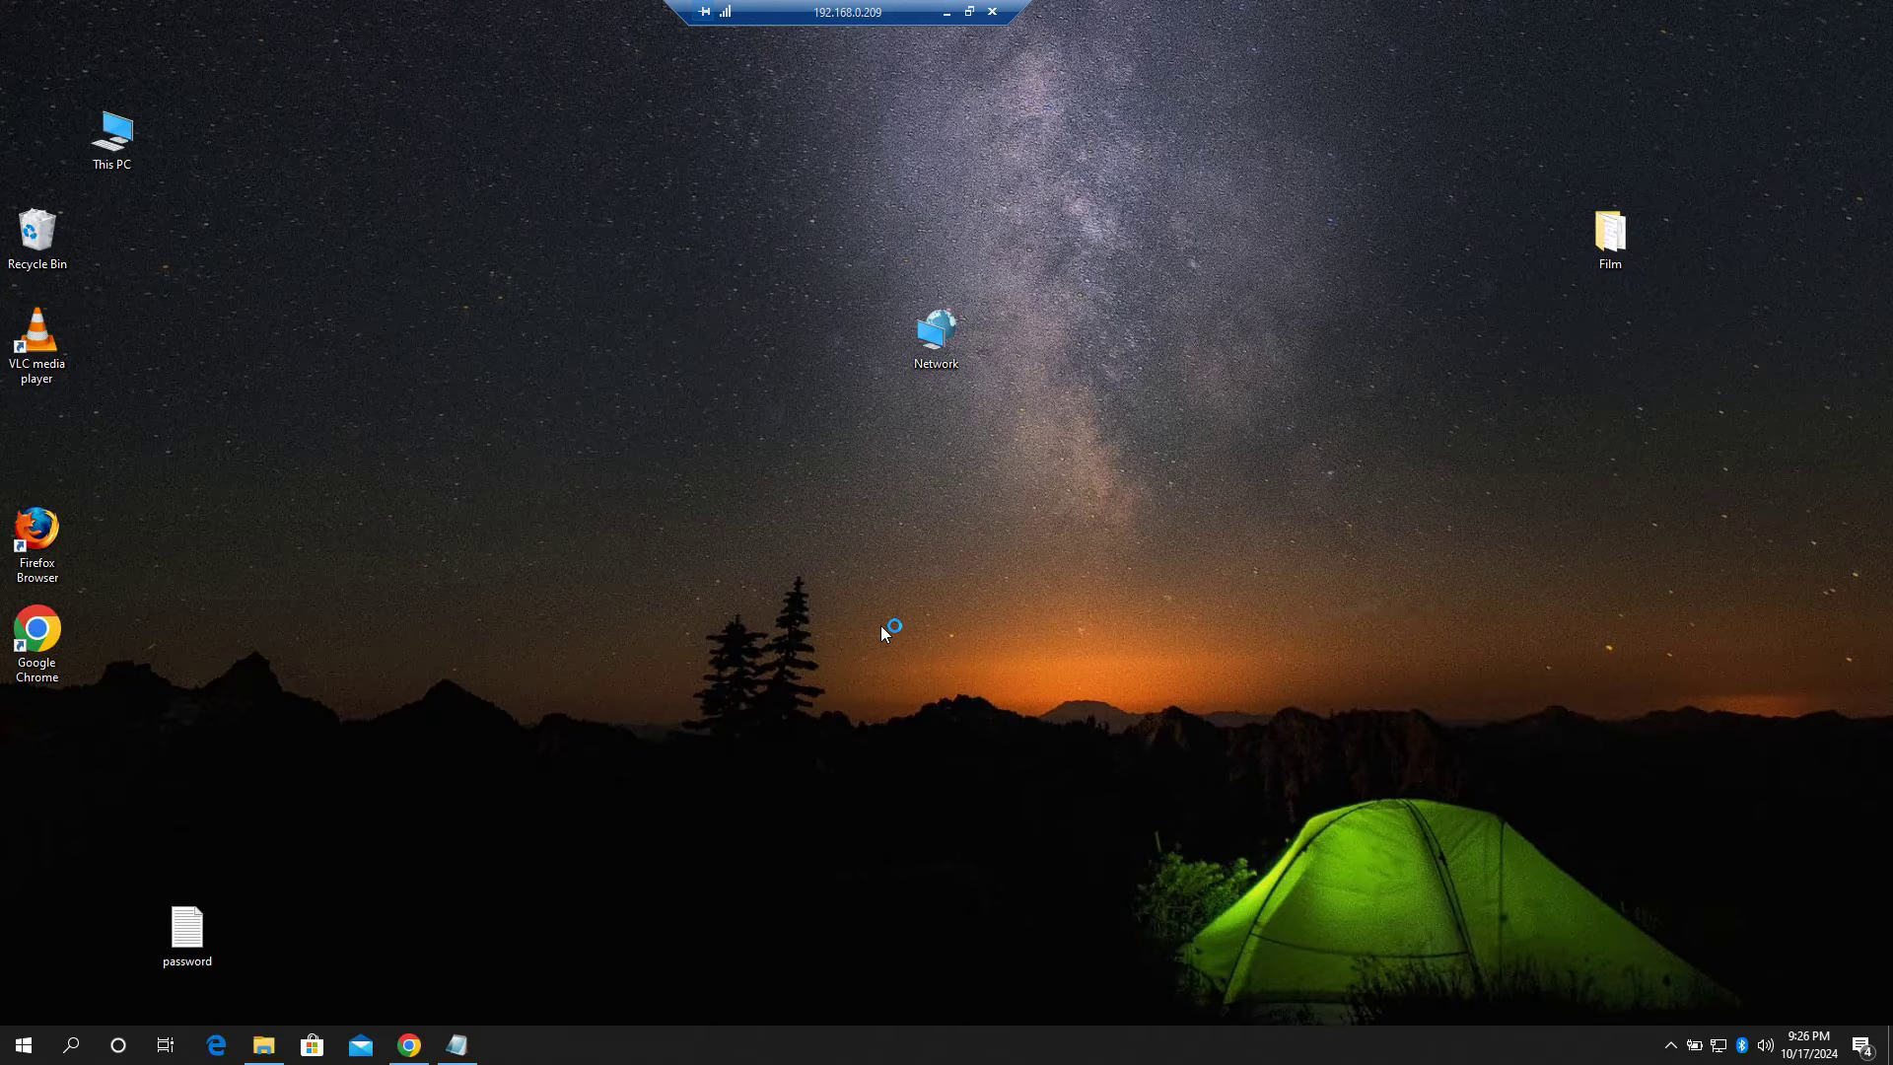
pyautogui.click(774, 527)
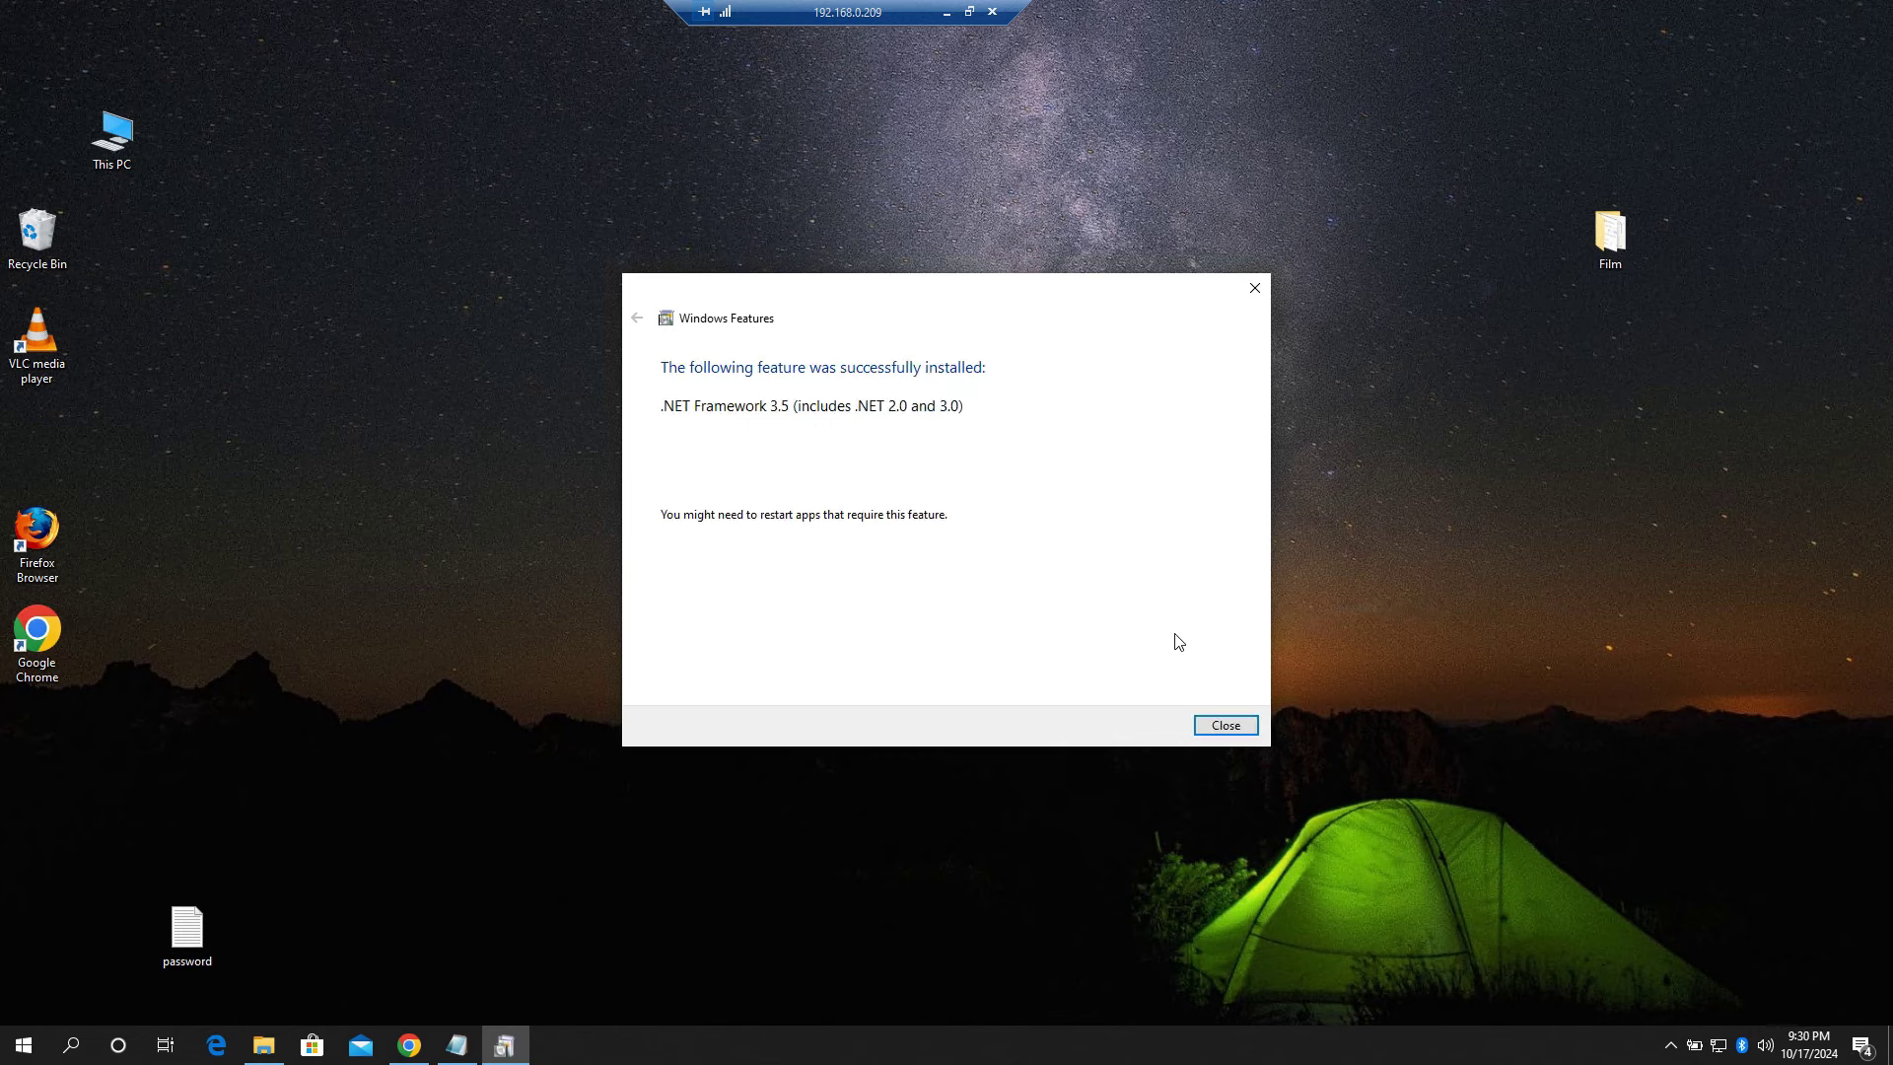
pyautogui.click(1227, 727)
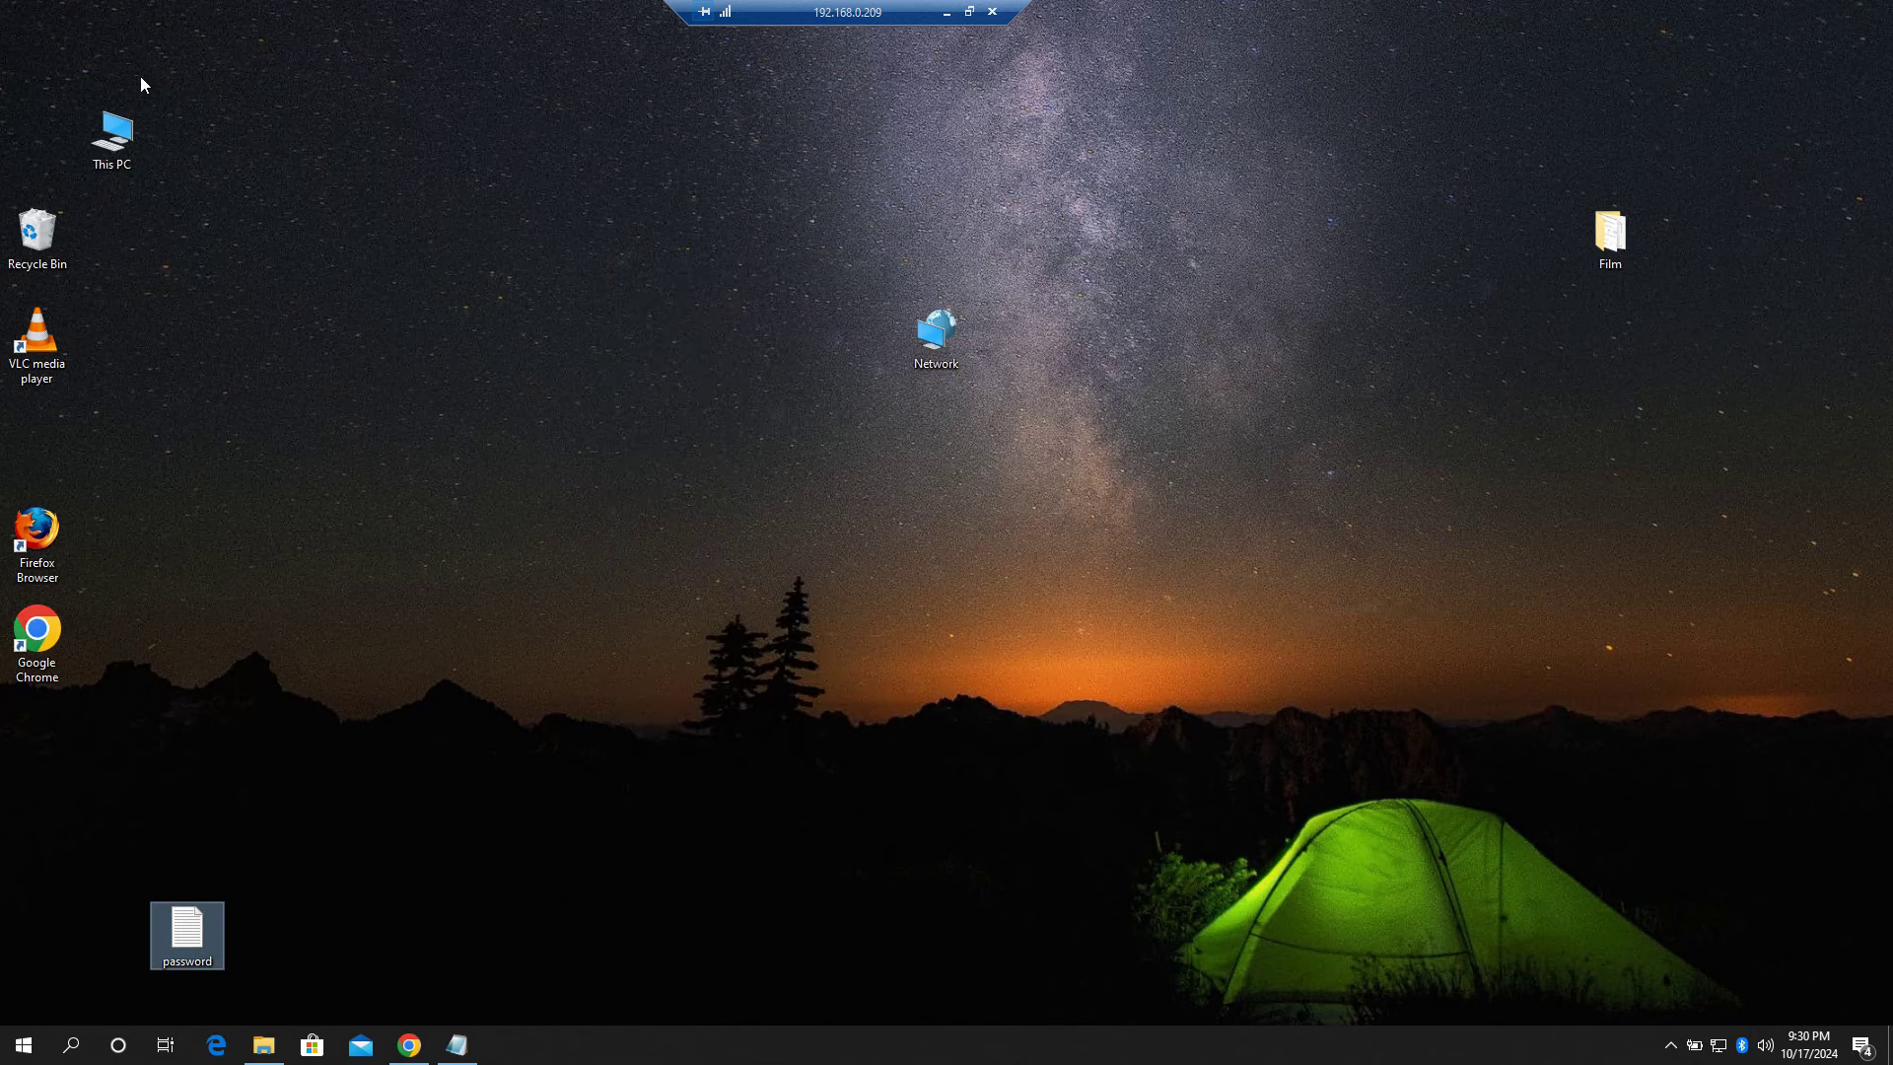
# Step: Launch the hMailServer installer from This PC > Downloads
pyautogui.doubleClick(114, 133)
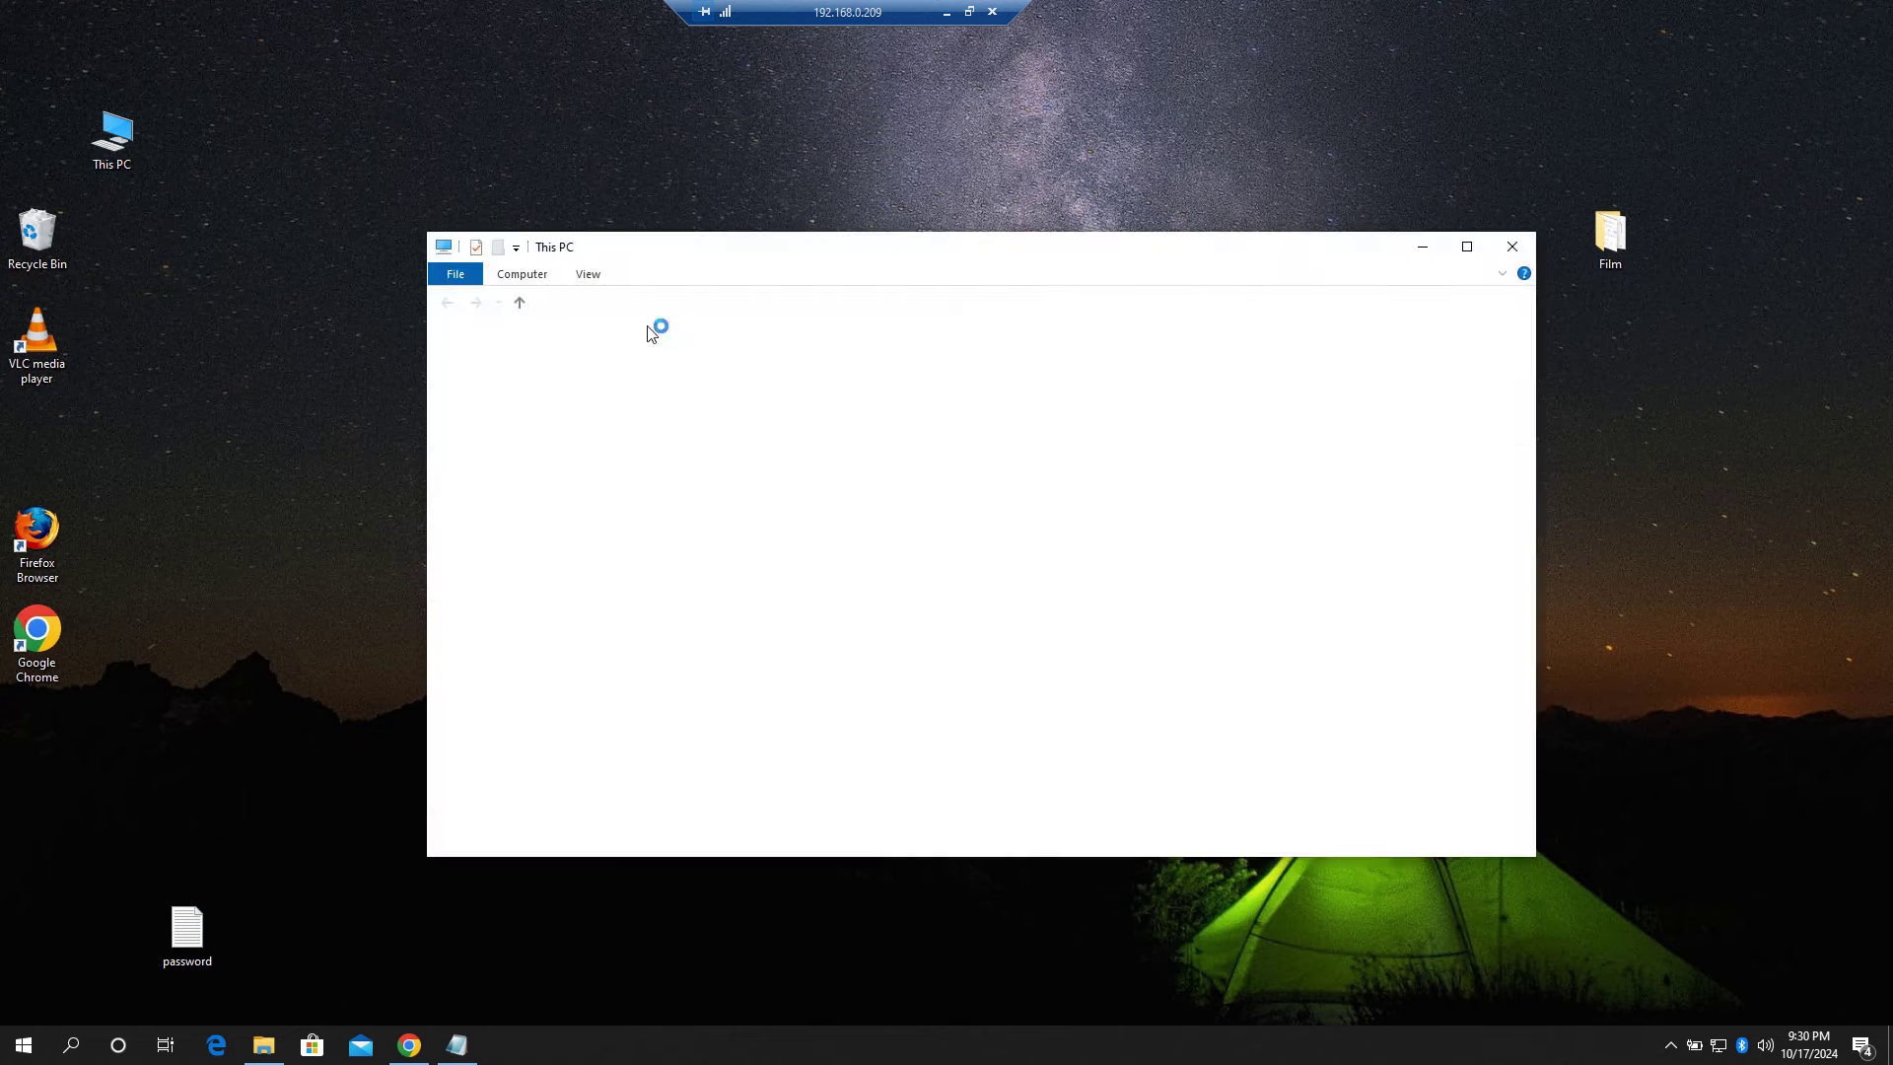
pyautogui.click(505, 395)
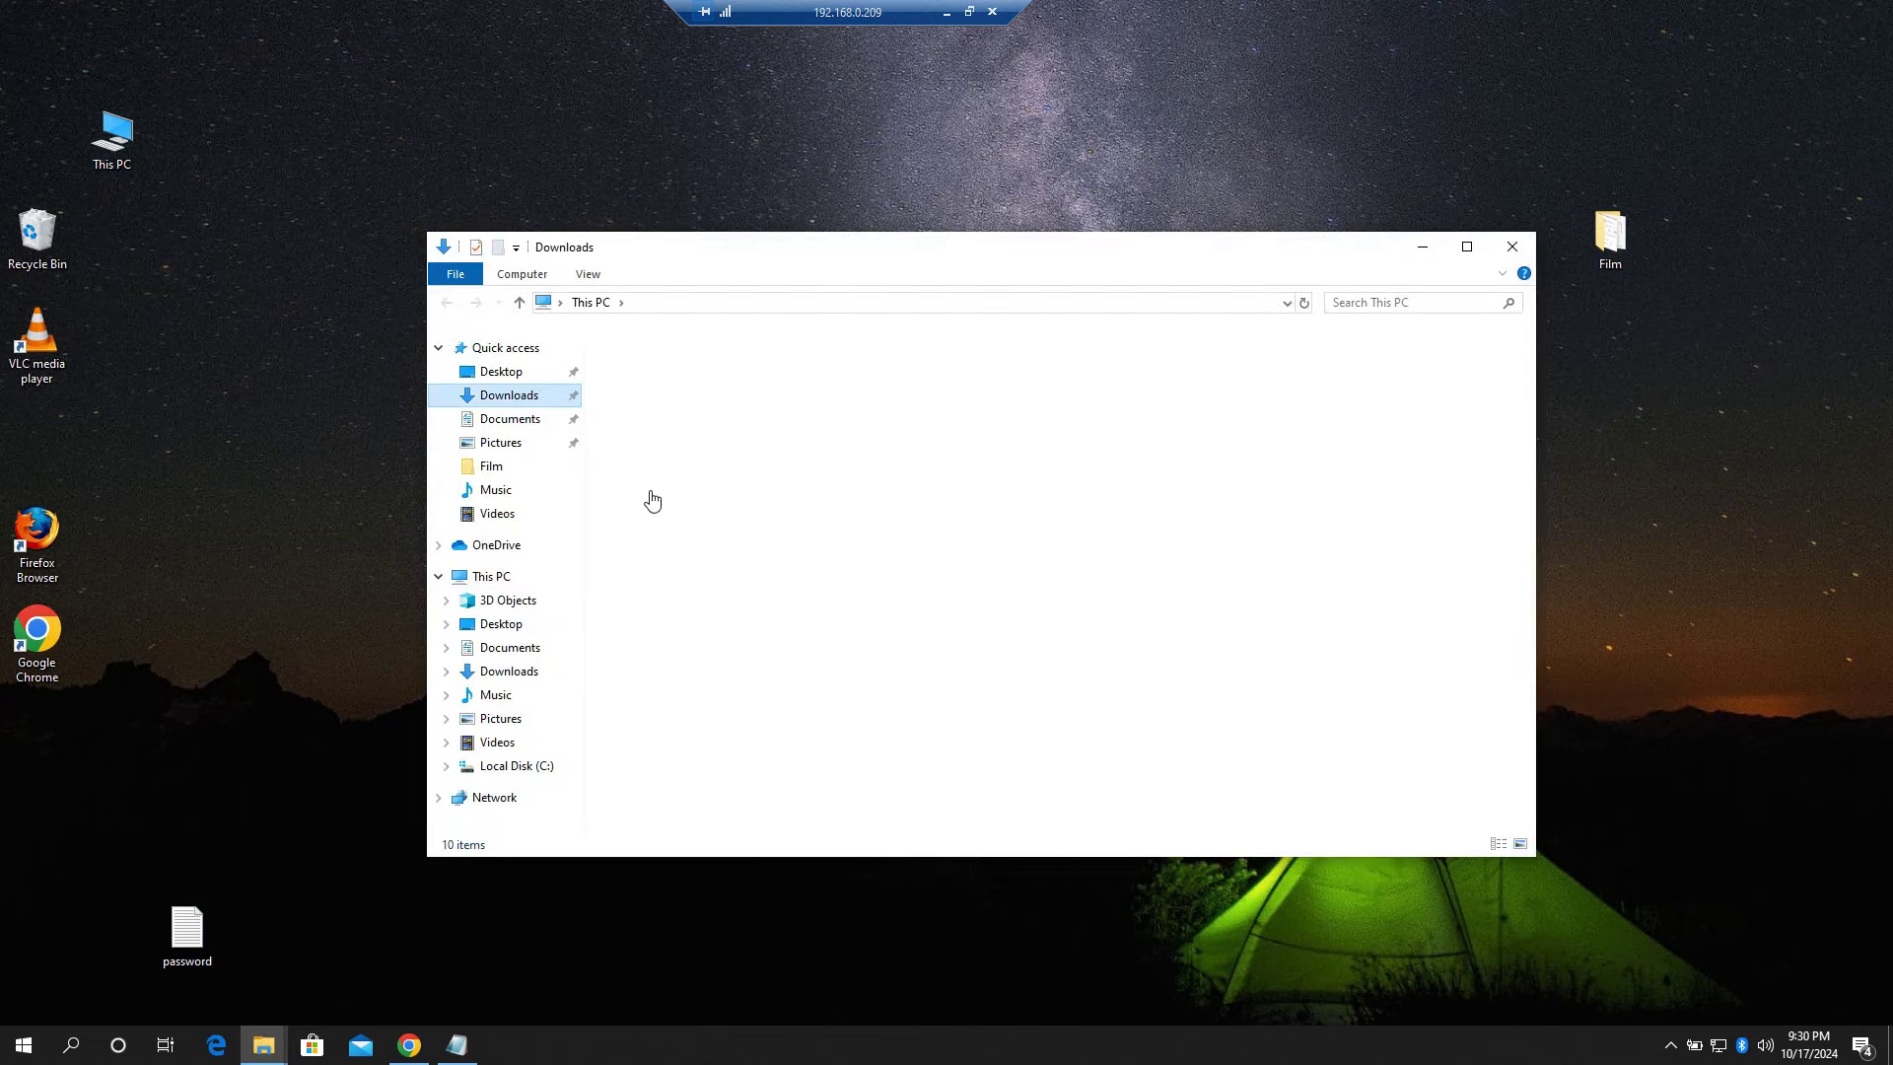
pyautogui.doubleClick(666, 411)
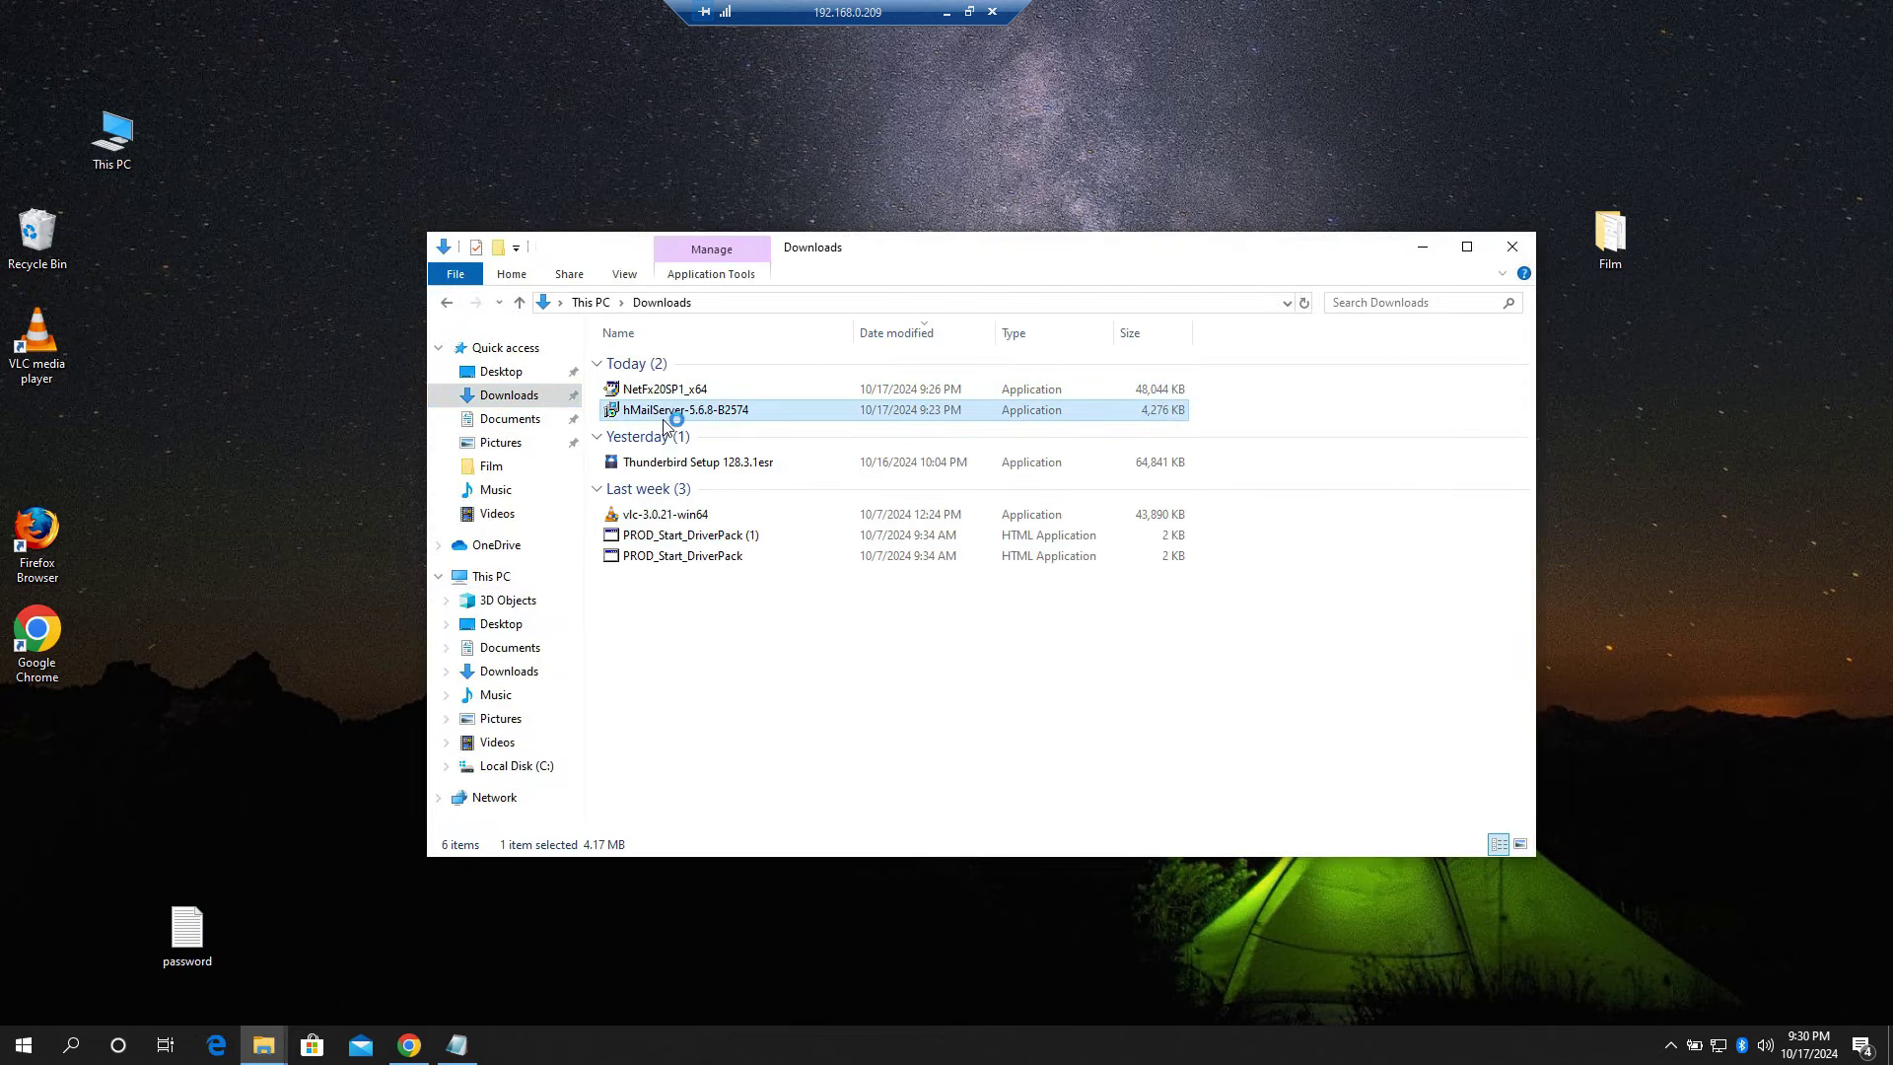
# Step: Approve UAC, accept the licence, and keep default folder, components, database and Start Menu settings
pyautogui.click(1421, 248)
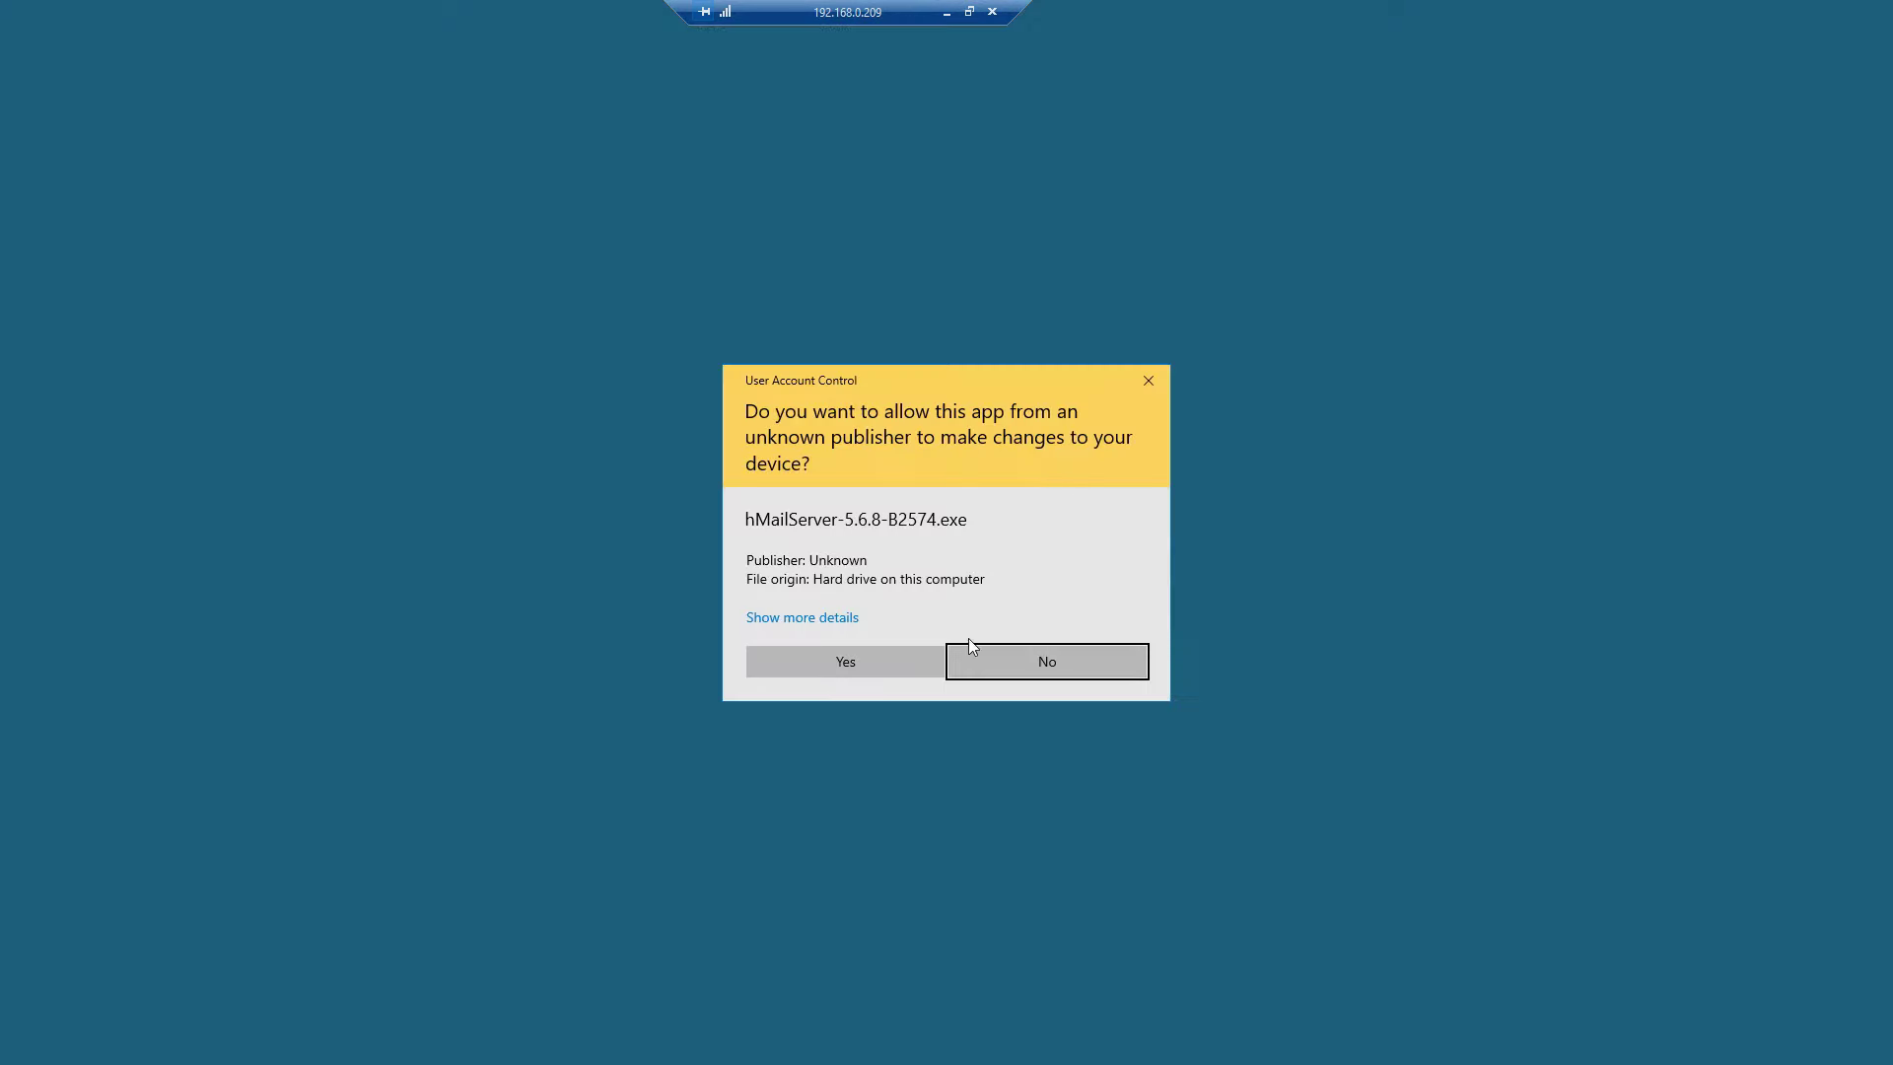
pyautogui.click(896, 660)
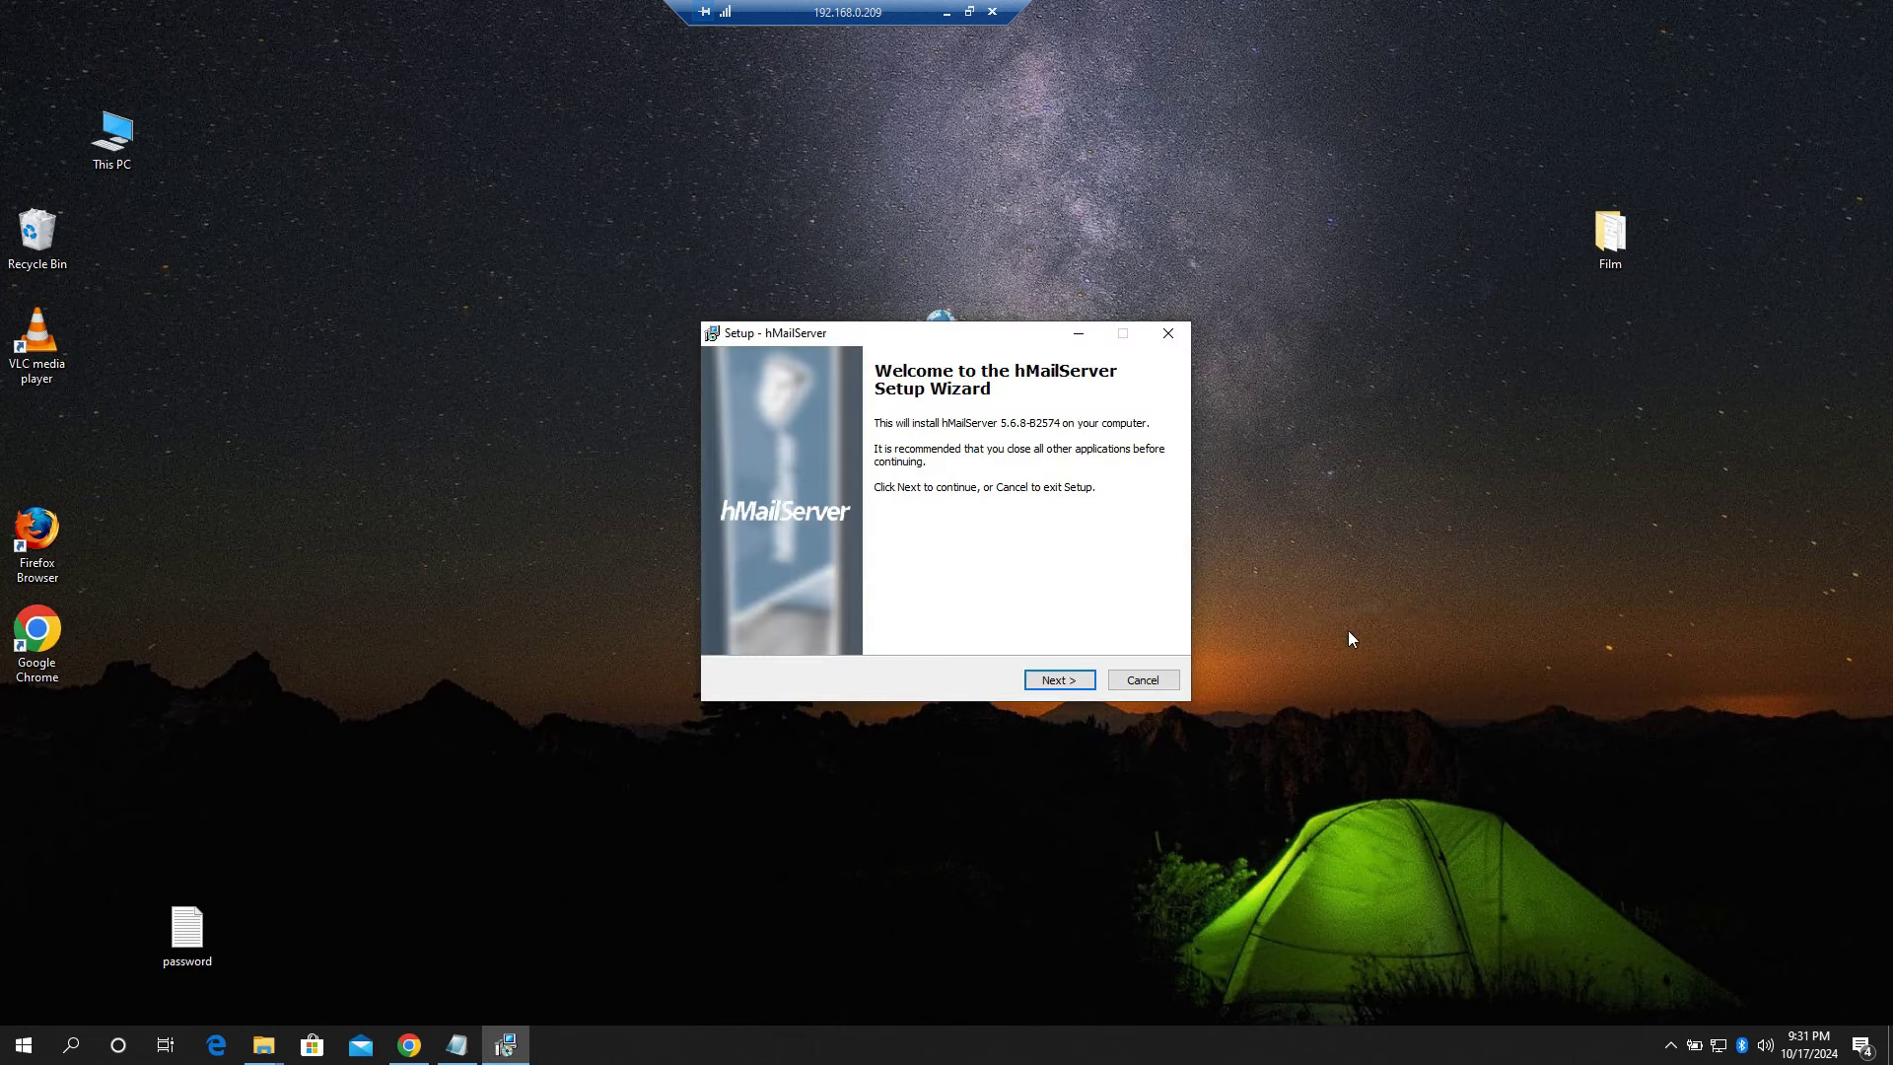
pyautogui.click(1056, 680)
pyautogui.click(818, 619)
pyautogui.click(1060, 679)
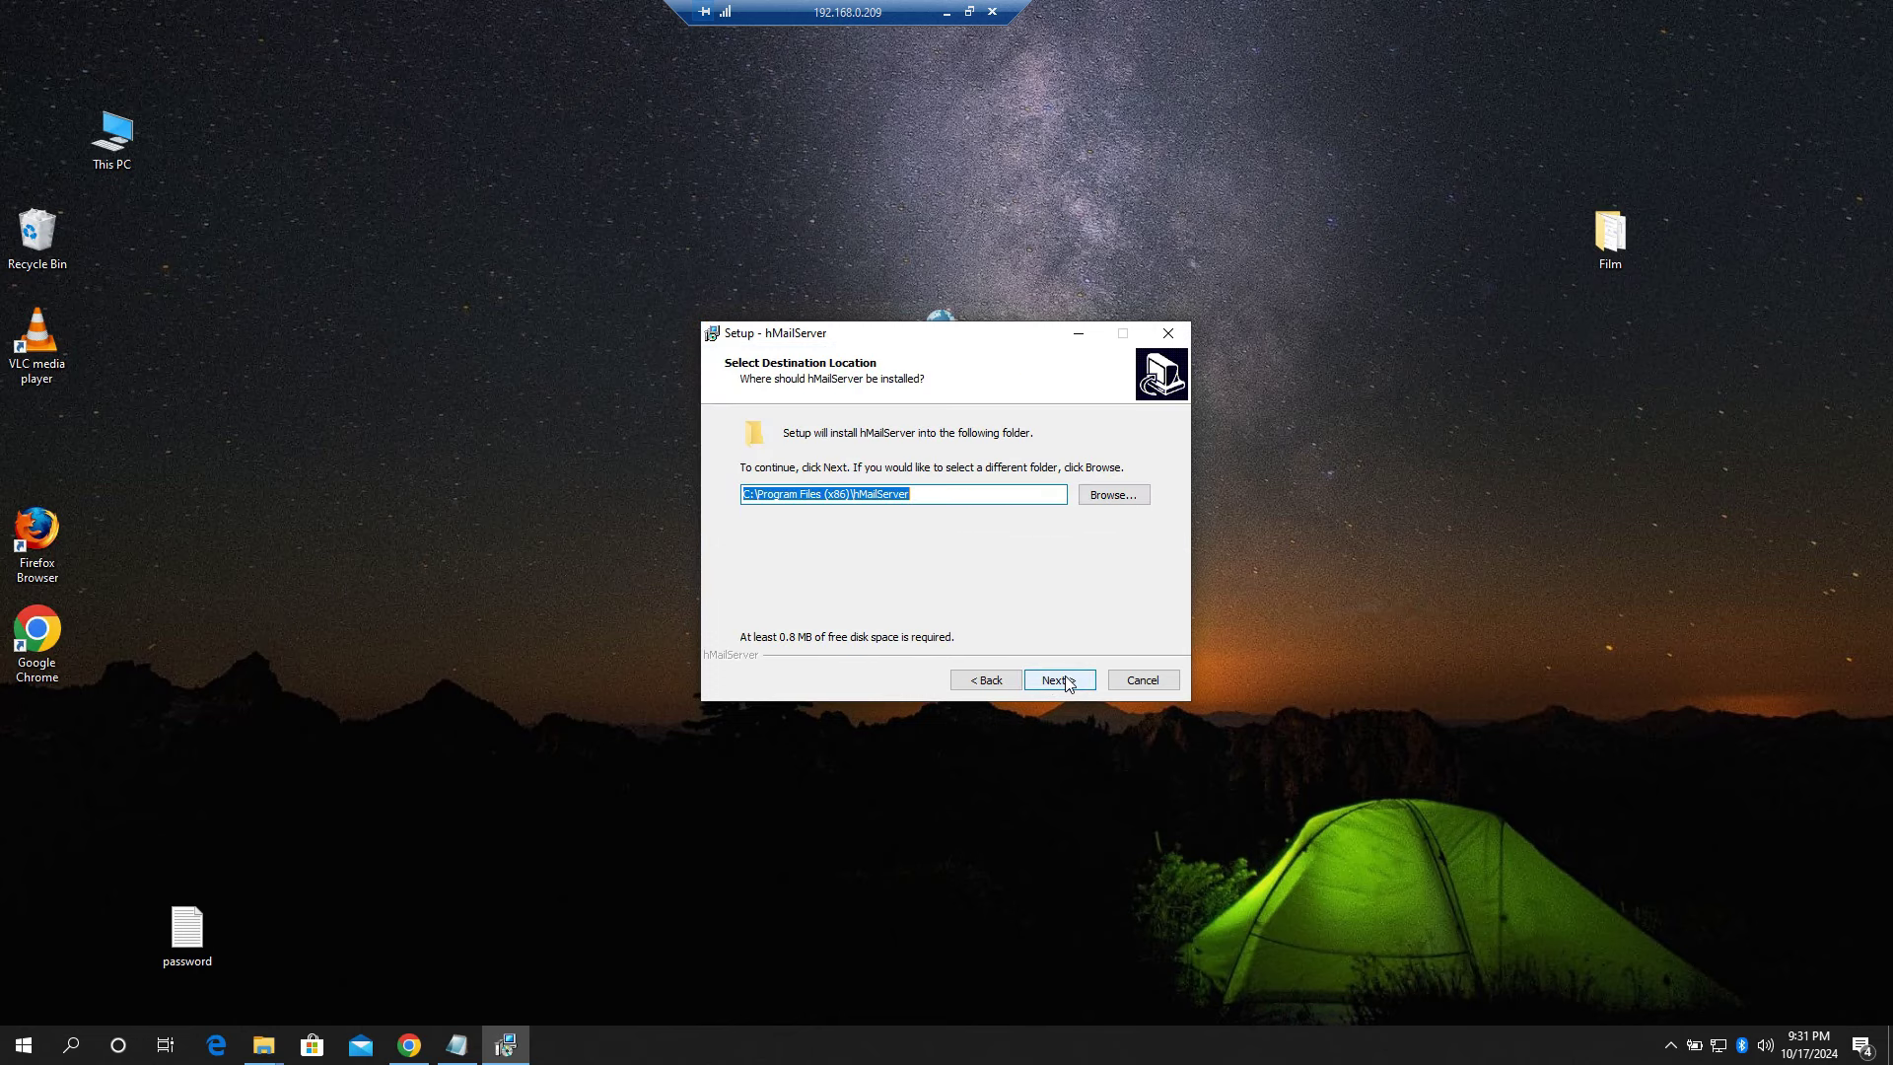
pyautogui.click(1068, 685)
pyautogui.click(1067, 684)
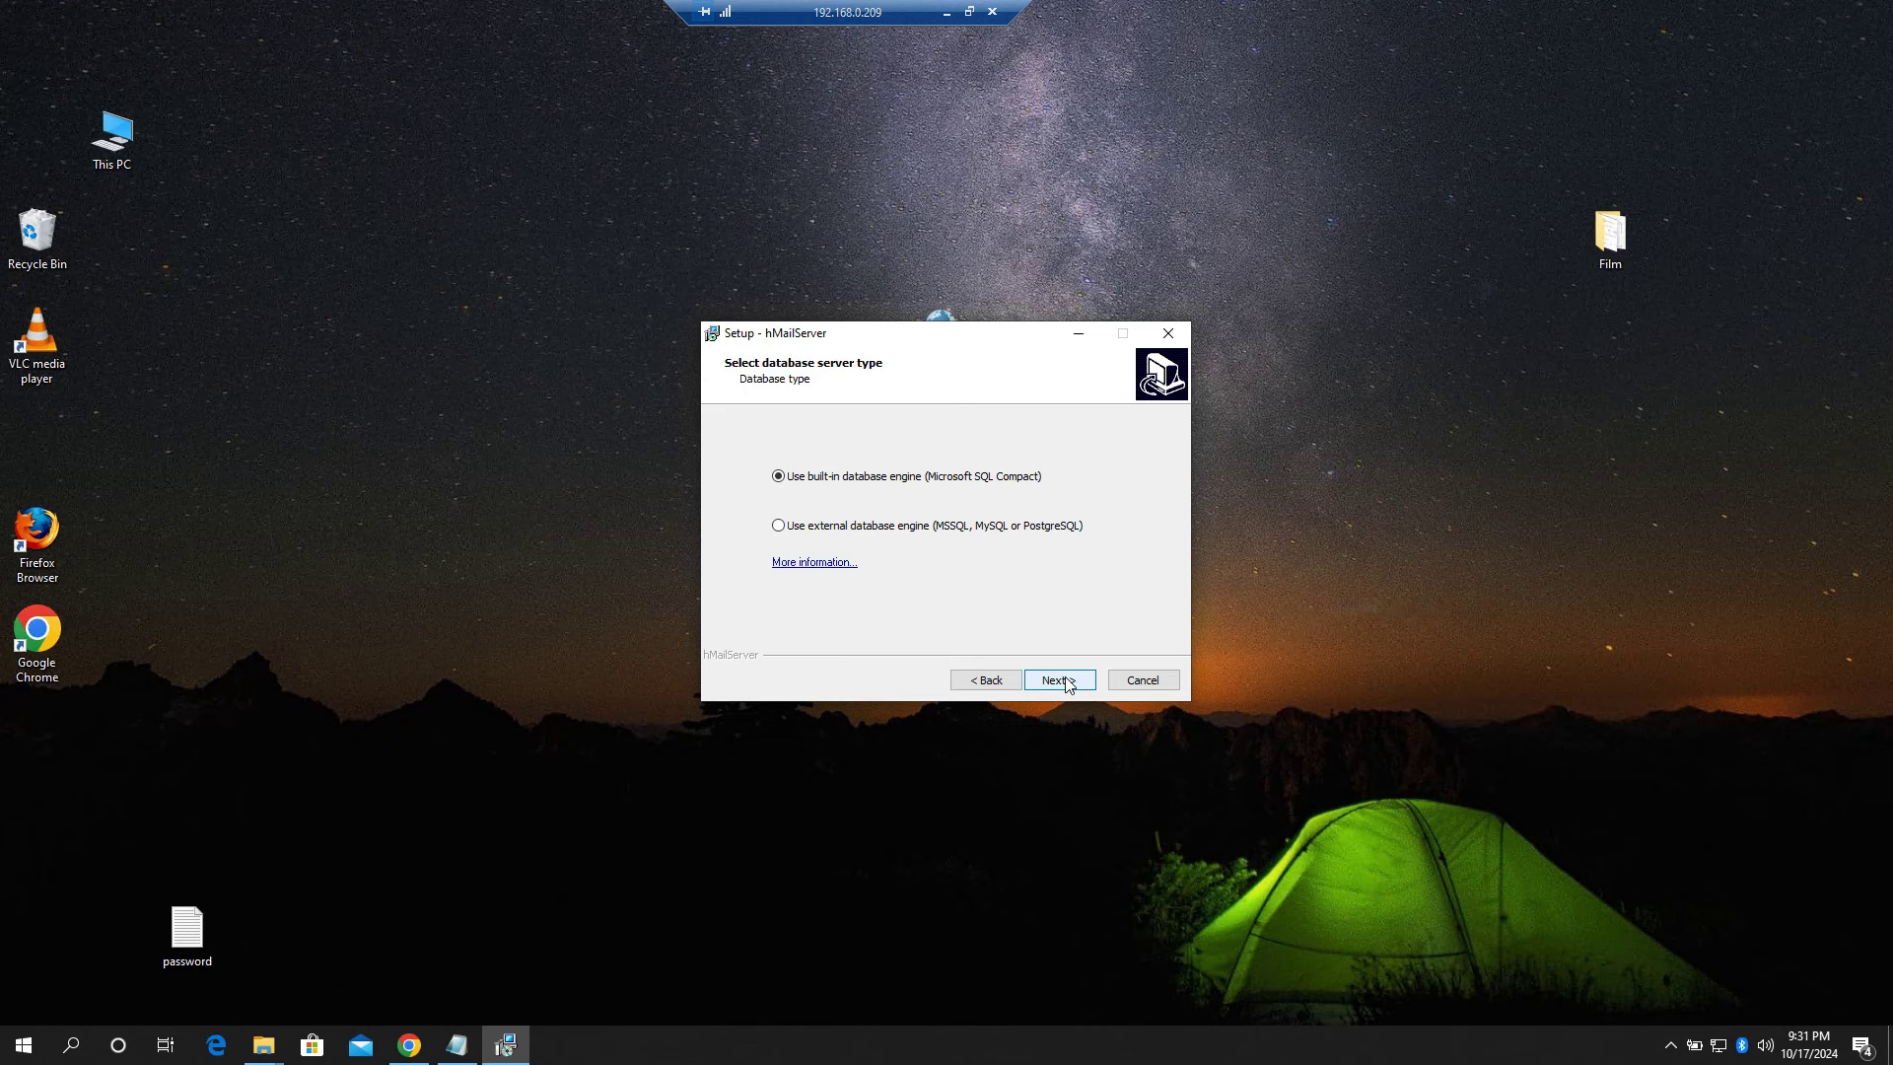
pyautogui.click(1068, 684)
pyautogui.click(1067, 685)
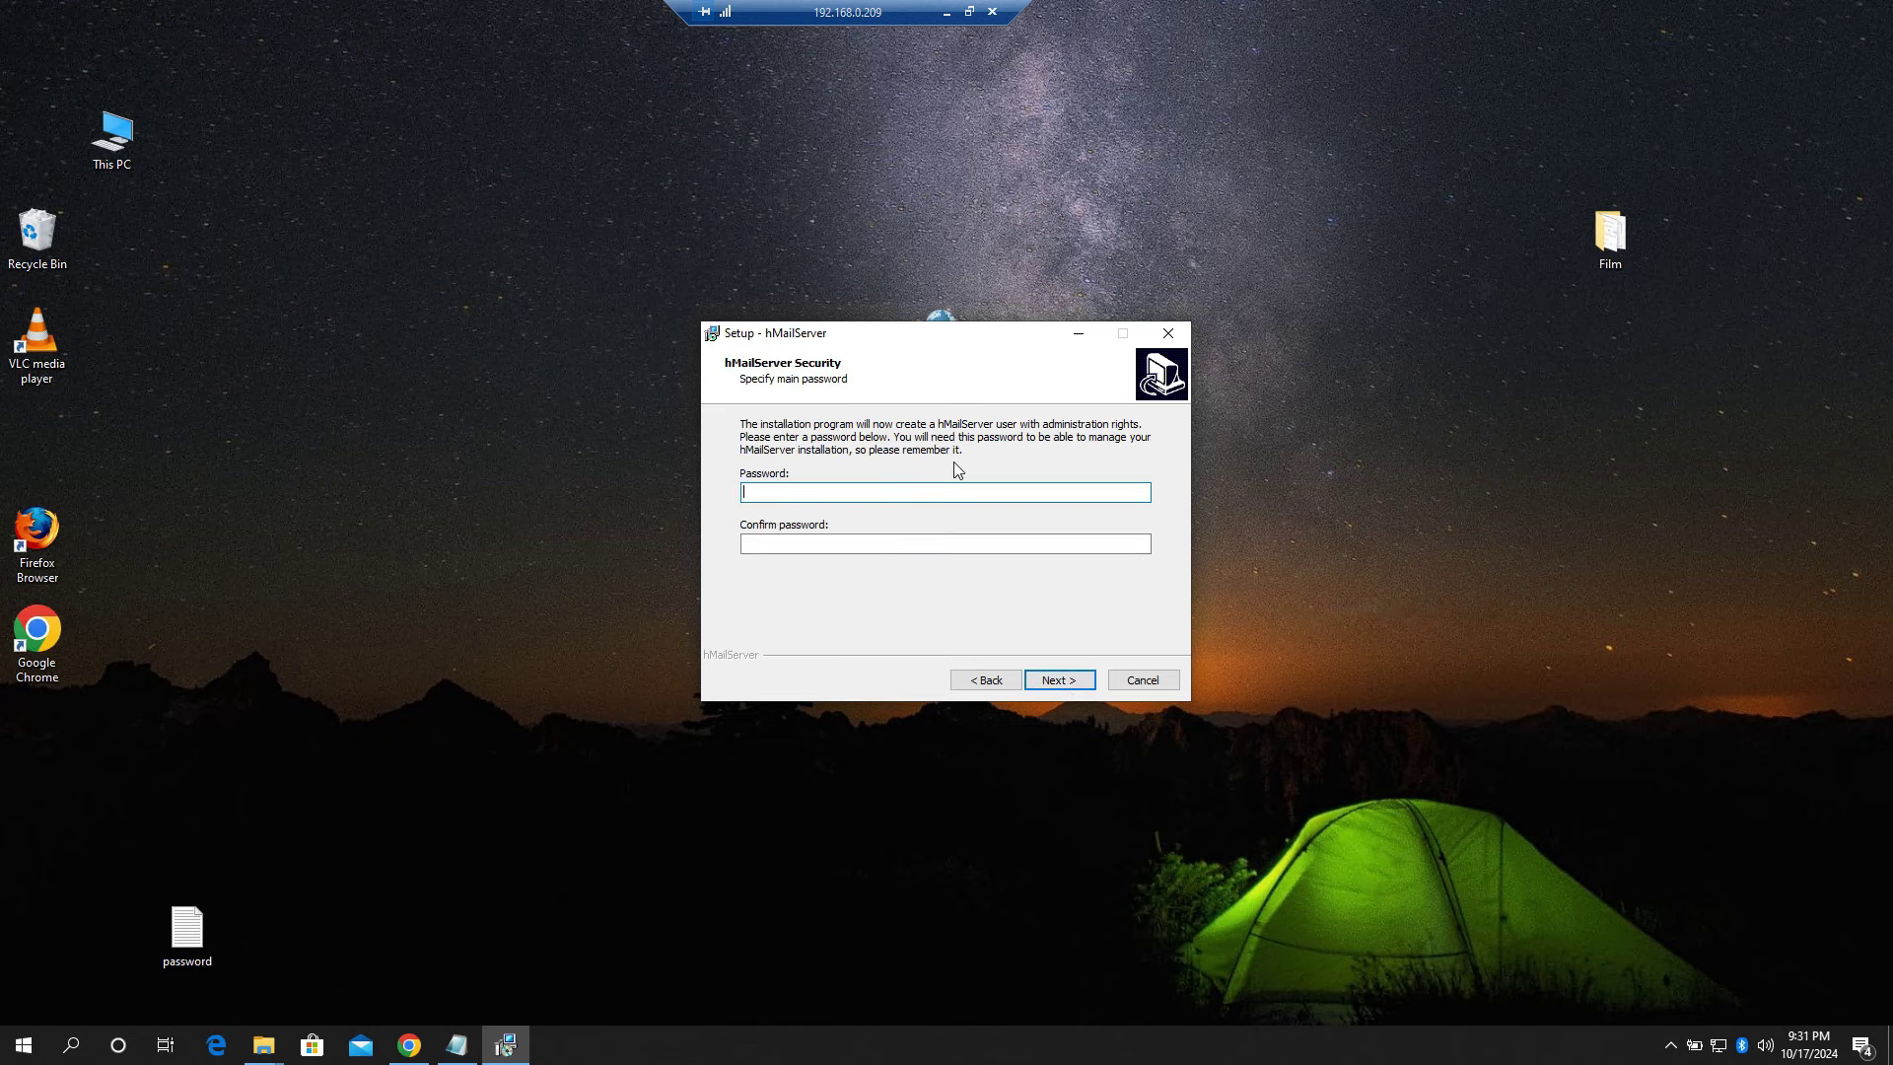
# Step: Enter and confirm the administrator password, then install hMailServer
pyautogui.moveTo(942, 333); pyautogui.dragTo(1084, 279)
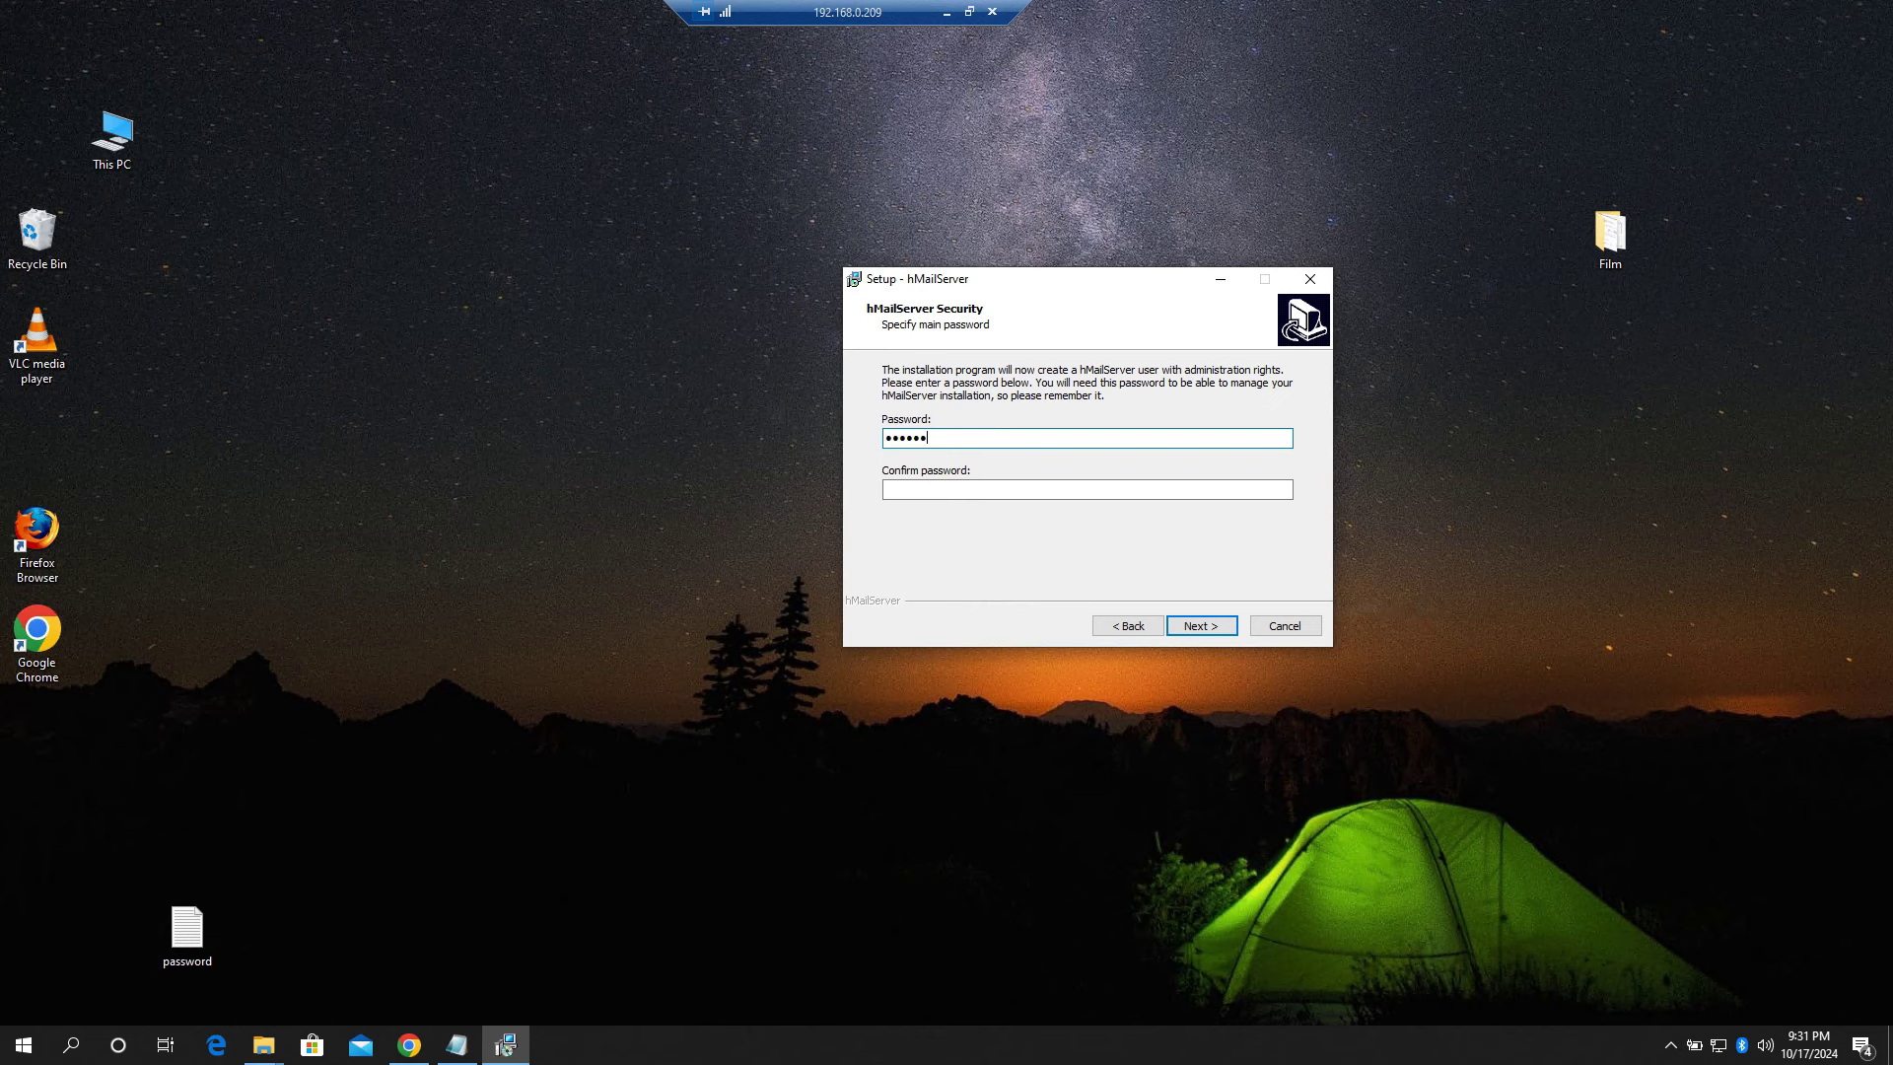
pyautogui.click(885, 489)
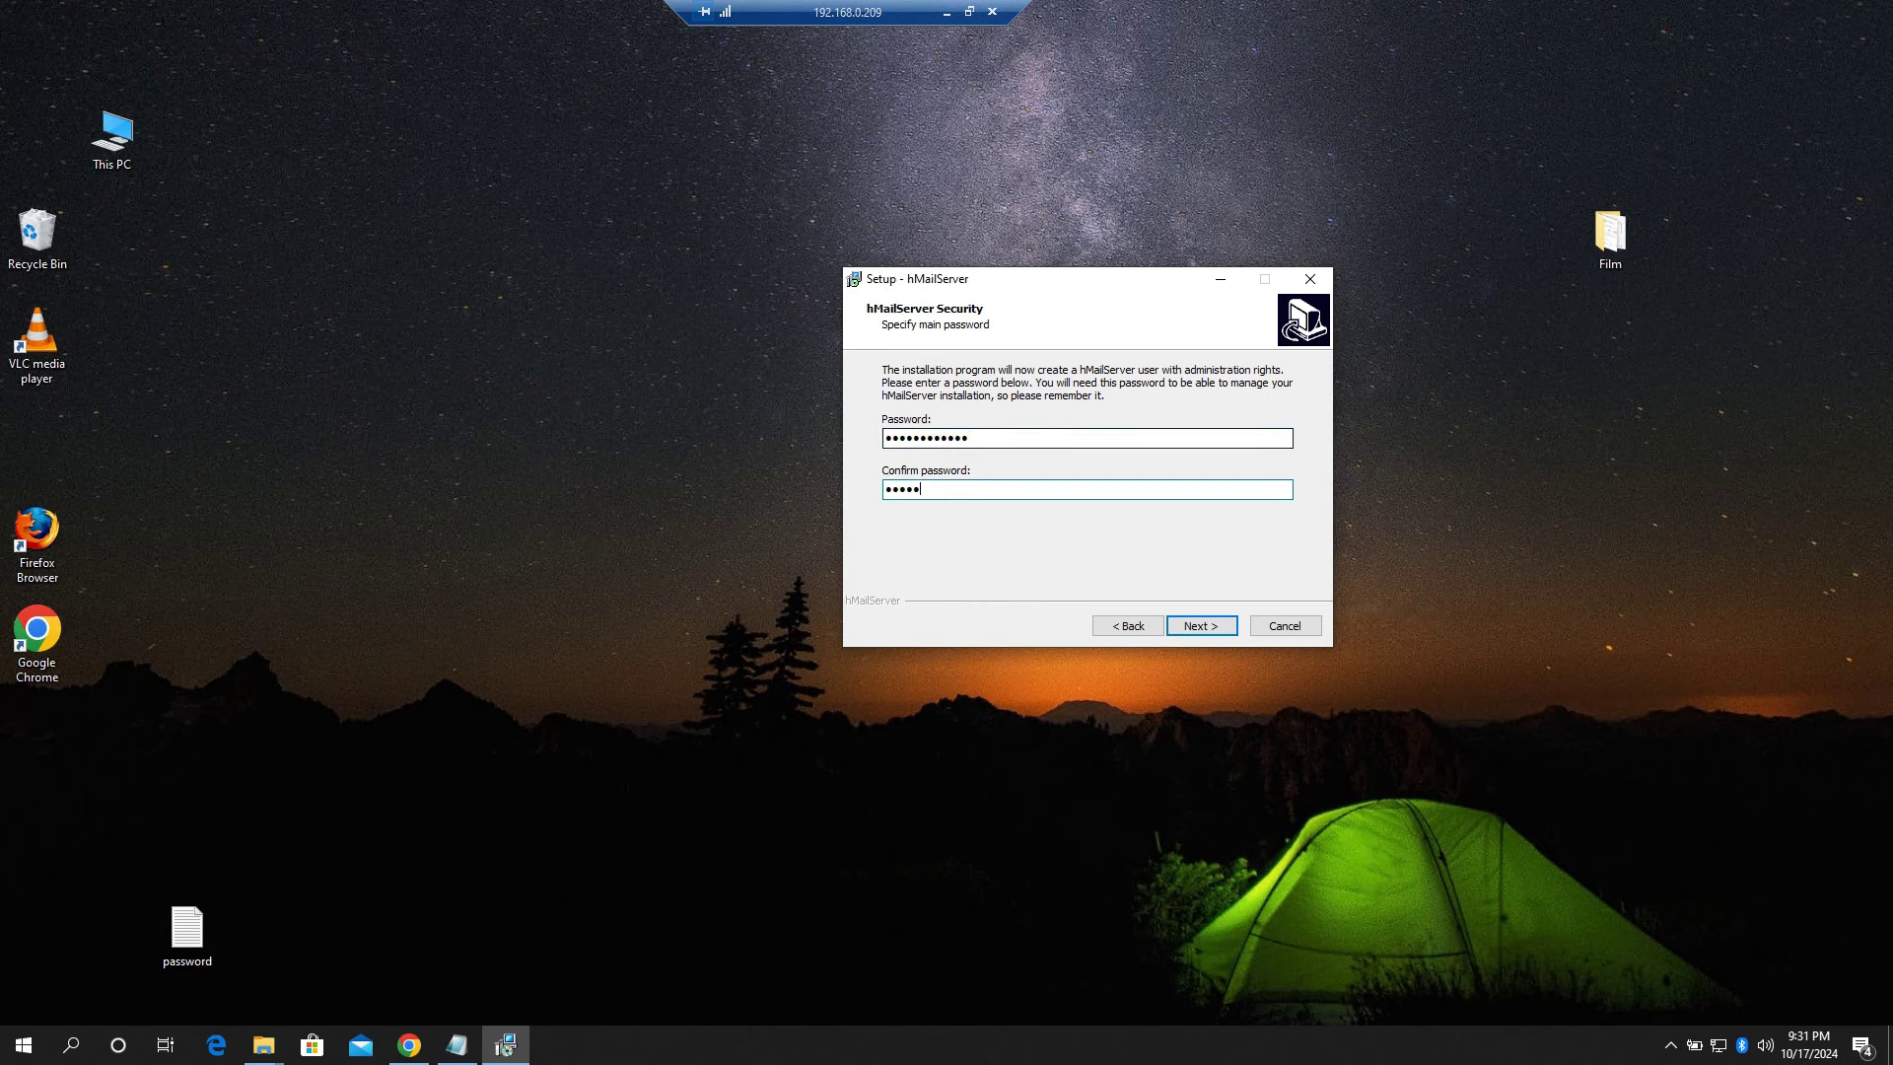
pyautogui.write('••••••••••••')
pyautogui.click(1202, 625)
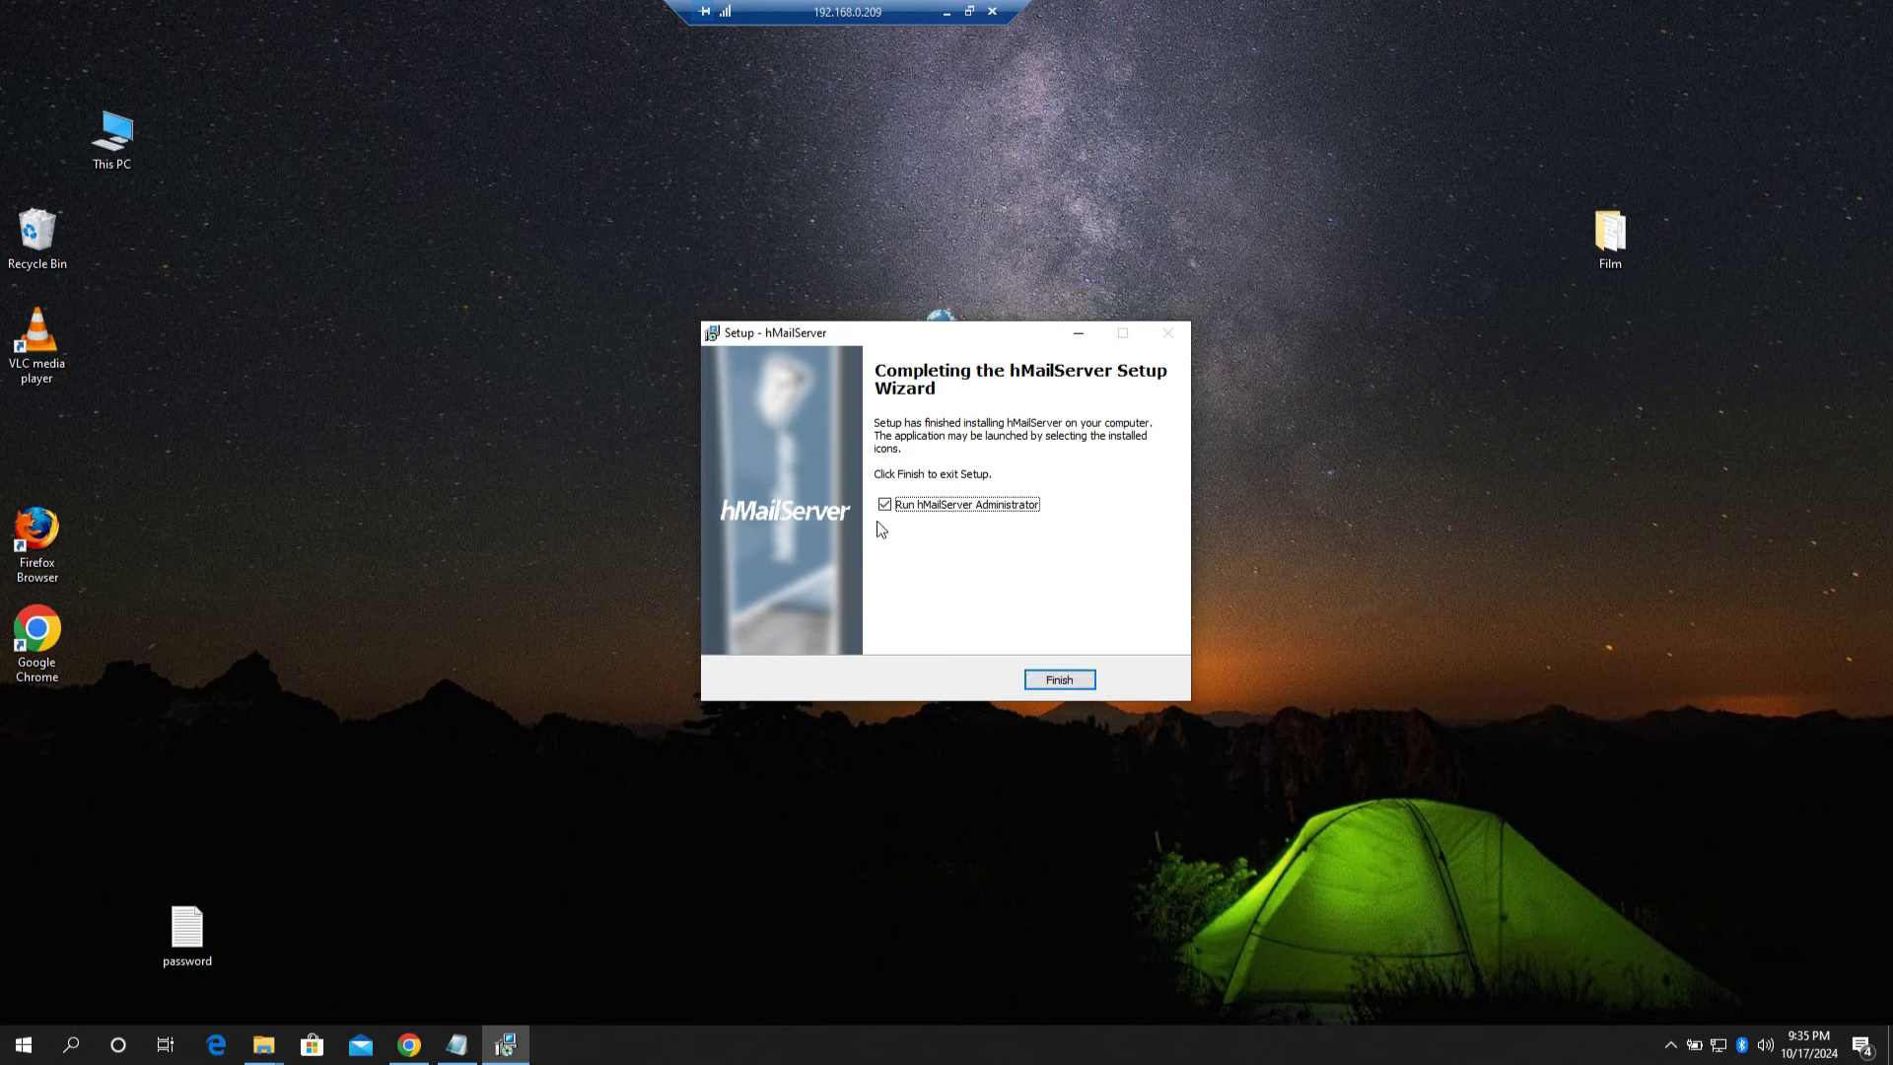
# Step: Finish setup and connect hMailServer Administrator to localhost using the administrator password
pyautogui.click(1060, 681)
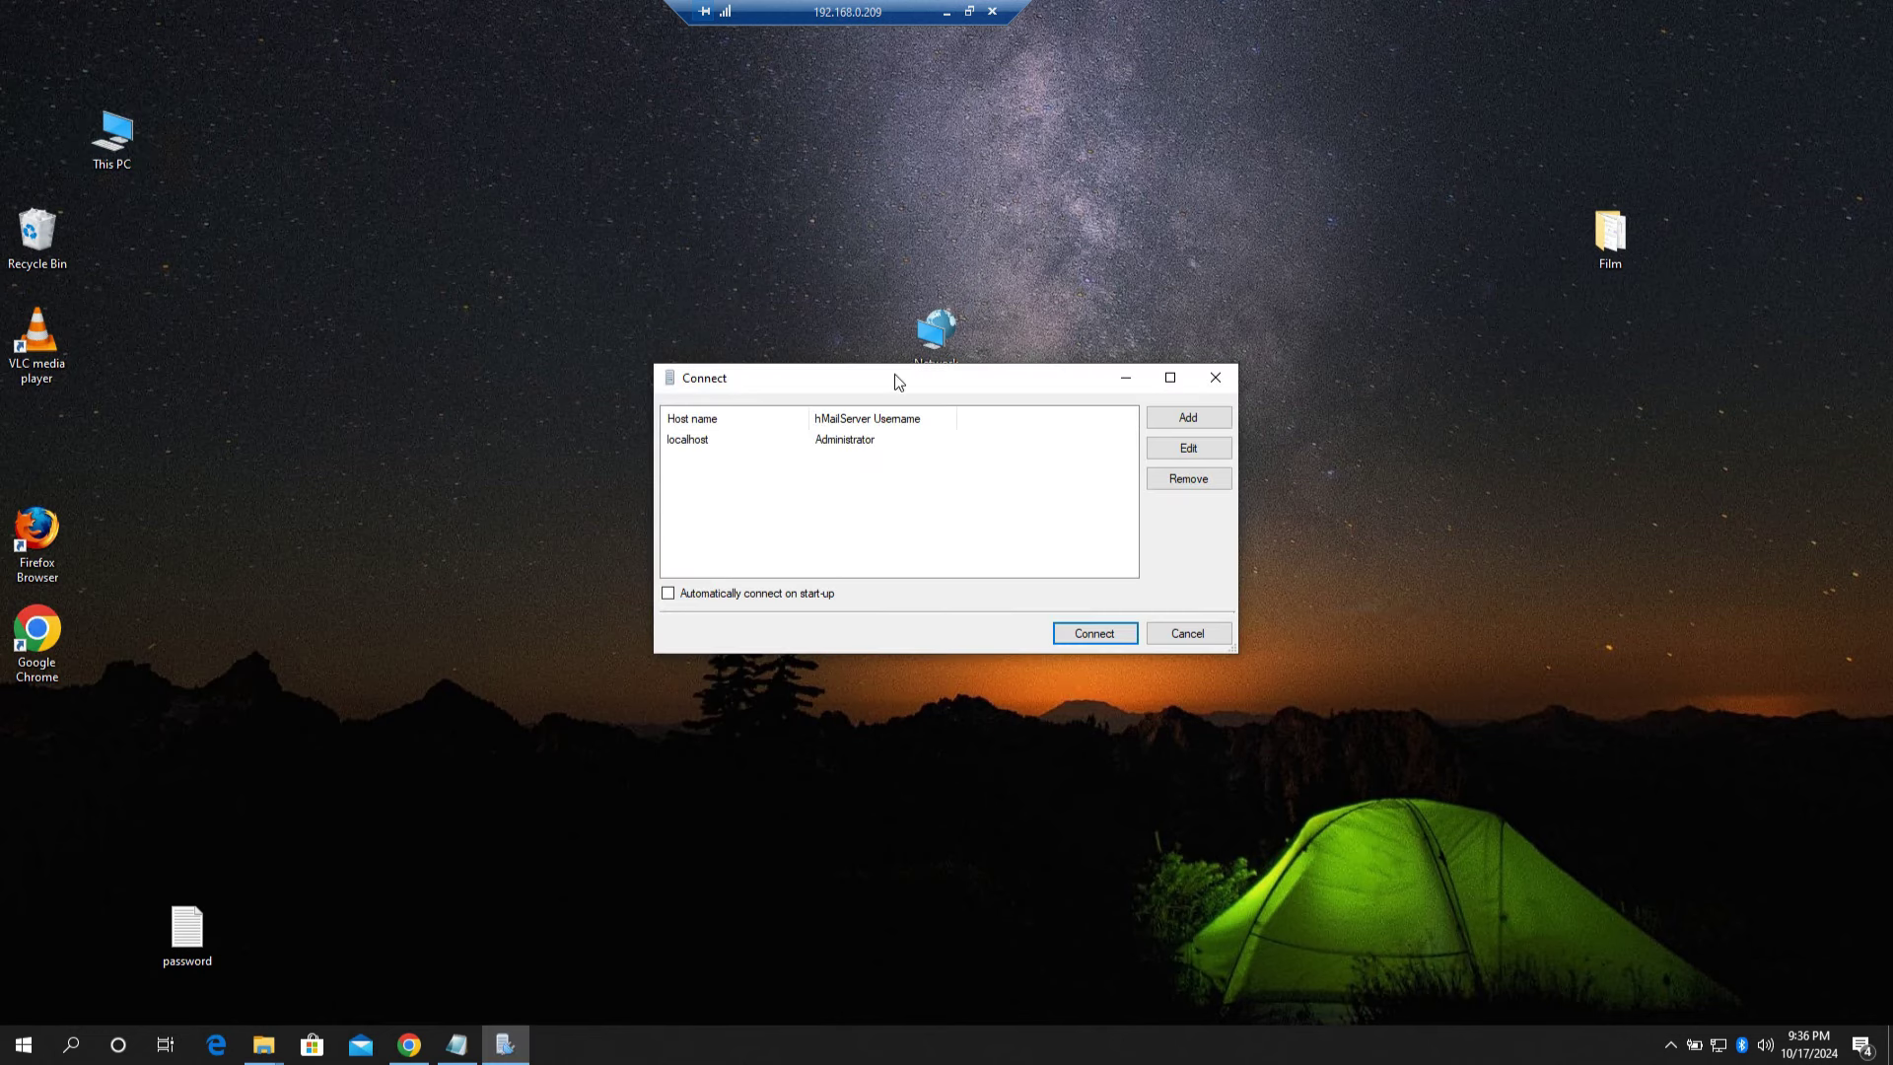
pyautogui.moveTo(895, 375); pyautogui.dragTo(904, 280)
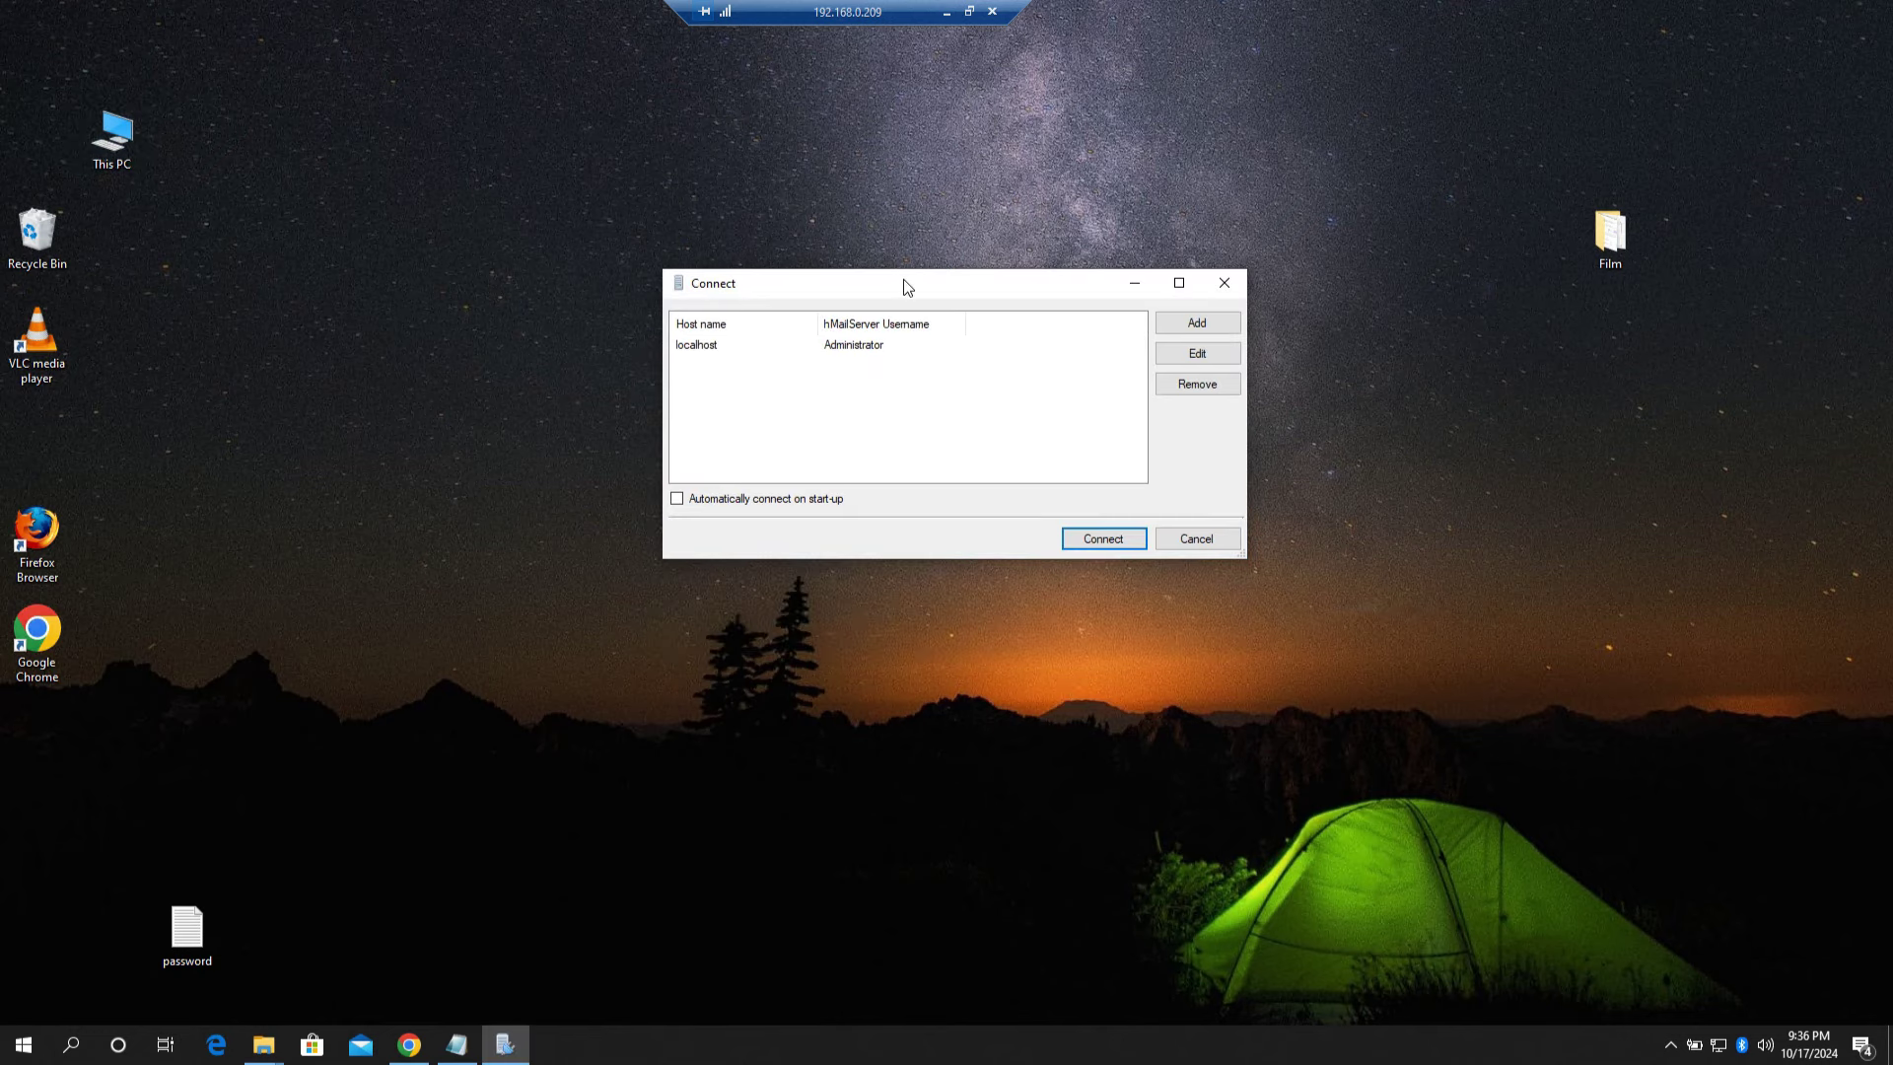
pyautogui.click(1105, 542)
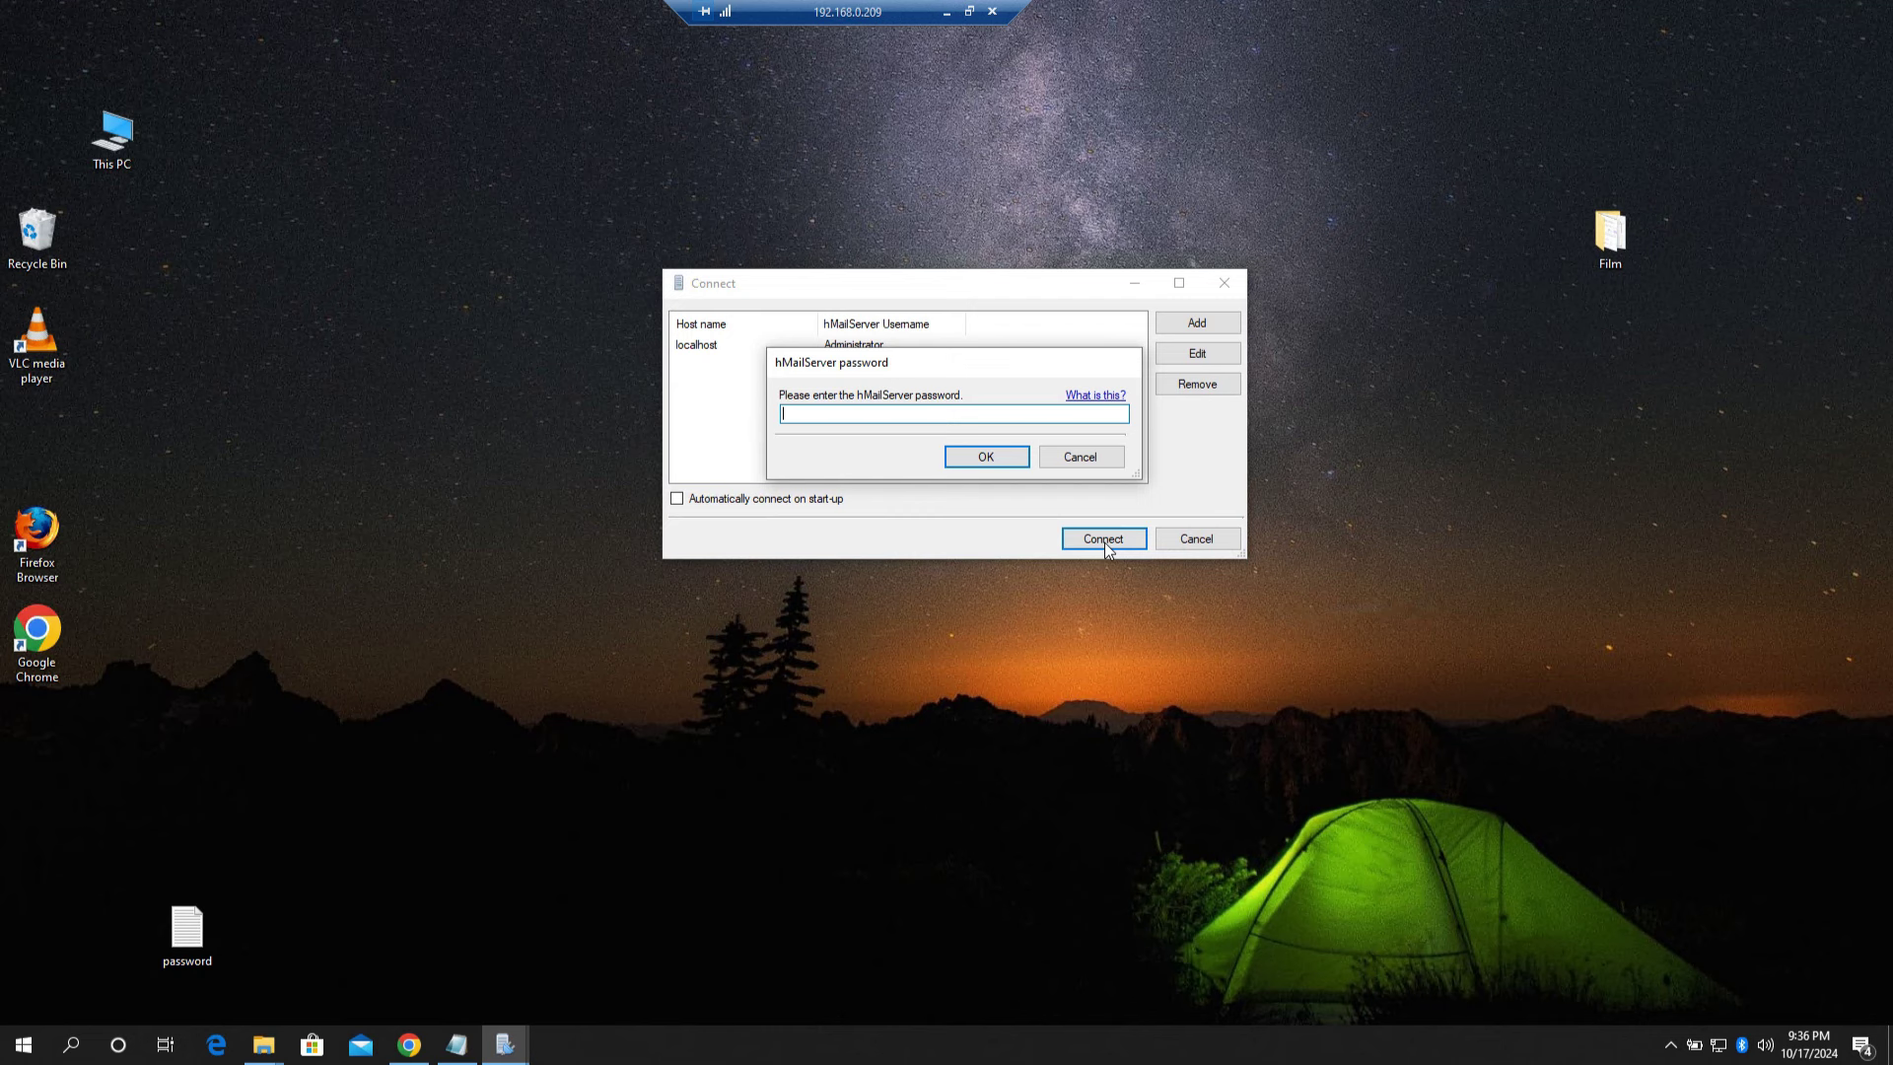
pyautogui.write('**')
pyautogui.click(973, 459)
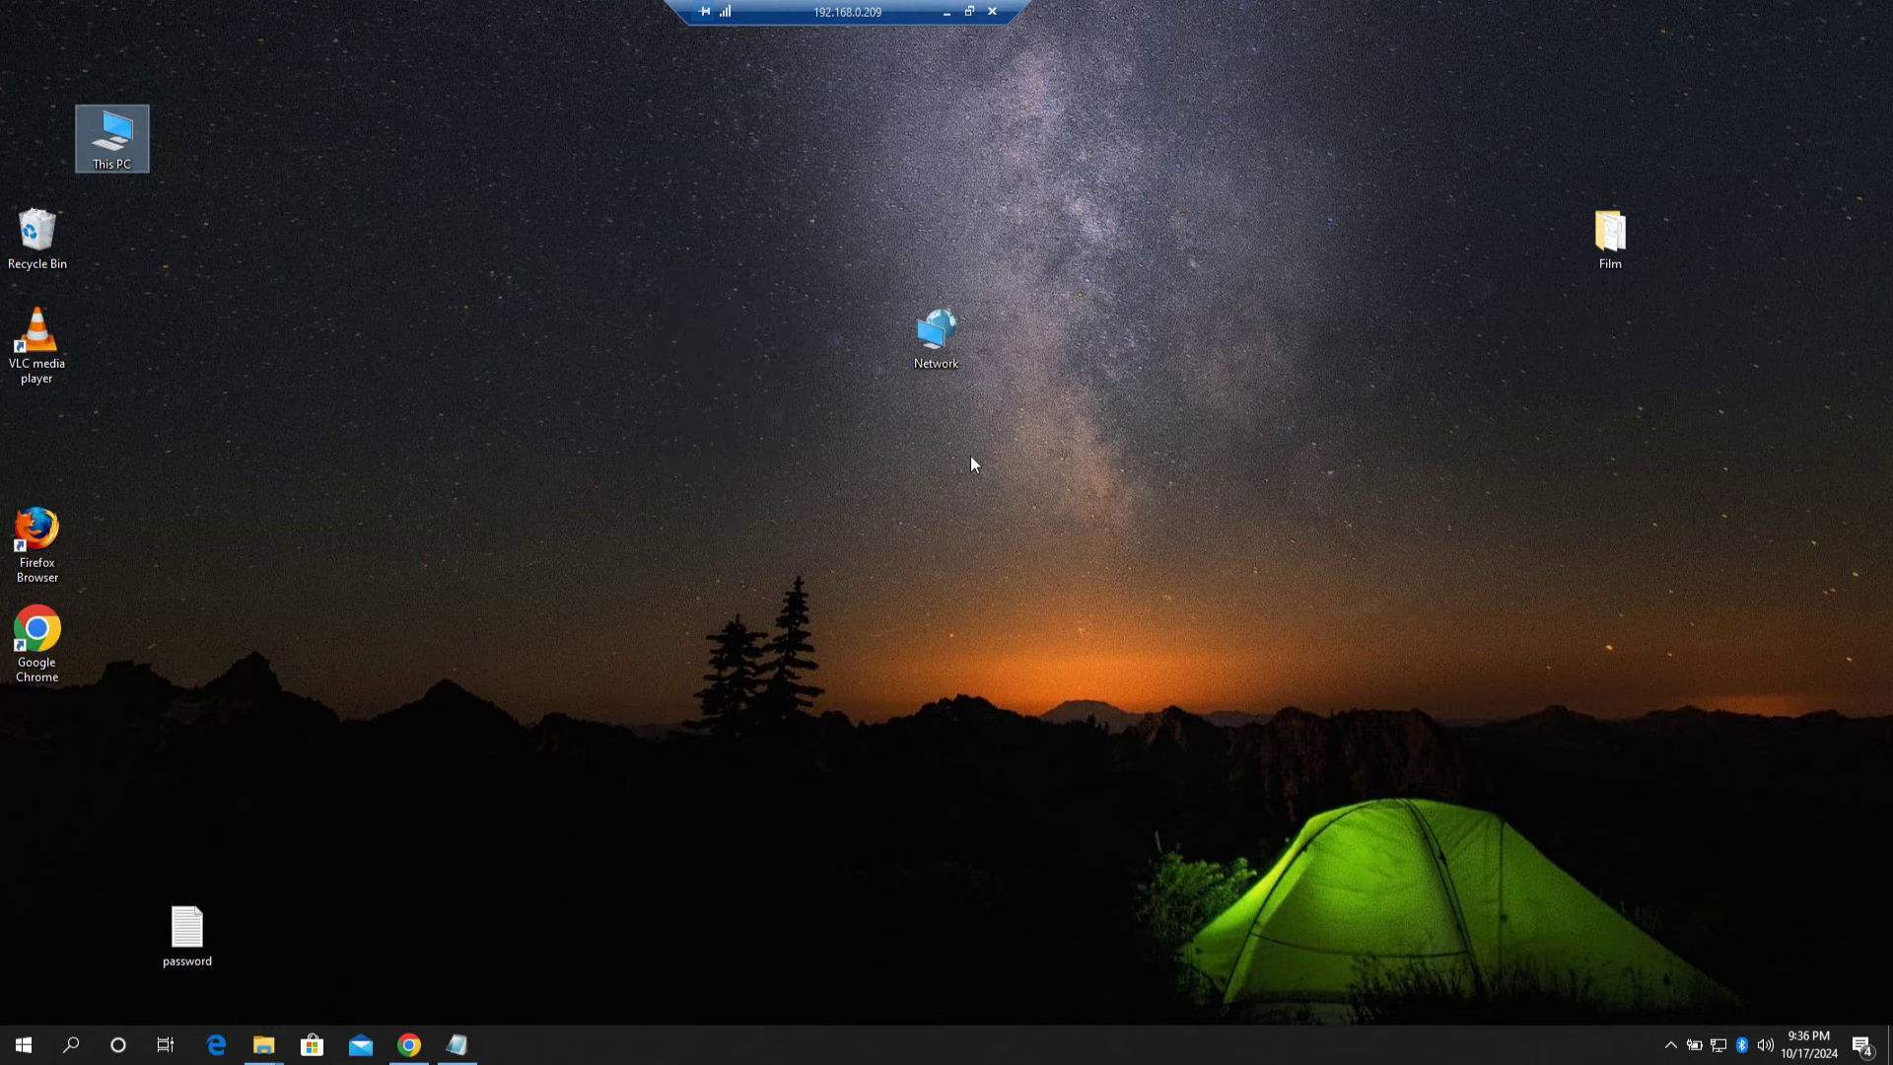
pyautogui.moveTo(406, 15); pyautogui.dragTo(864, 175)
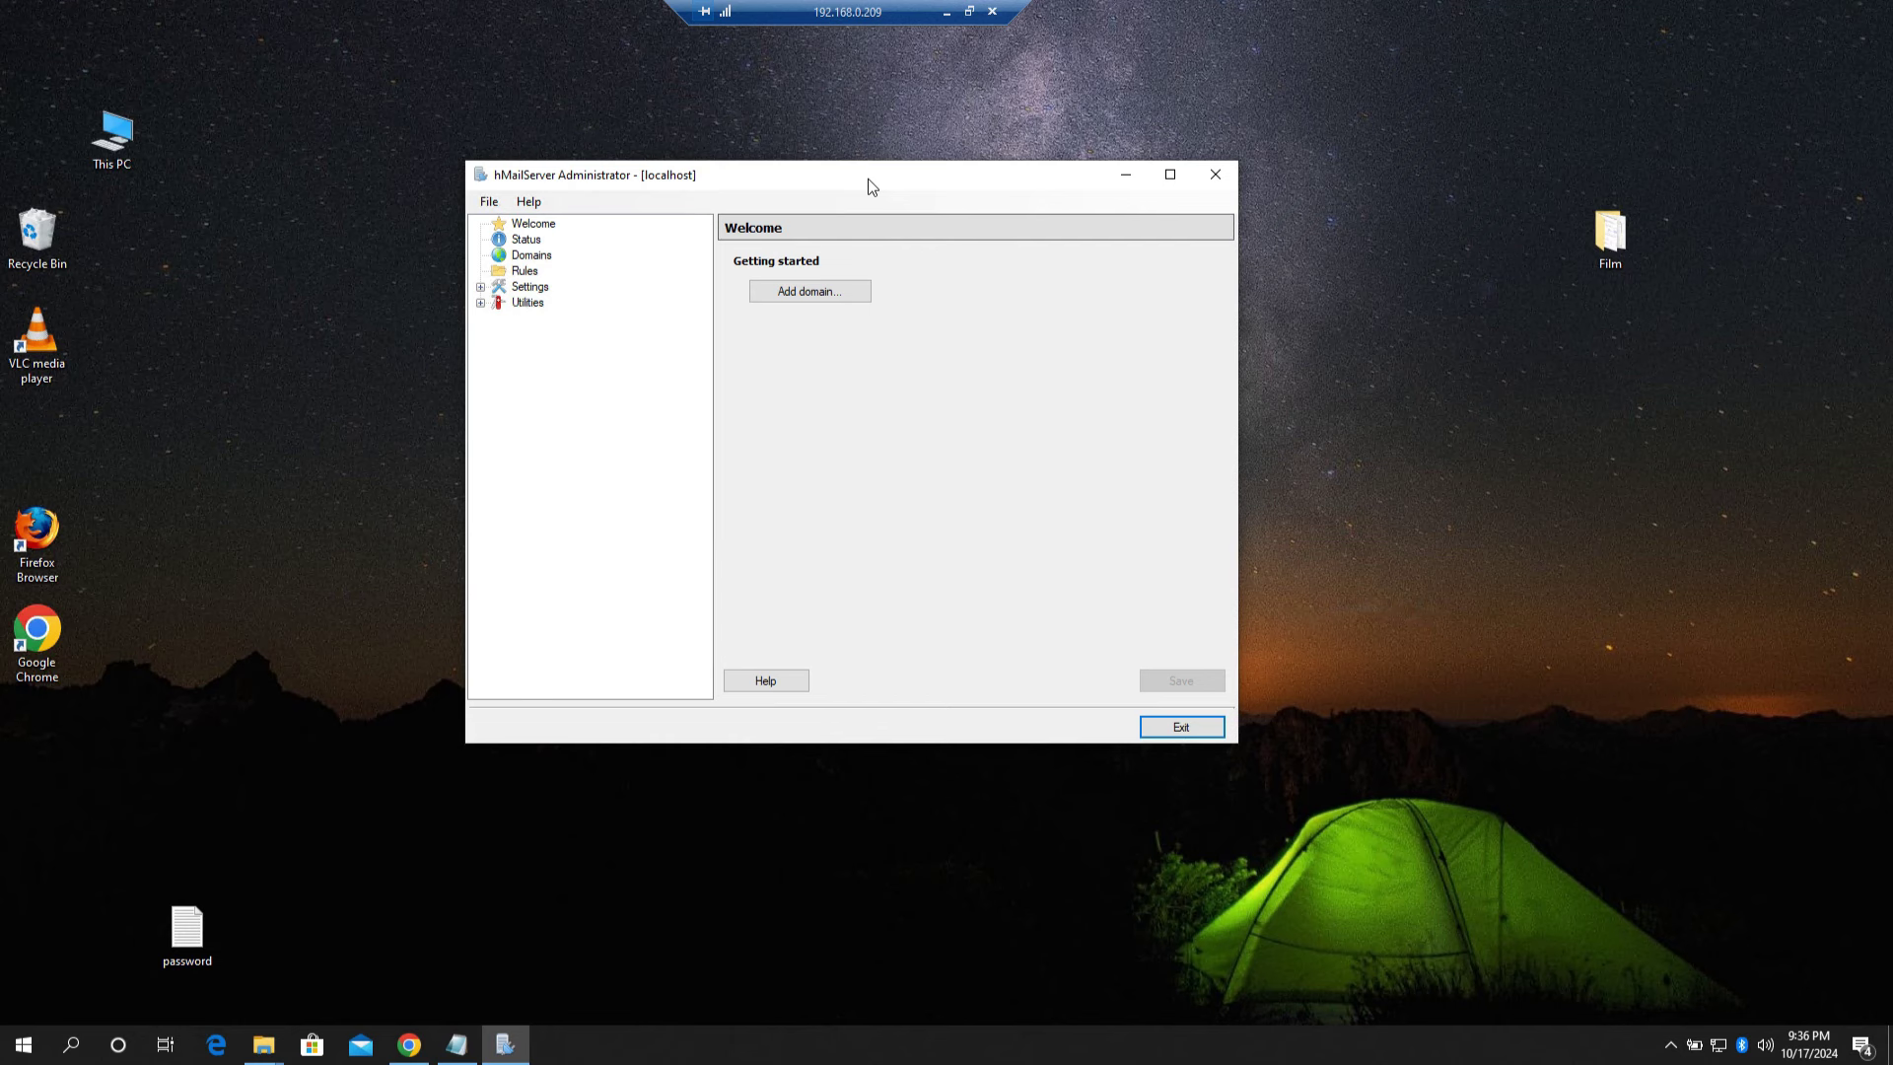
# Step: Add a new domain named dell.com and save it
pyautogui.click(816, 292)
pyautogui.click(807, 300)
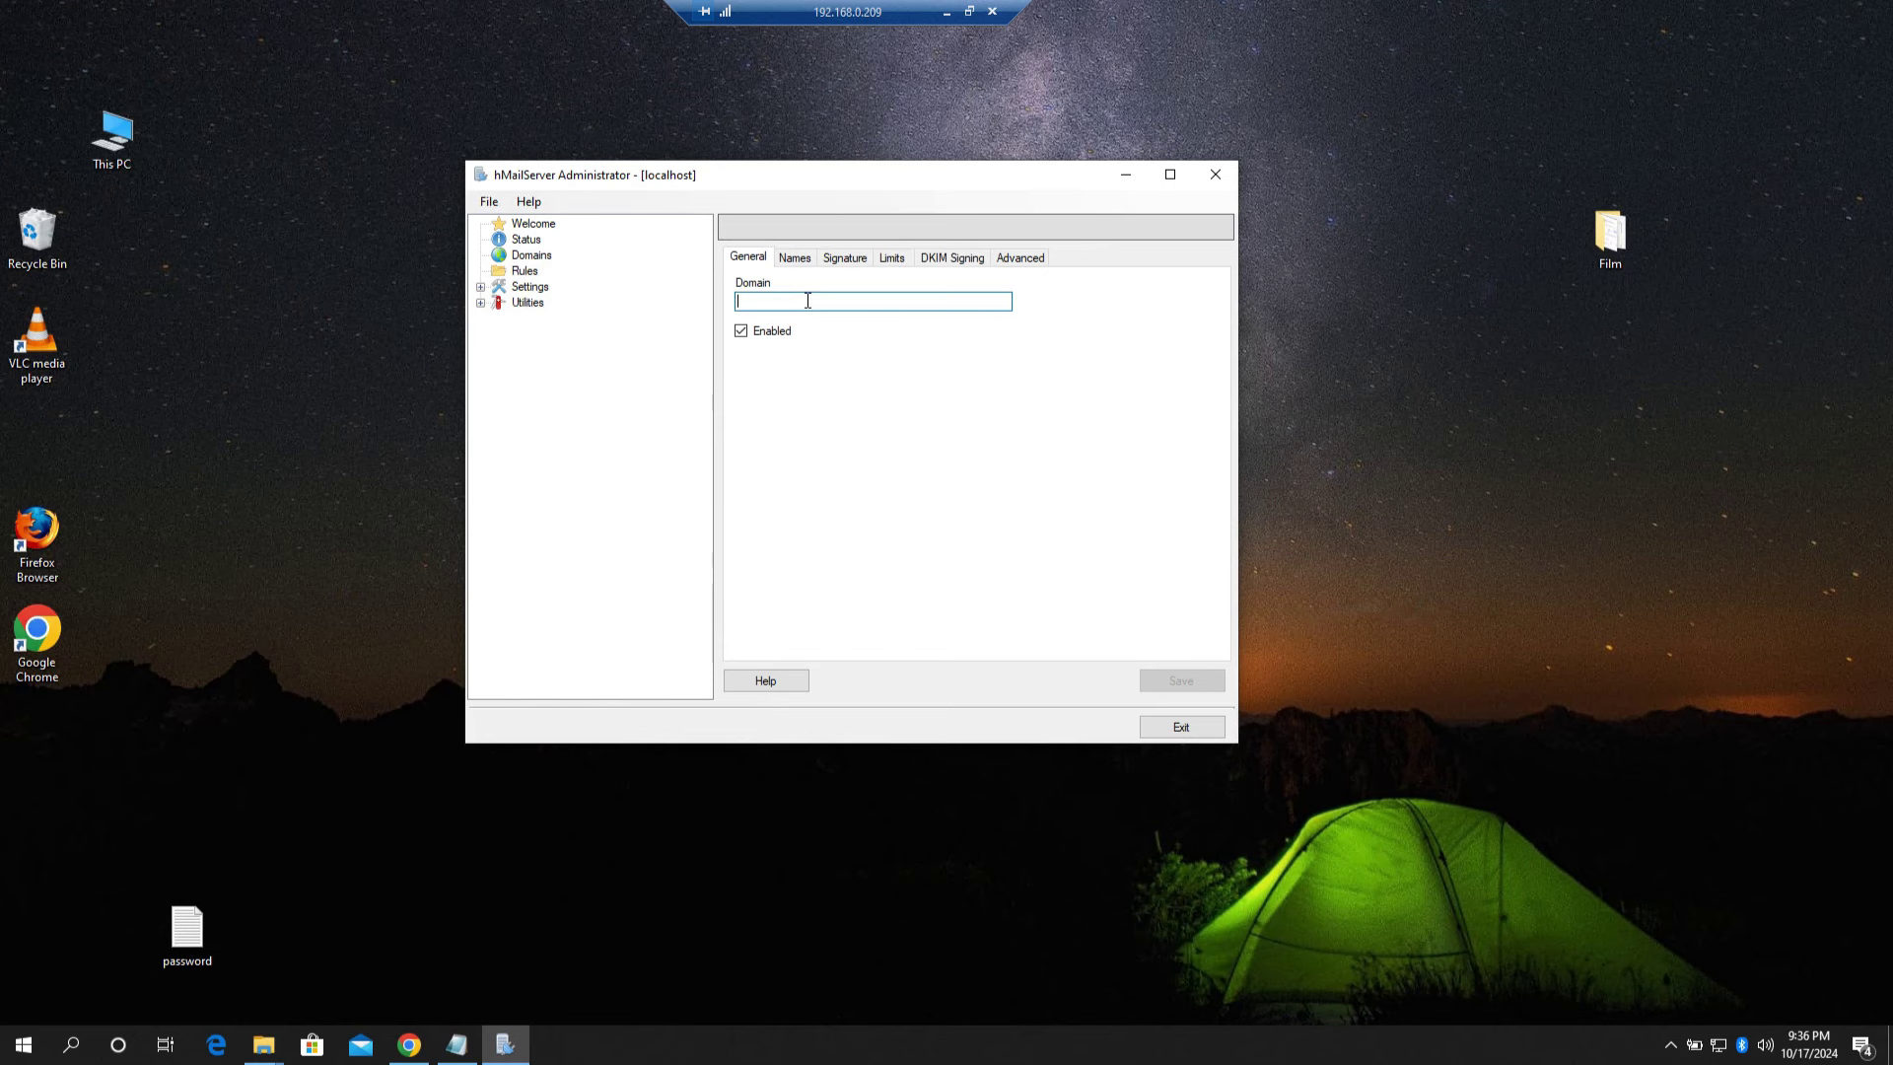
pyautogui.write('dell.com')
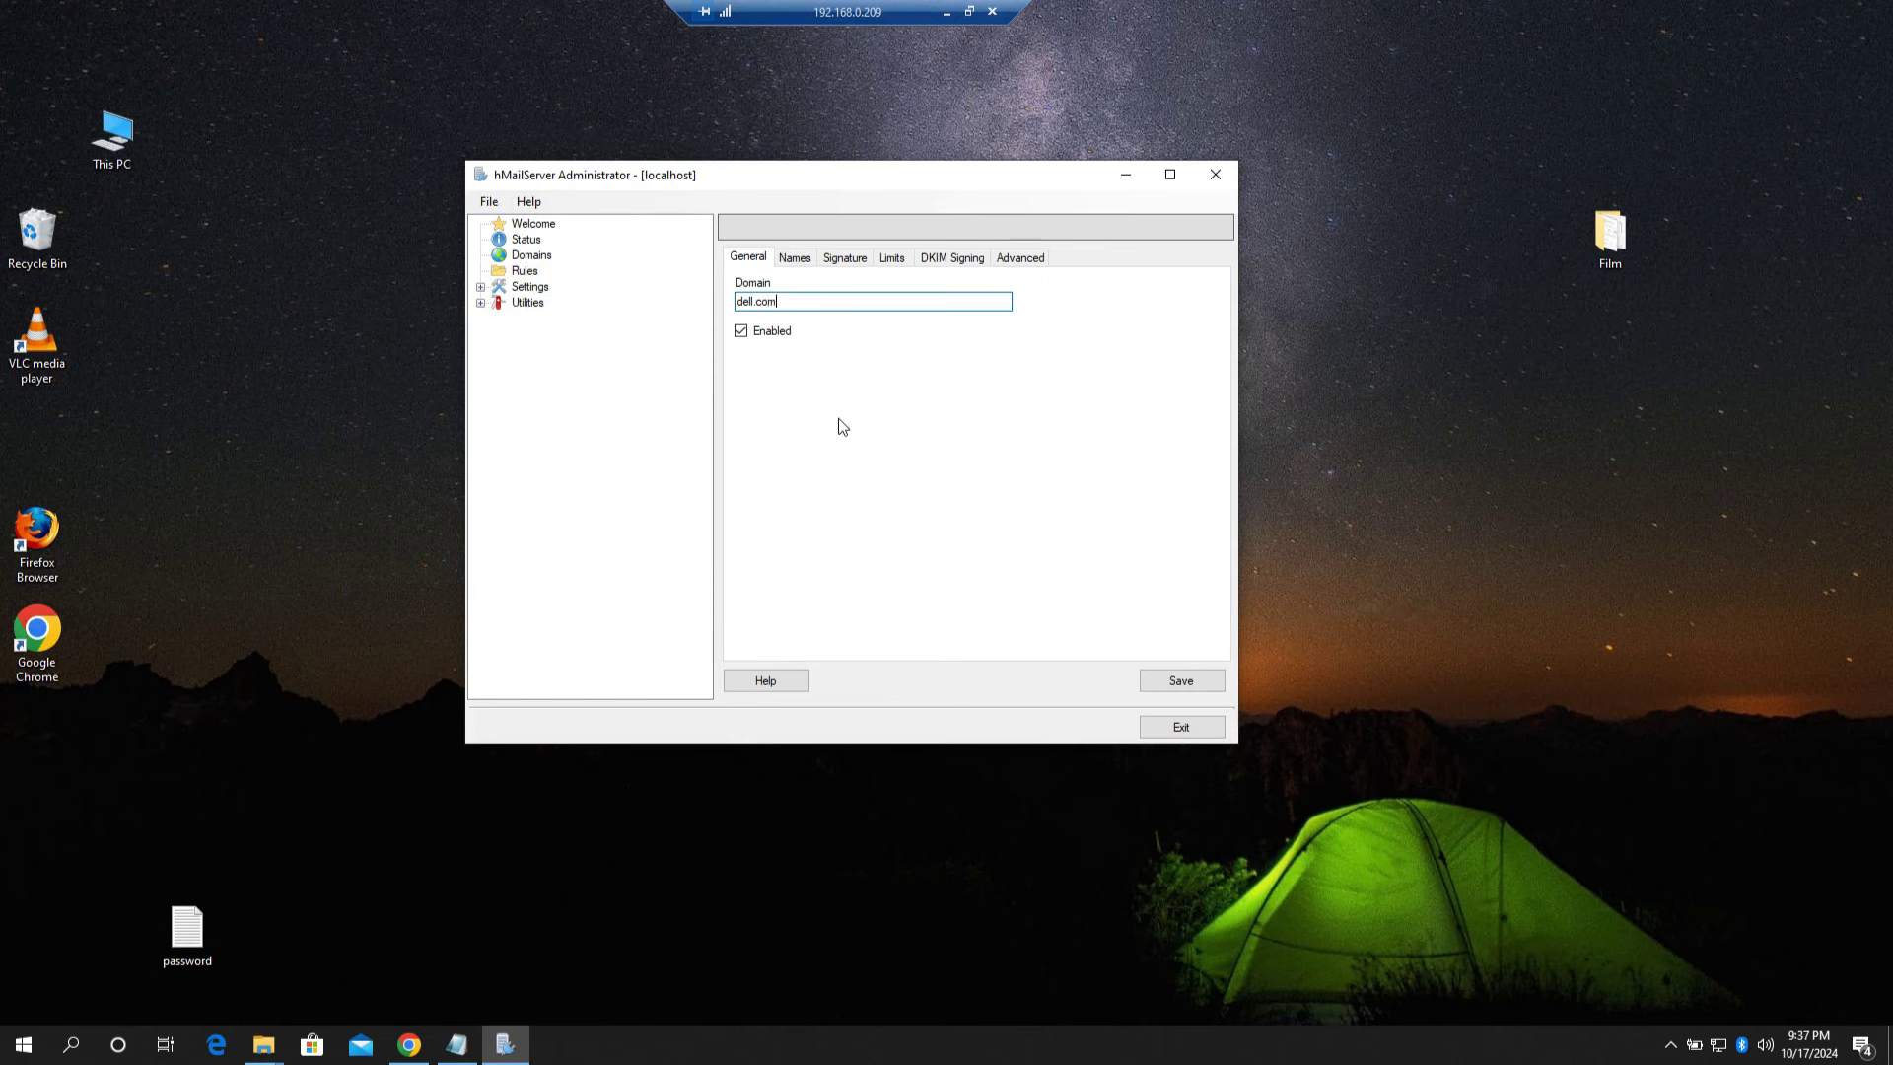
pyautogui.click(1181, 683)
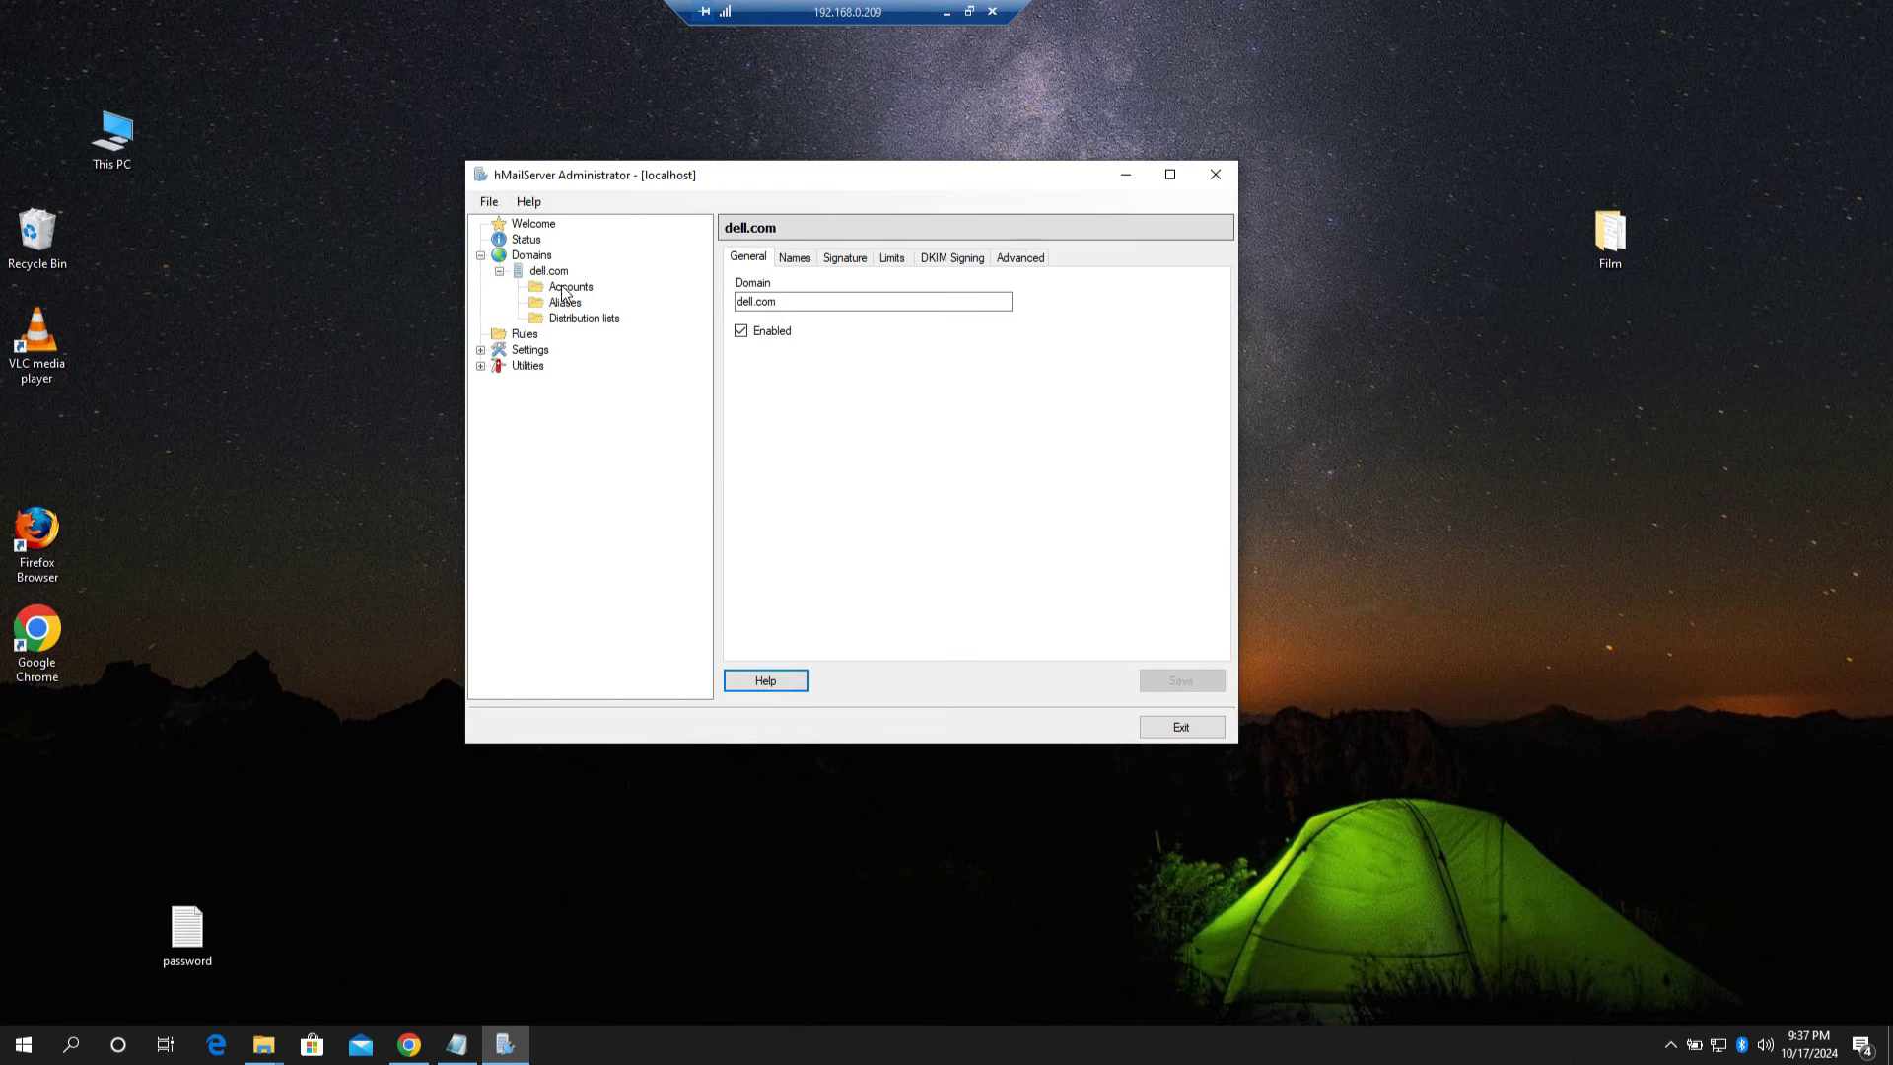
# Step: Add a new account under dell.com with address user1
pyautogui.click(575, 290)
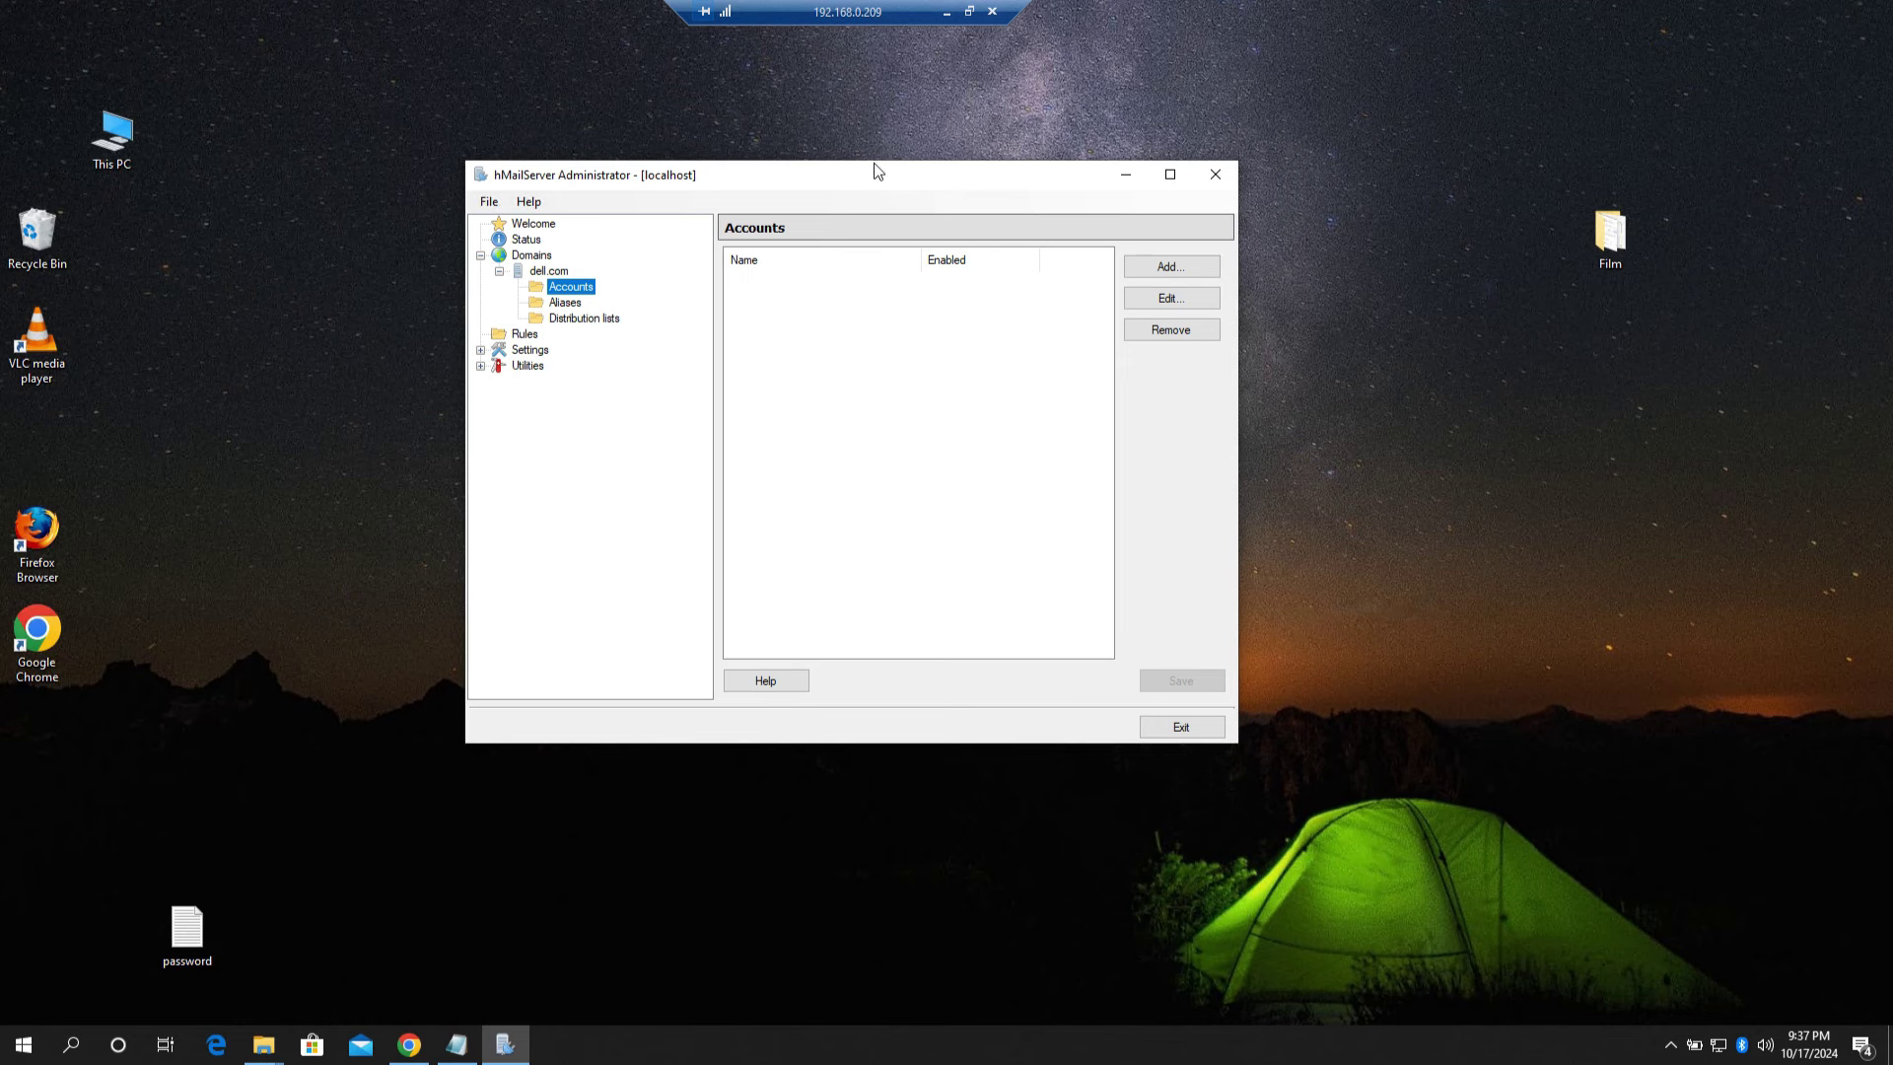
pyautogui.moveTo(828, 177); pyautogui.dragTo(1017, 171)
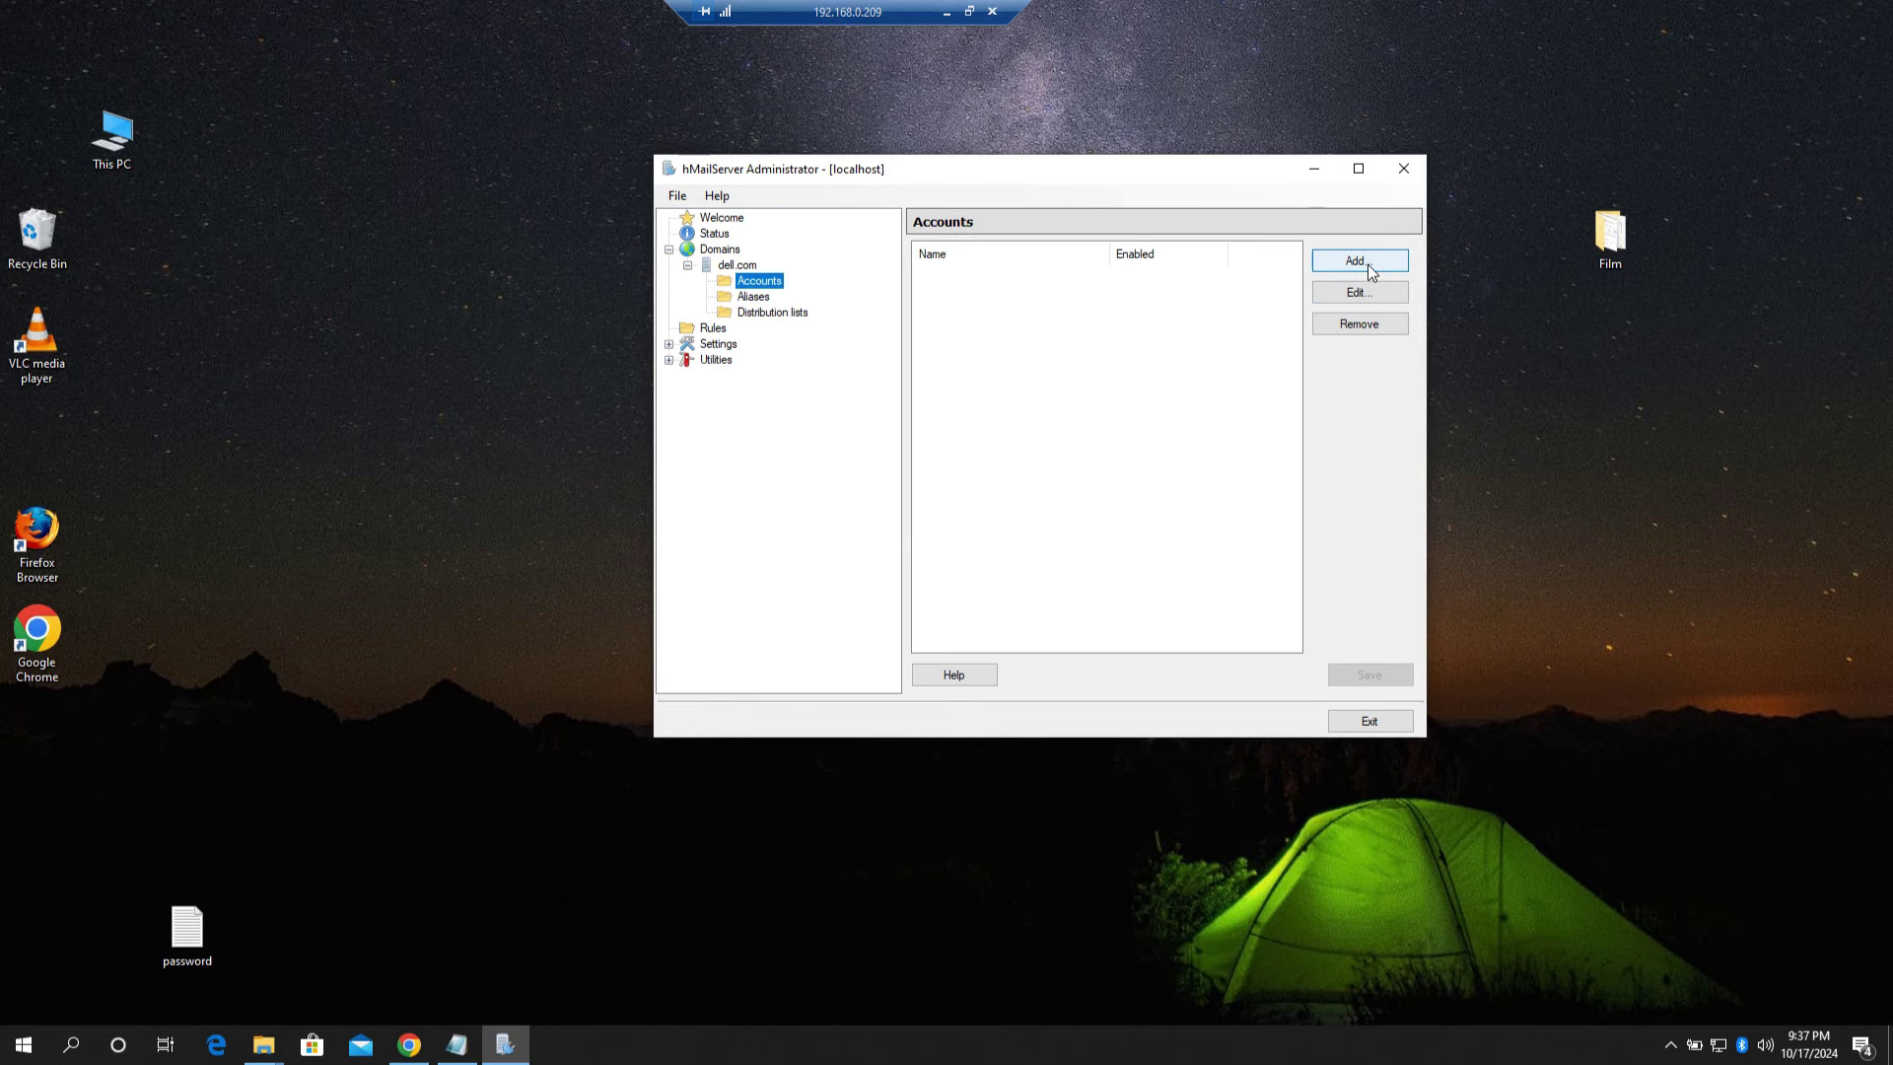
pyautogui.click(1369, 262)
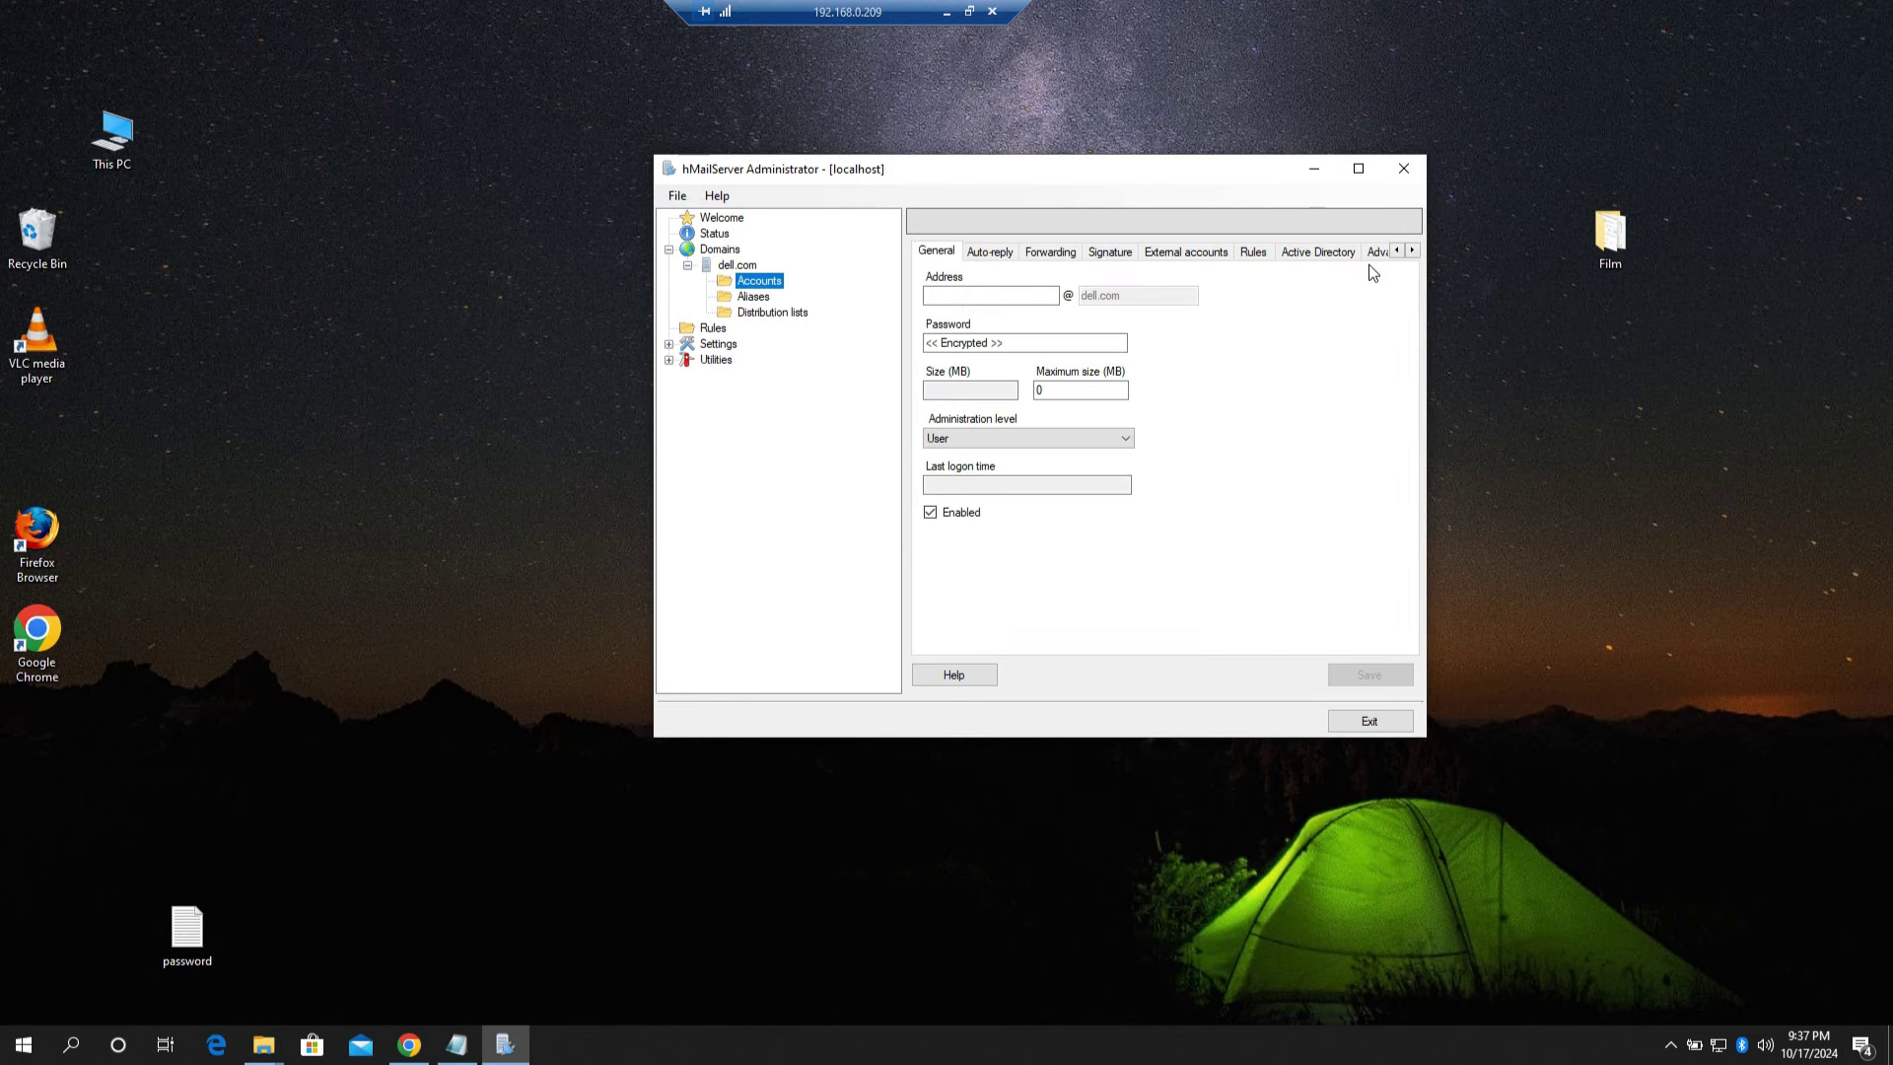
pyautogui.click(1013, 298)
pyautogui.write('user')
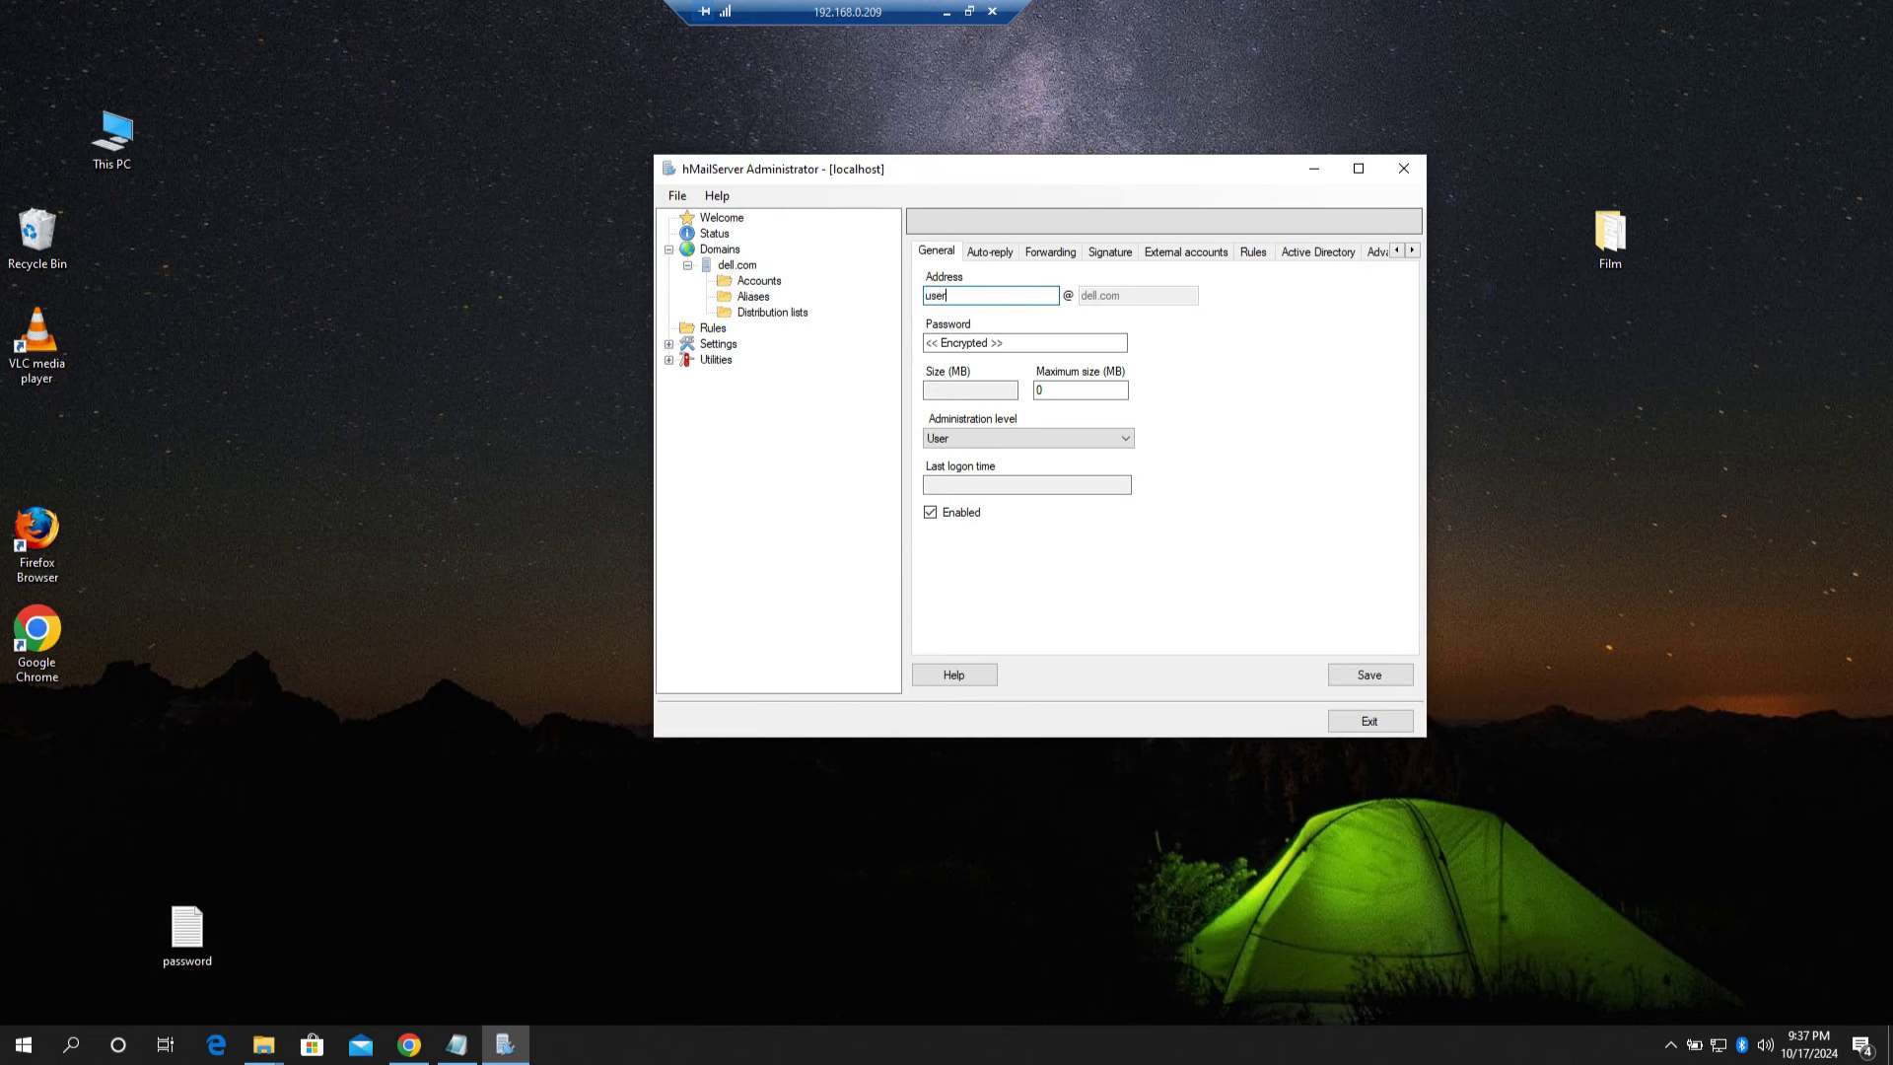
pyautogui.write('1')
pyautogui.click(1035, 341)
pyautogui.press('BackSpace')
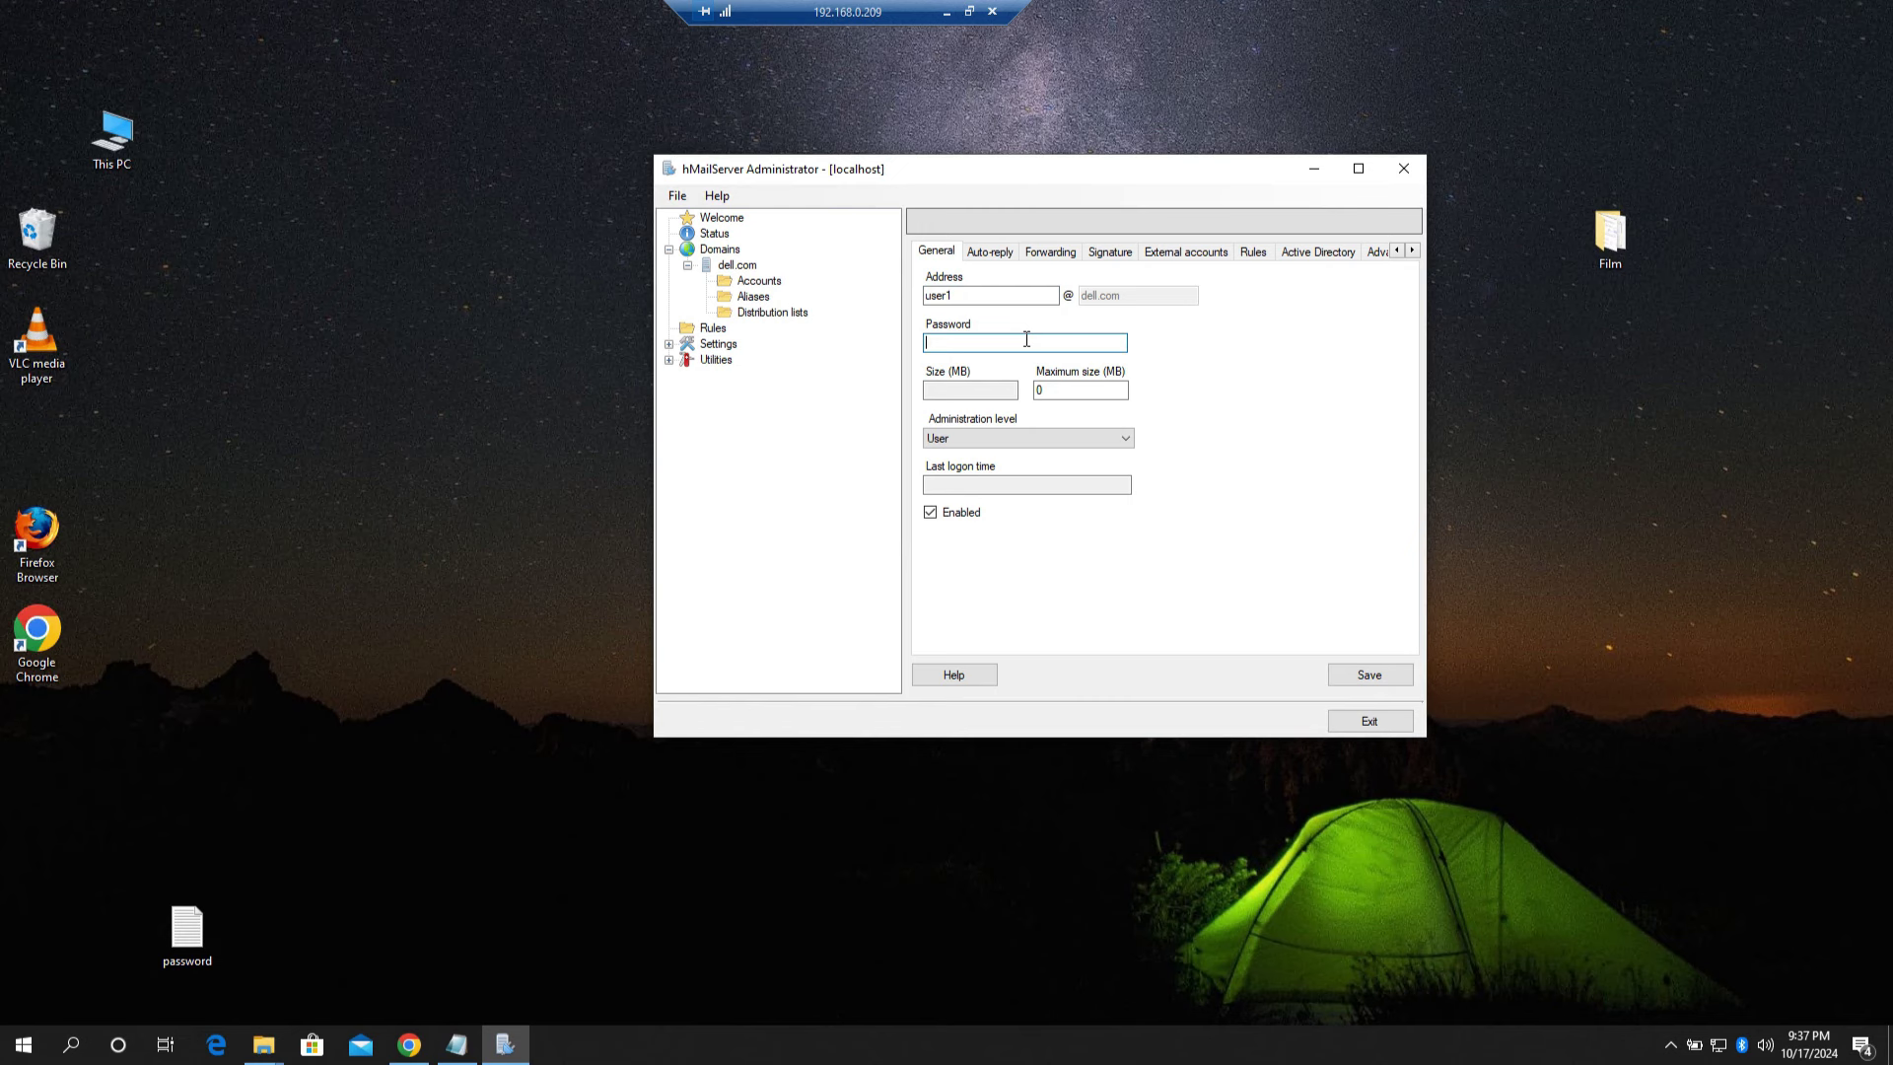
pyautogui.write('**')
pyautogui.doubleClick(186, 932)
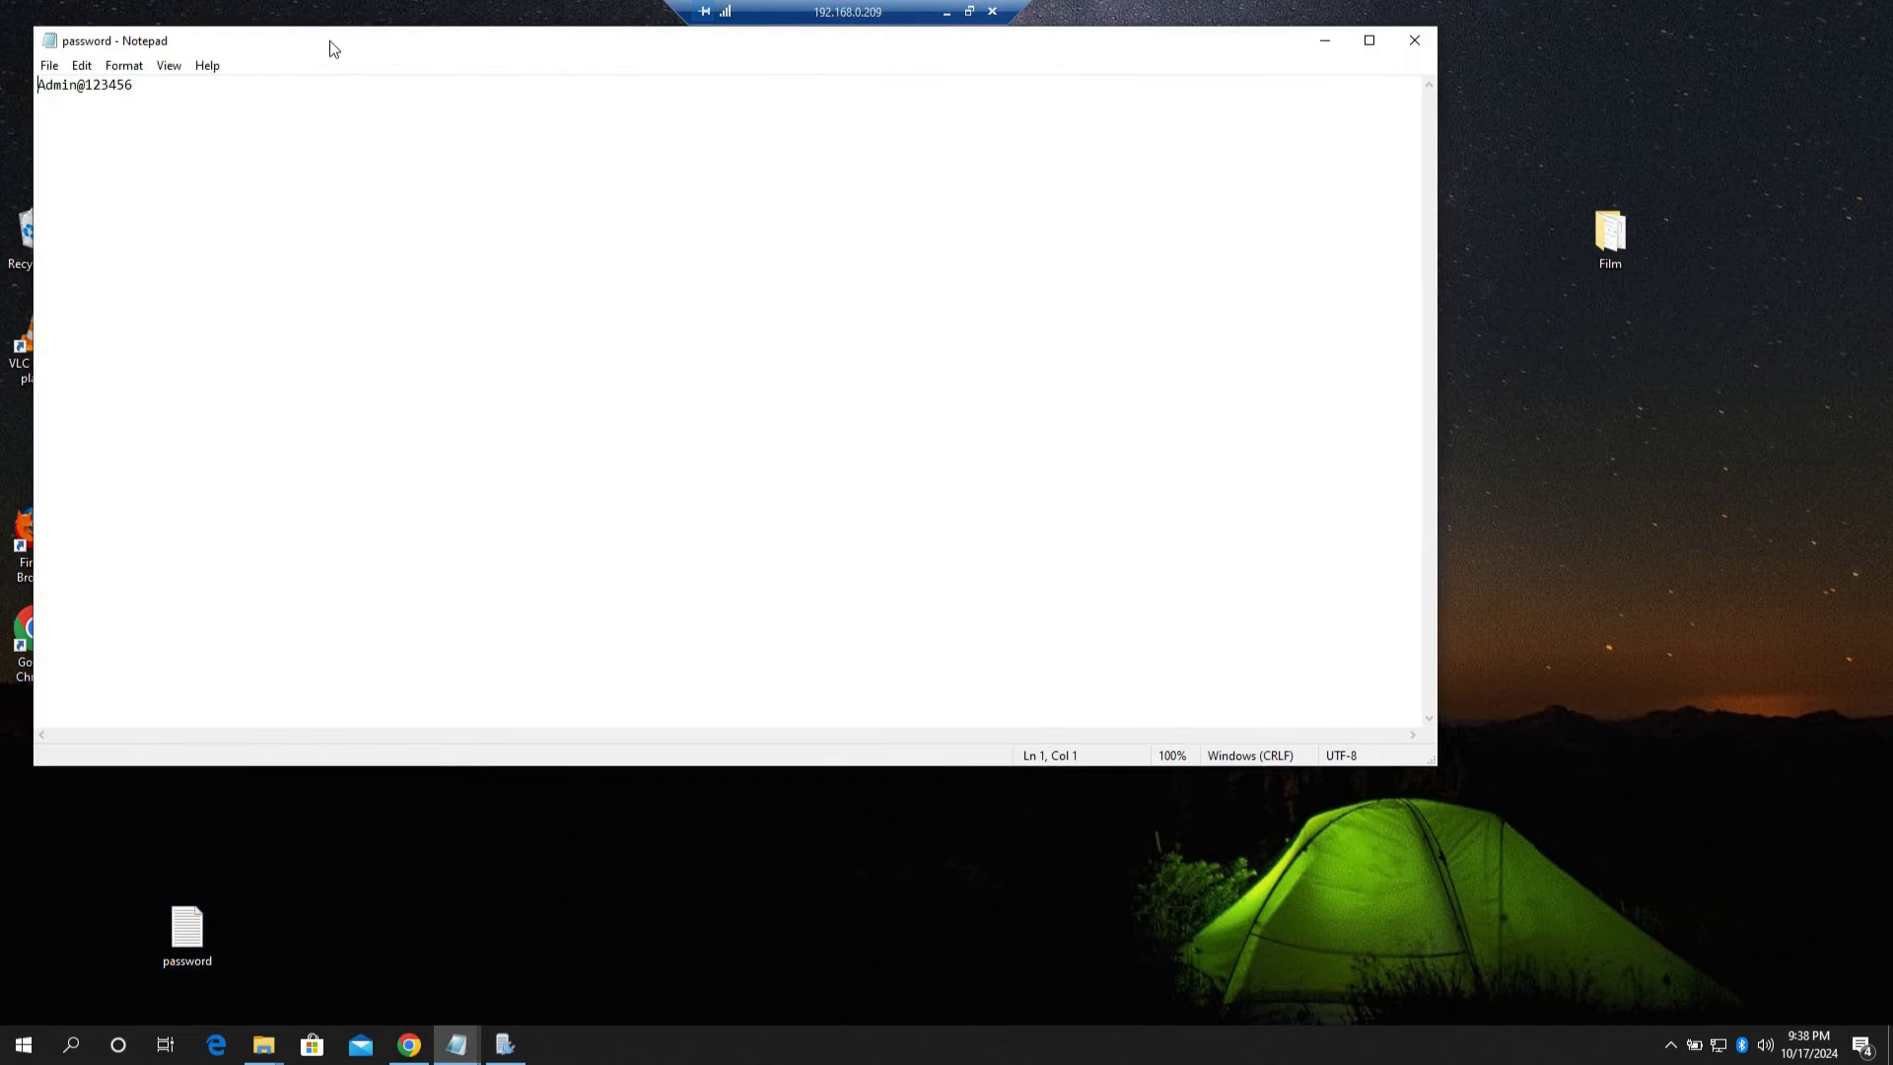
pyautogui.moveTo(329, 39); pyautogui.dragTo(387, 667)
pyautogui.moveTo(592, 642); pyautogui.dragTo(639, 609)
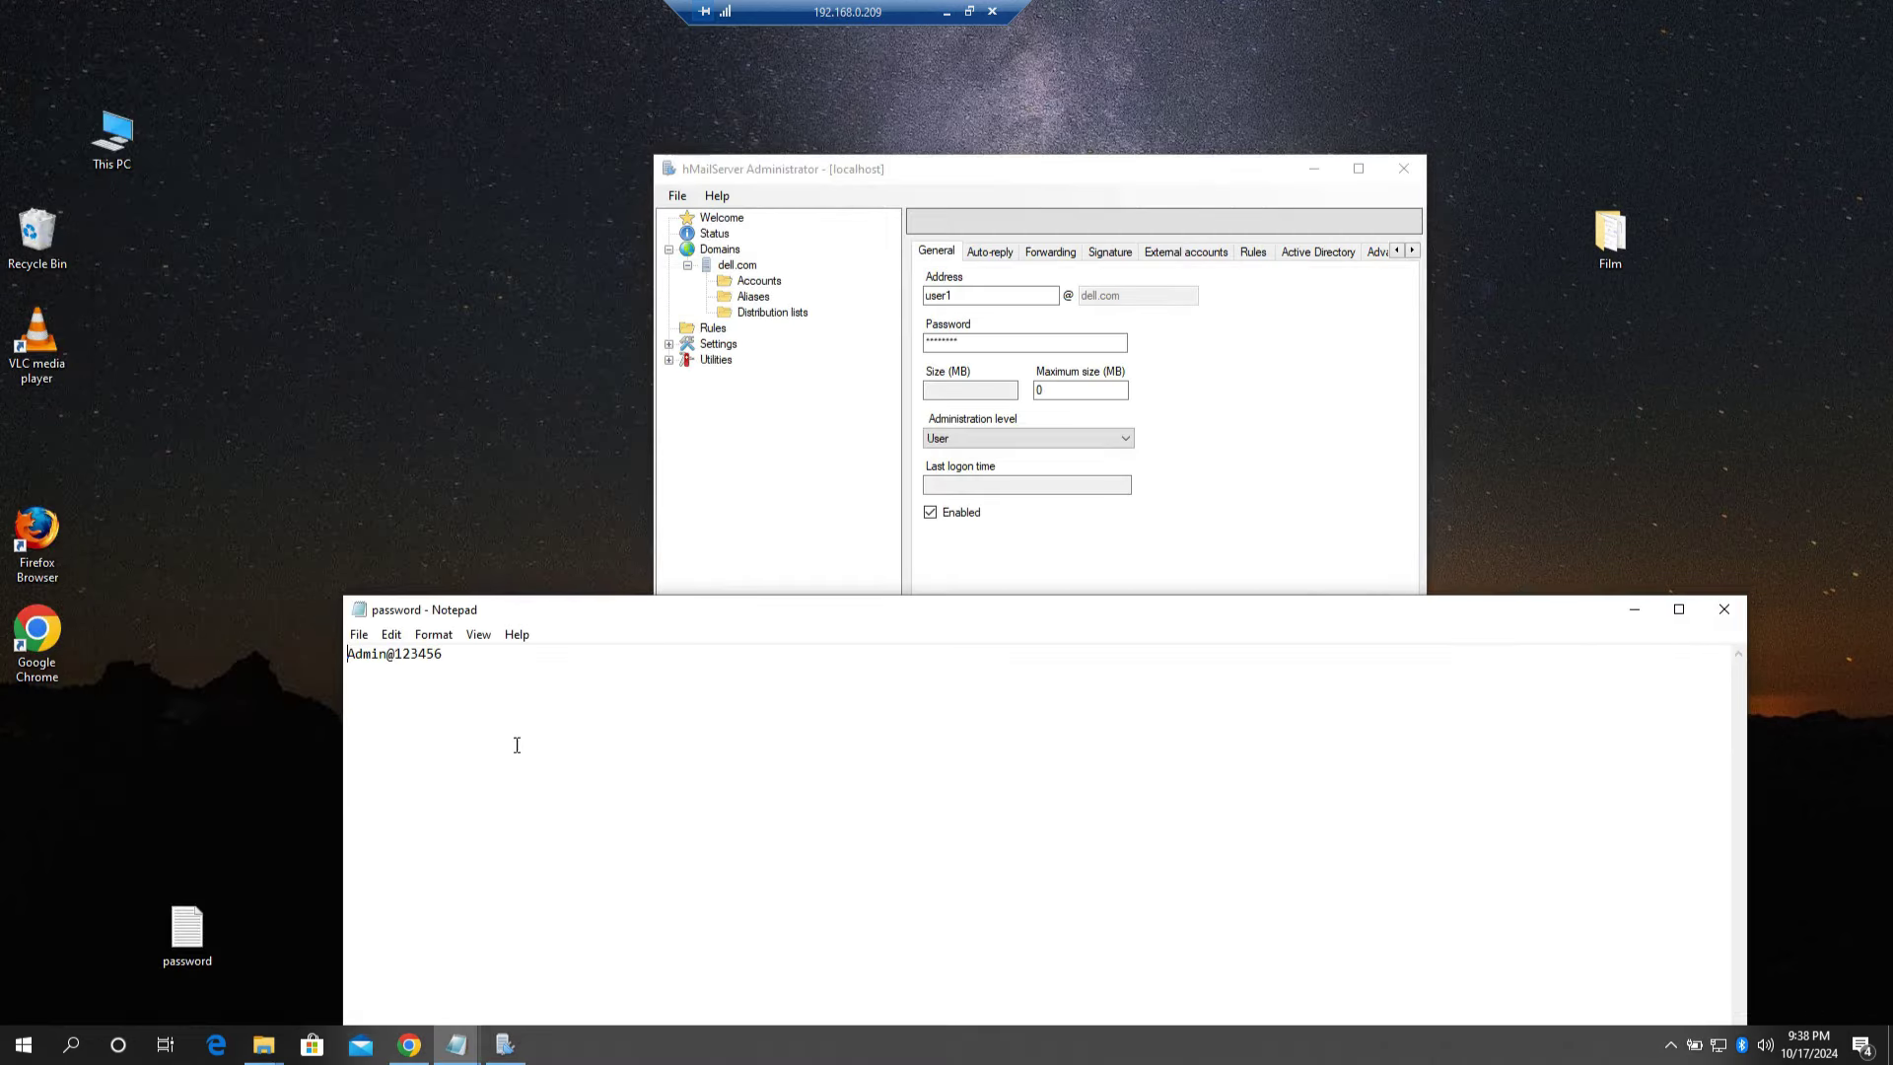
pyautogui.click(468, 705)
pyautogui.press('BackSpace')
pyautogui.press('BackSpace')
pyautogui.press('BackSpace')
pyautogui.press('BackSpace')
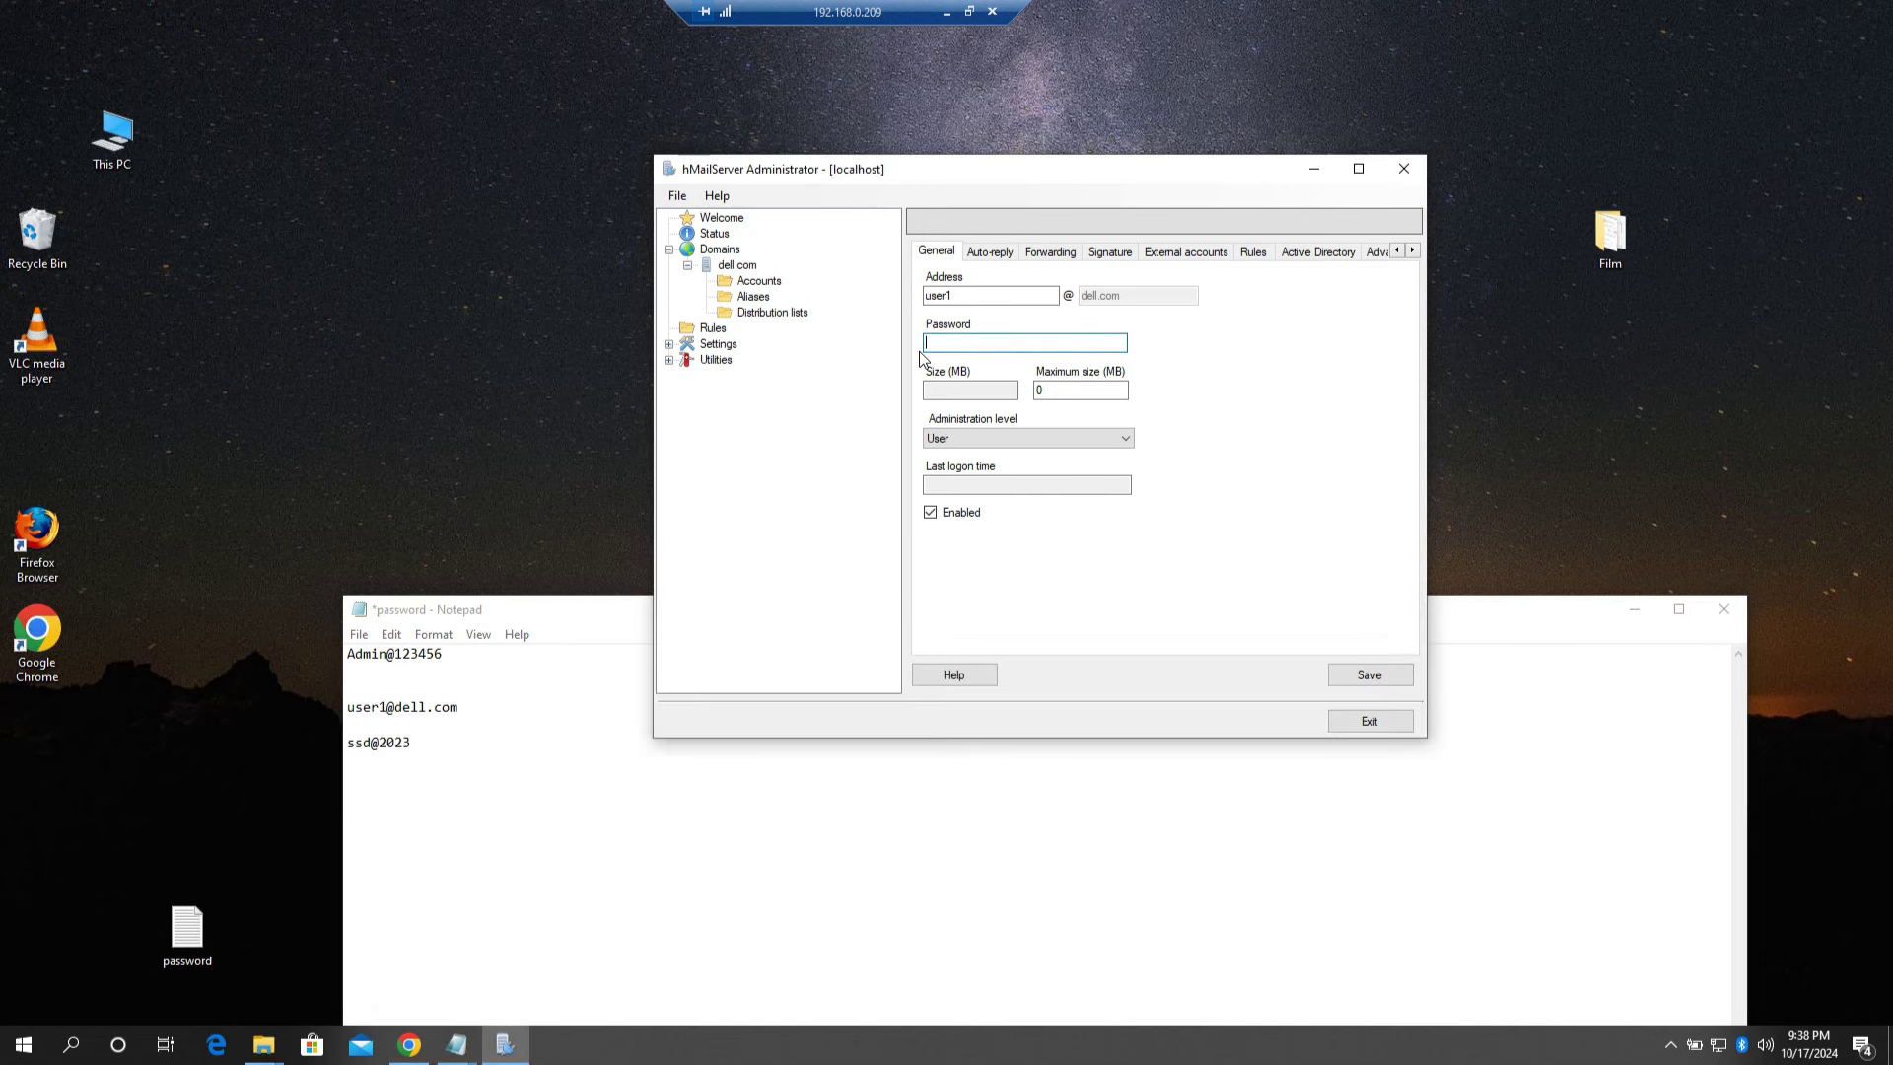
pyautogui.click(1380, 671)
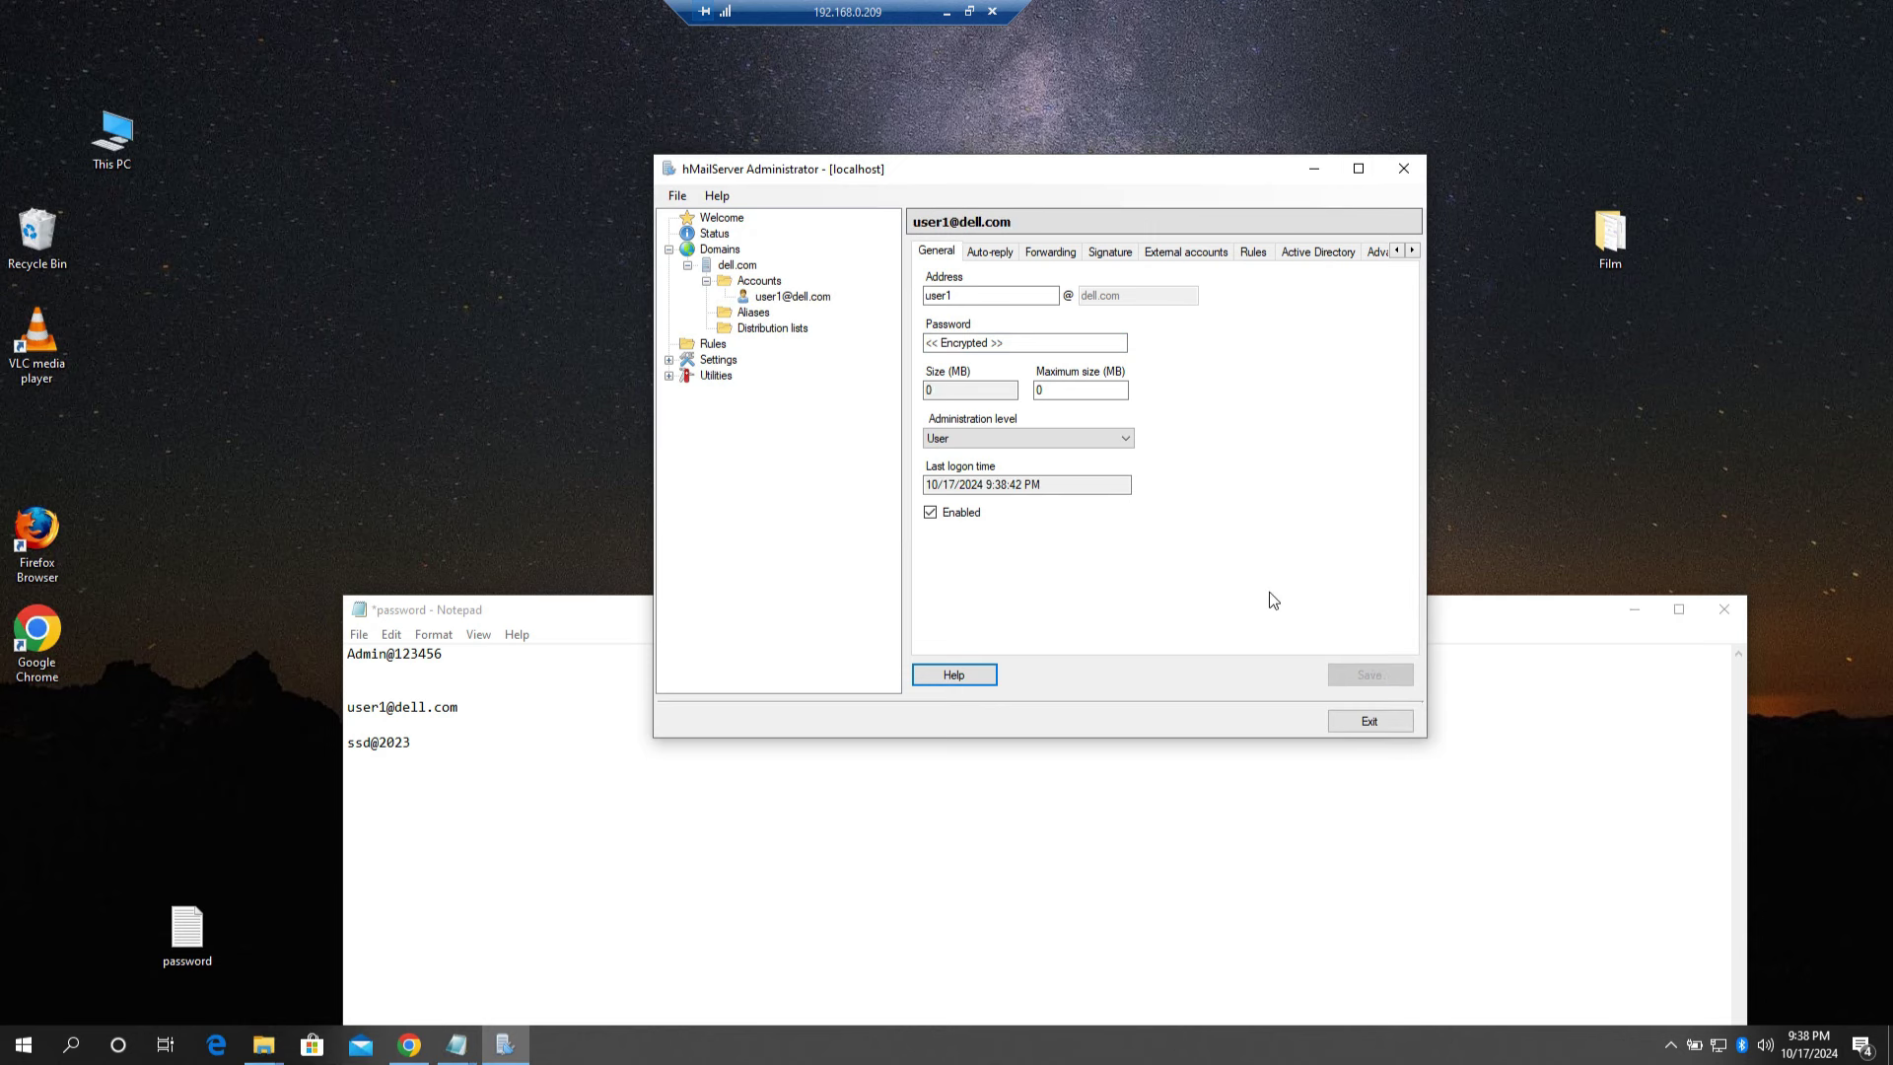
pyautogui.click(759, 284)
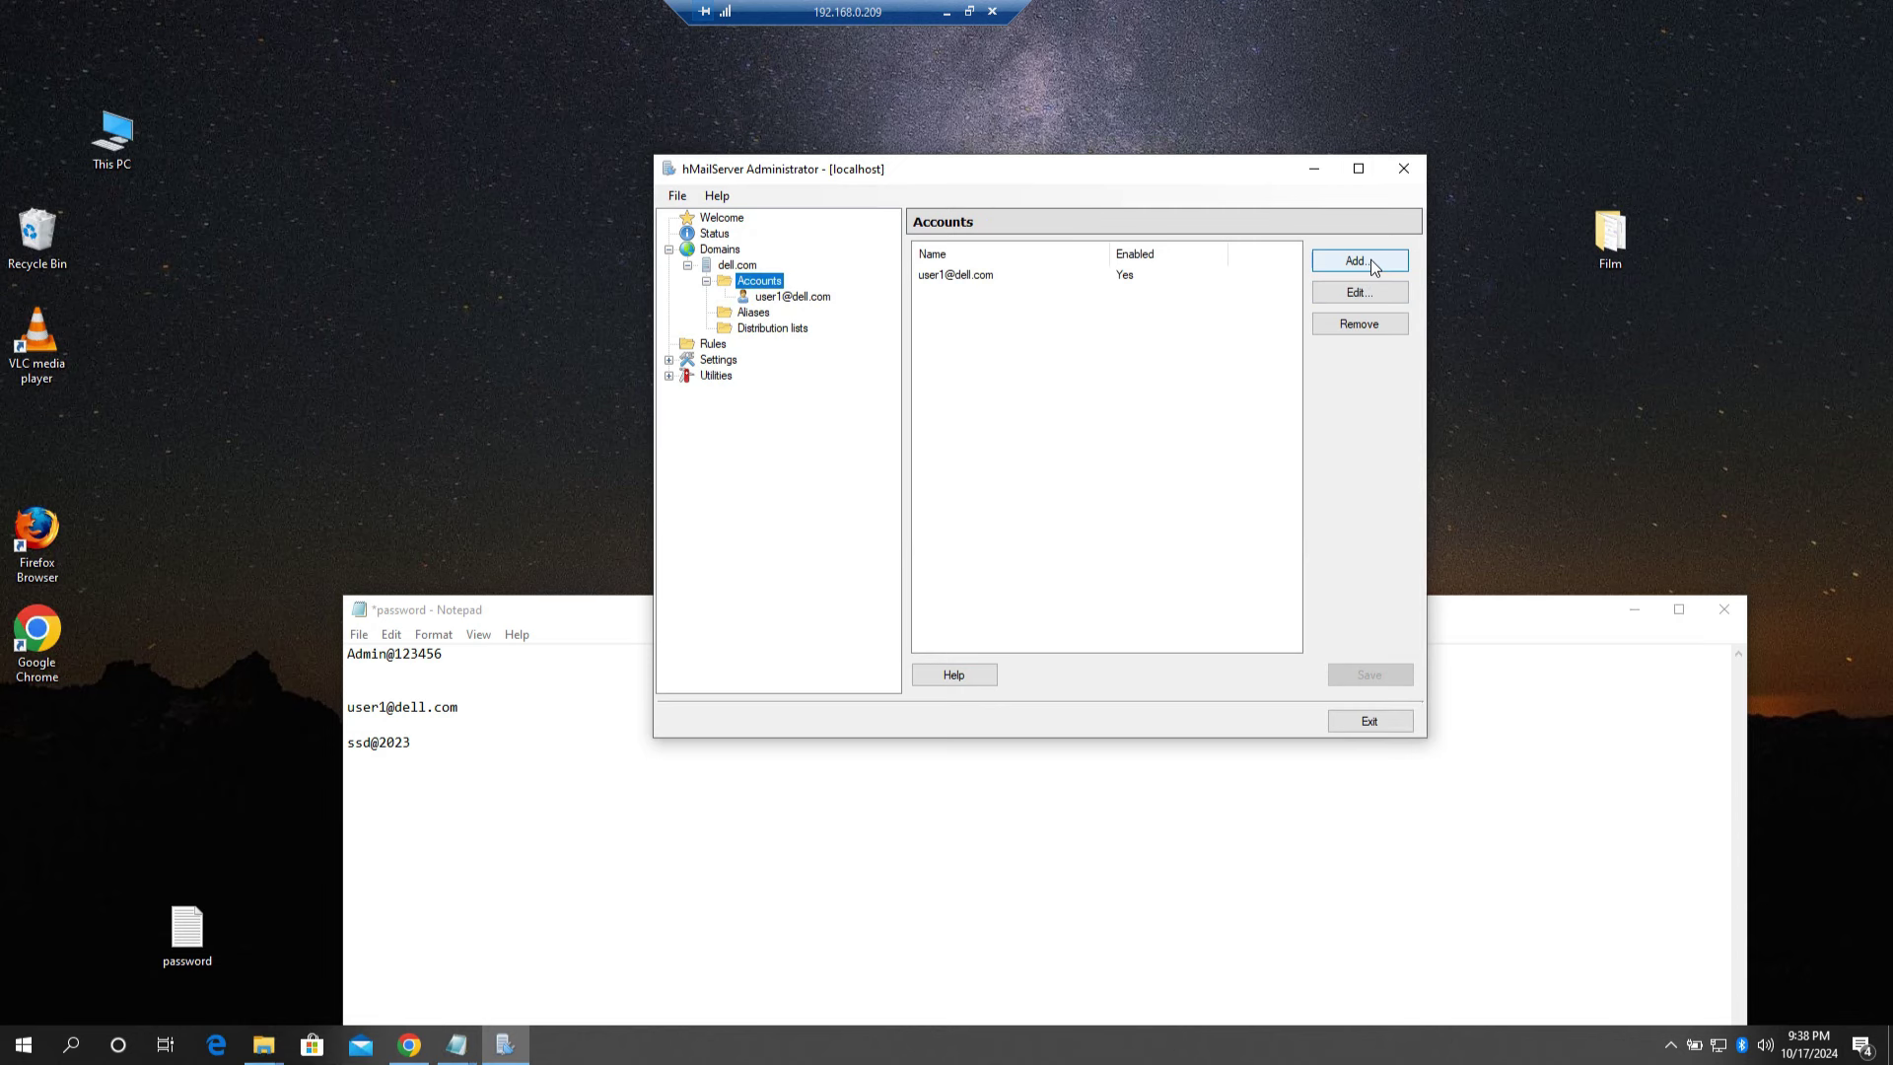
# Step: Start a new dell.com account with the address user2 and begin its password
pyautogui.click(976, 278)
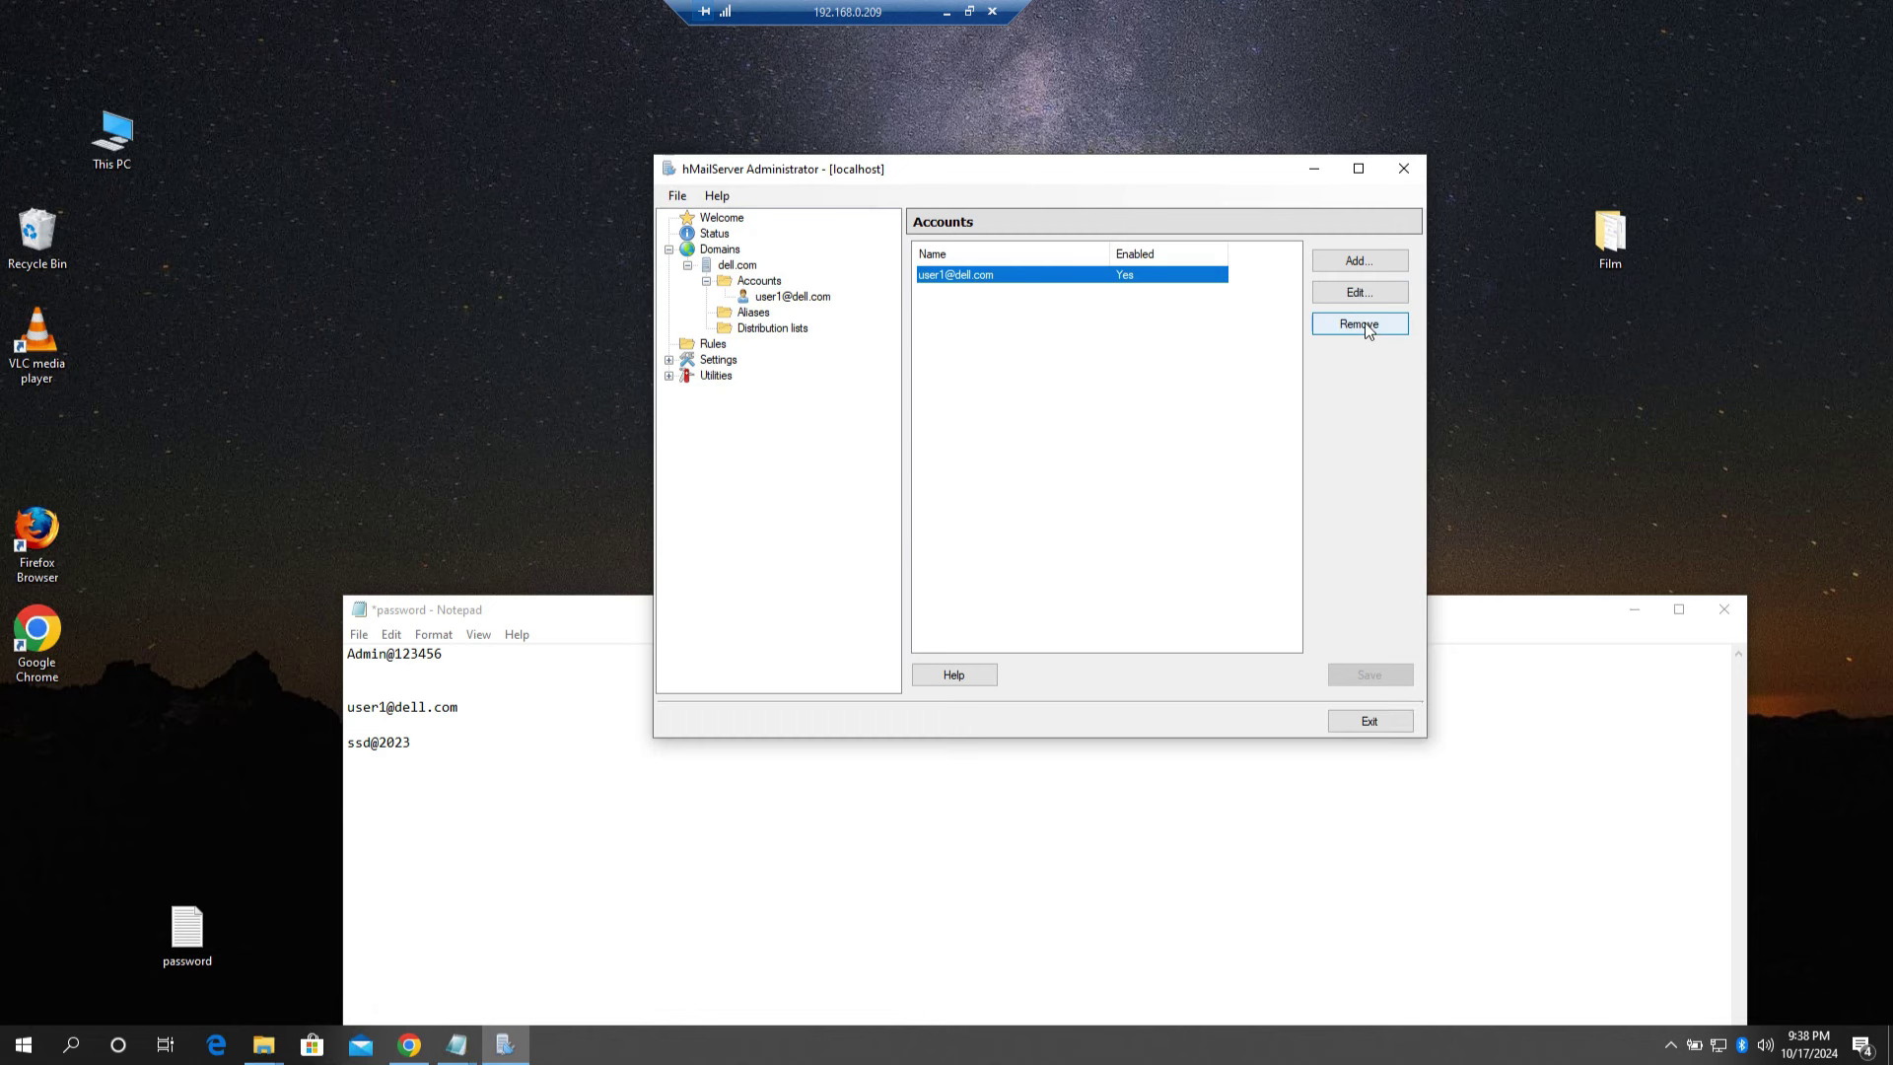
pyautogui.click(1356, 262)
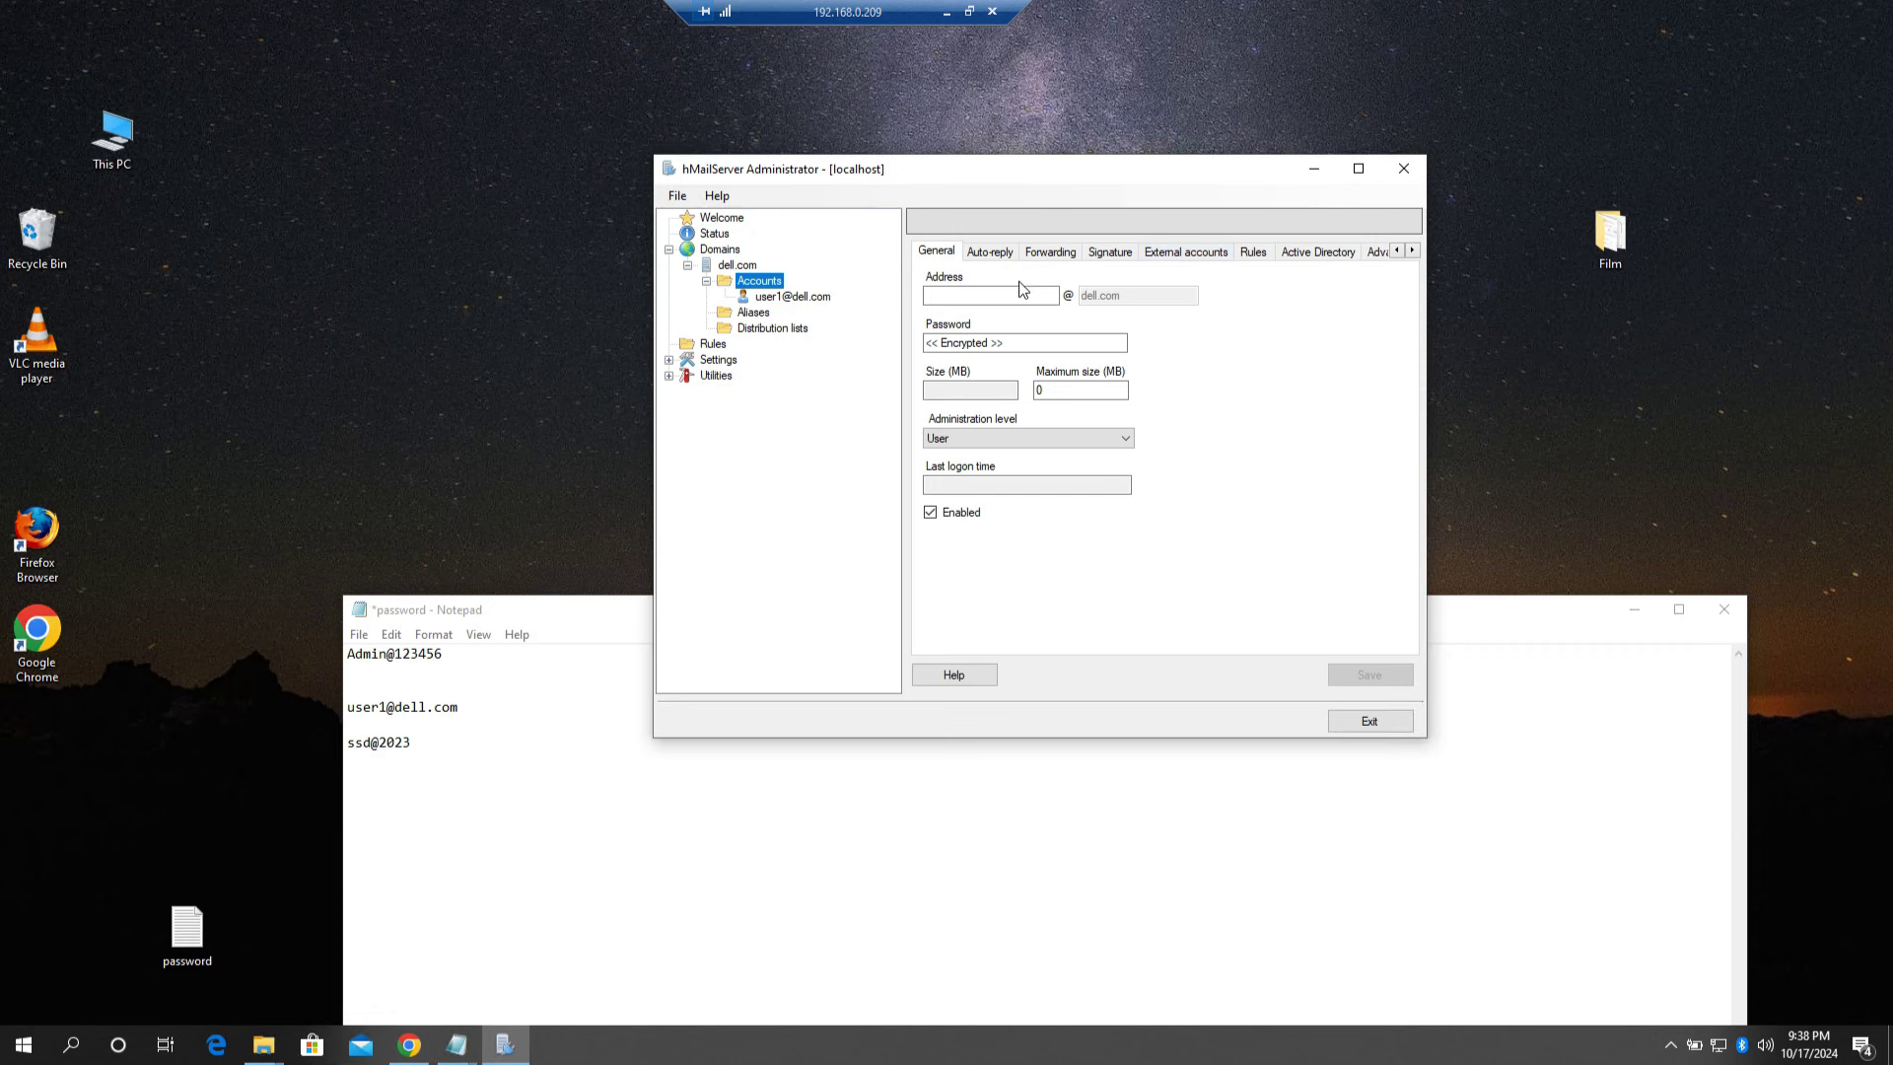
pyautogui.write('us')
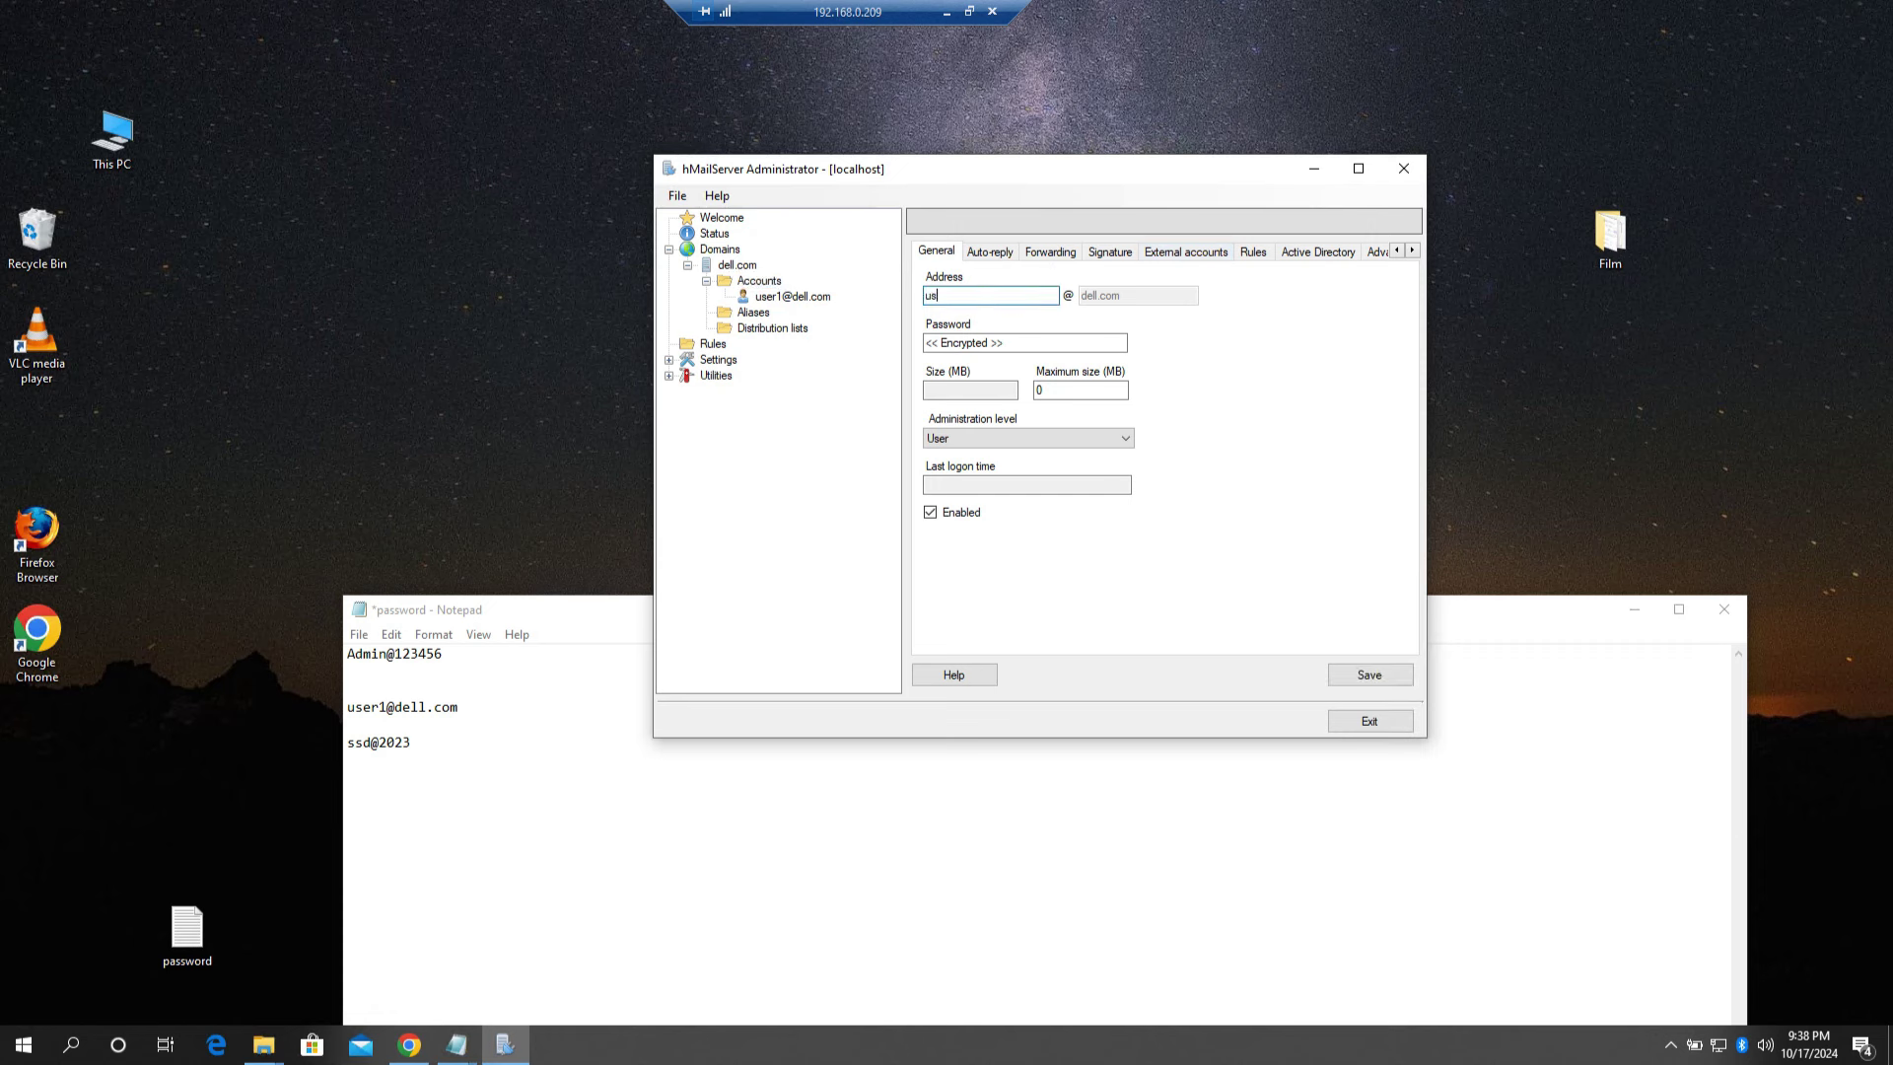
pyautogui.write('er2')
pyautogui.click(1030, 344)
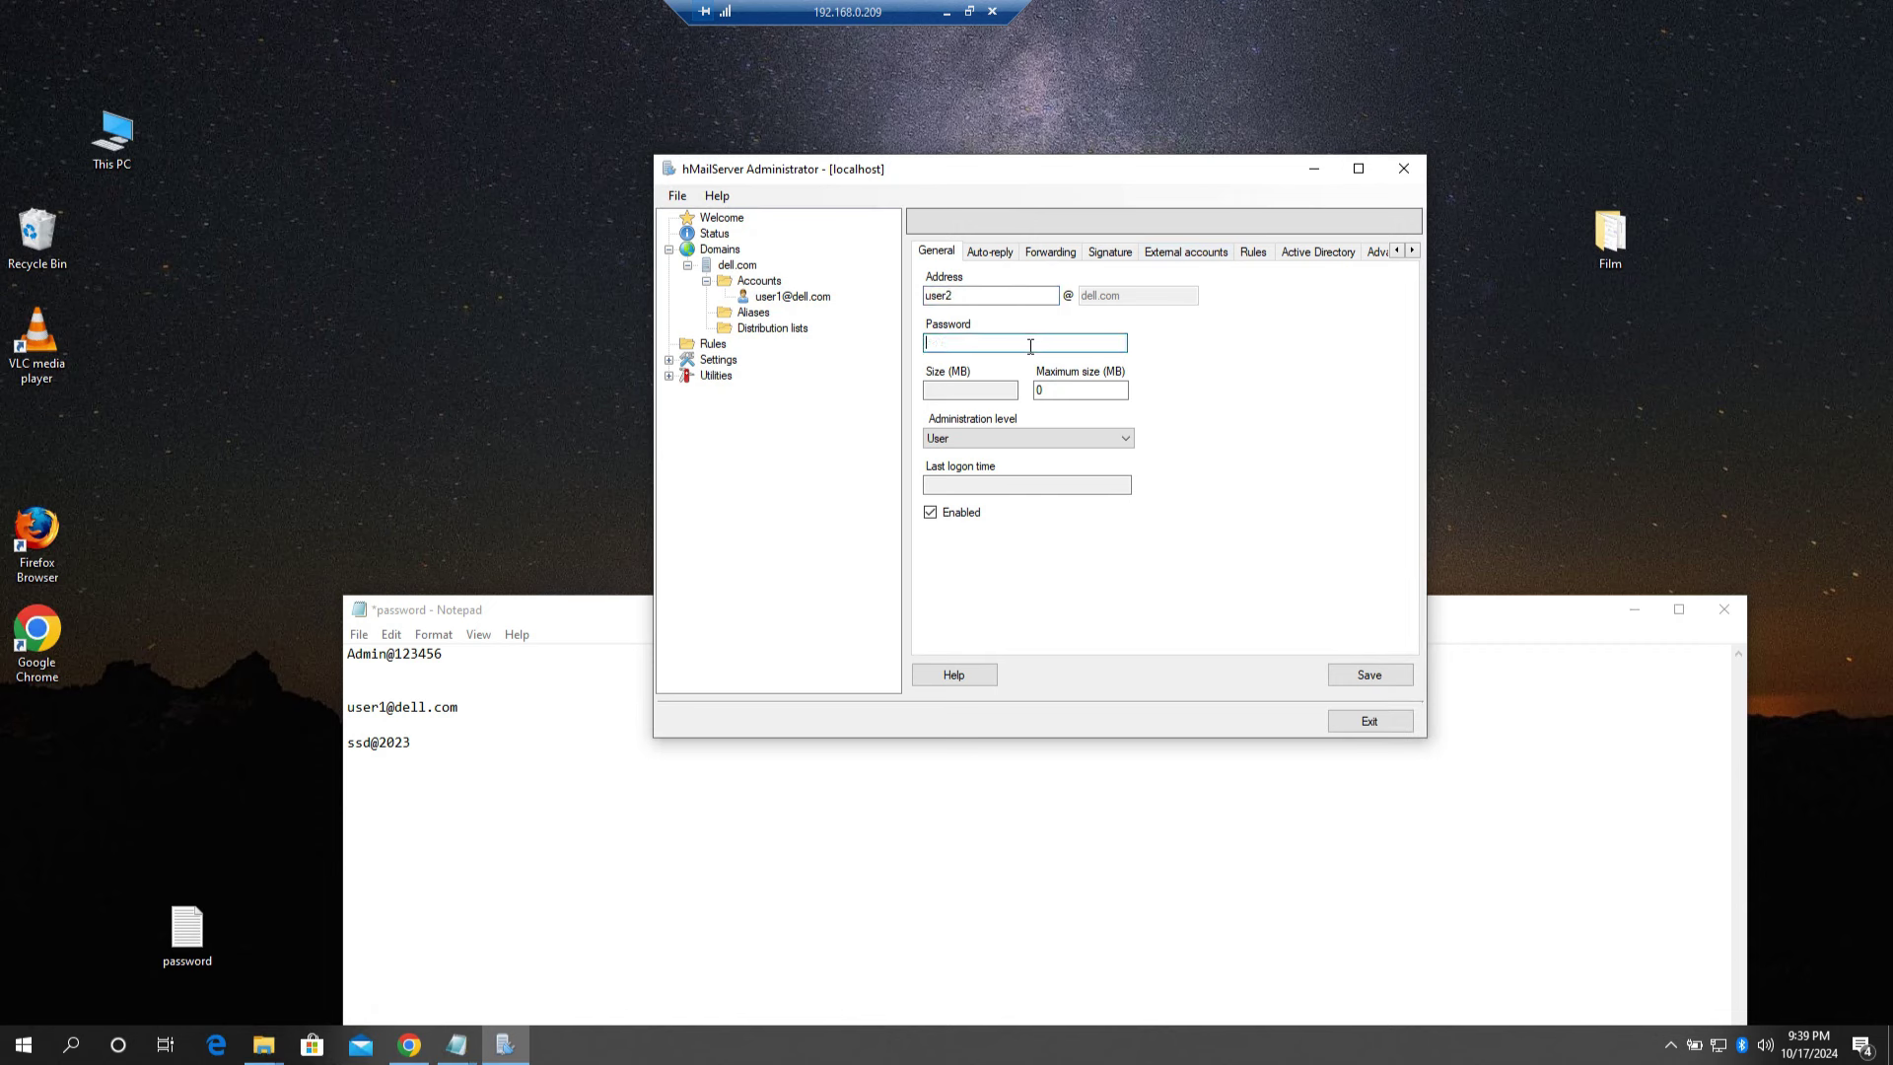
pyautogui.write('ss')
# Step: Record the new account's address and password in the Notepad password notes
pyautogui.click(489, 759)
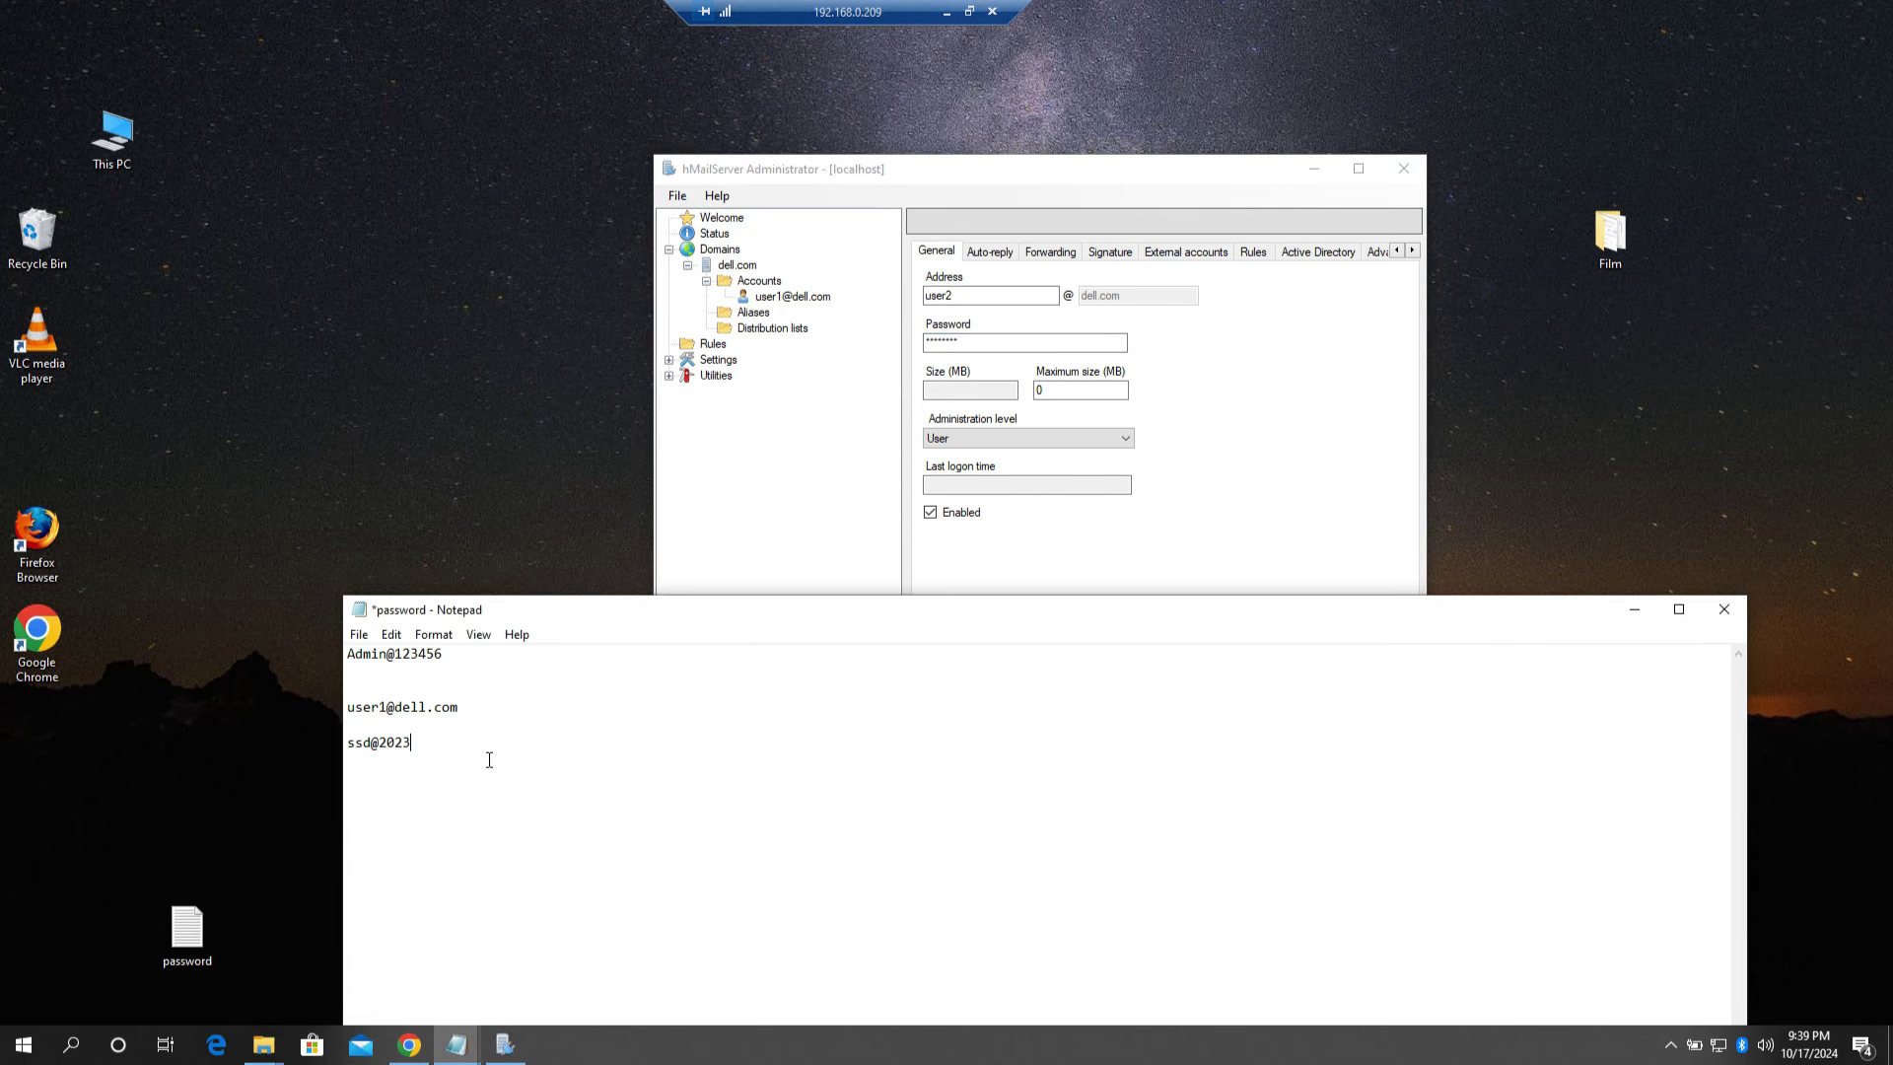
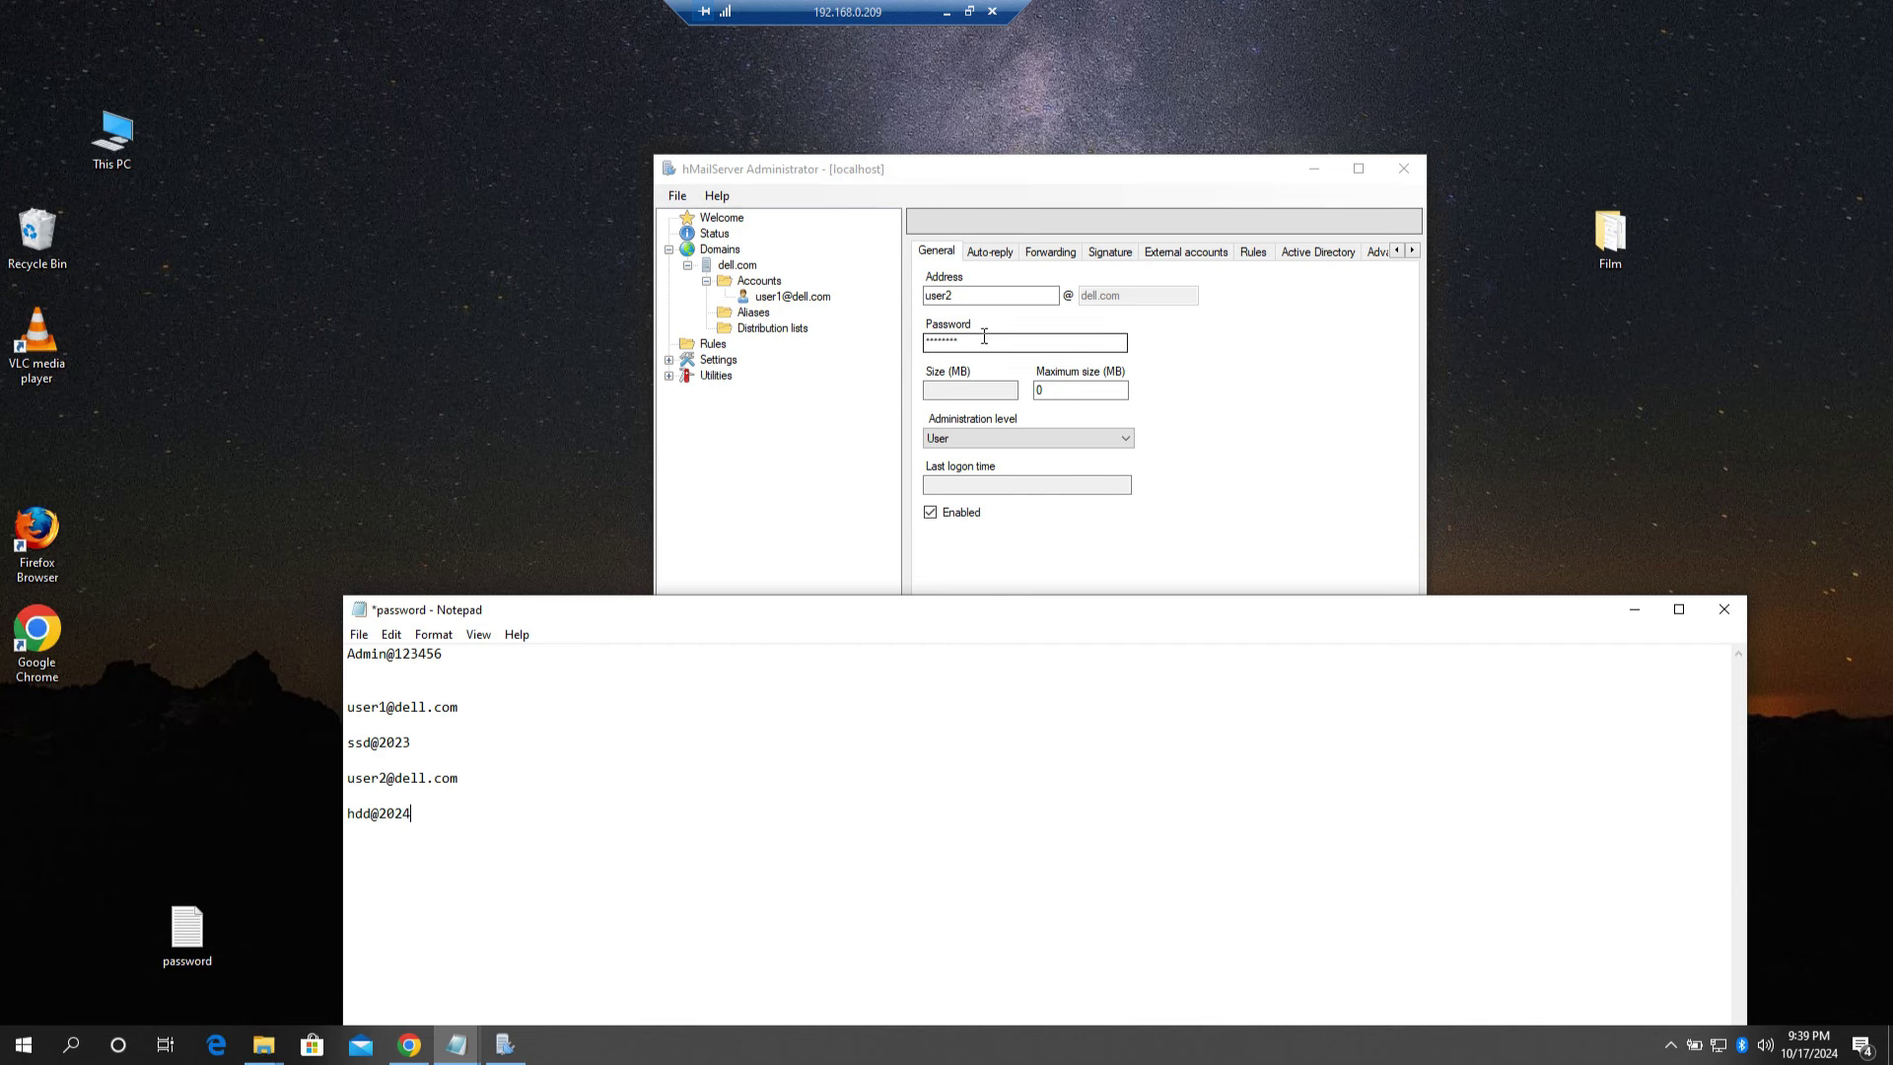
# Step: Re-enter the account password in the Password field and save the user2 account
pyautogui.click(775, 347)
pyautogui.press('BackSpace')
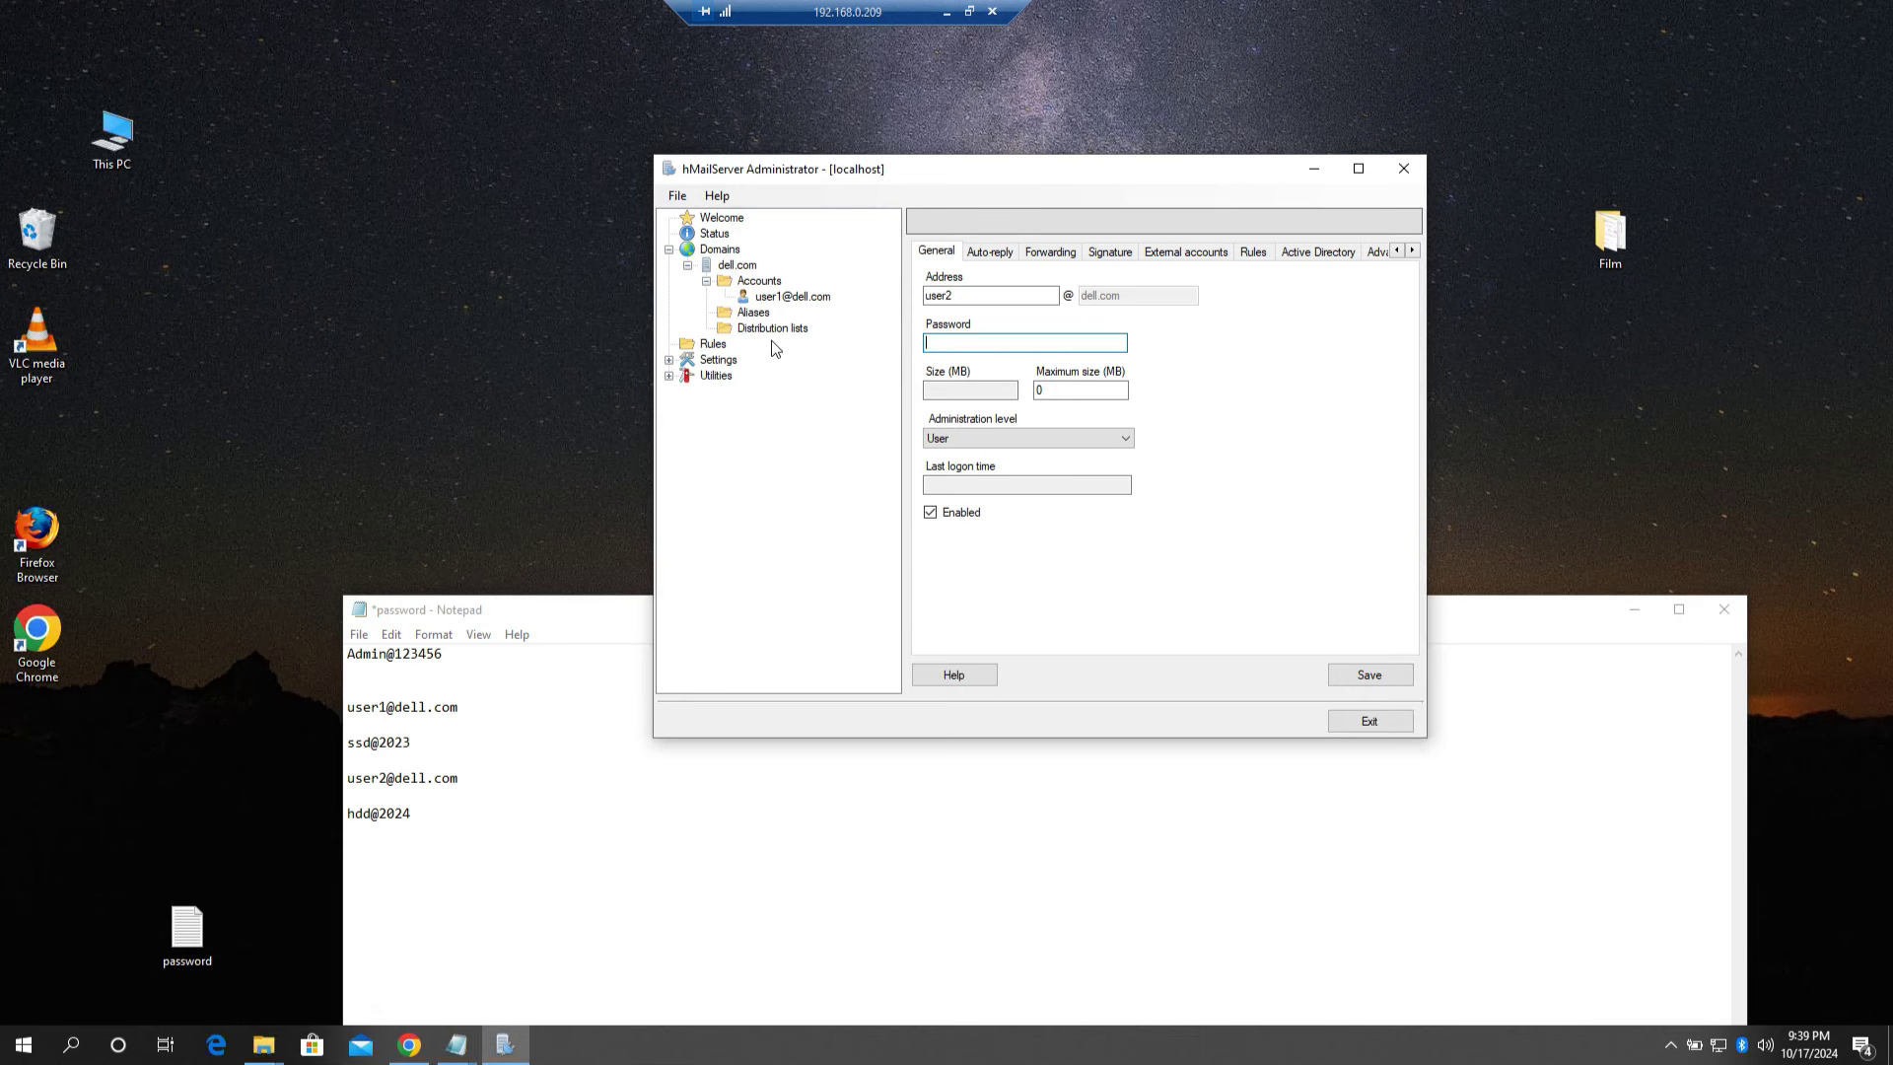
pyautogui.click(1380, 672)
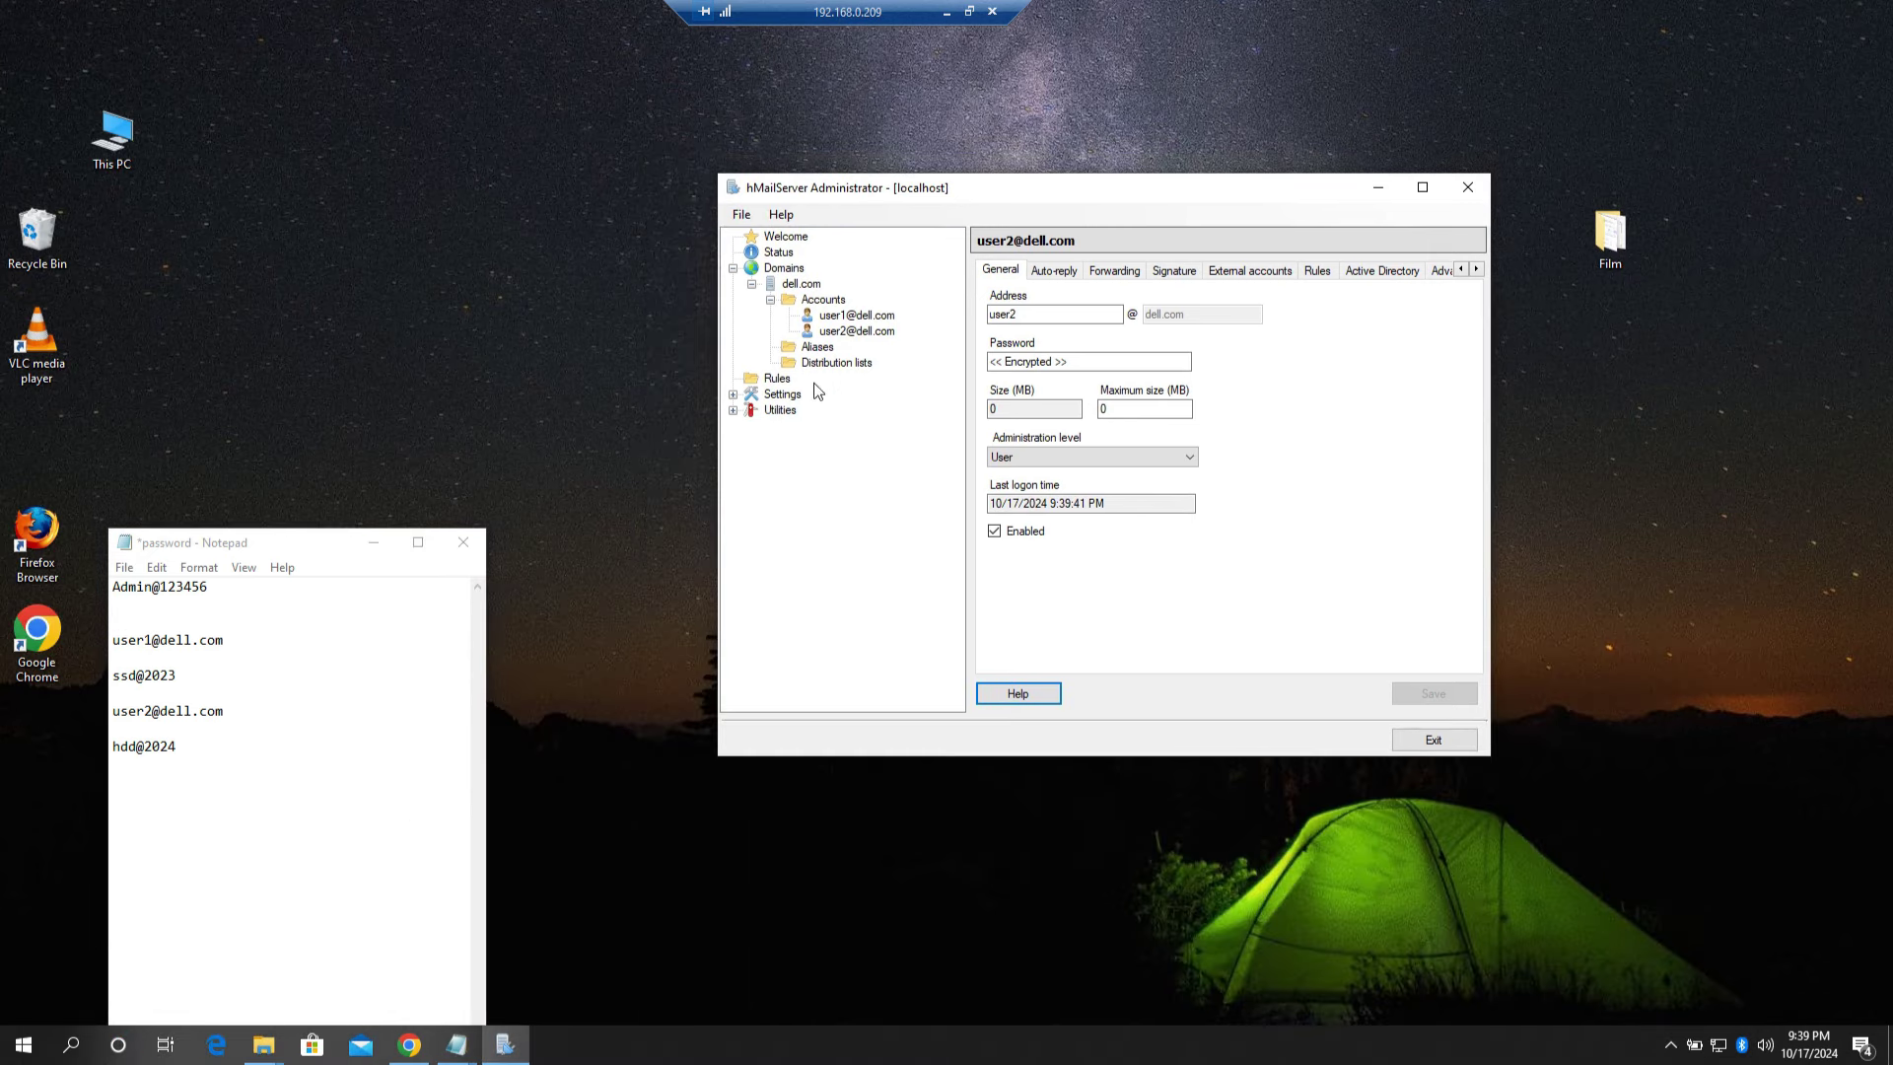
# Step: Show the TCP/IP ports list under Settings > Advanced: SMTP 25 and 587, POP3 110, IMAP 143
pyautogui.click(783, 397)
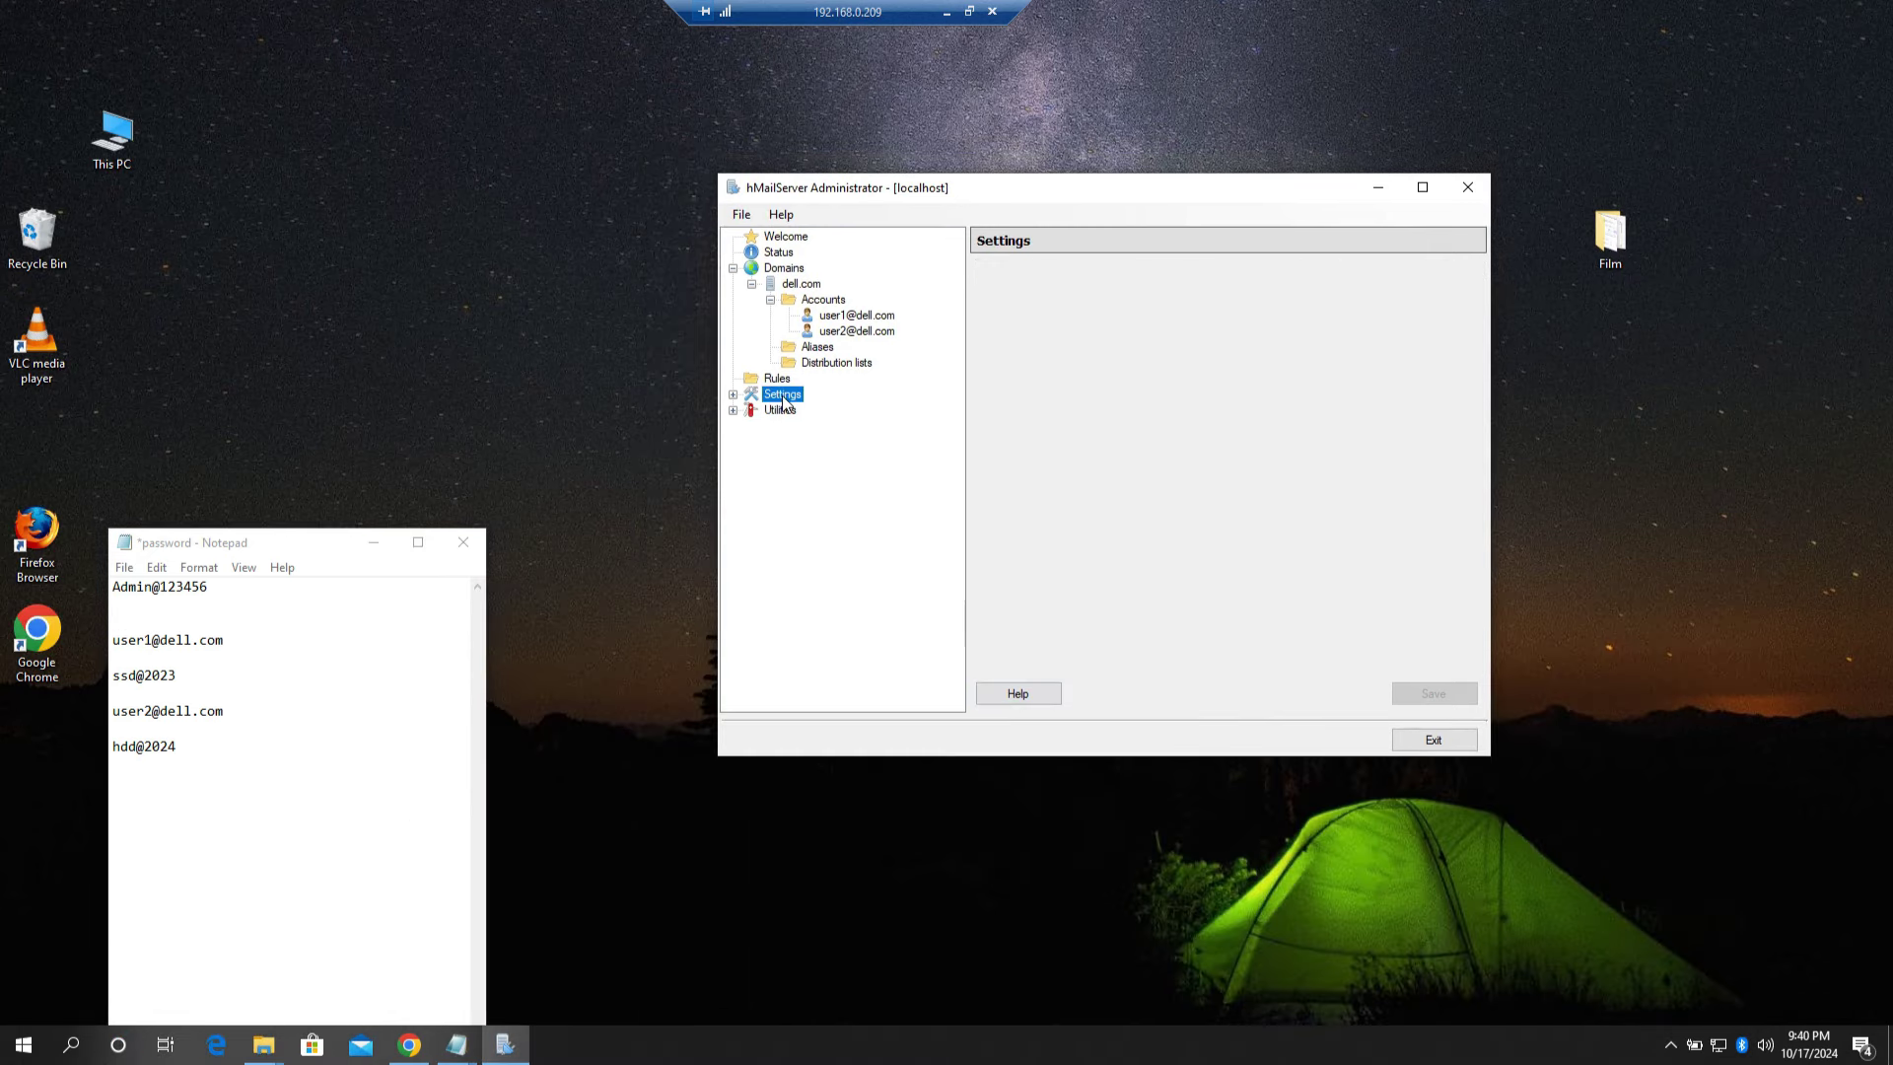
pyautogui.click(733, 395)
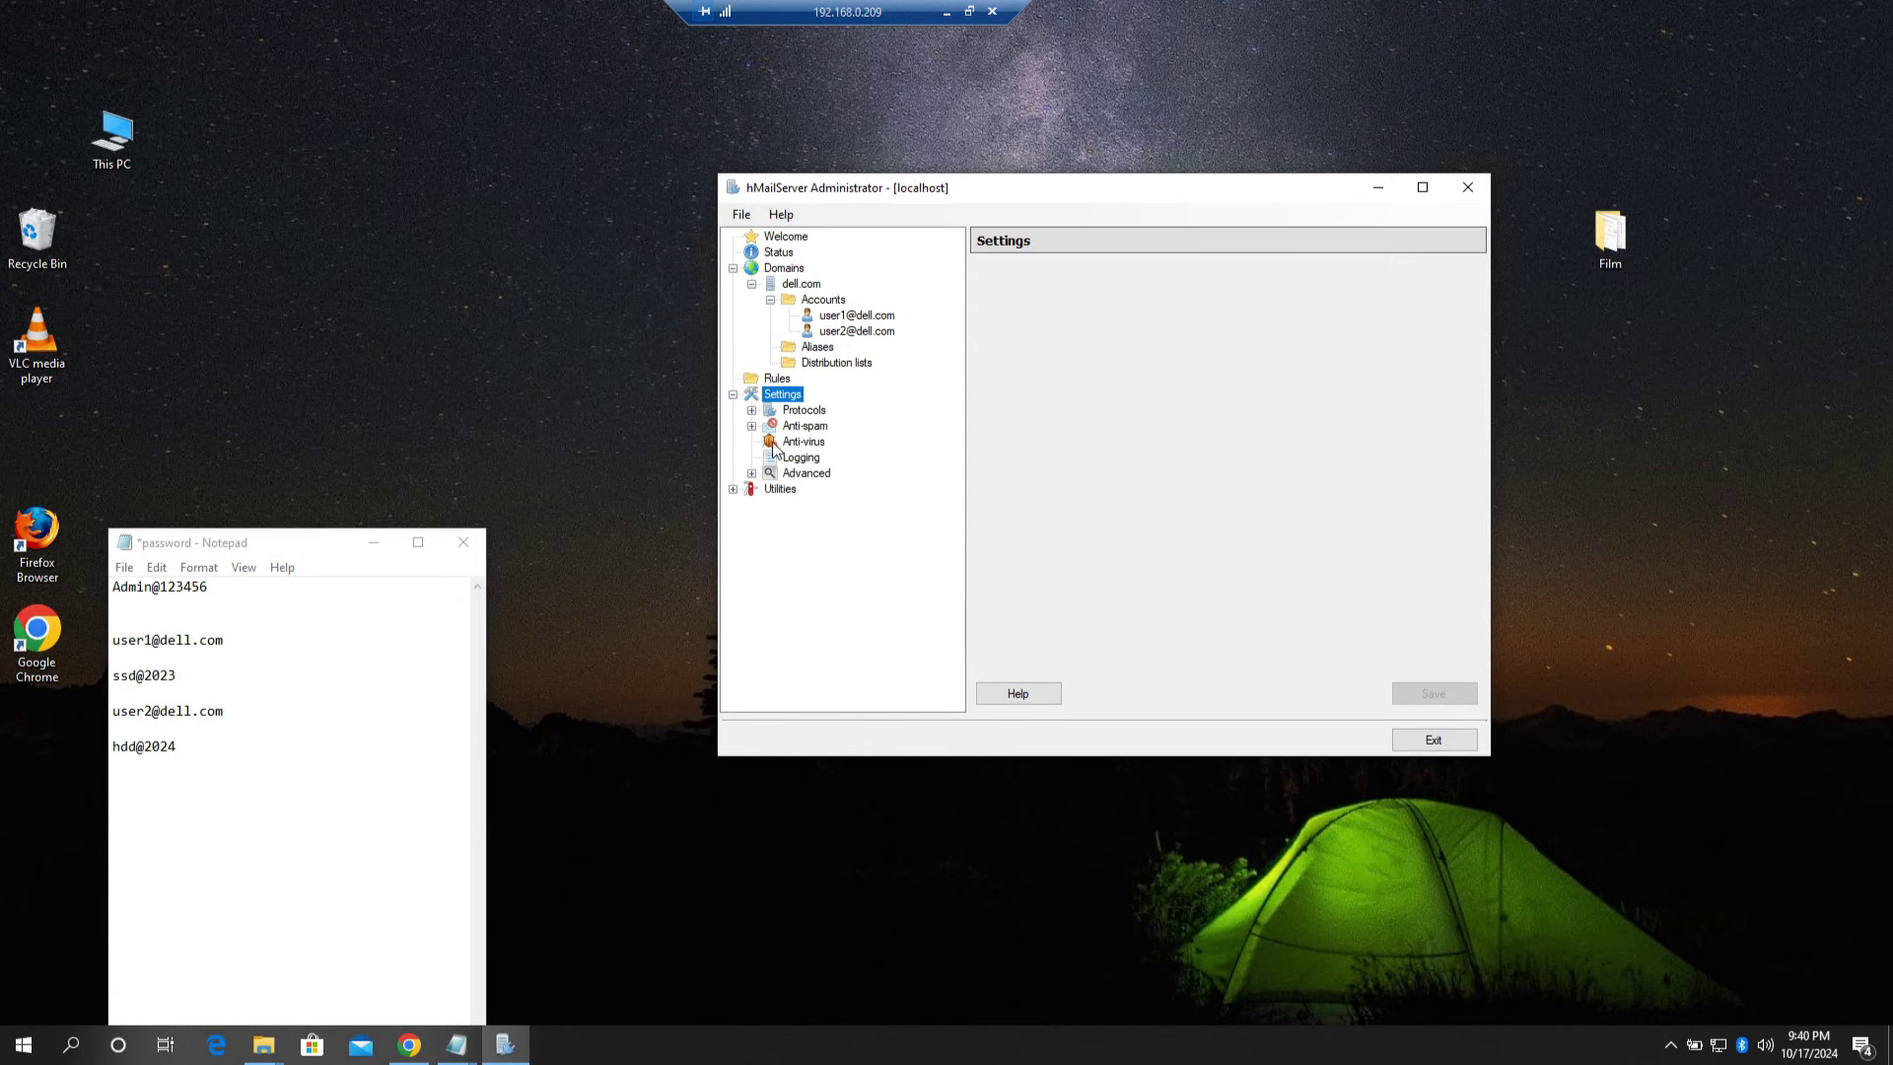
pyautogui.click(816, 475)
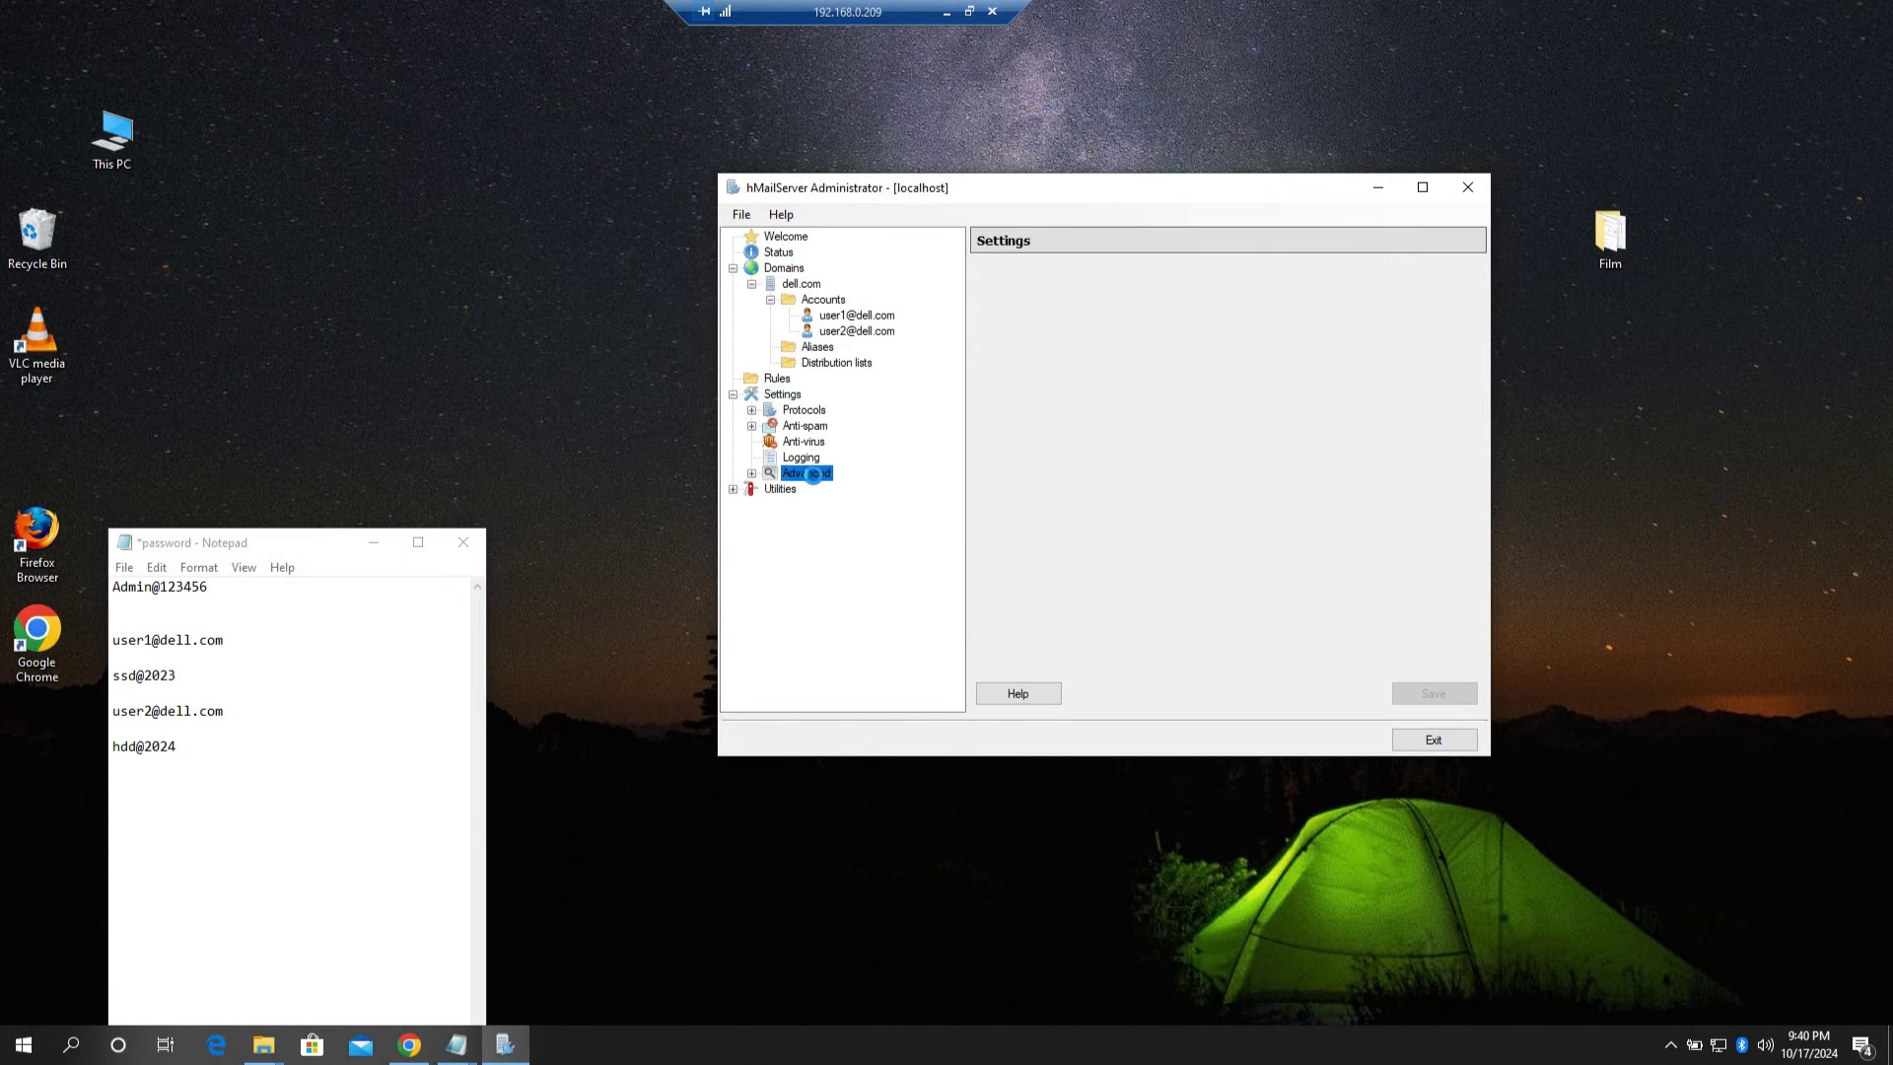
pyautogui.click(752, 474)
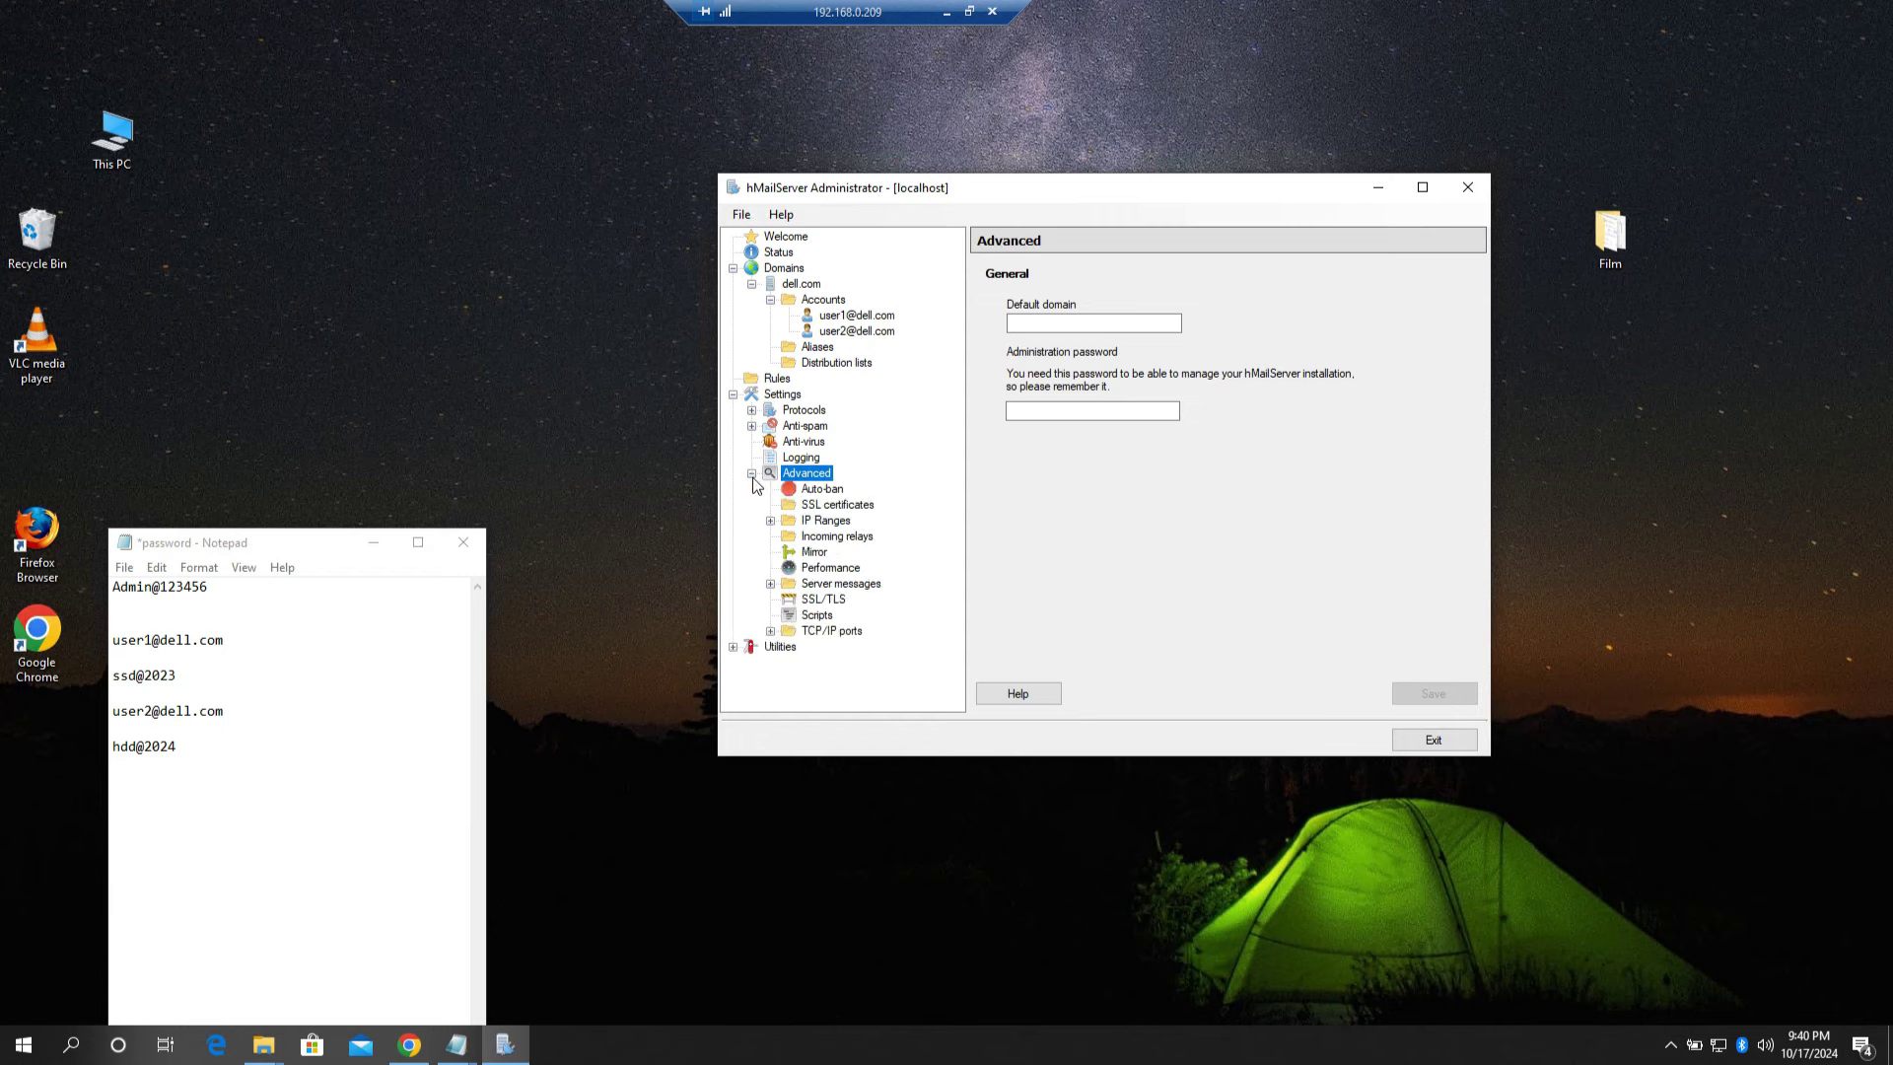
pyautogui.click(826, 634)
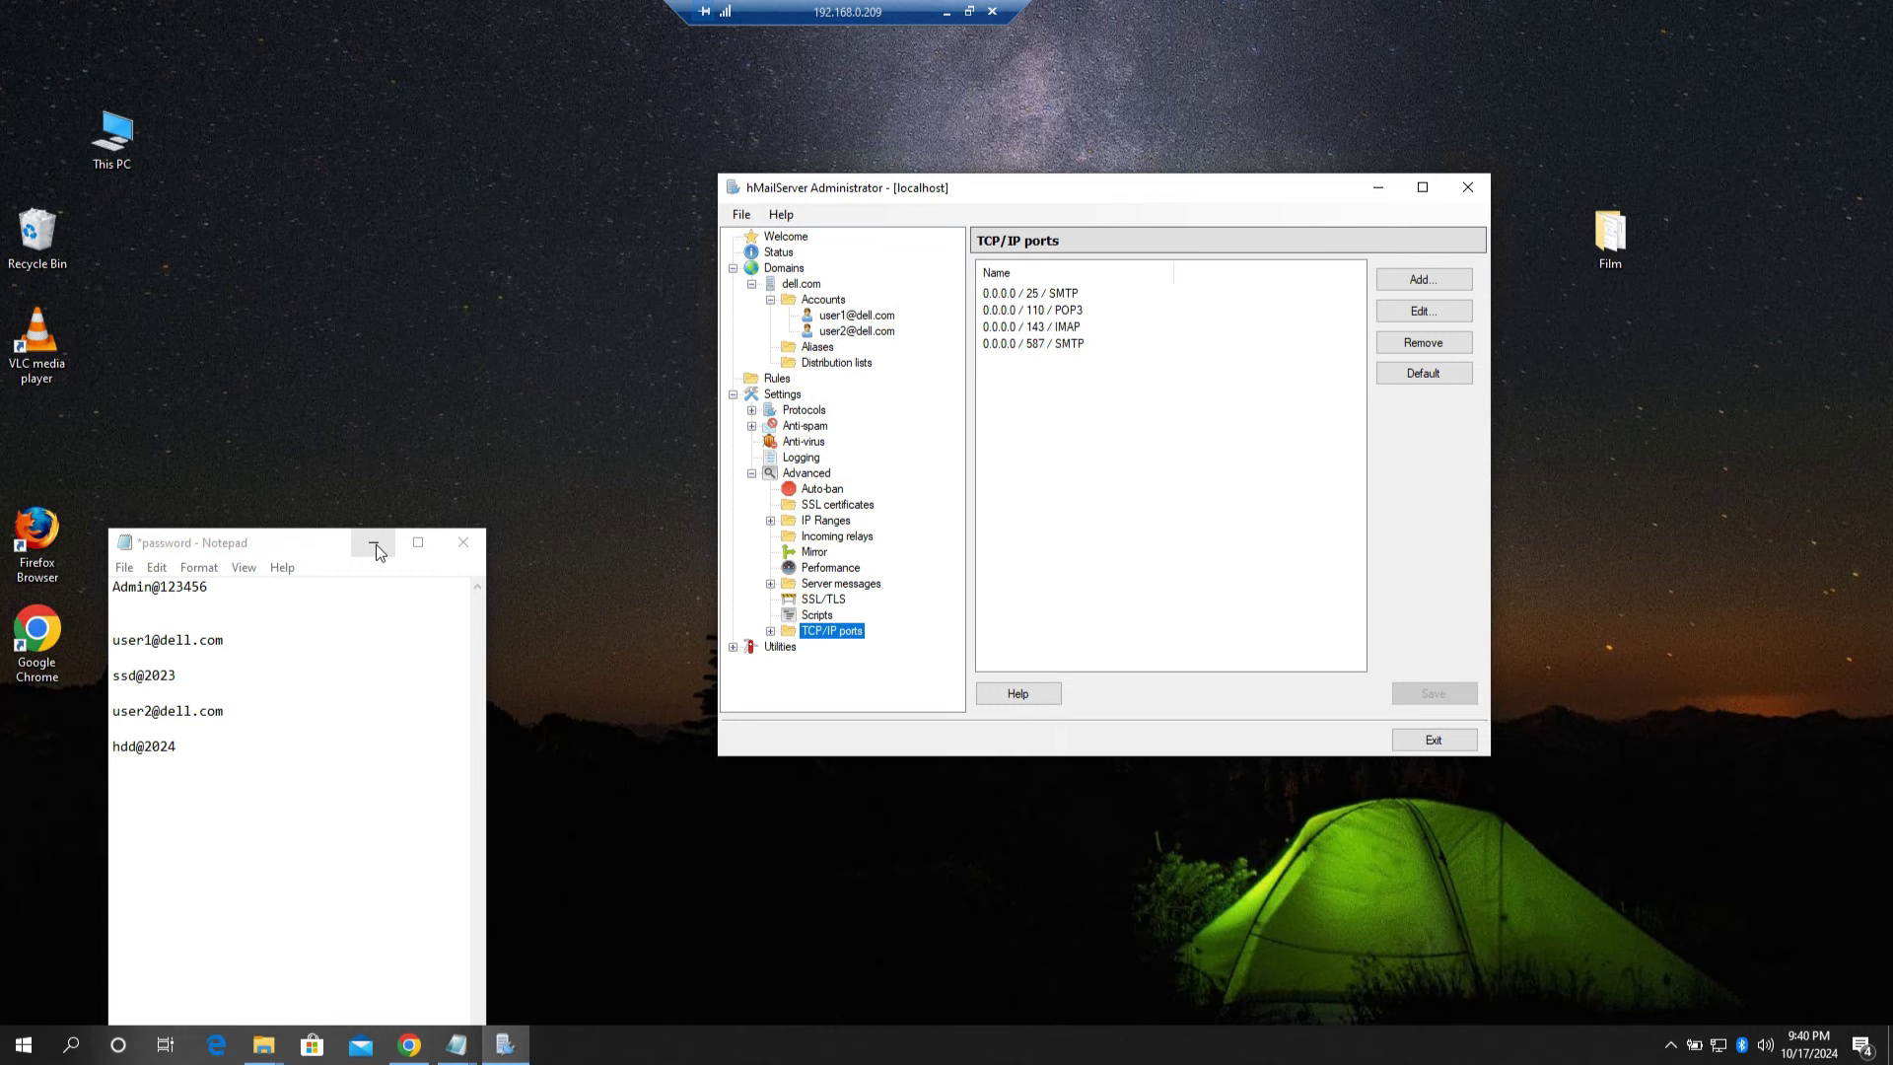
# Step: Save and minimize the password notes, then move the administrator window to the right
pyautogui.click(124, 567)
pyautogui.click(154, 655)
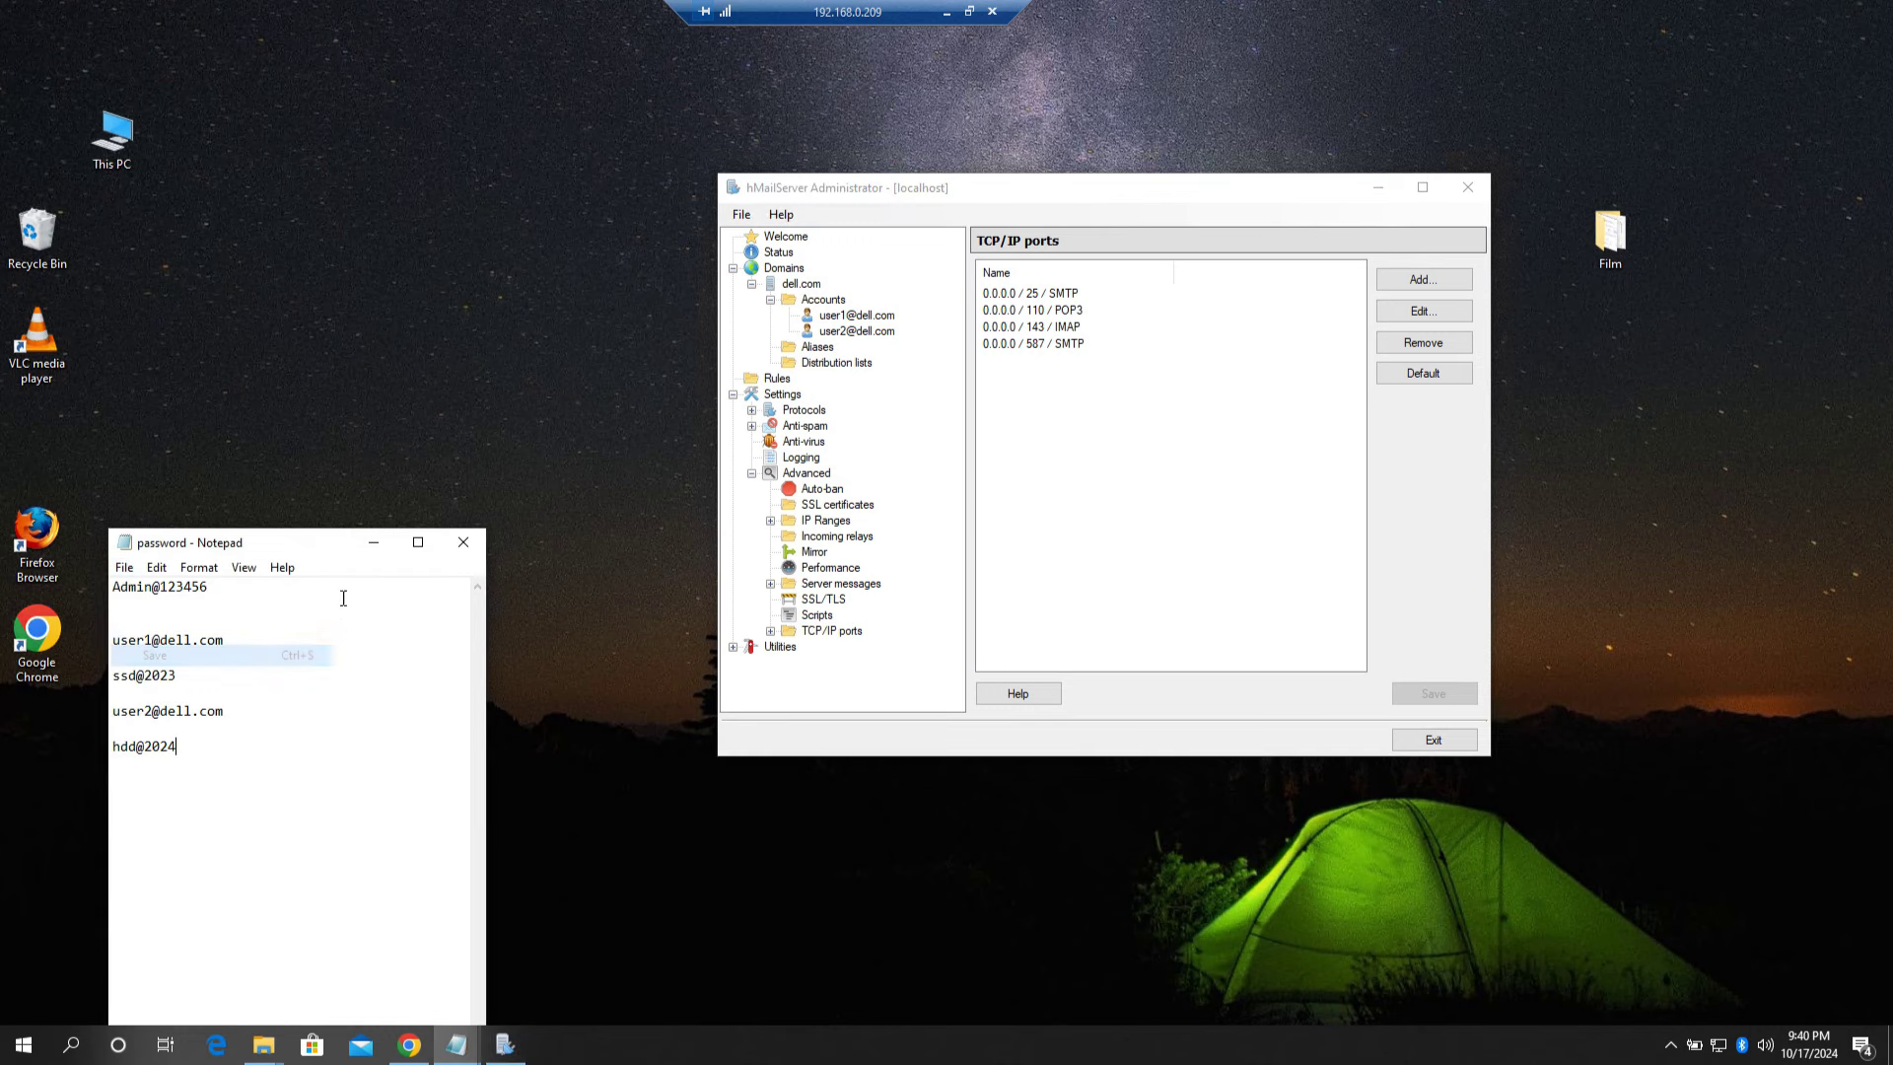
pyautogui.click(374, 542)
pyautogui.moveTo(1177, 189); pyautogui.dragTo(1392, 185)
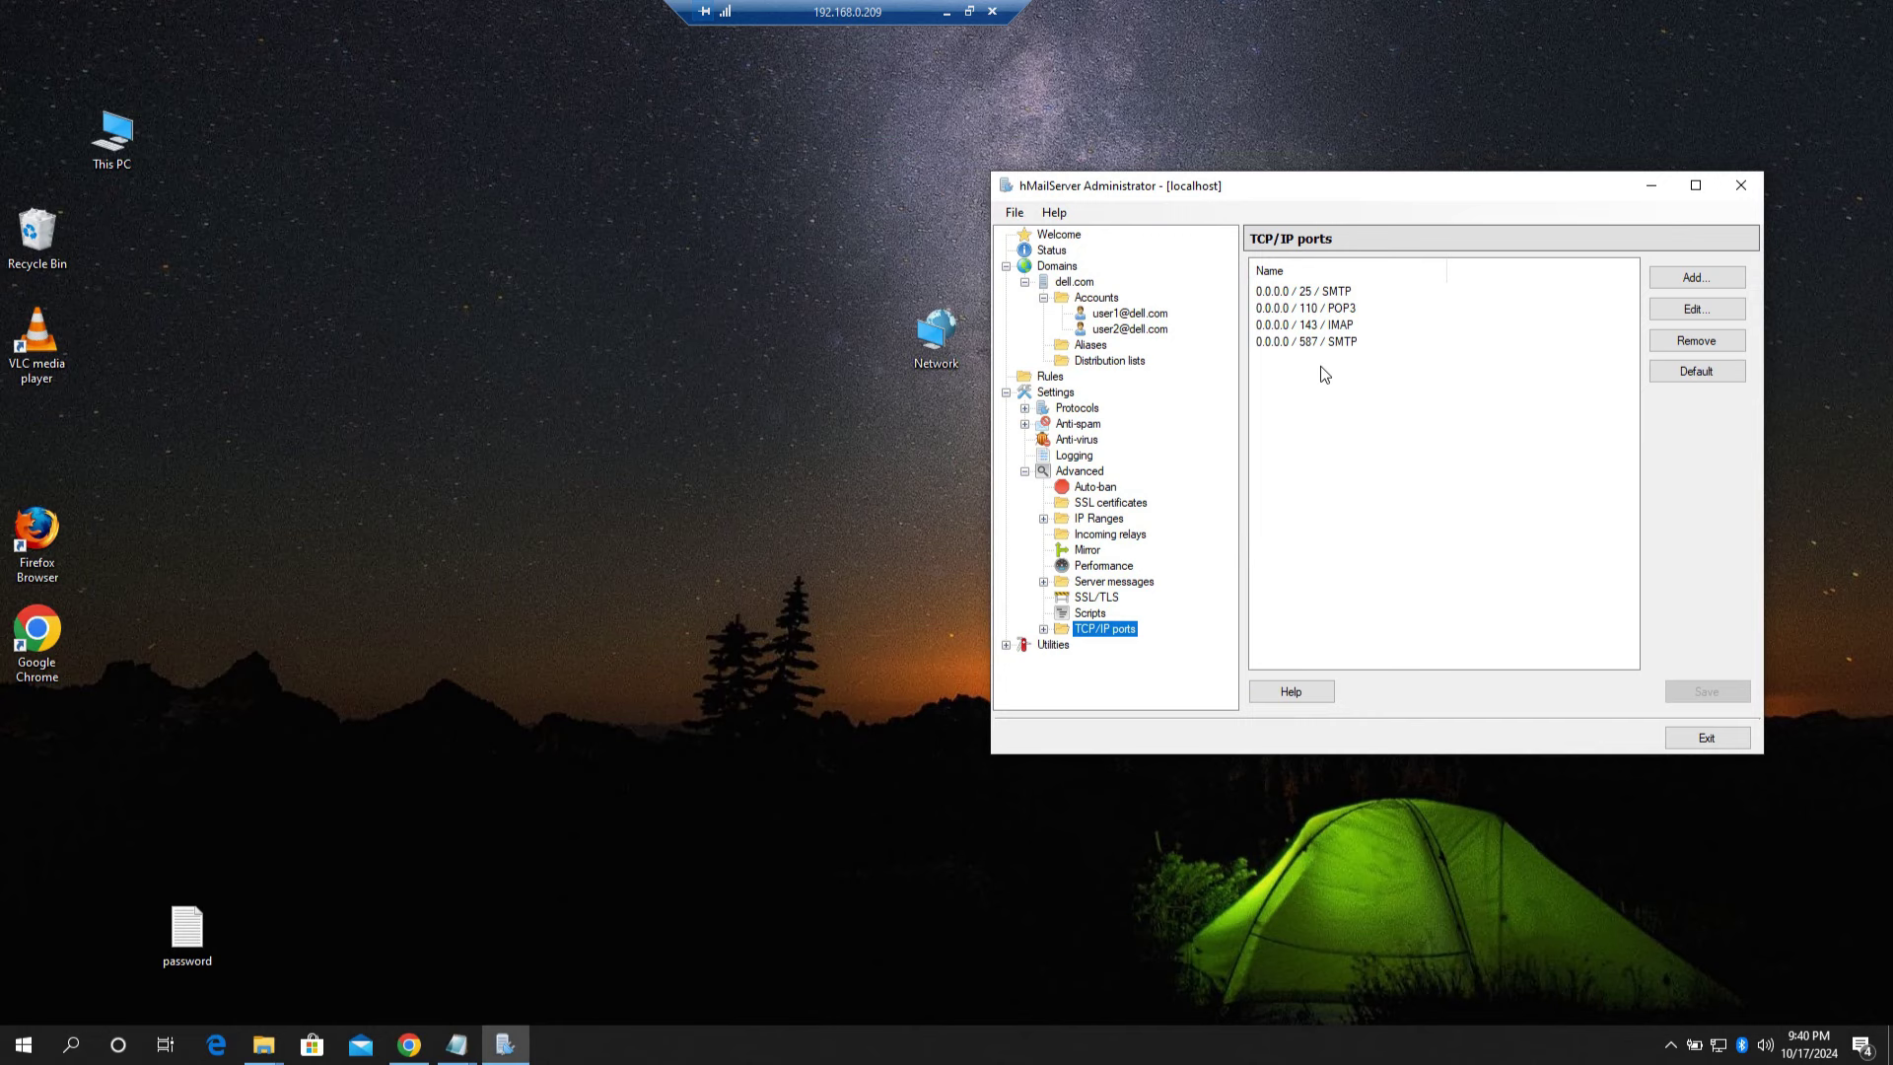
pyautogui.moveTo(1439, 183); pyautogui.dragTo(1486, 177)
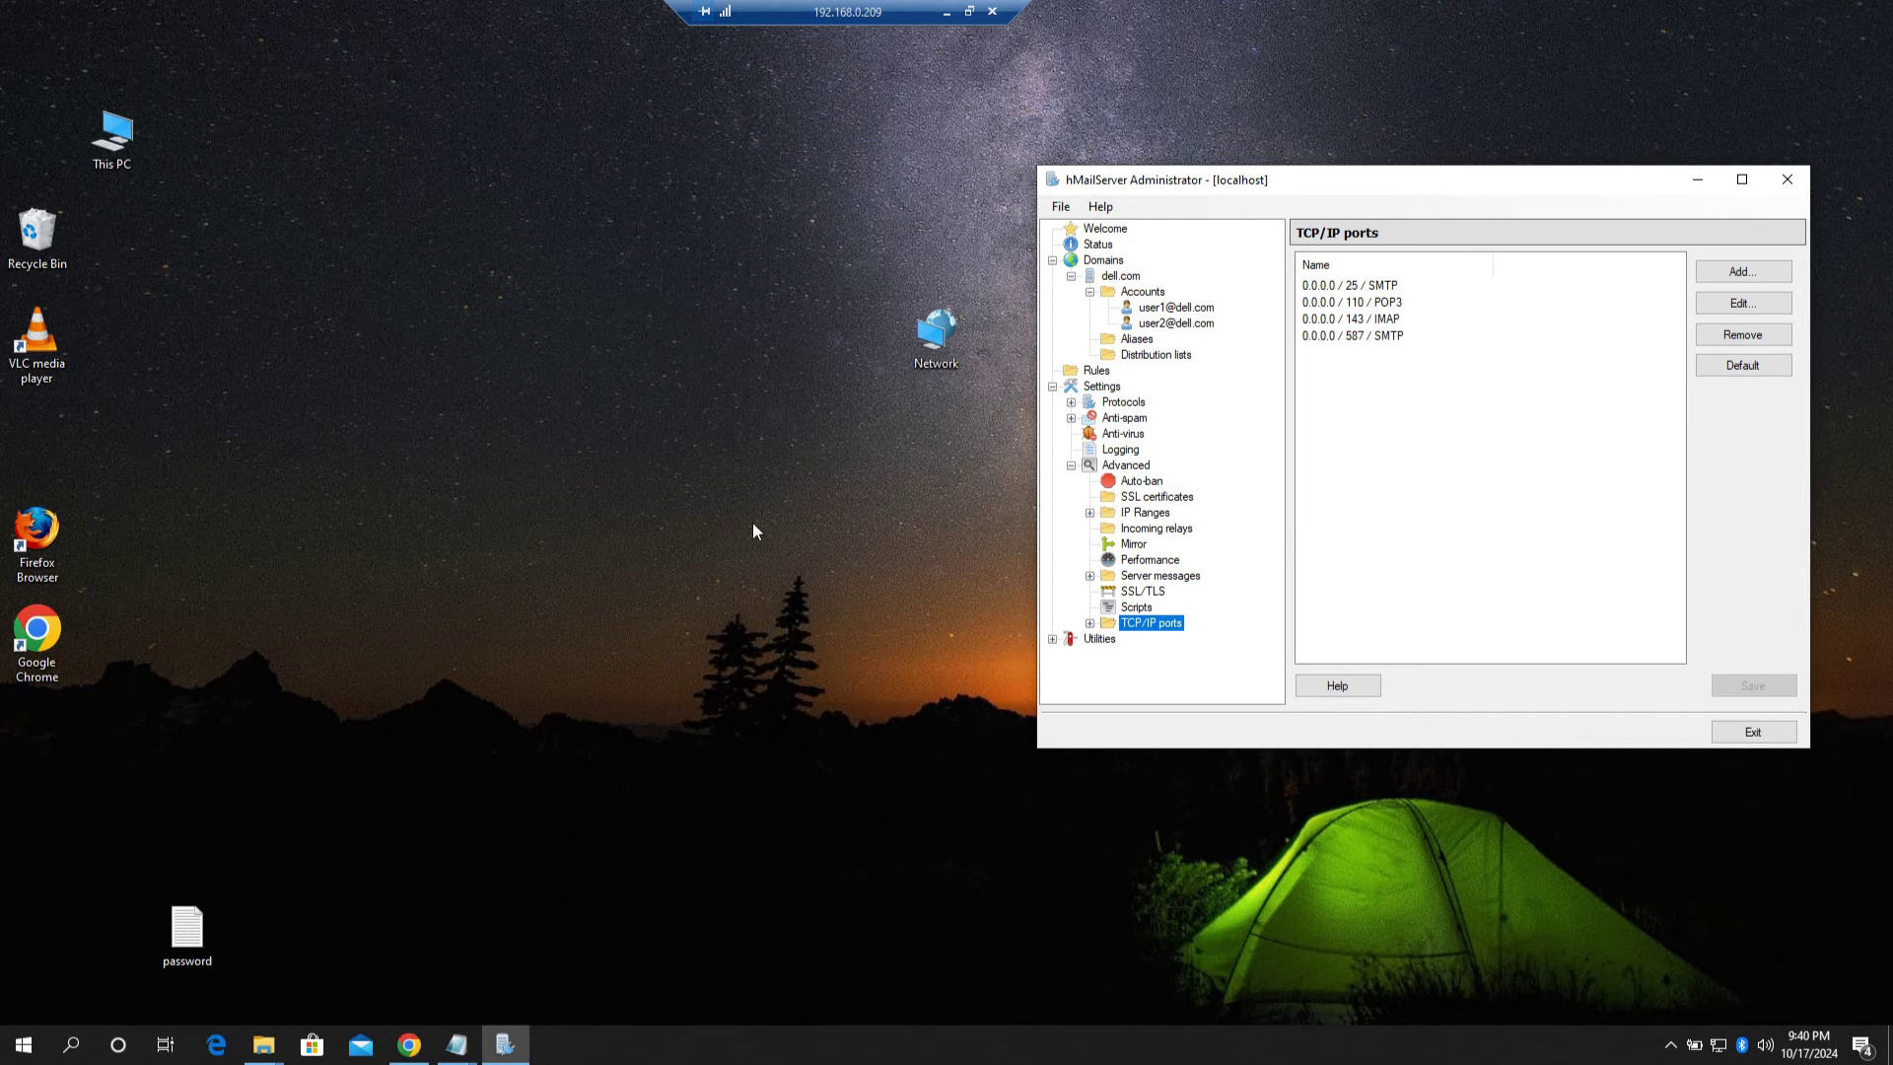
# Step: Search 'firewall' and open the Advanced Security console's Inbound Rules list
pyautogui.click(75, 1045)
pyautogui.write('firewall')
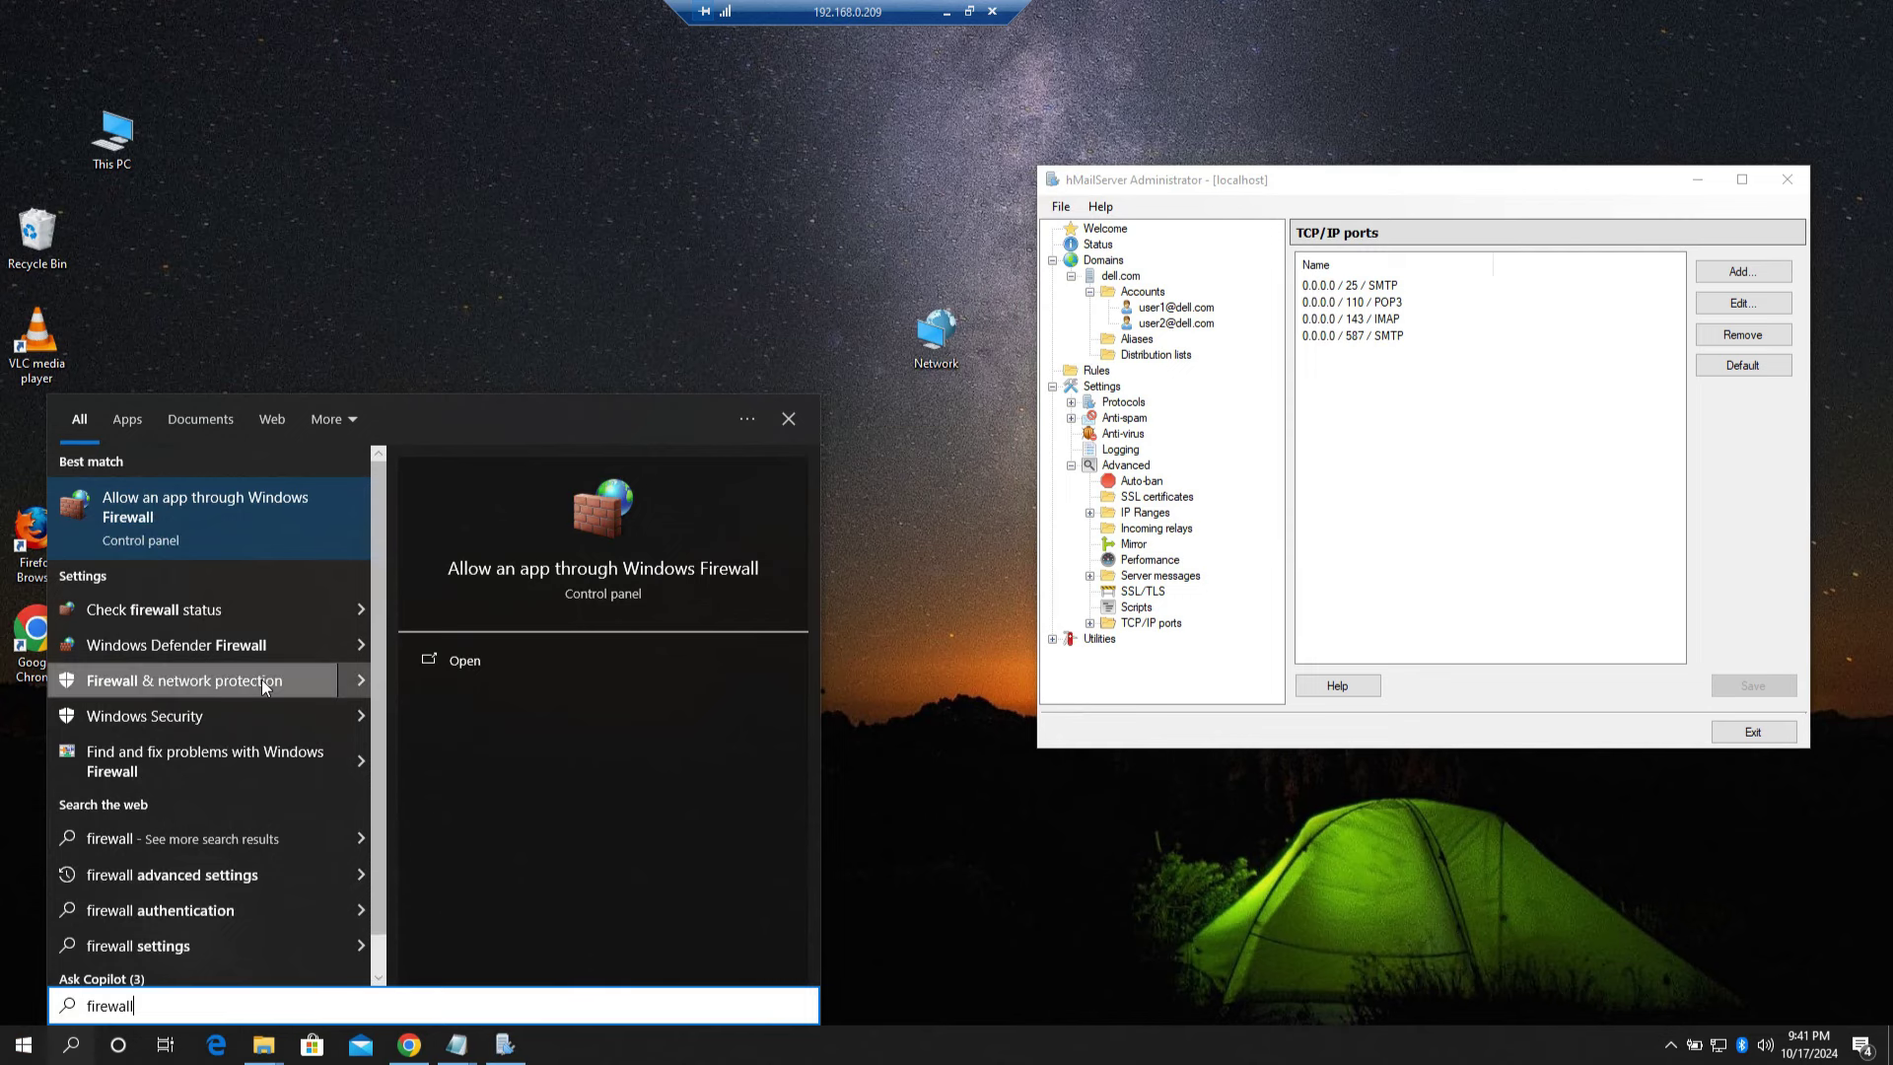
pyautogui.press('Return')
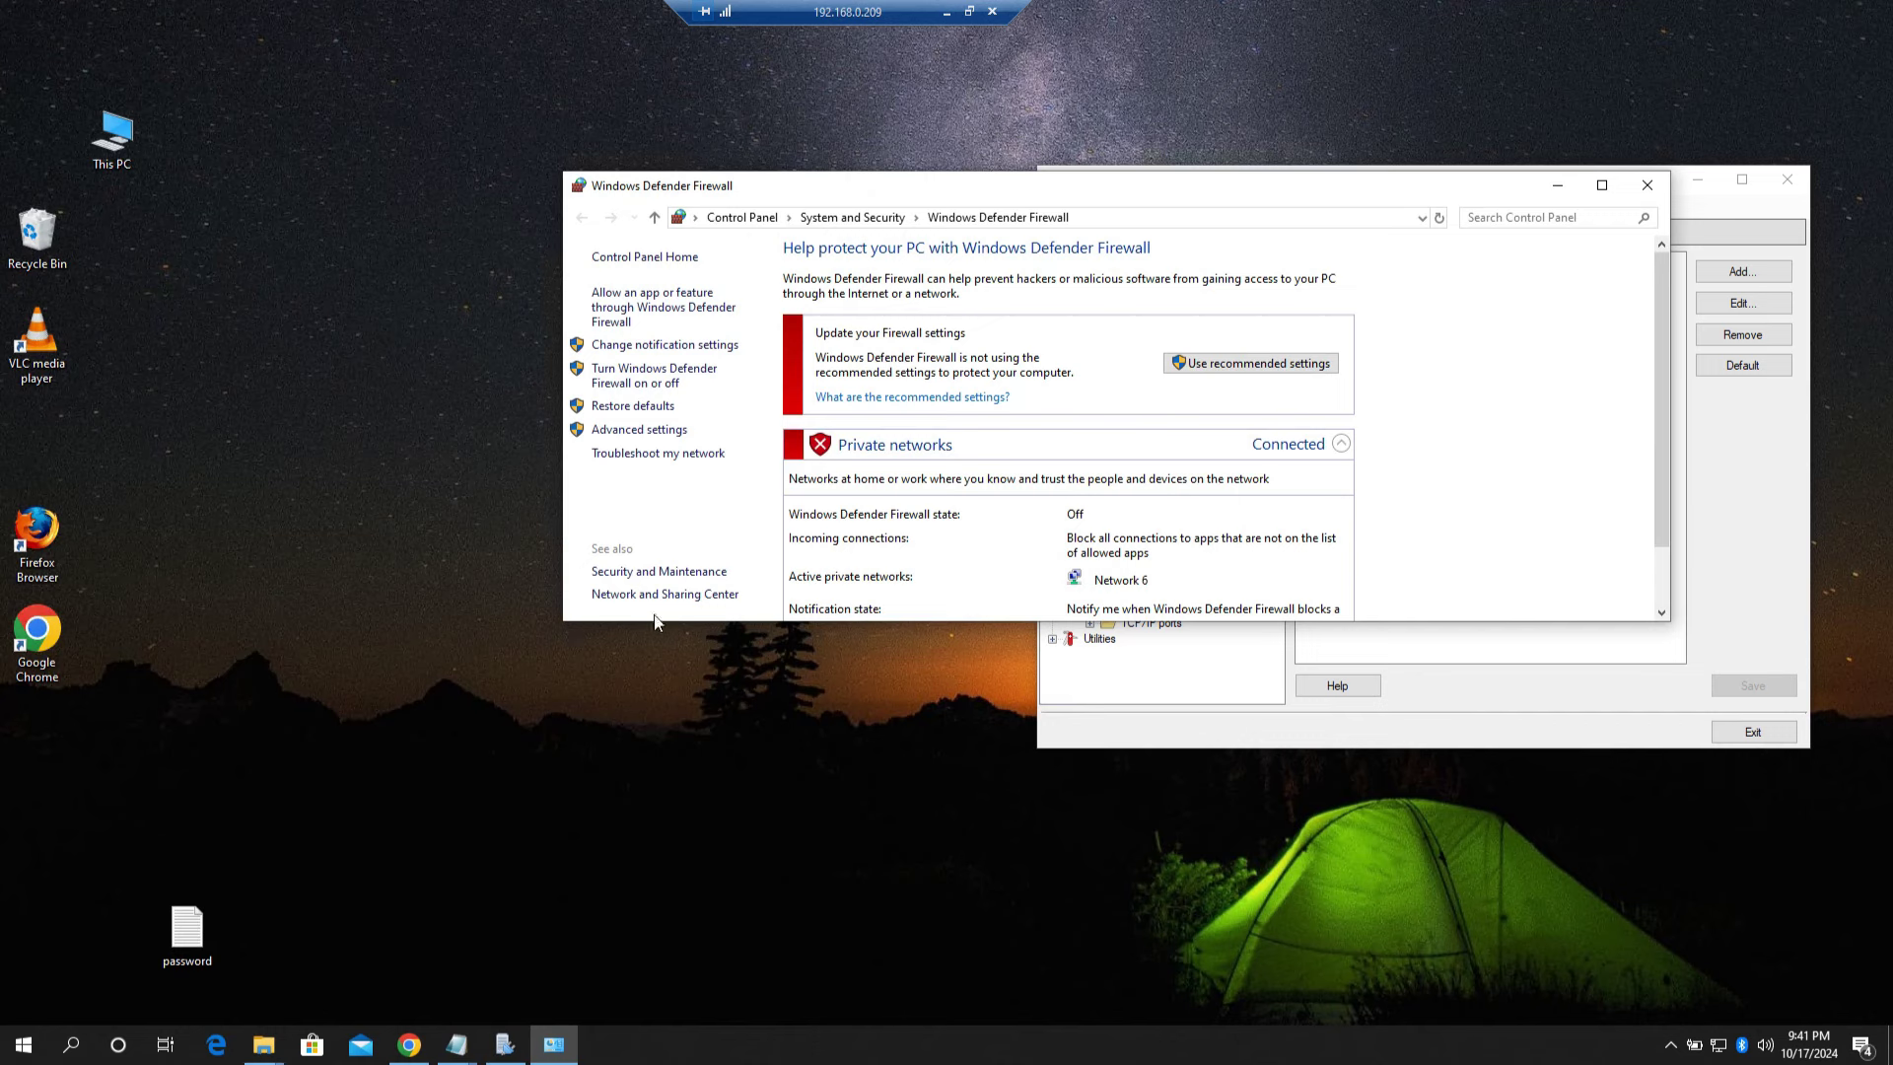
pyautogui.click(638, 430)
pyautogui.click(1560, 186)
pyautogui.click(444, 49)
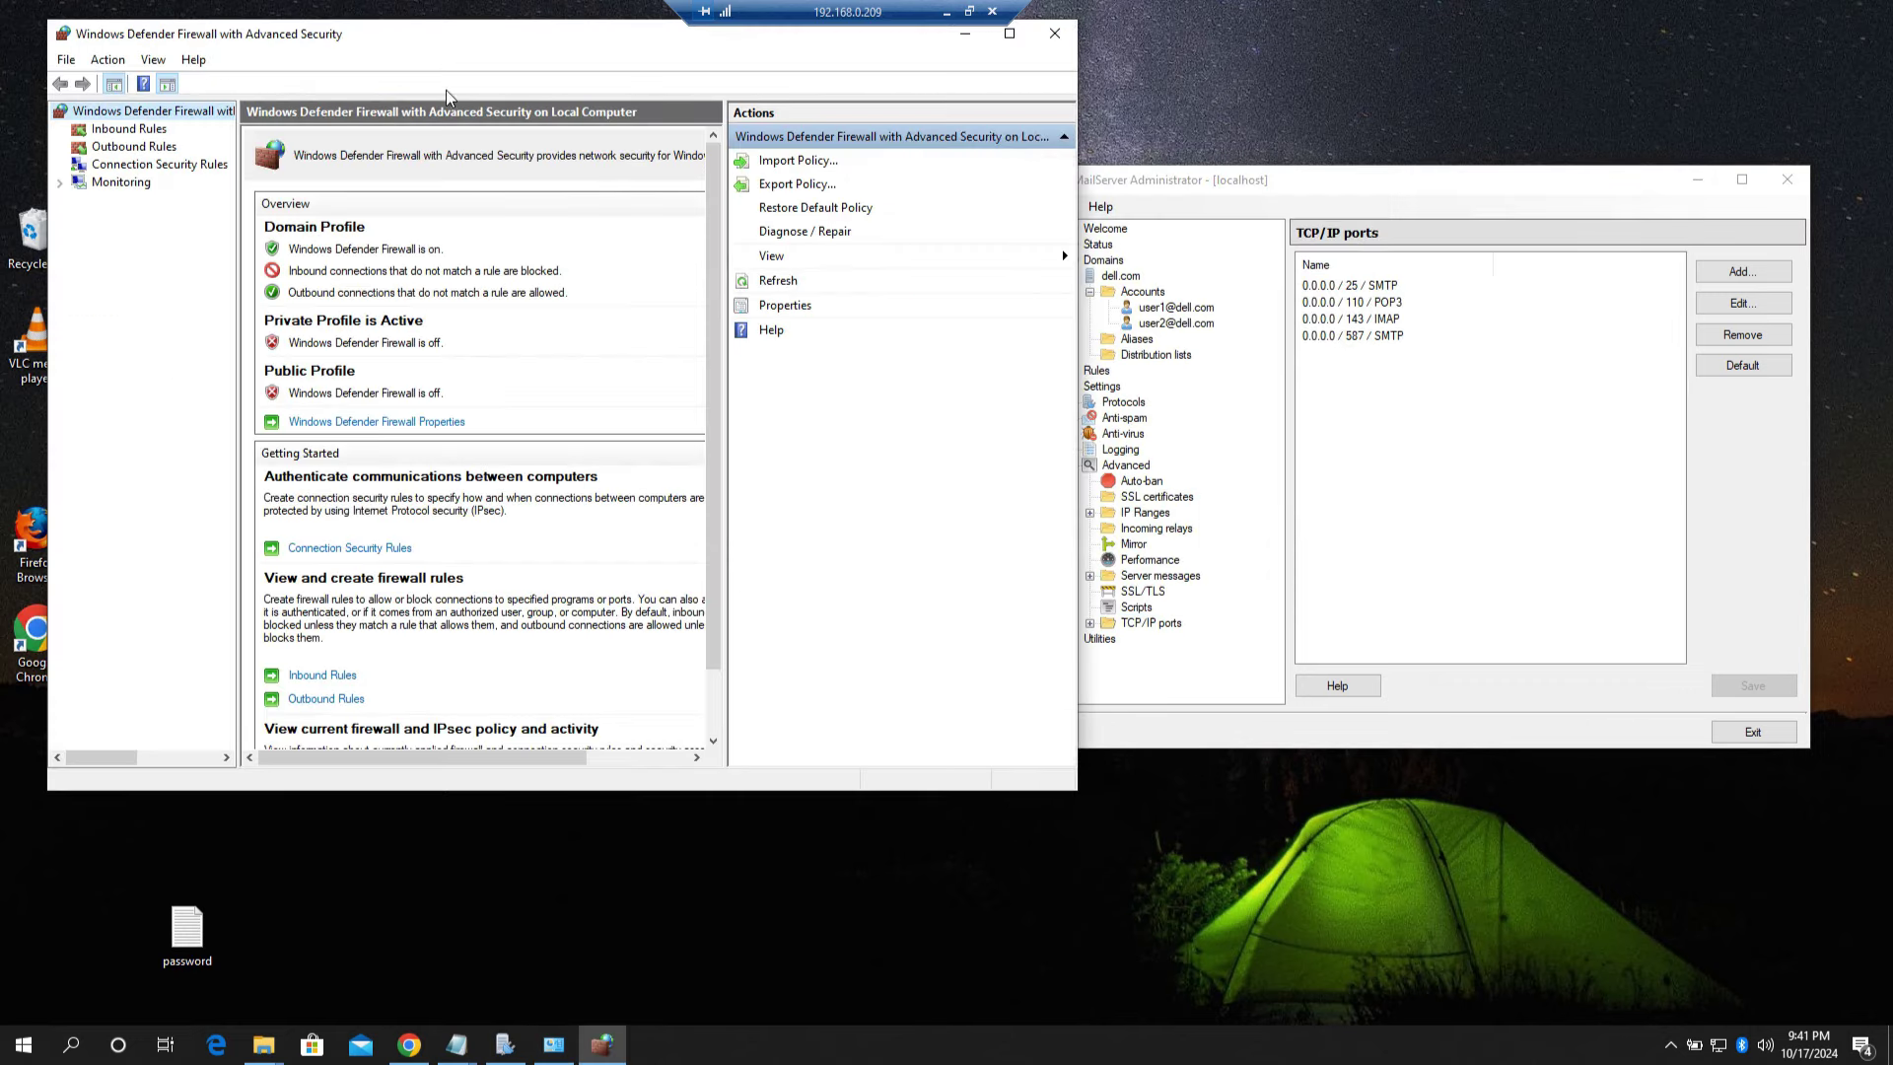
pyautogui.click(129, 130)
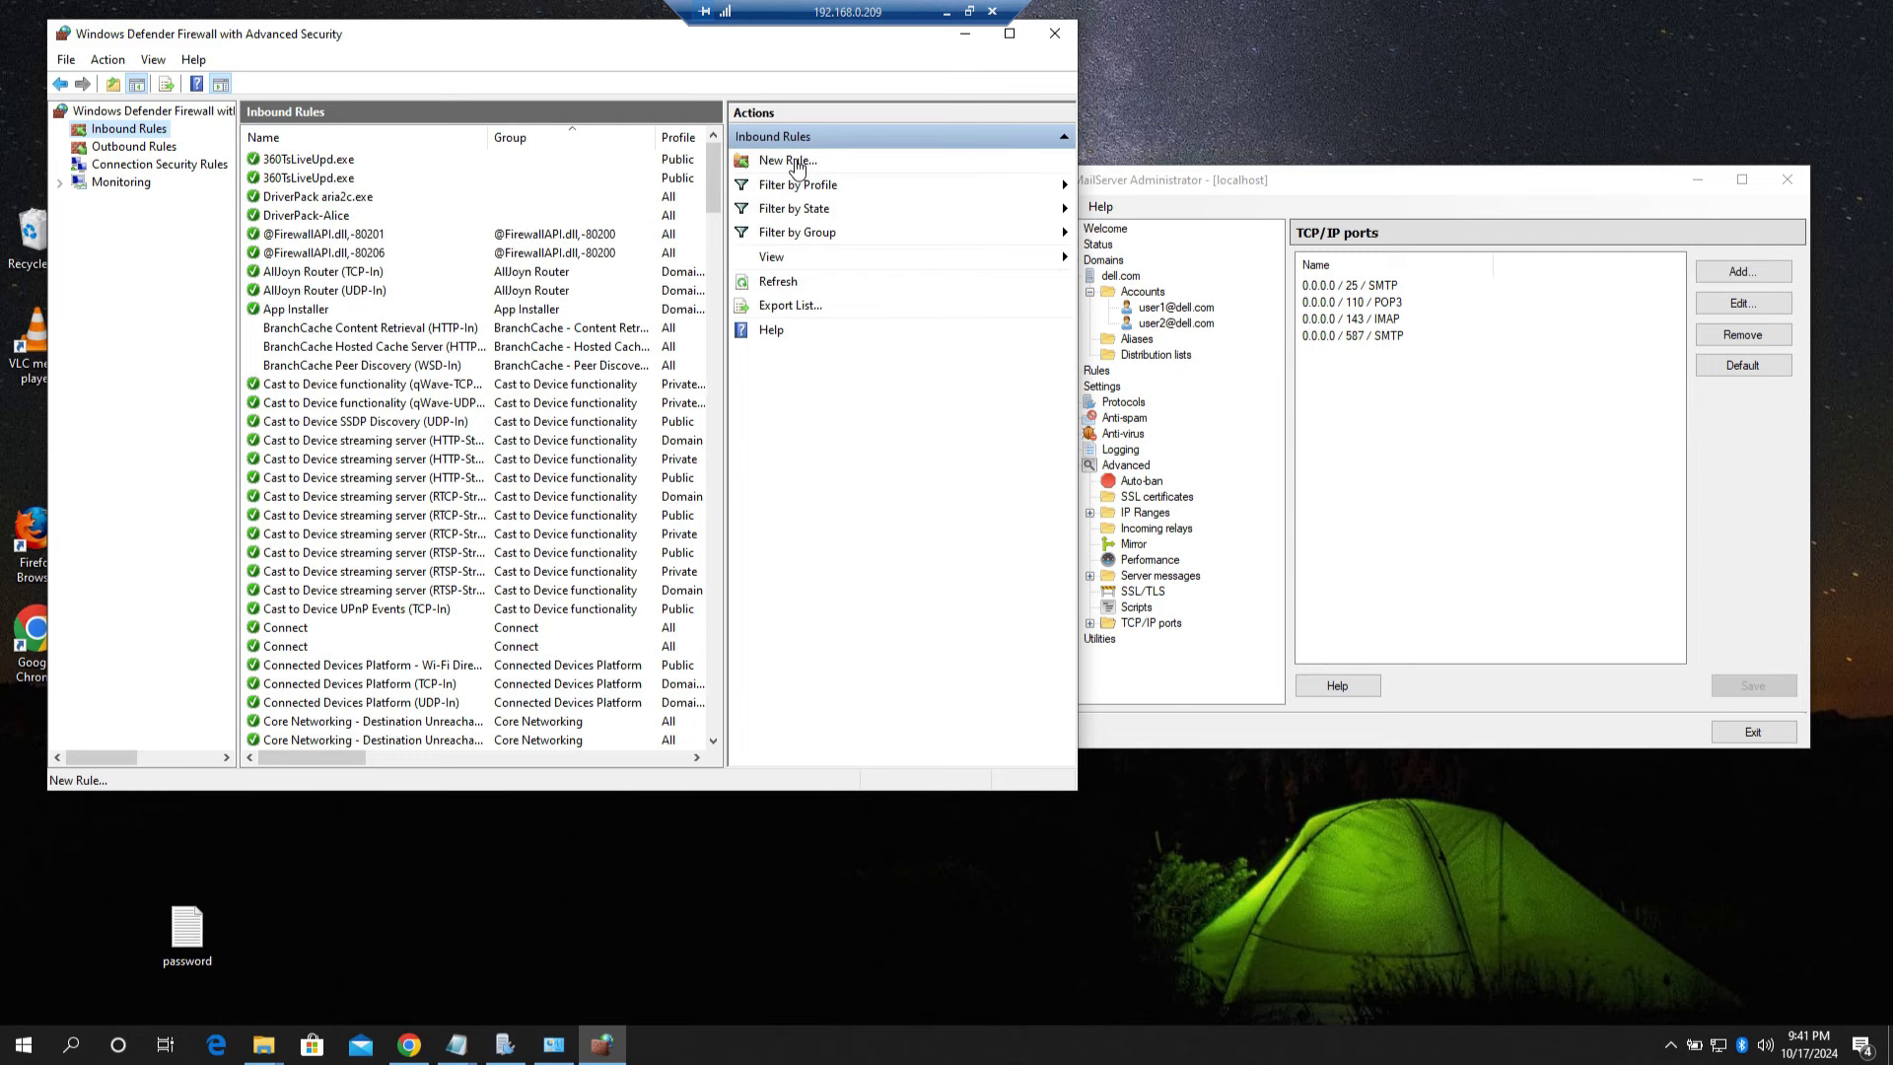
# Step: Start a new port-based inbound rule for local TCP ports 25,110,143,587
pyautogui.click(795, 163)
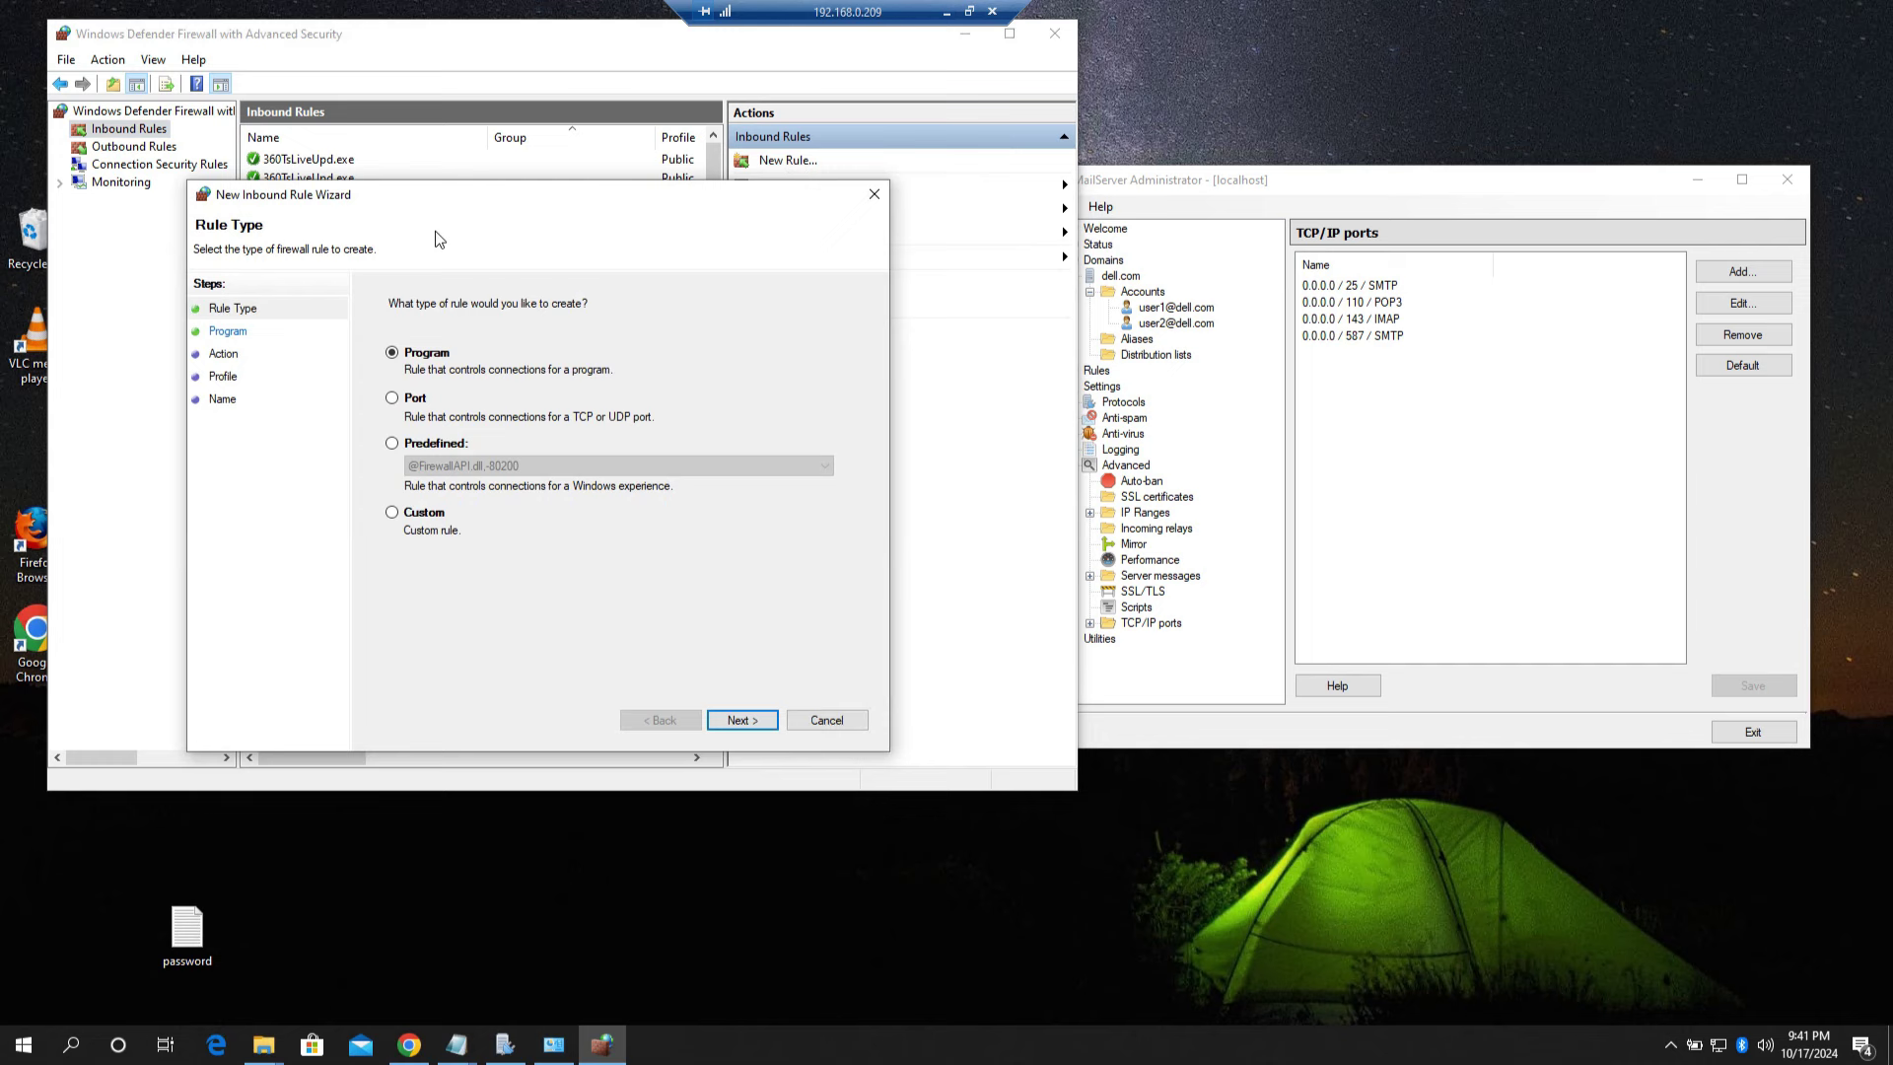
pyautogui.click(395, 401)
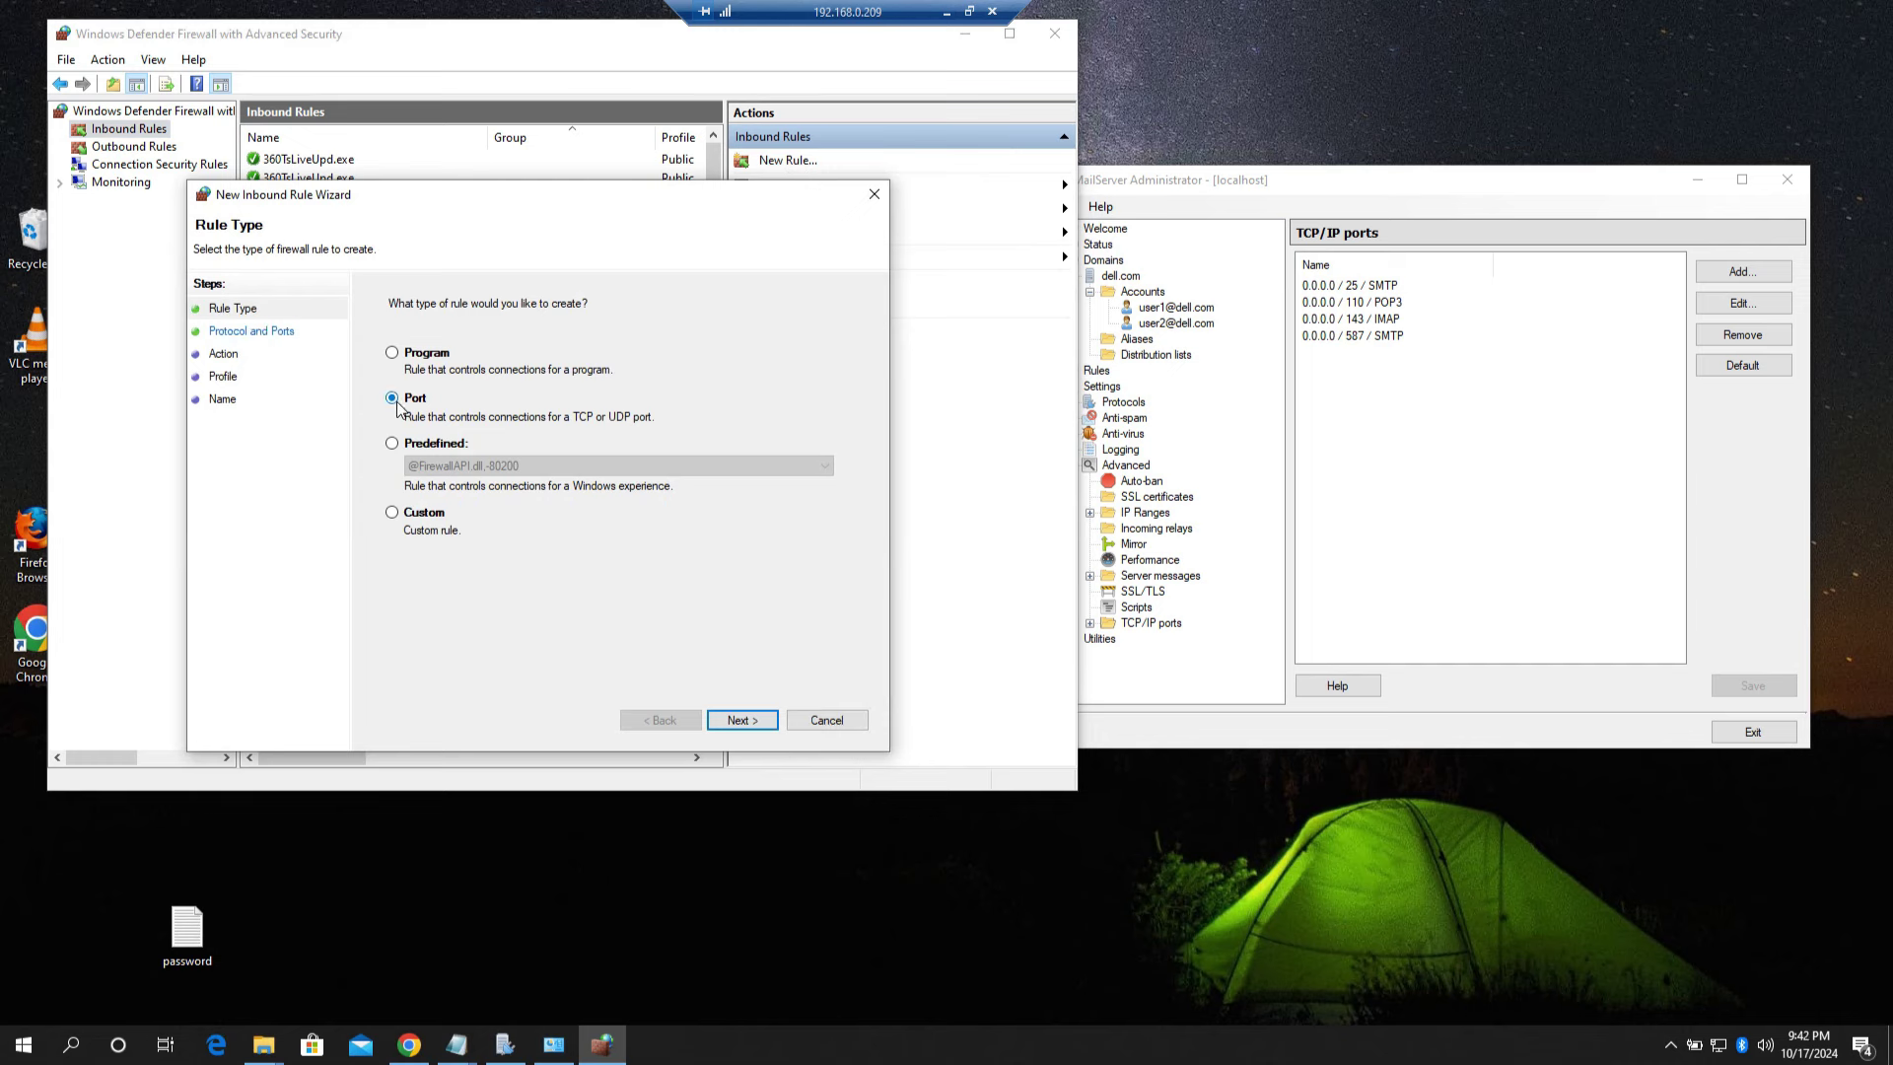
pyautogui.click(745, 719)
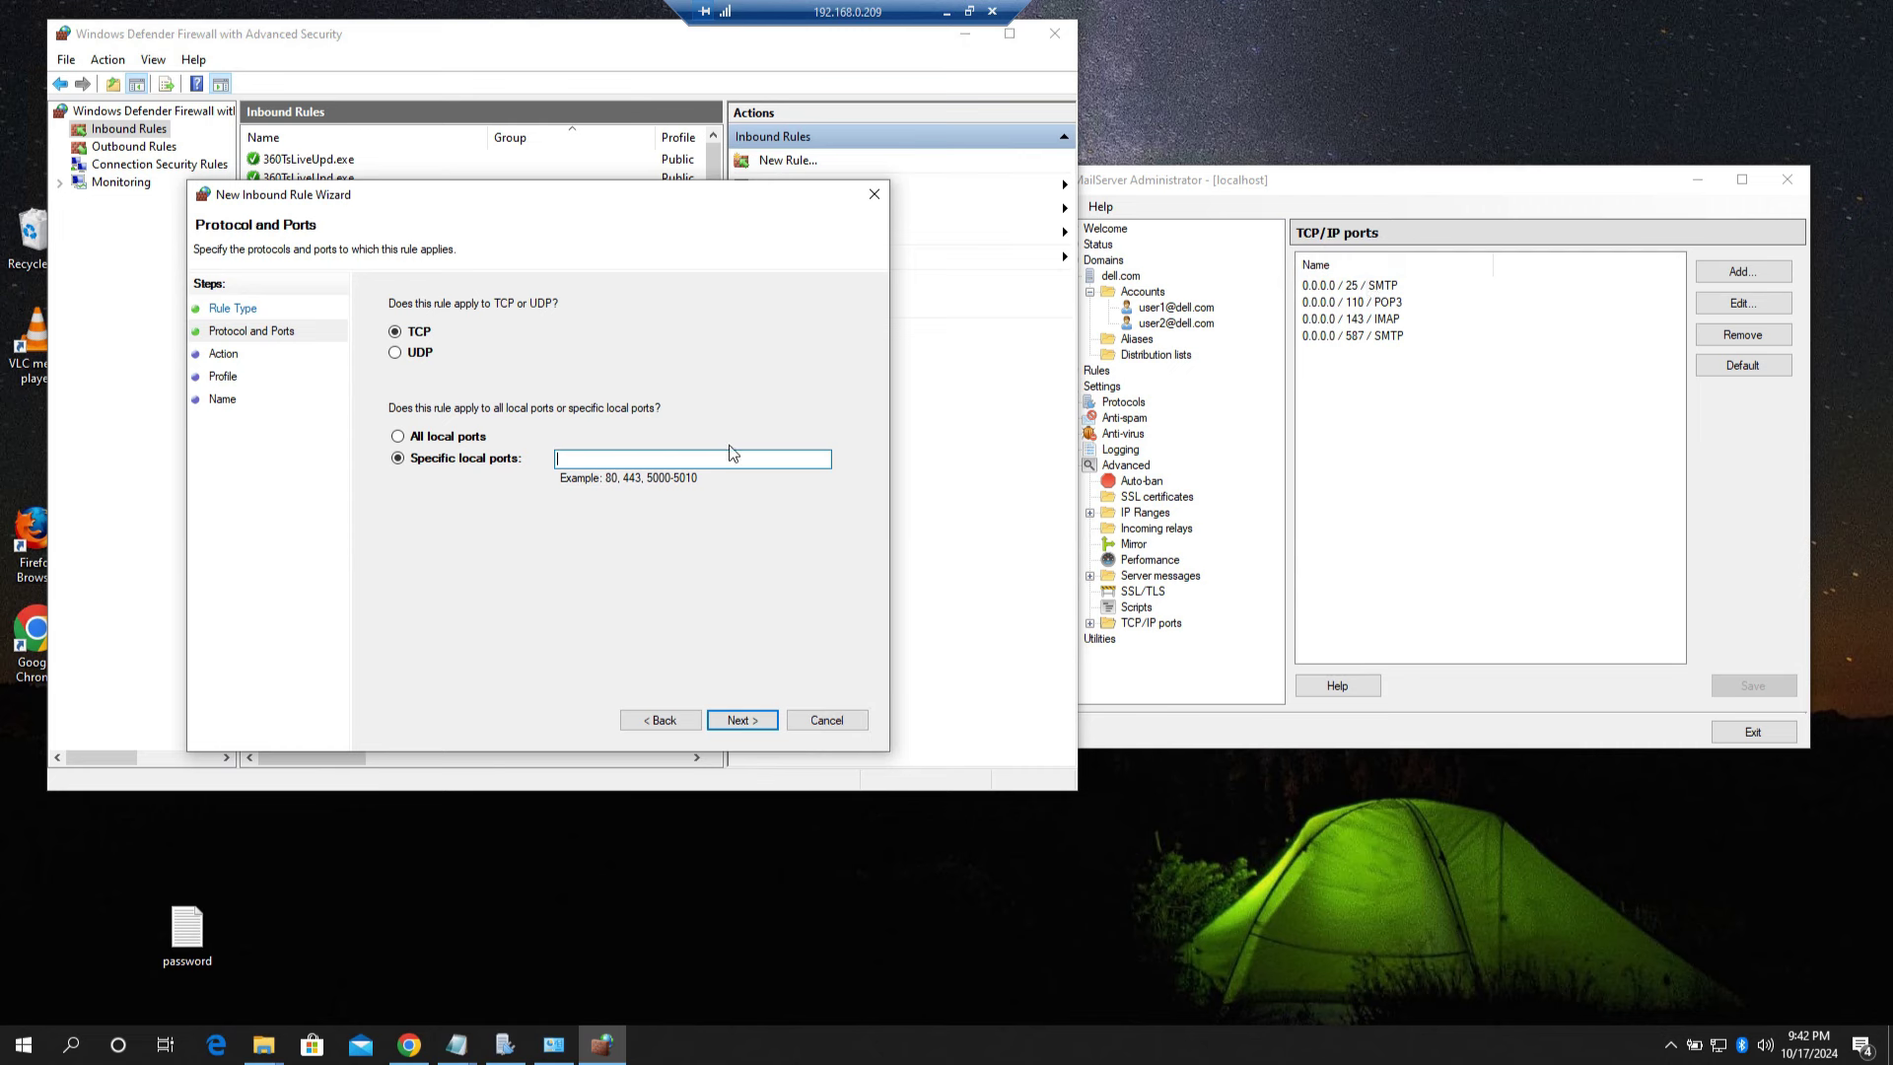
pyautogui.write('25')
pyautogui.write('110,143,587')
# Step: Allow the connection on all profiles and name the rule 'Hmail server'
pyautogui.click(735, 721)
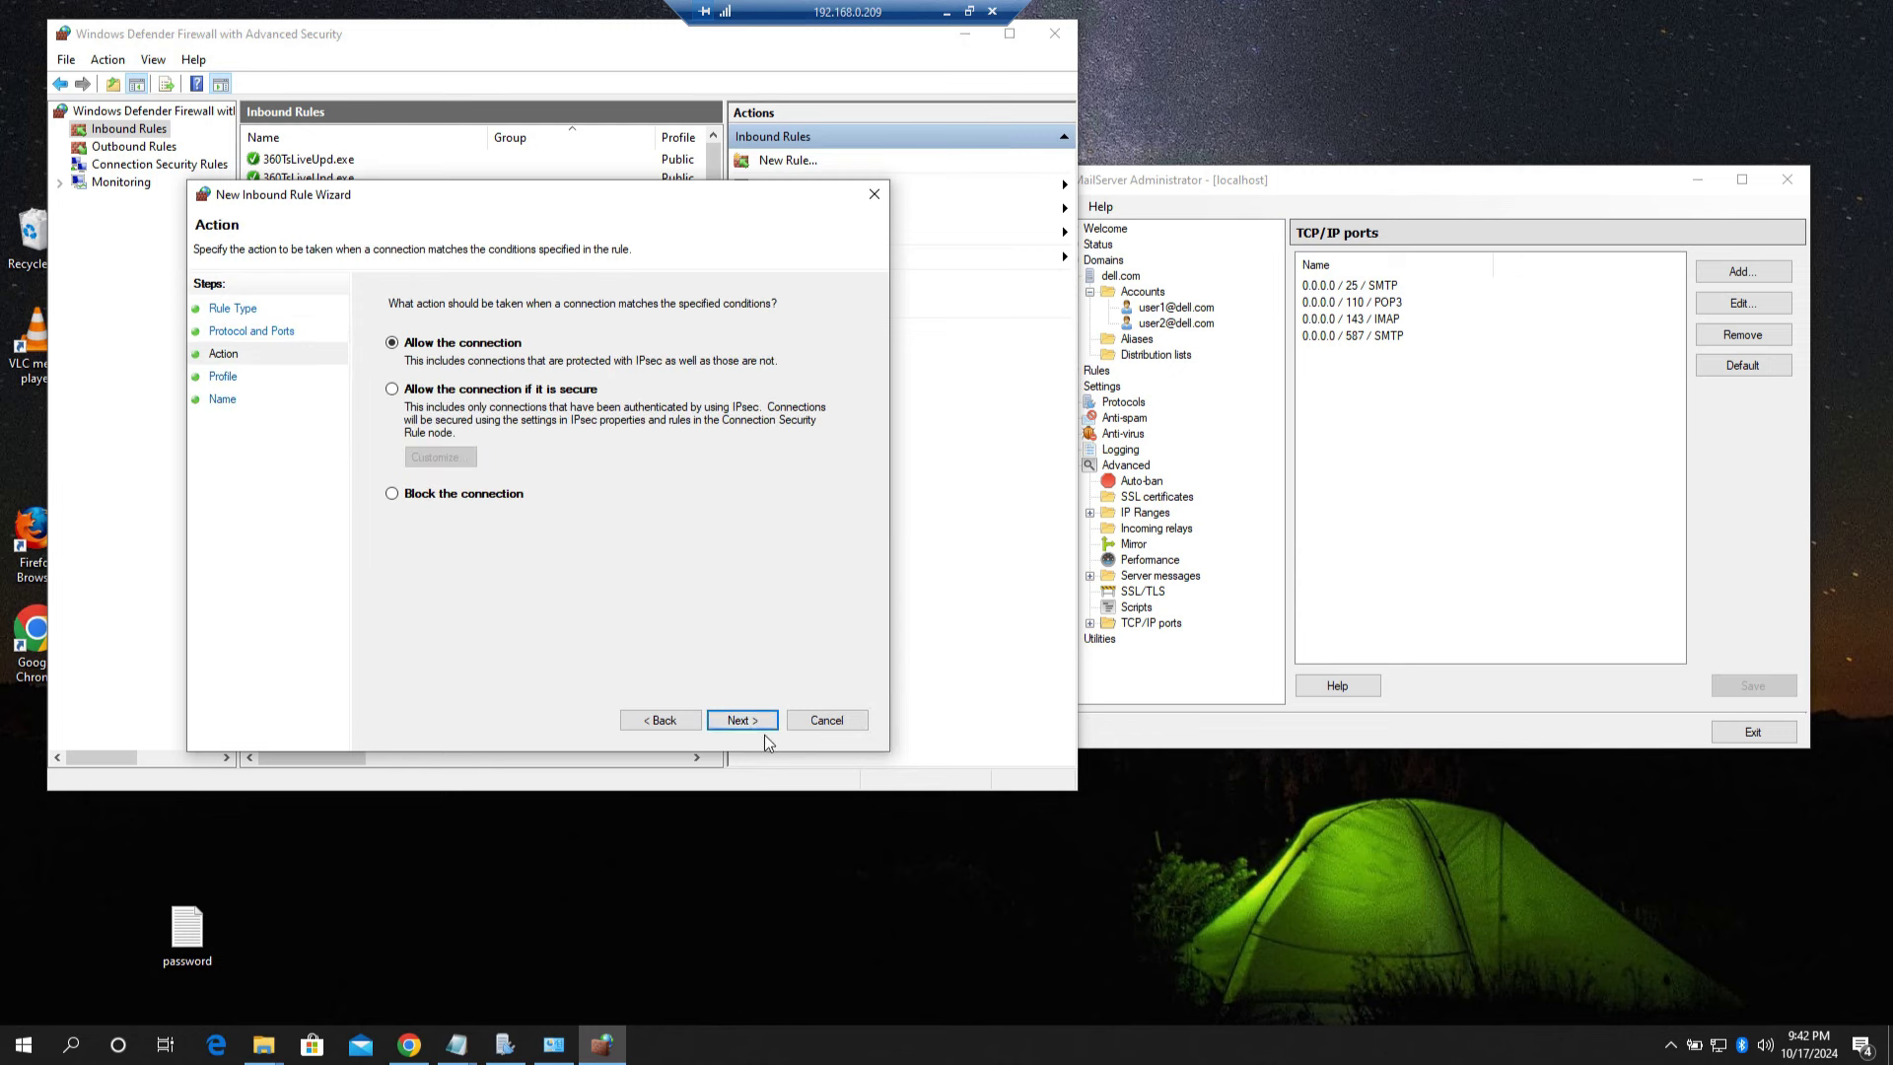
pyautogui.click(741, 721)
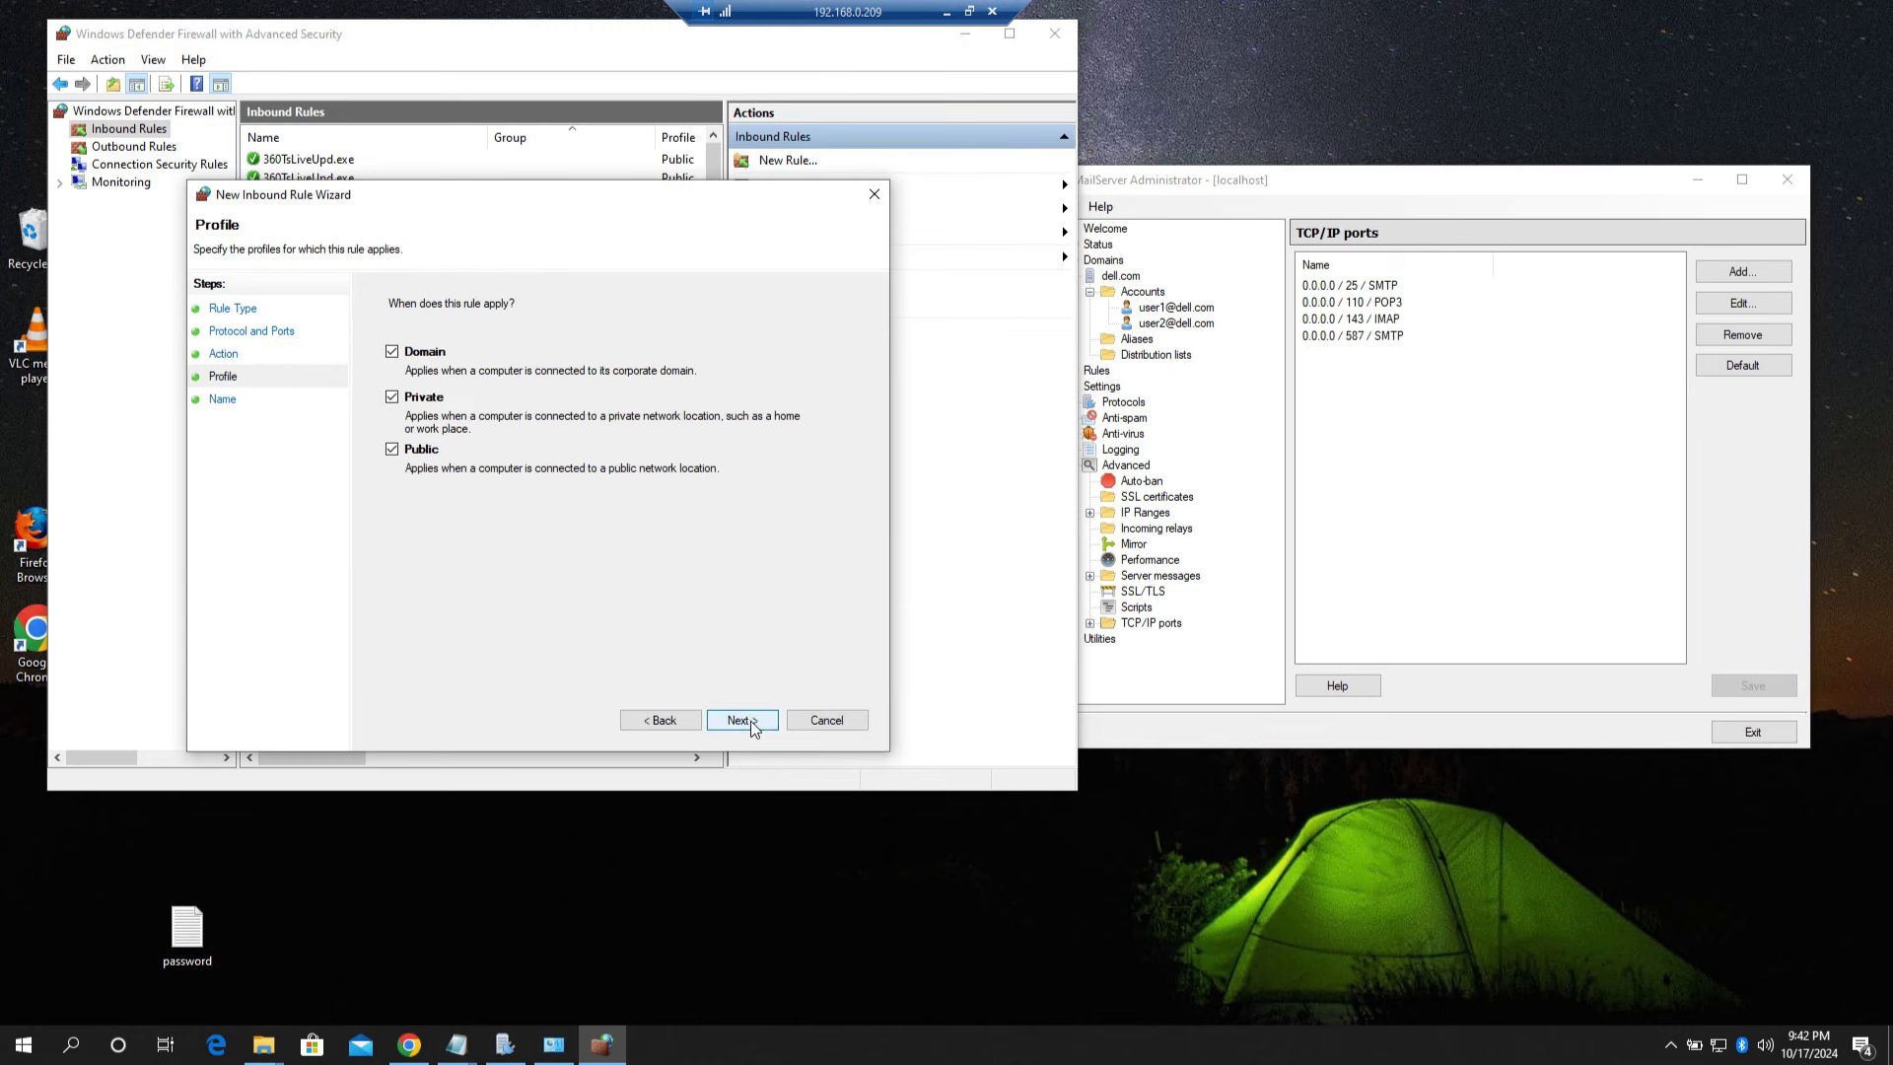
pyautogui.click(747, 720)
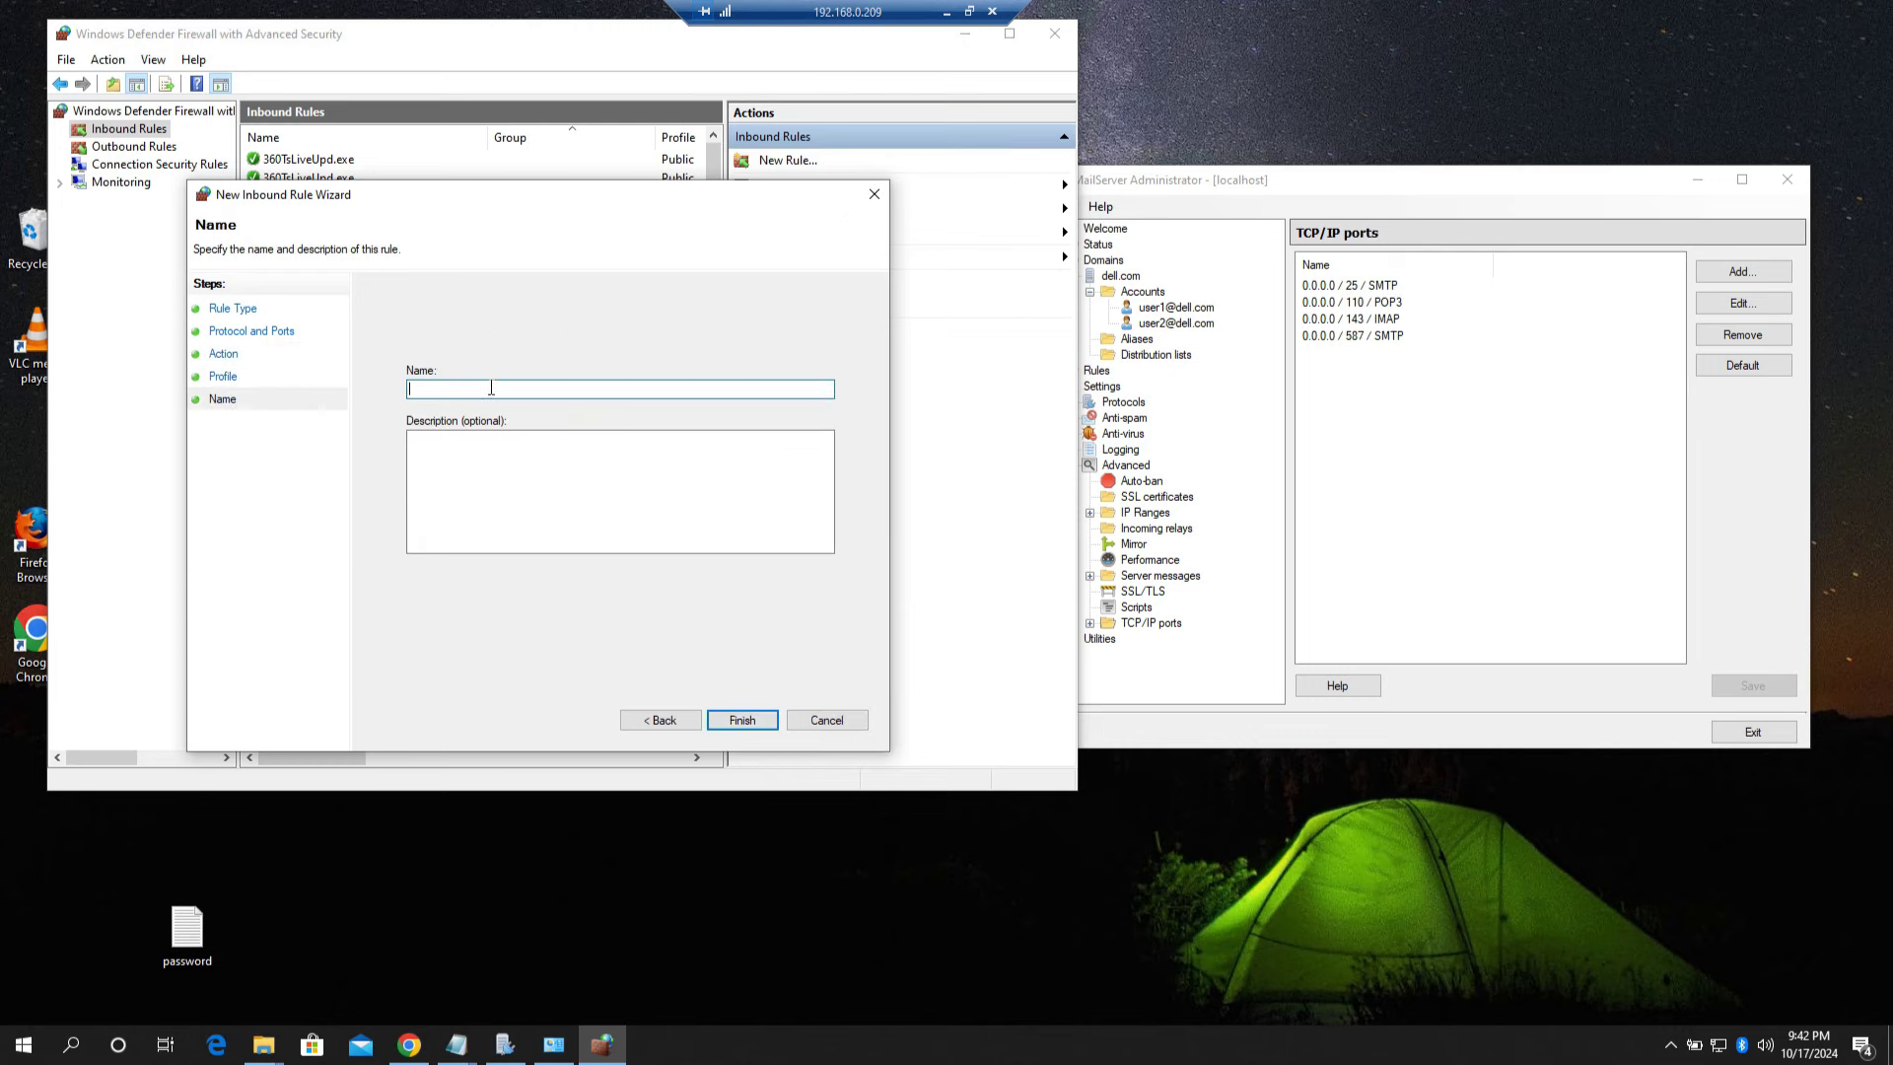
pyautogui.write('Hmail server')
pyautogui.click(741, 720)
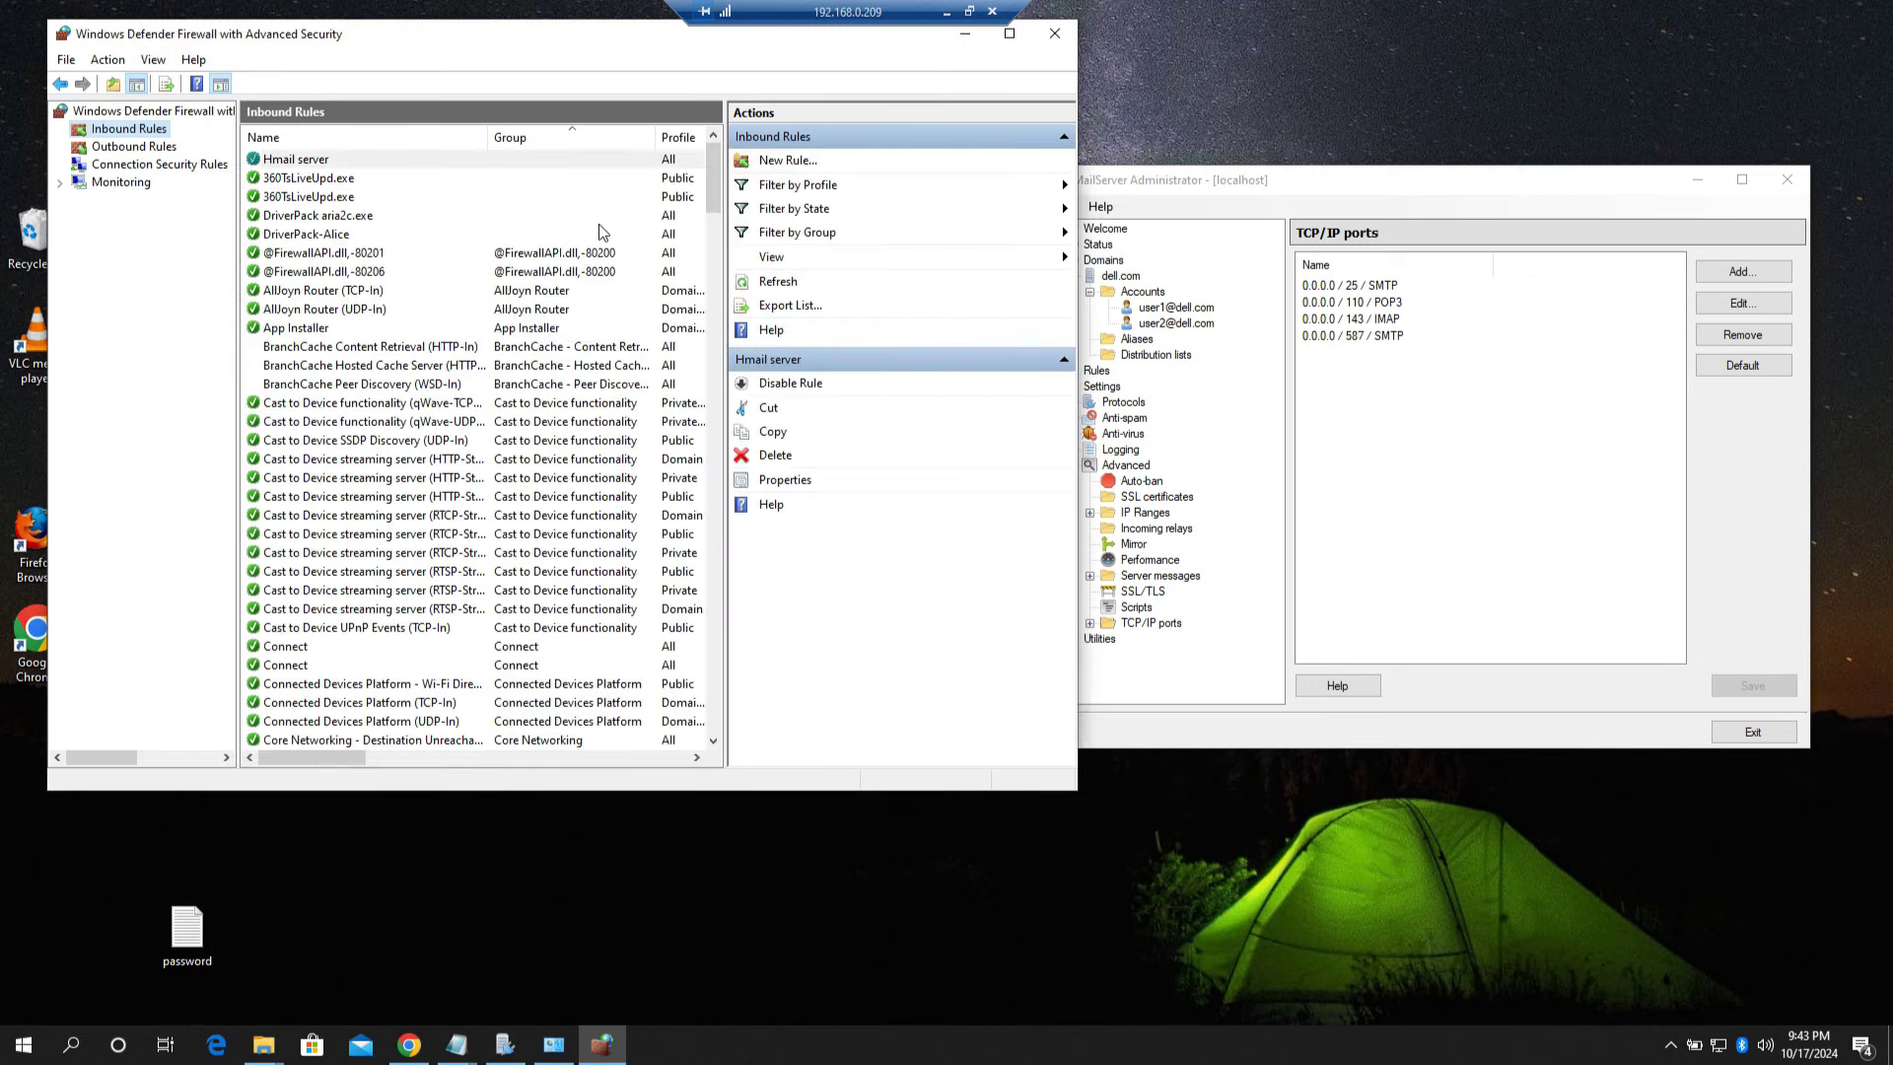
# Step: Maximize the console and confirm the Hmail server rule's Local Port column shows 25, 110, 143, 587
pyautogui.click(1008, 35)
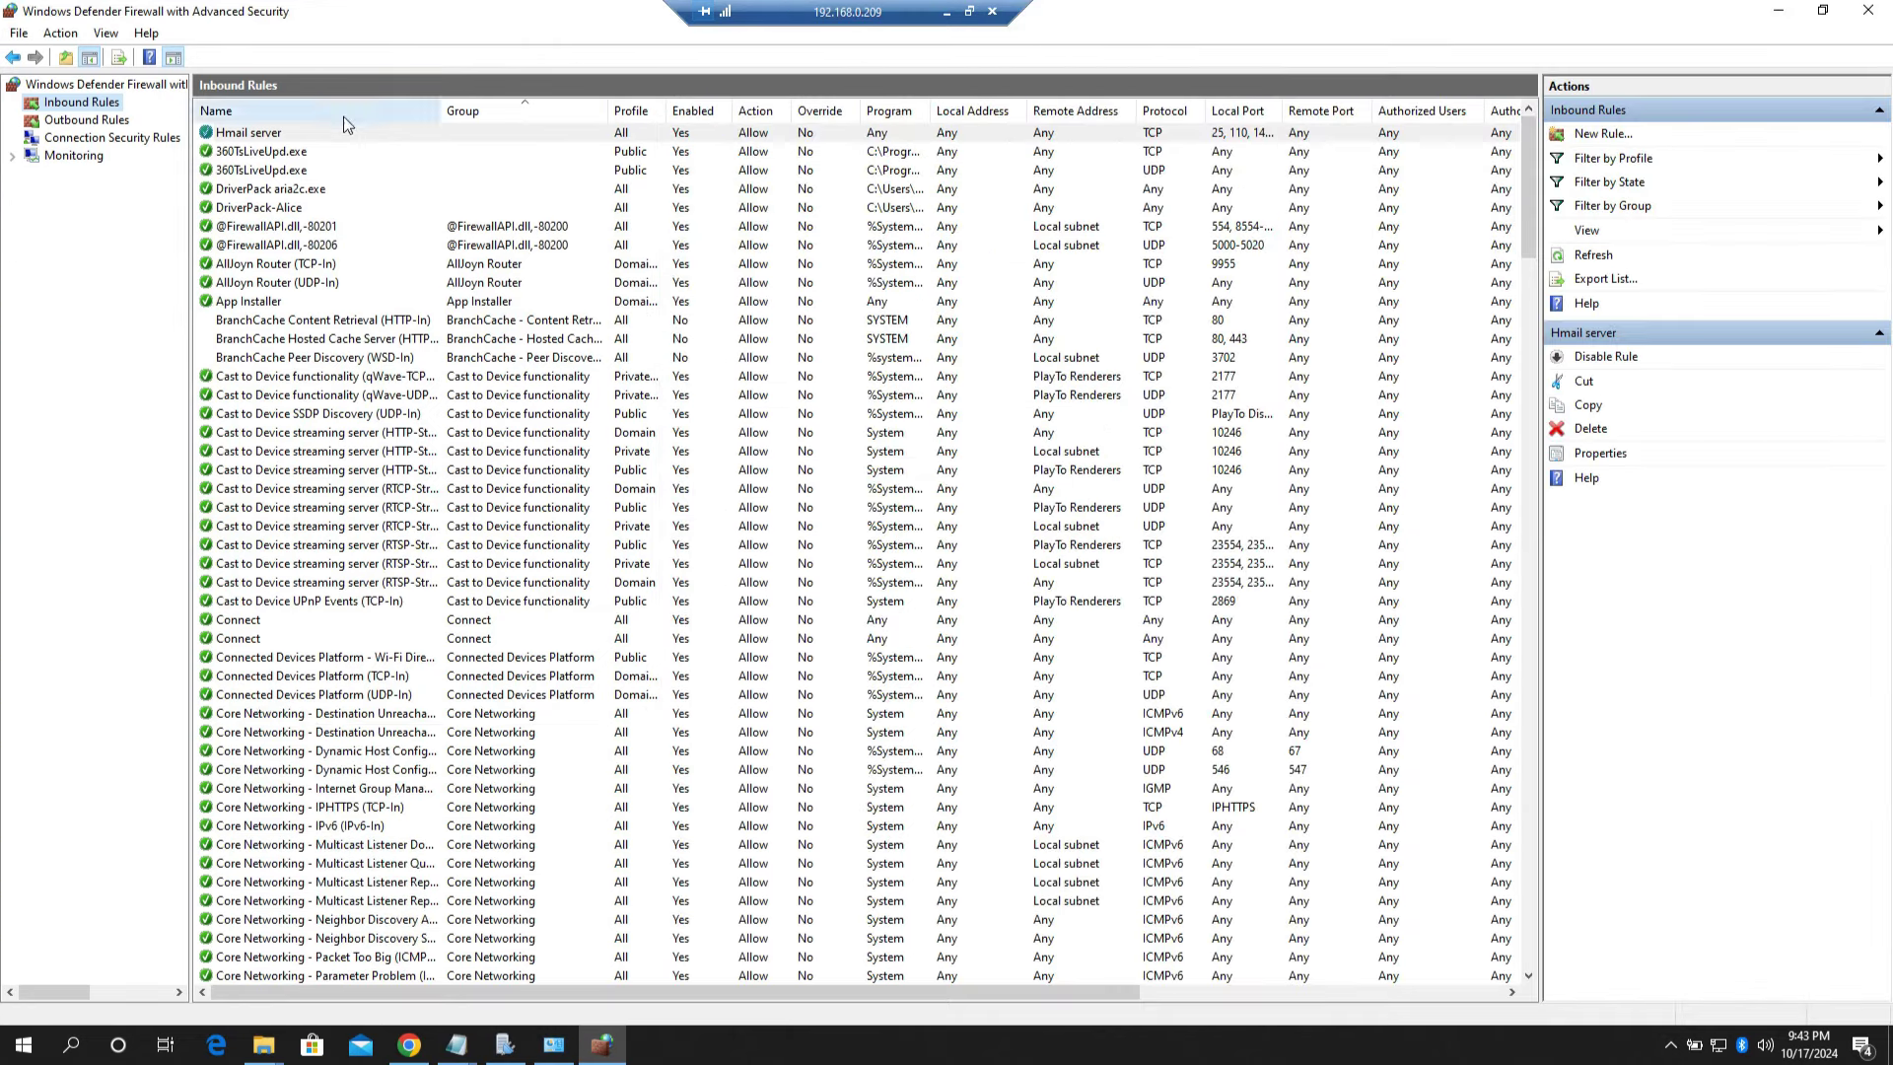
pyautogui.click(277, 141)
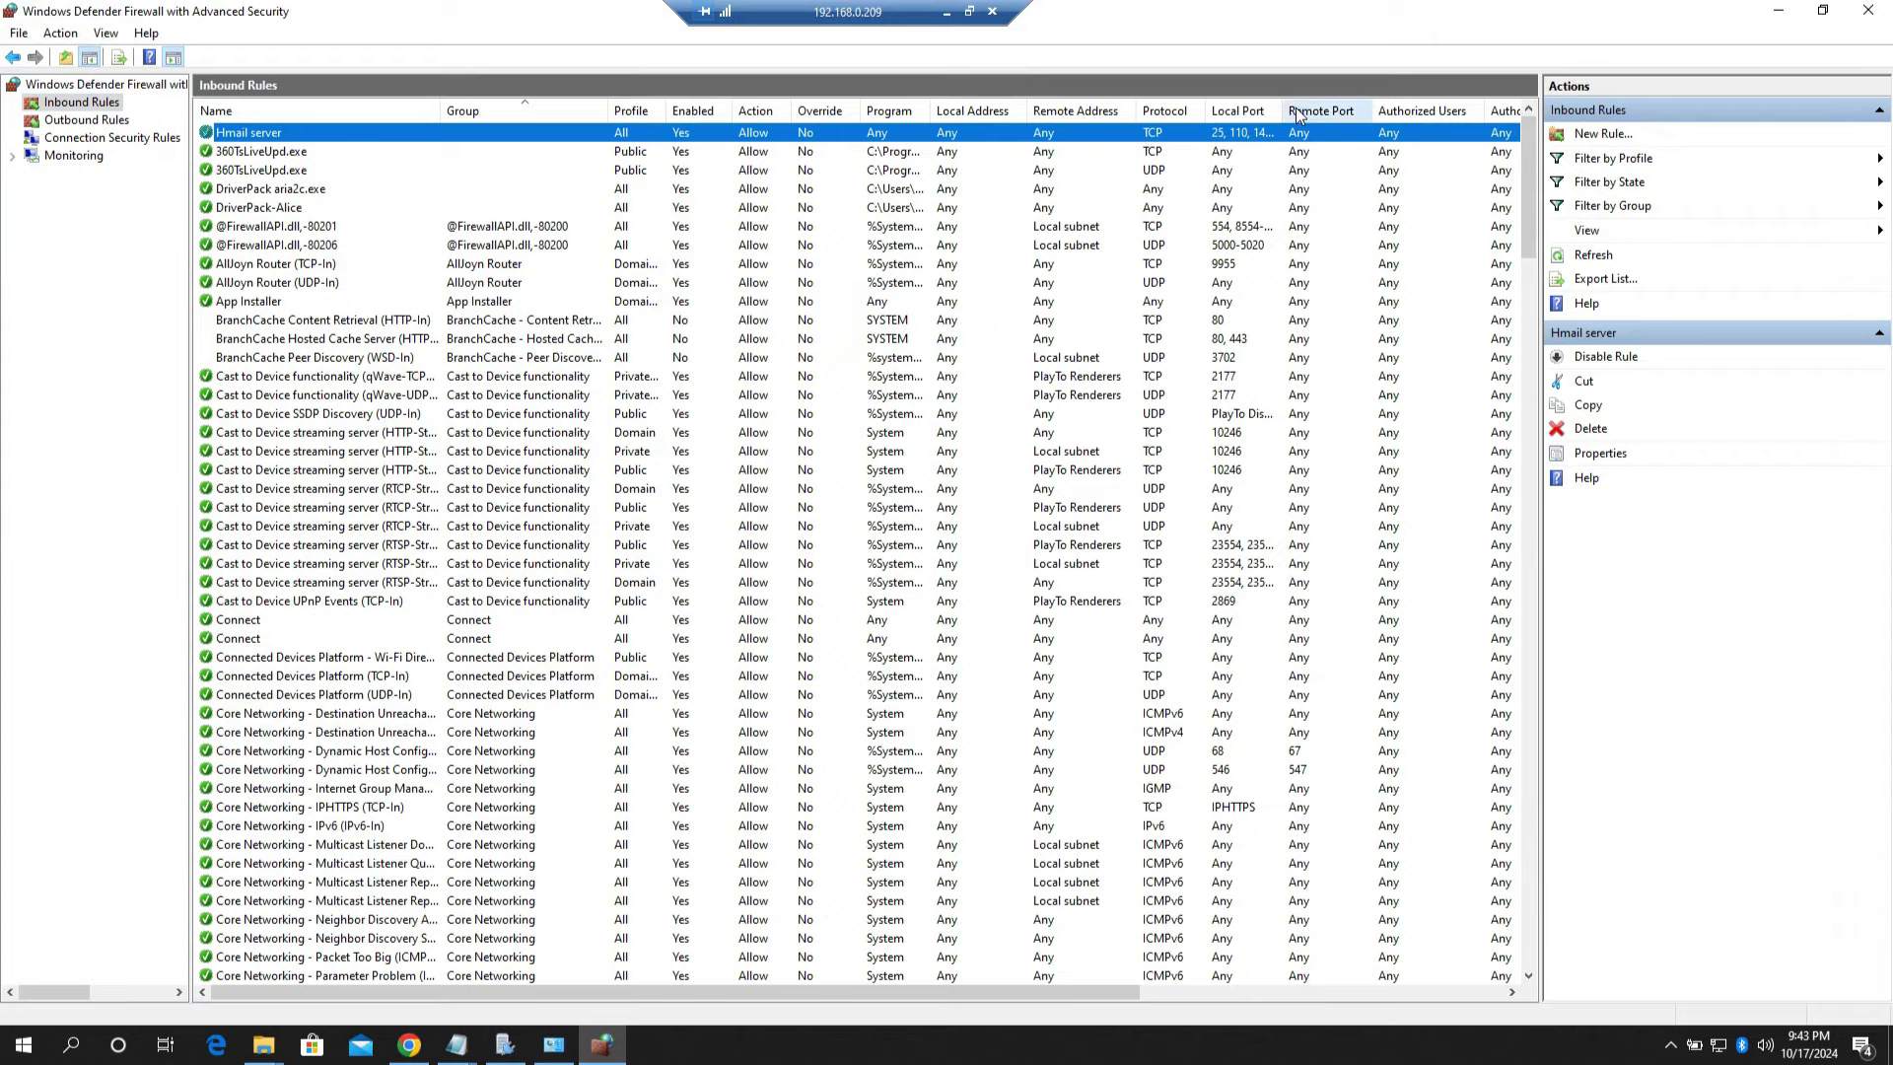
pyautogui.moveTo(1366, 105); pyautogui.dragTo(1370, 104)
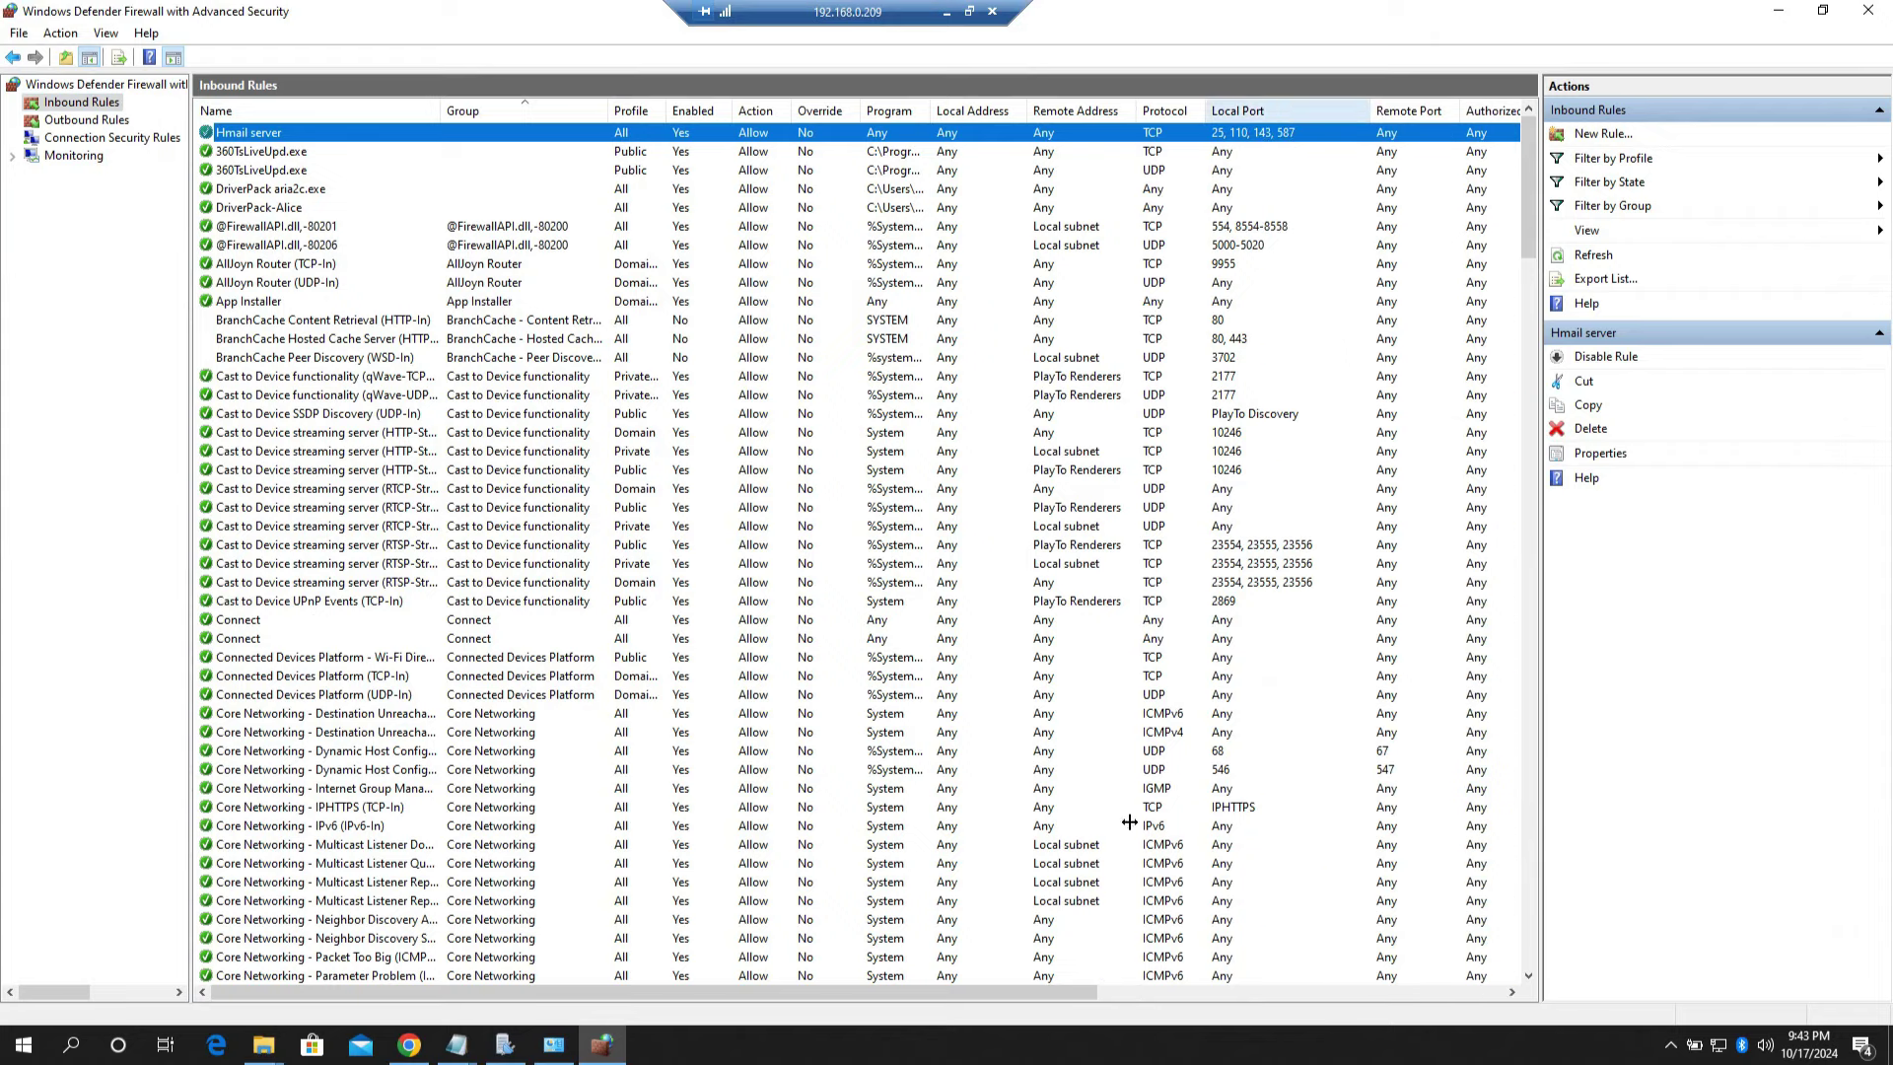
pyautogui.moveTo(1078, 986)
pyautogui.mouseDown()
pyautogui.moveTo(1417, 960)
pyautogui.moveTo(1053, 968)
pyautogui.mouseUp()
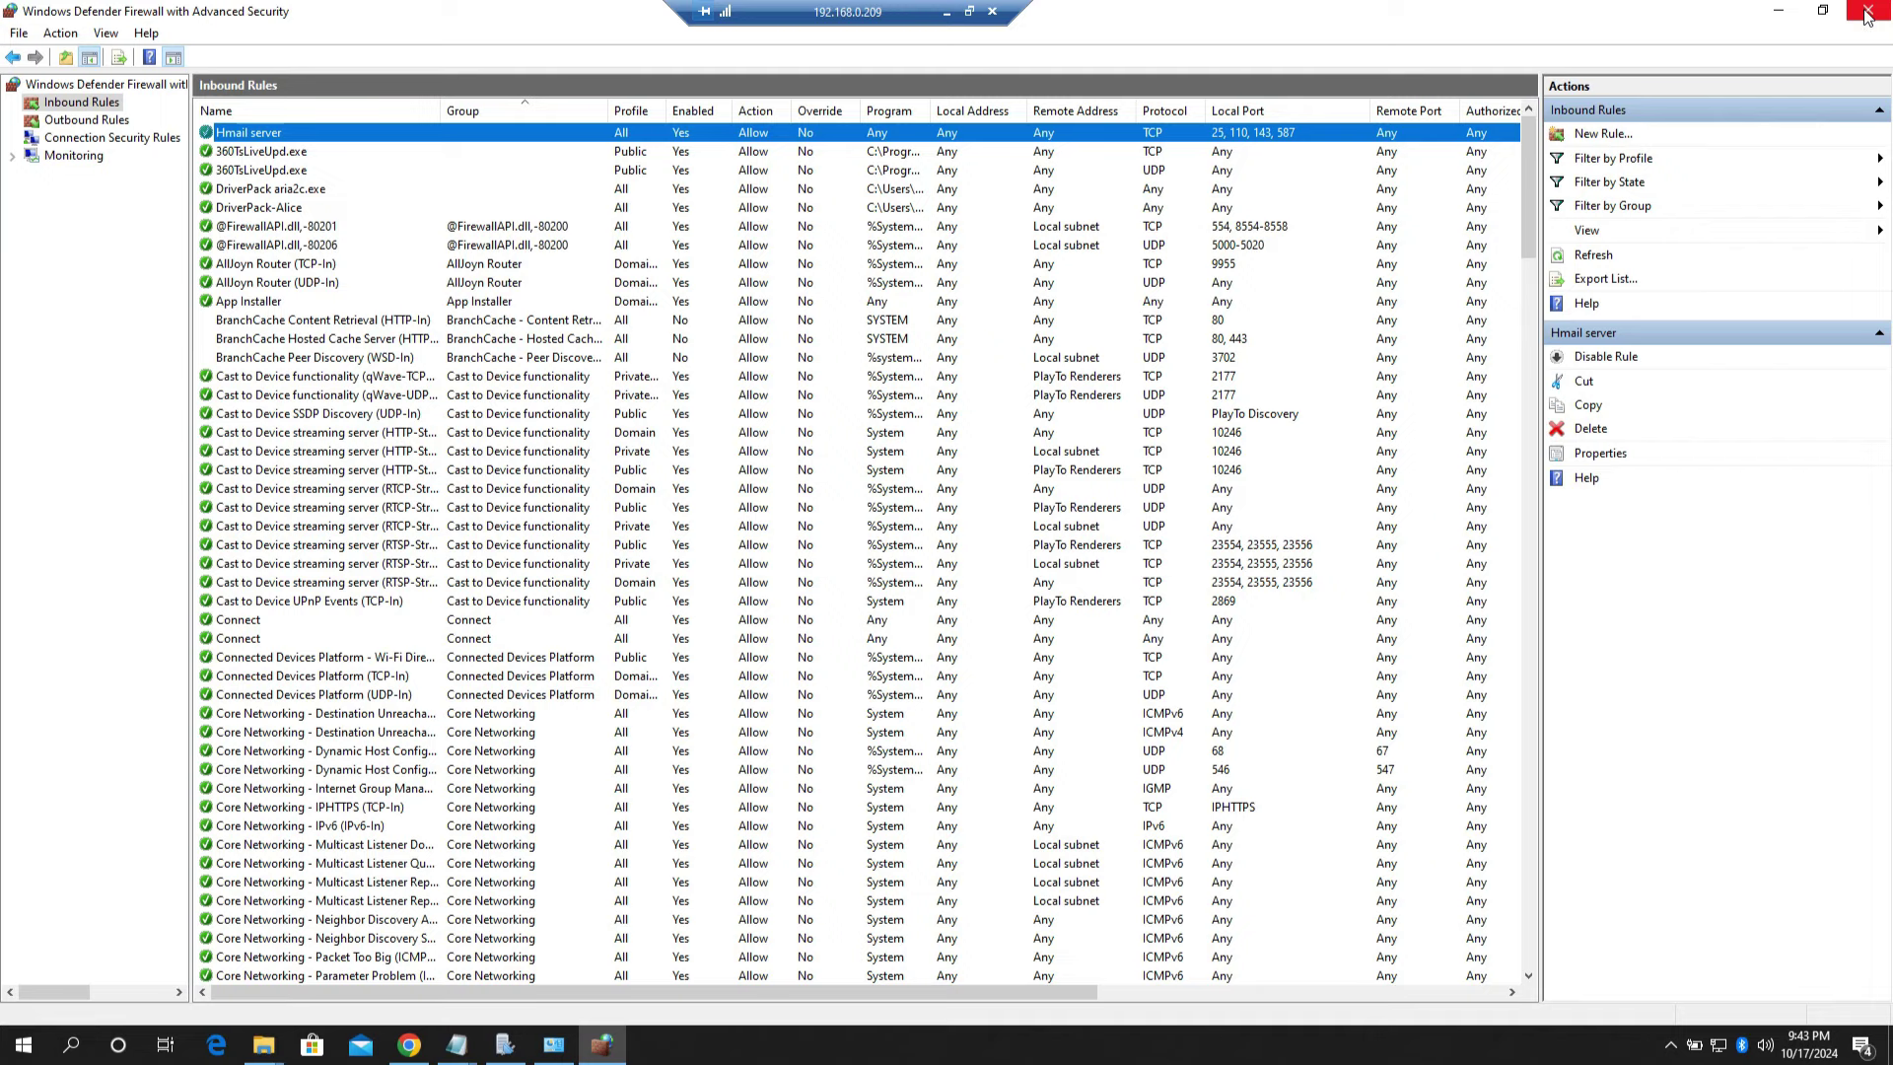
# Step: Close the firewall console and open the network adapter list from the Network icon's properties
pyautogui.click(1866, 13)
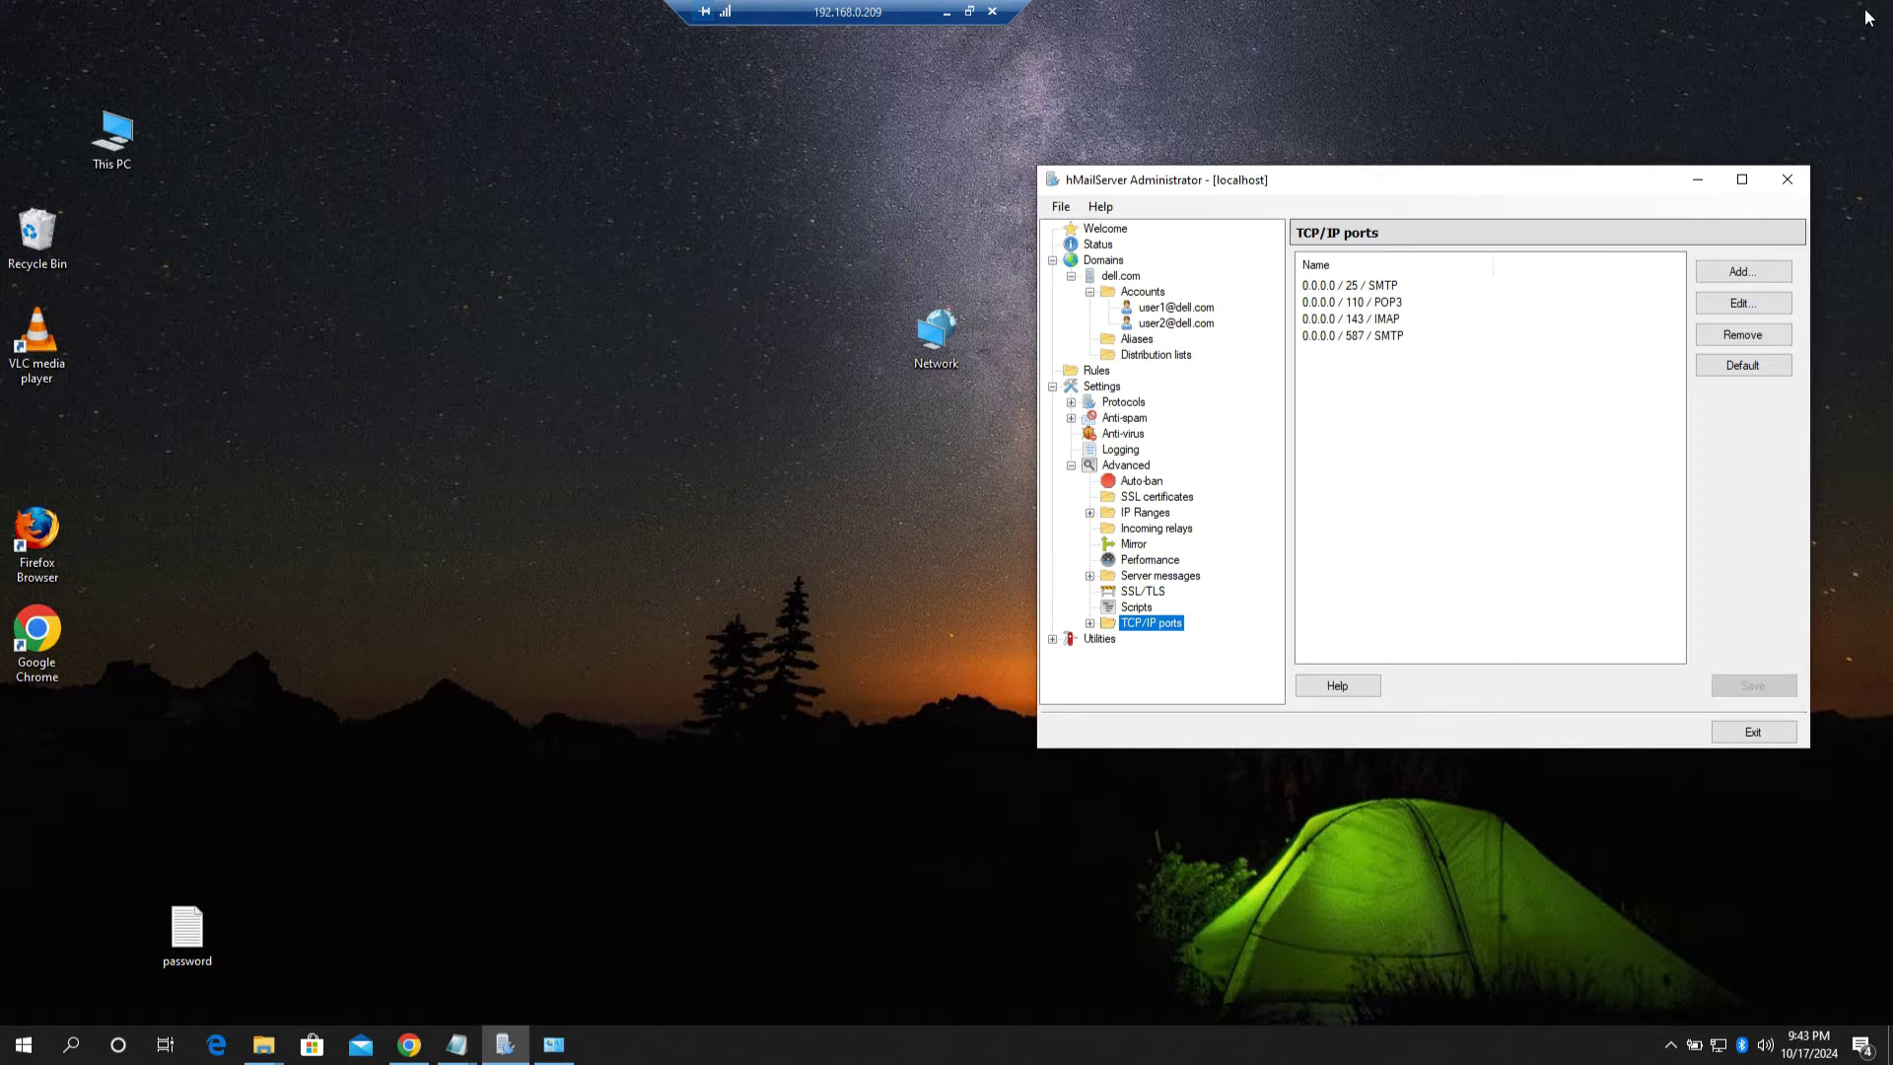
pyautogui.moveTo(1393, 181); pyautogui.dragTo(1418, 163)
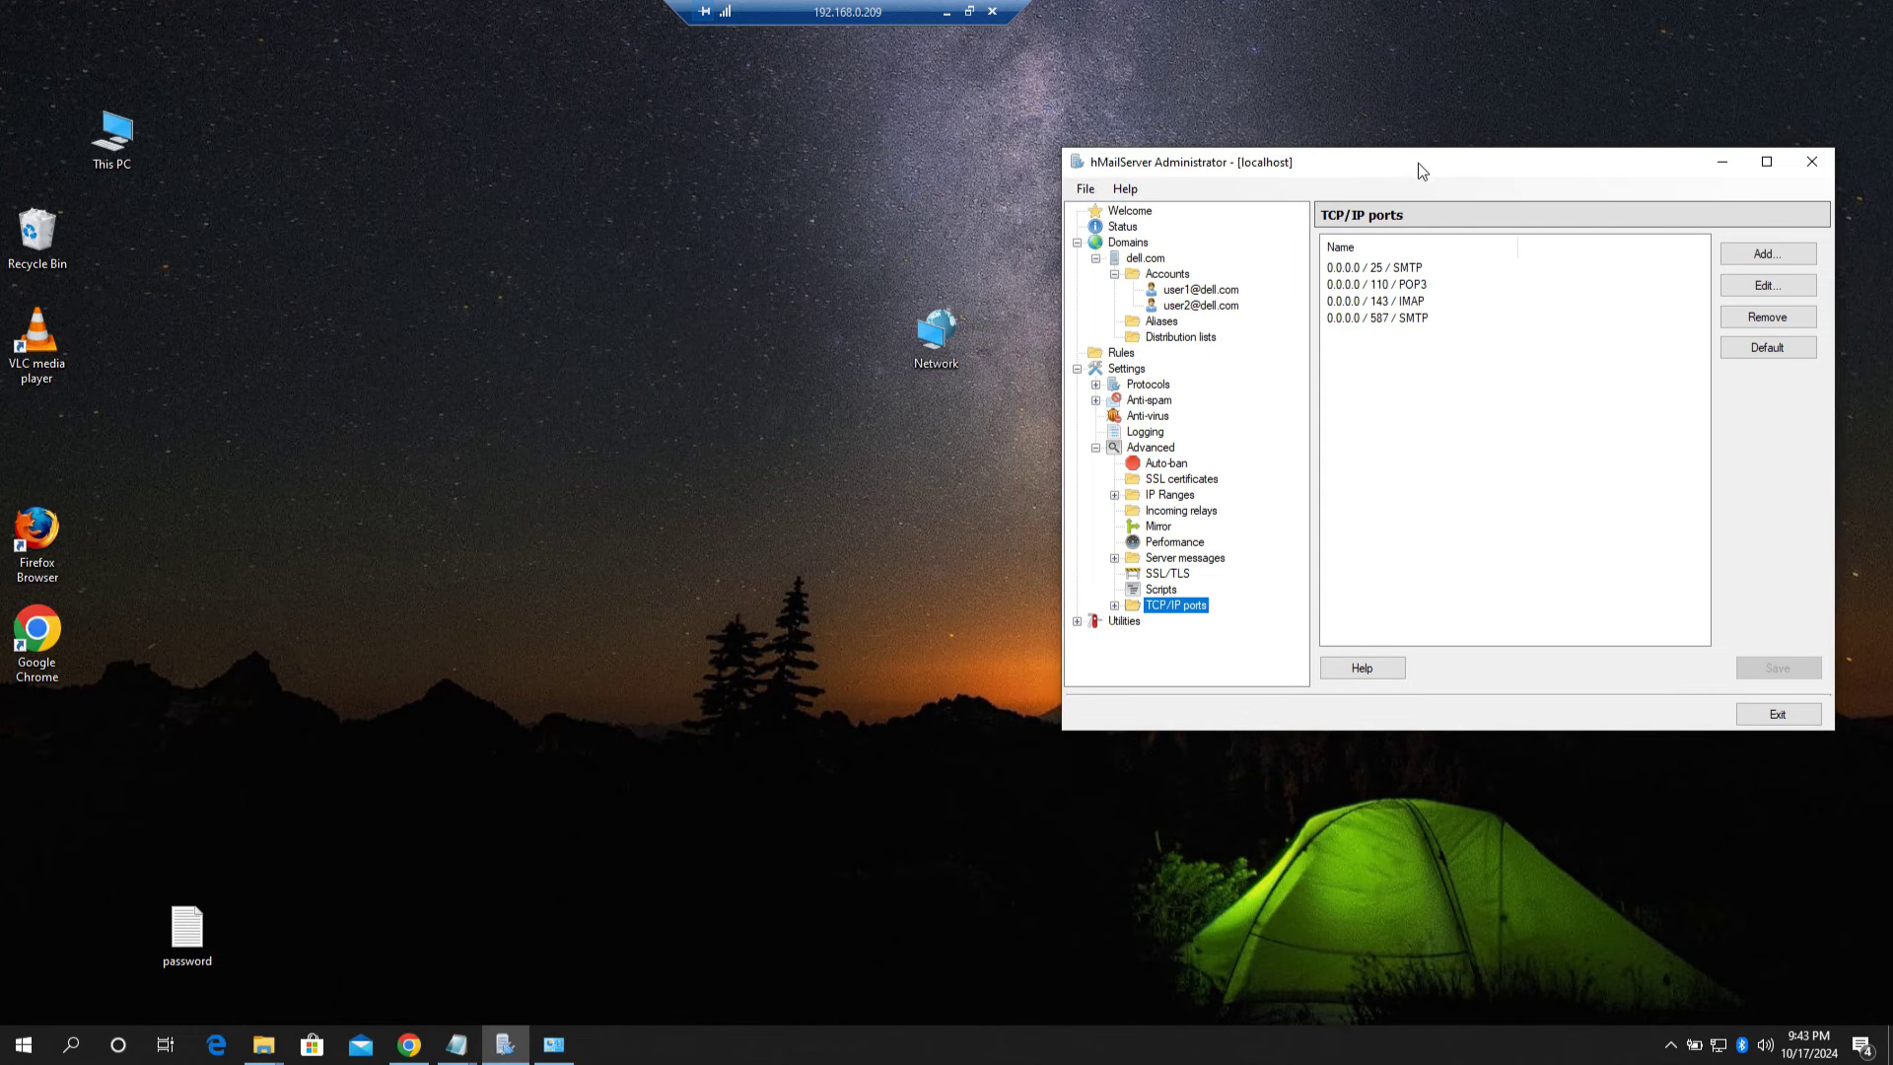
pyautogui.moveTo(935, 334); pyautogui.dragTo(356, 279)
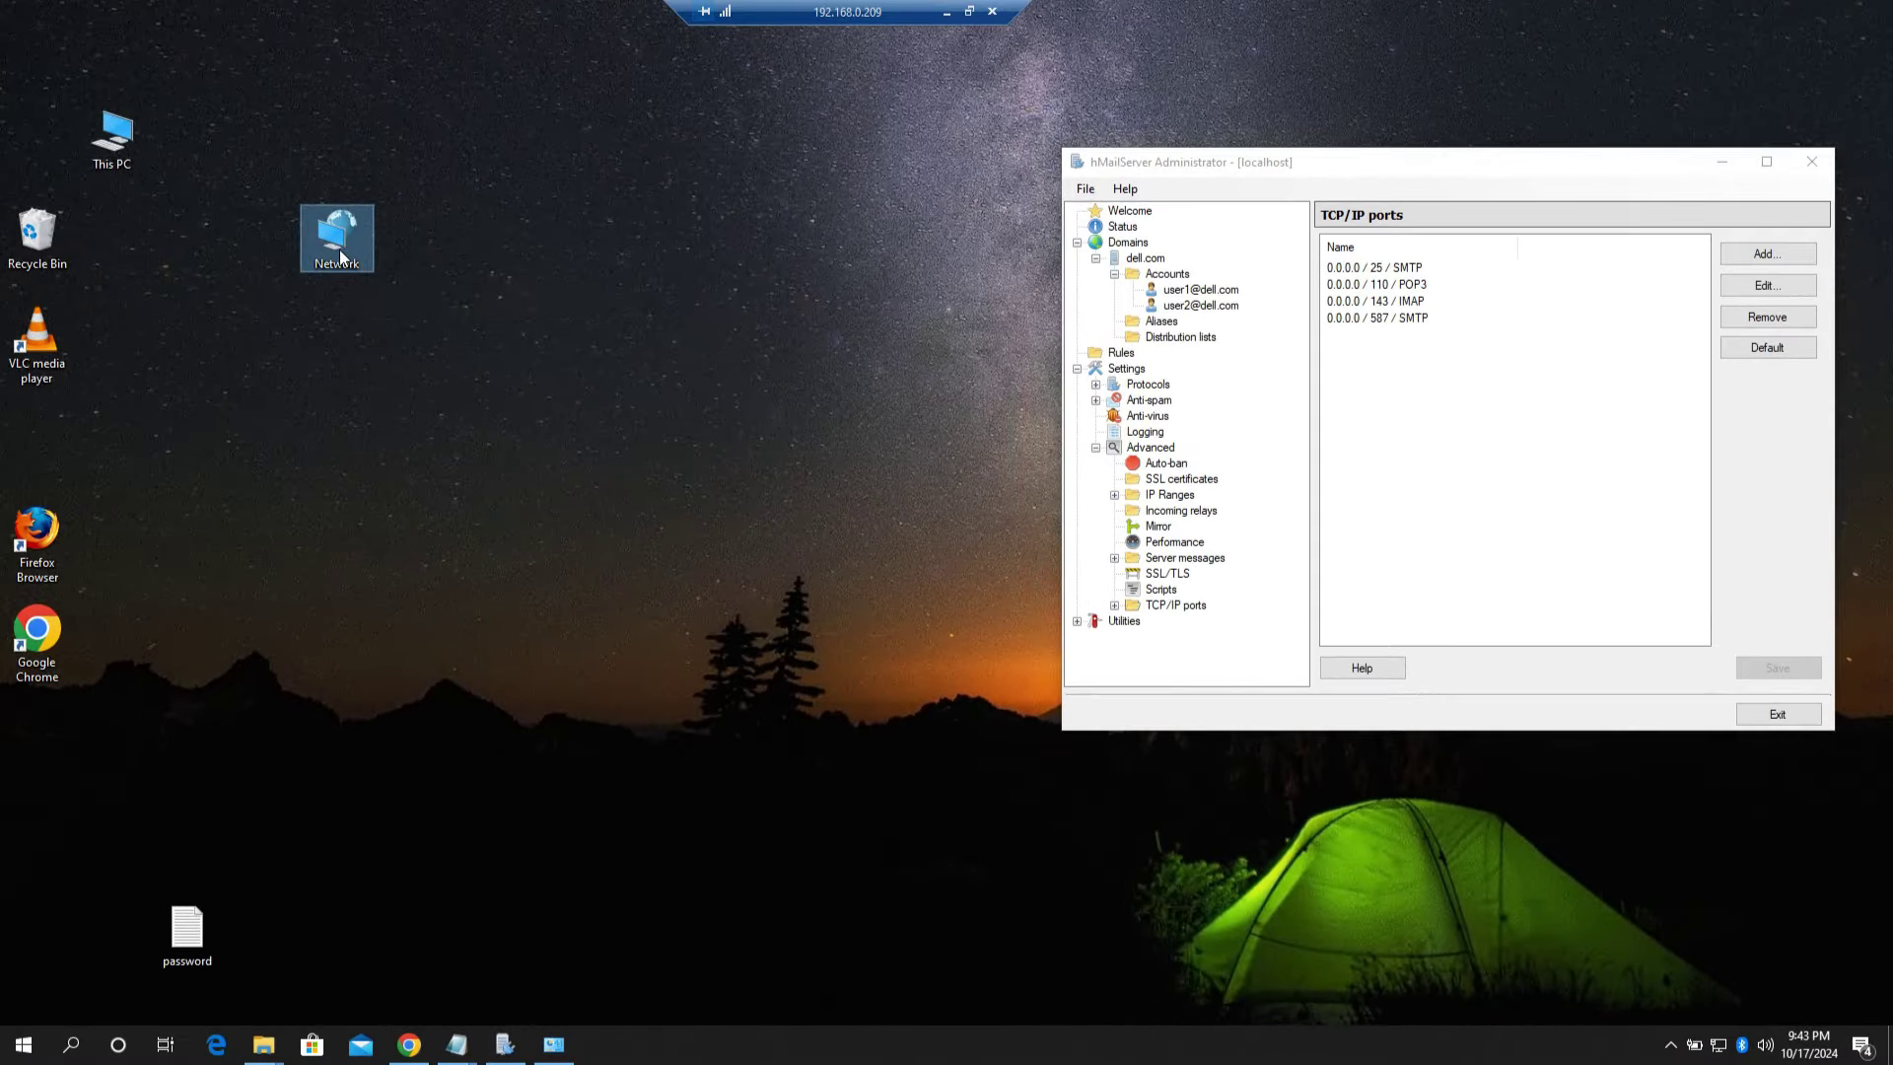
pyautogui.rightClick(339, 251)
pyautogui.click(399, 438)
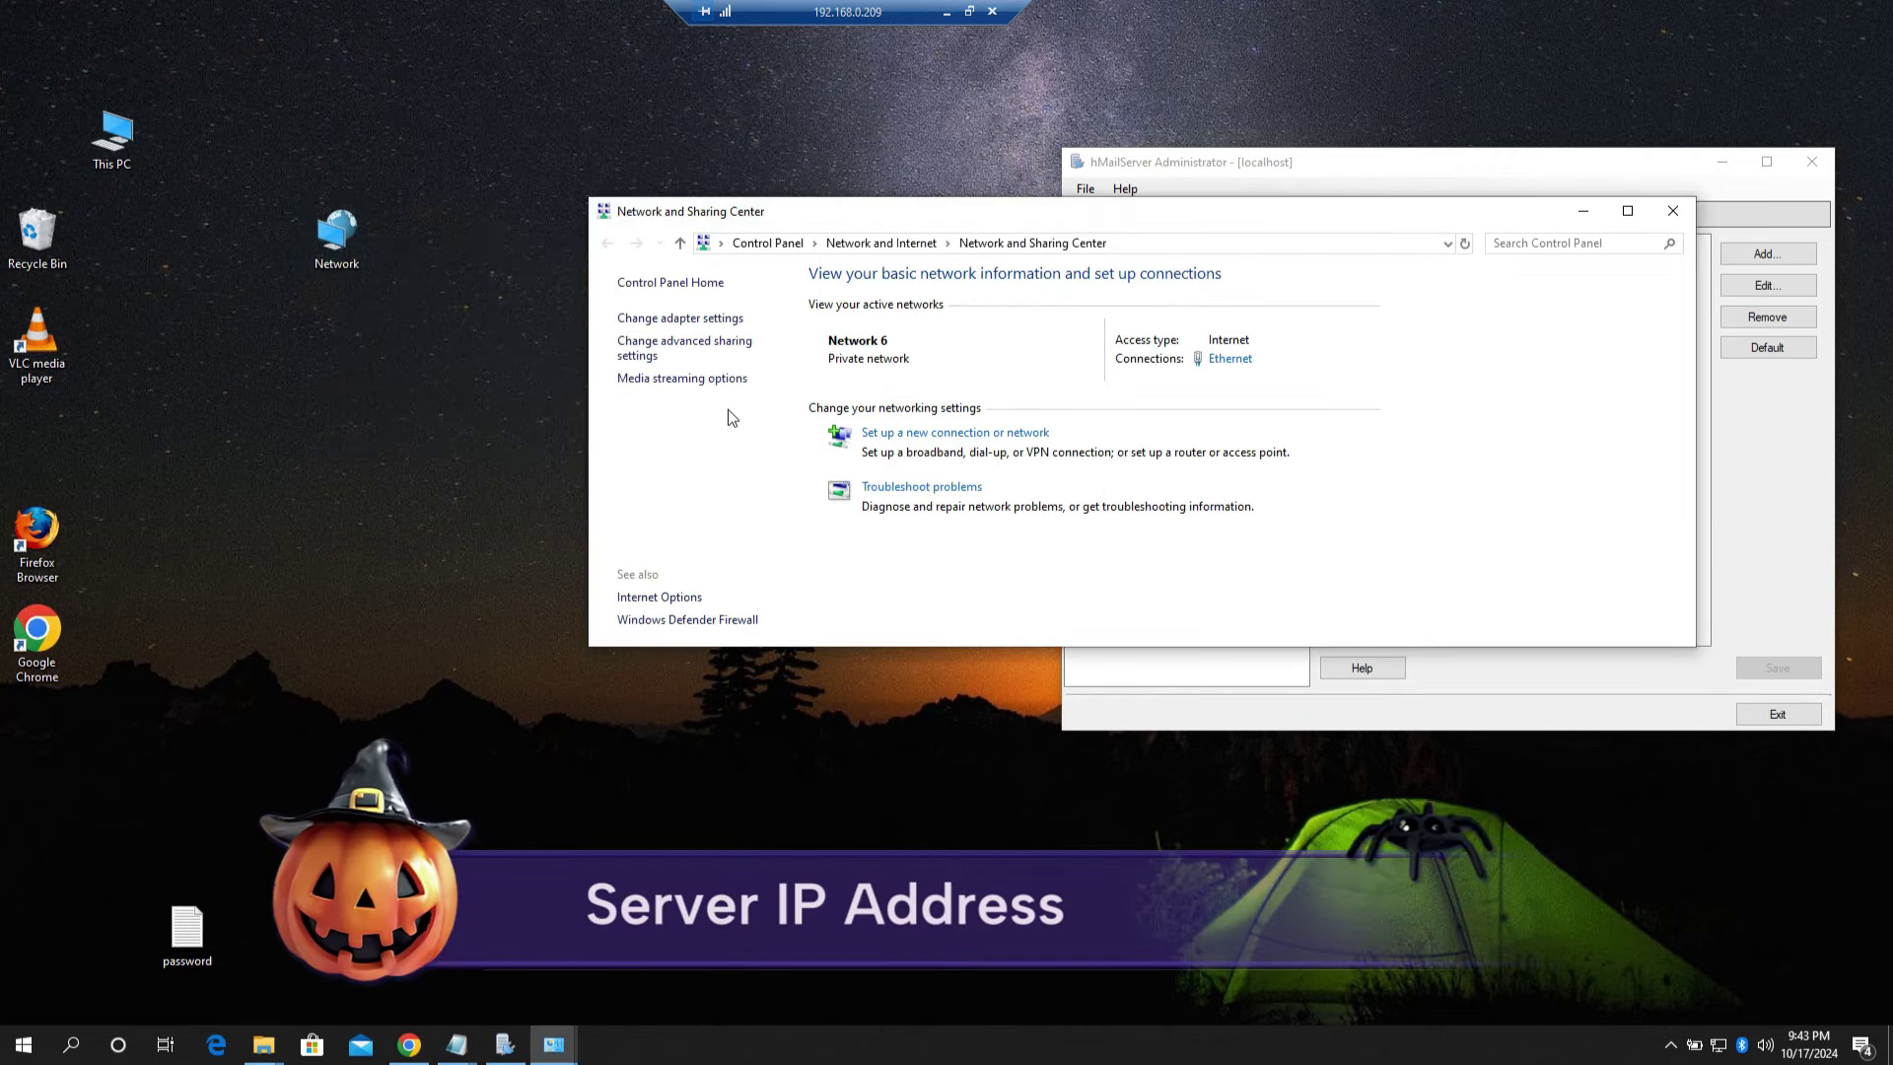
pyautogui.click(651, 327)
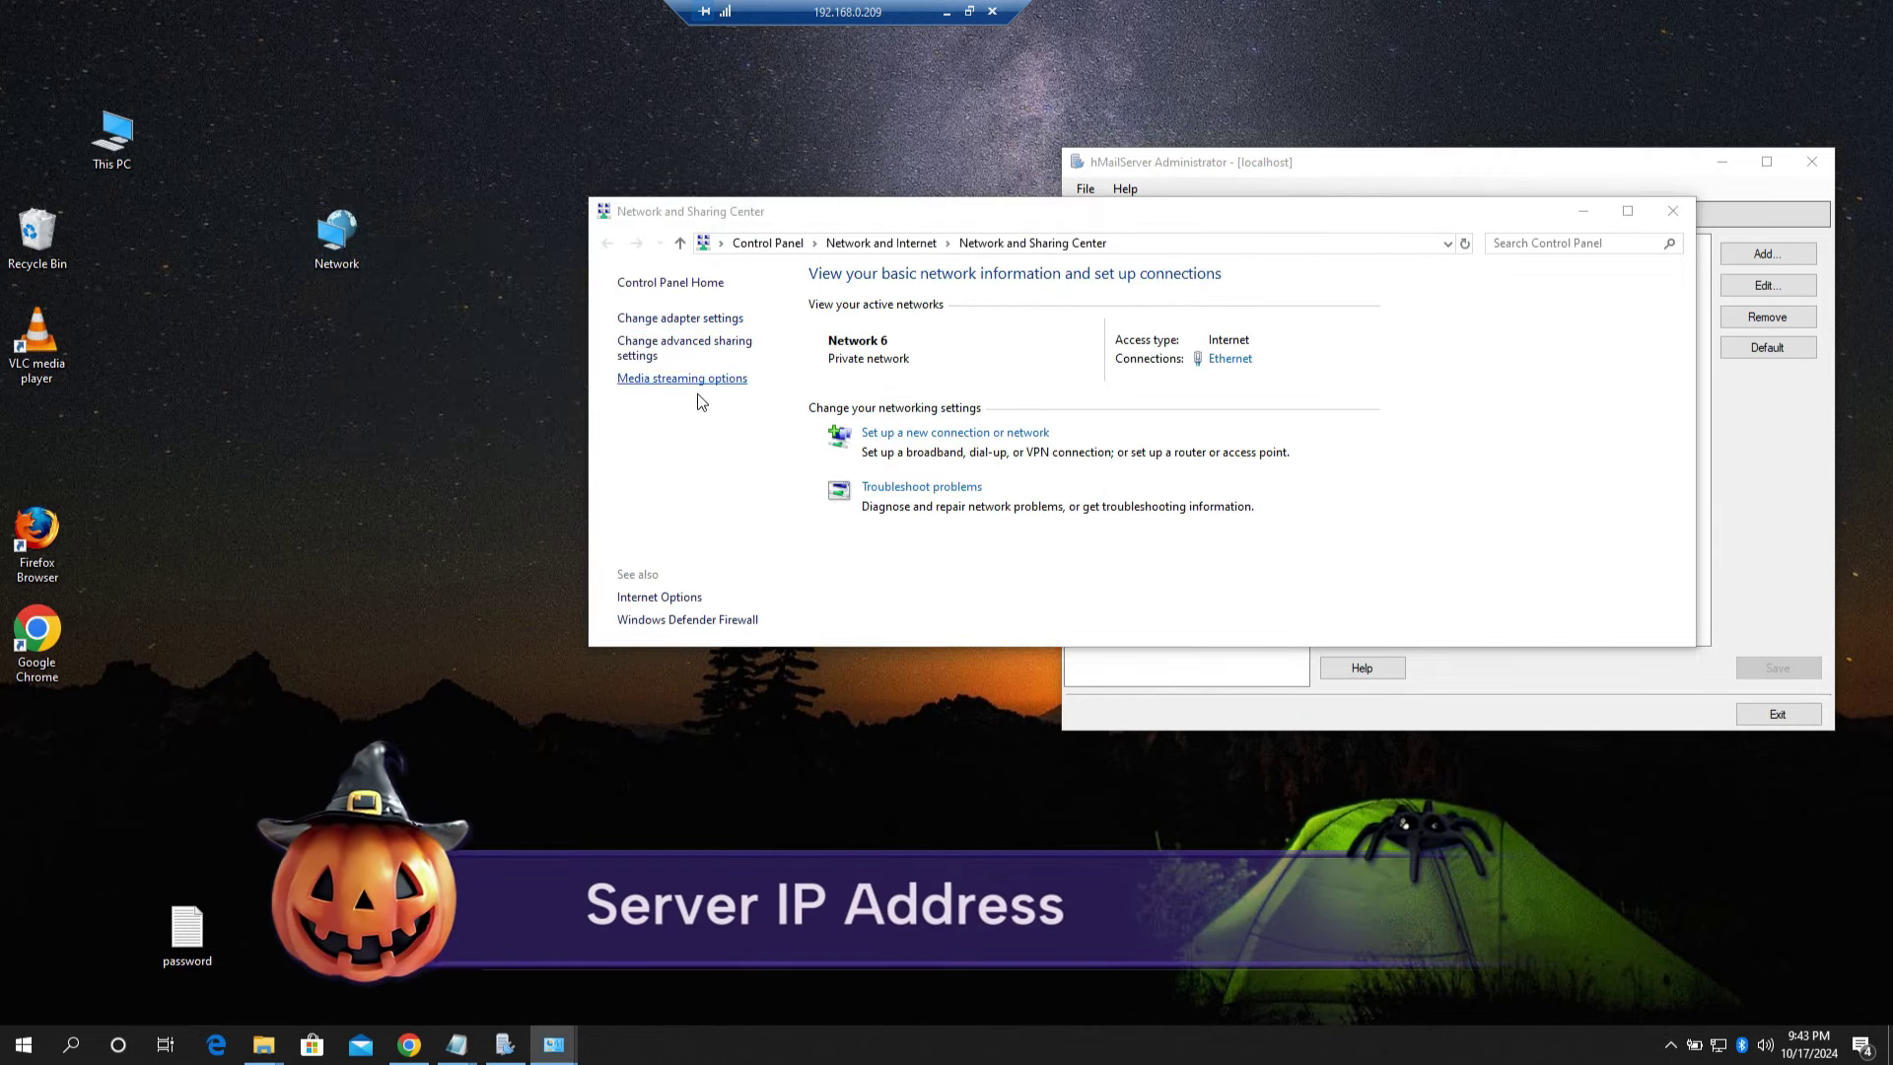
# Step: Read the Ethernet adapter's IPv4 address, 192.168.0.209, in its TCP/IPv4 properties, then close them
pyautogui.rightClick(929, 328)
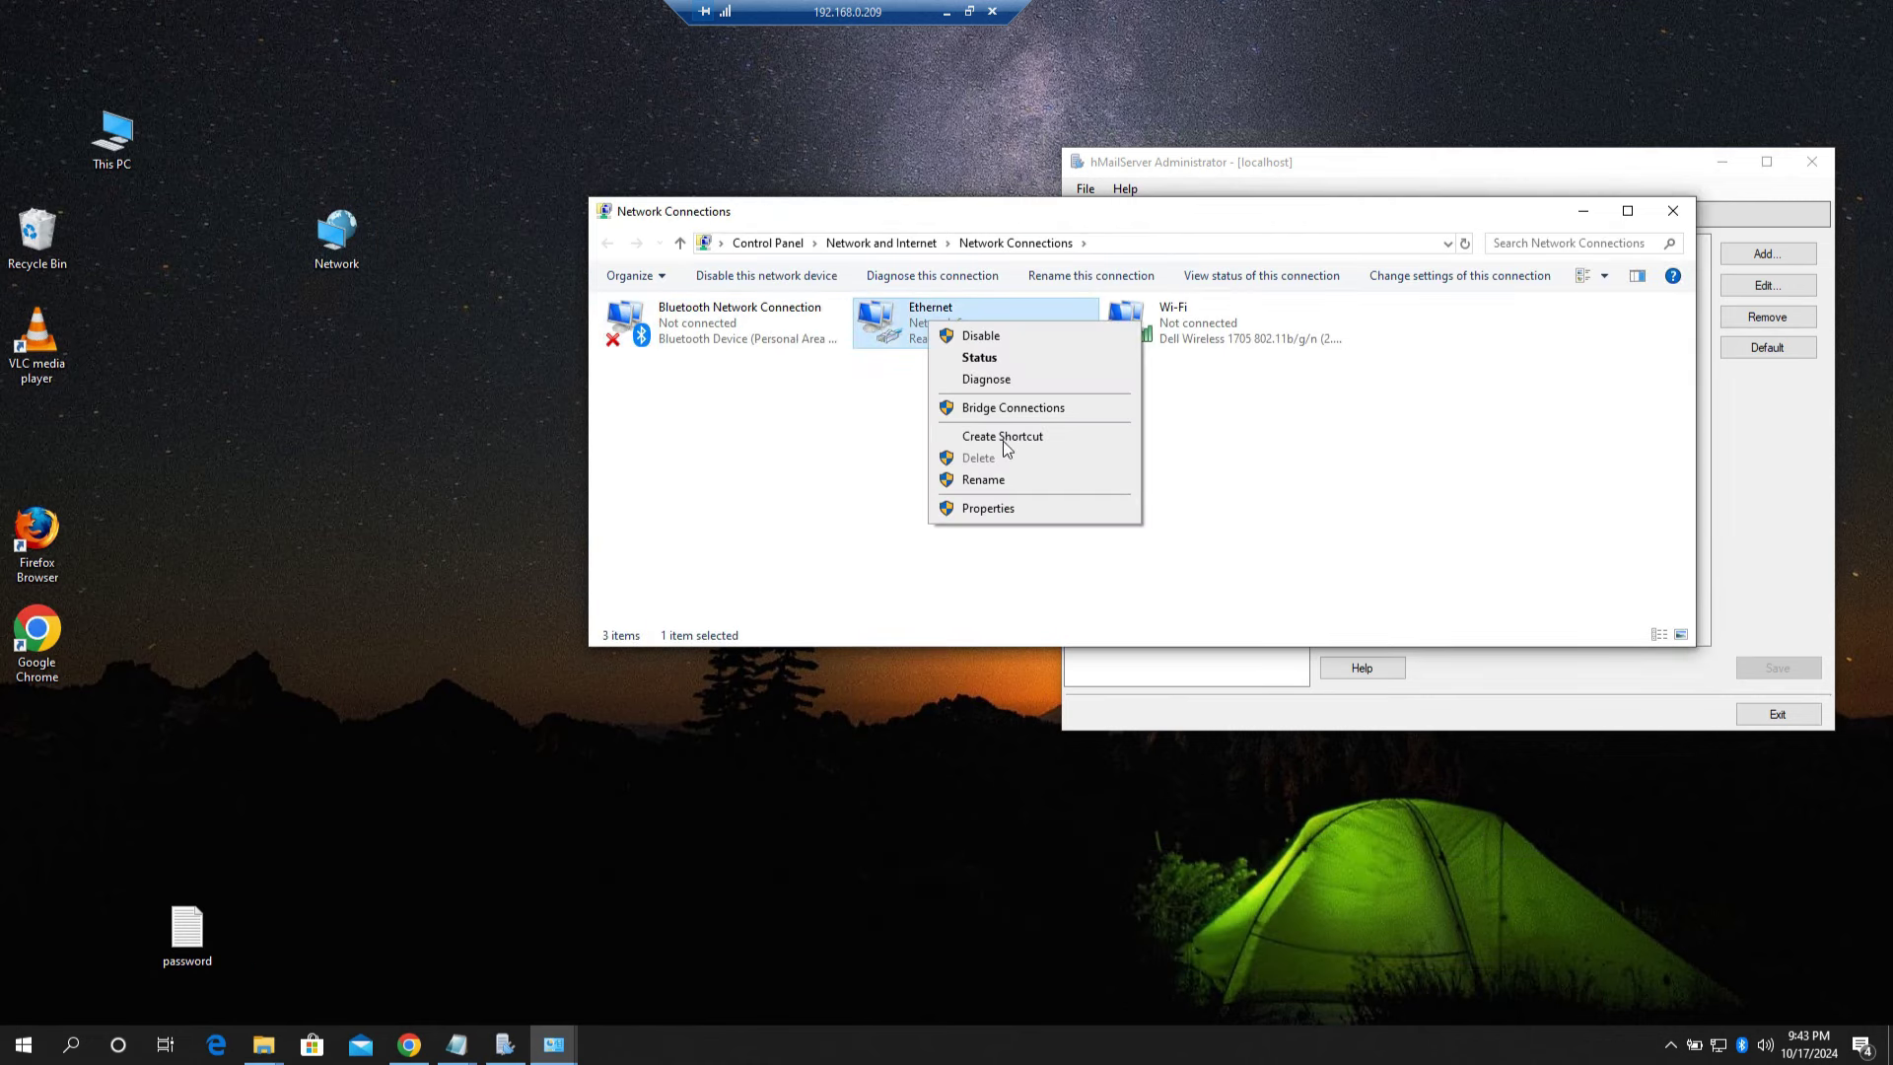
pyautogui.click(1013, 506)
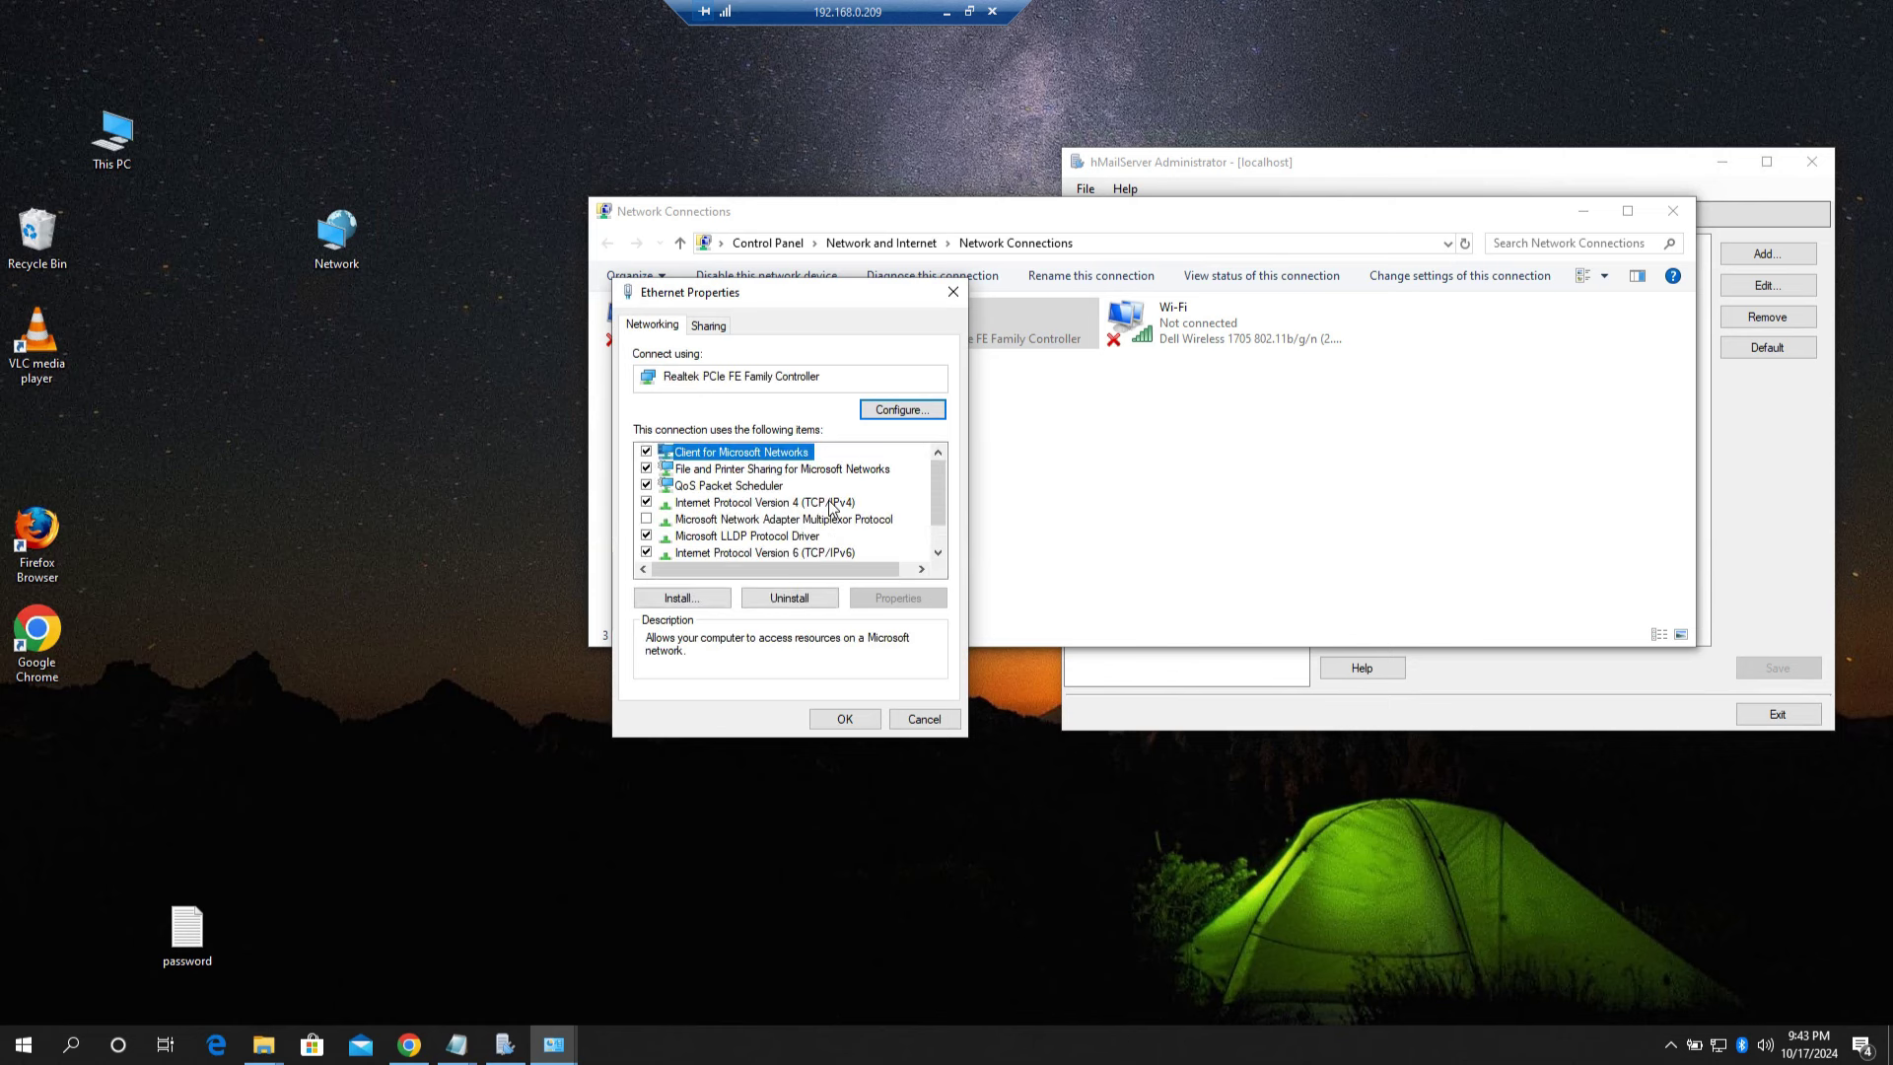
pyautogui.click(833, 503)
pyautogui.click(902, 598)
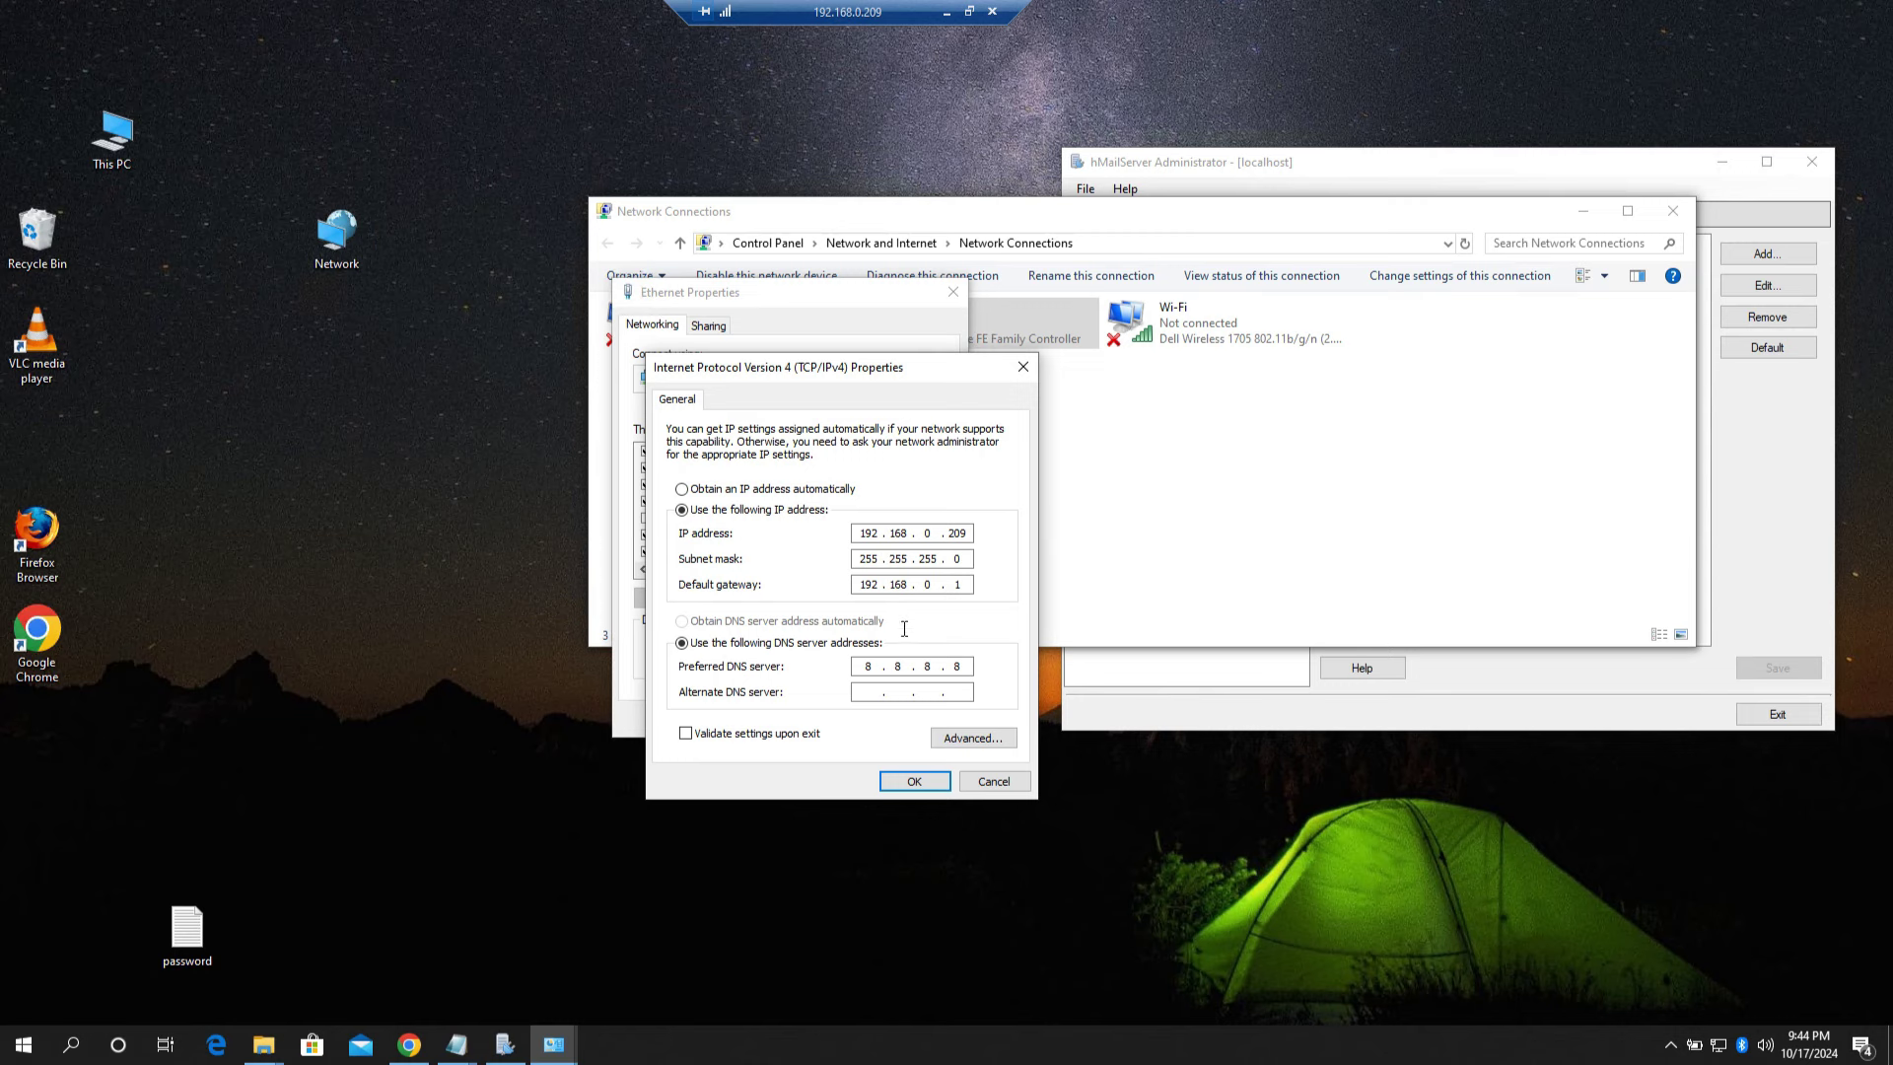
pyautogui.click(897, 780)
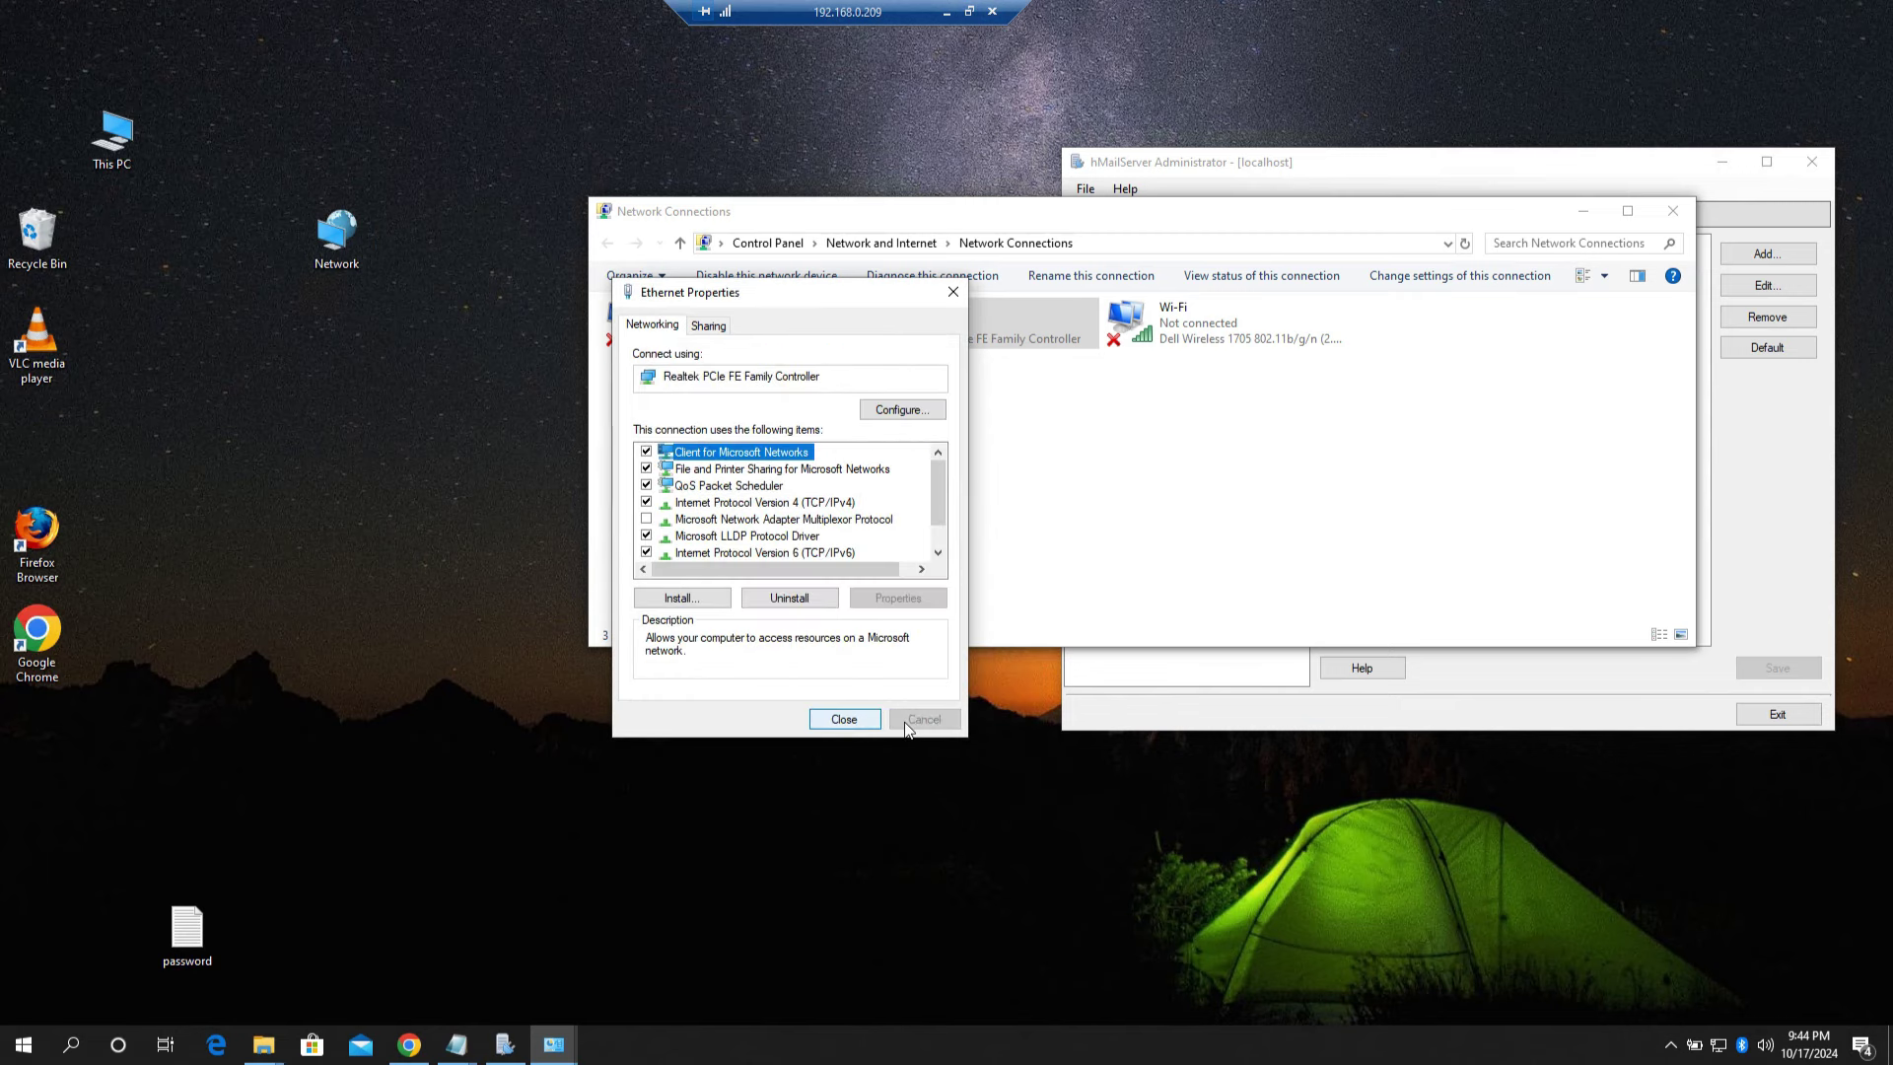
pyautogui.click(842, 718)
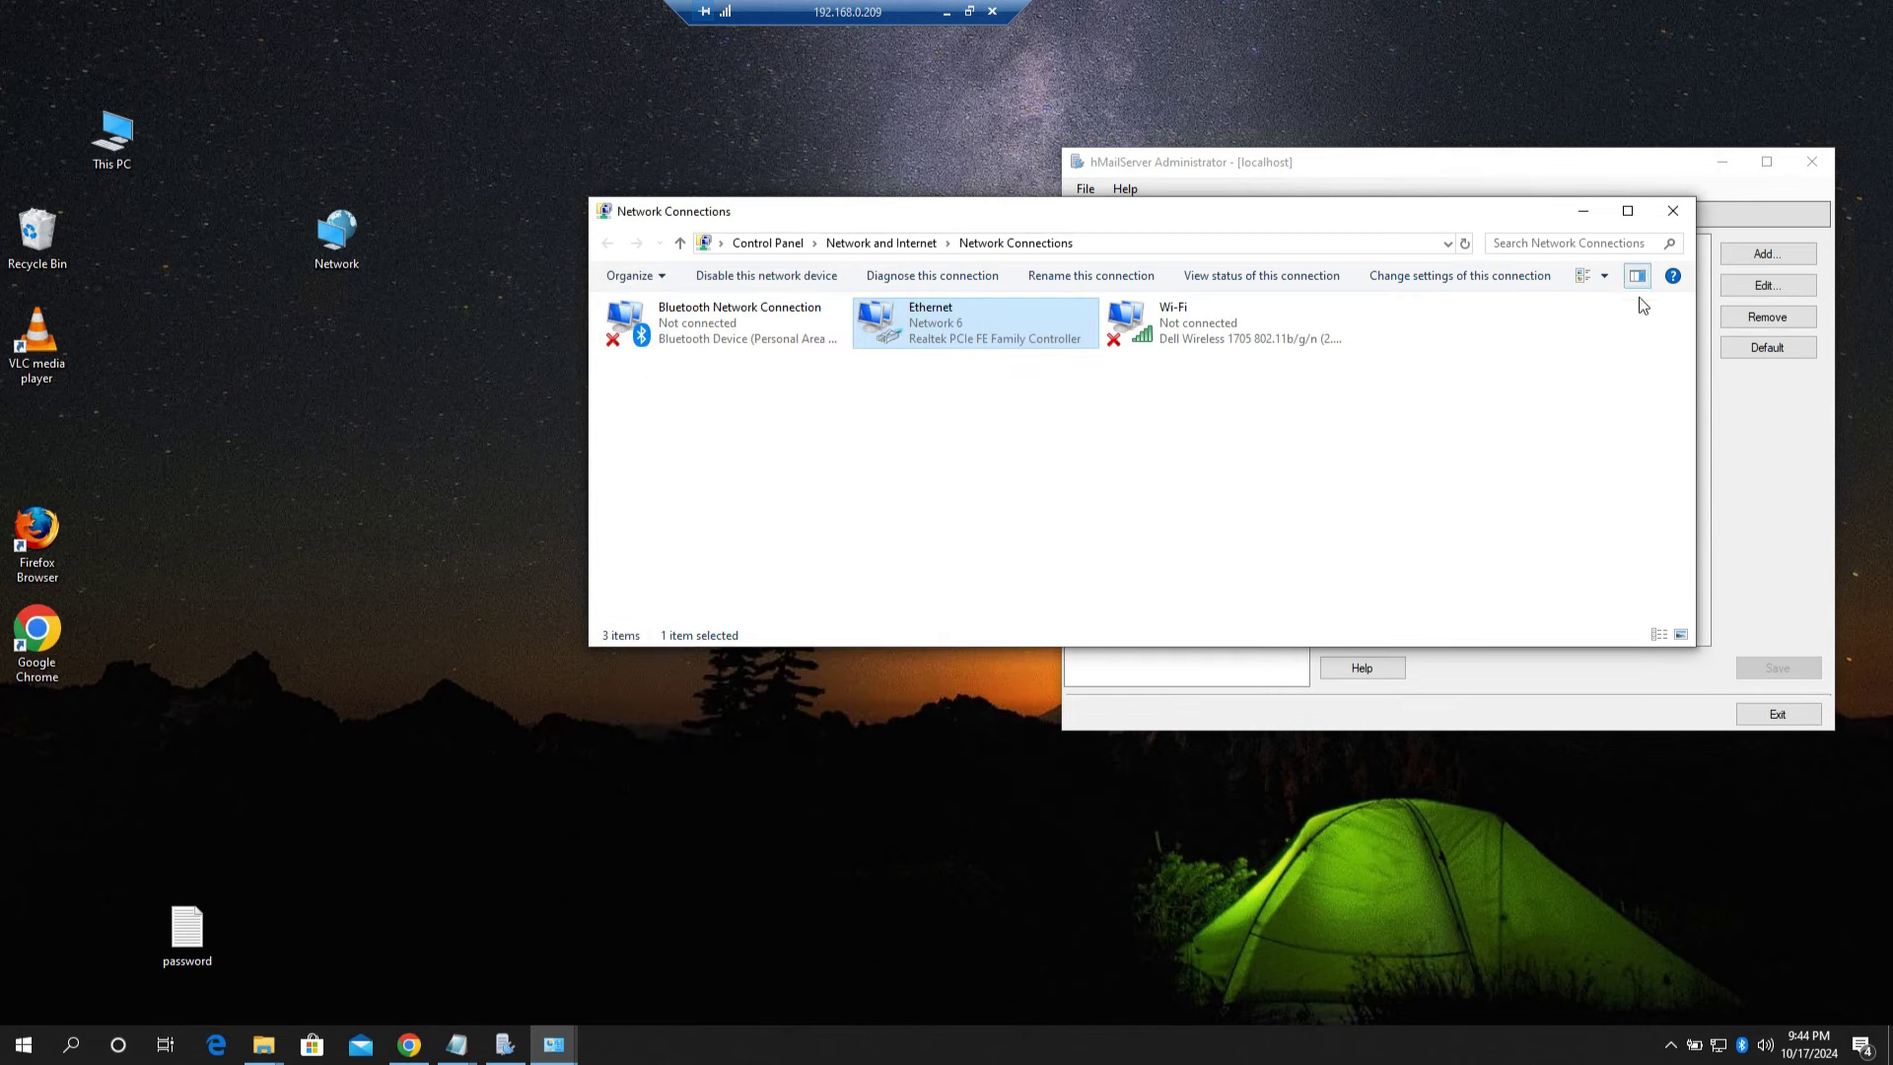
# Step: Open the Ethernet connection status and its Network Connection Details
pyautogui.moveTo(1430, 357); pyautogui.dragTo(1127, 357)
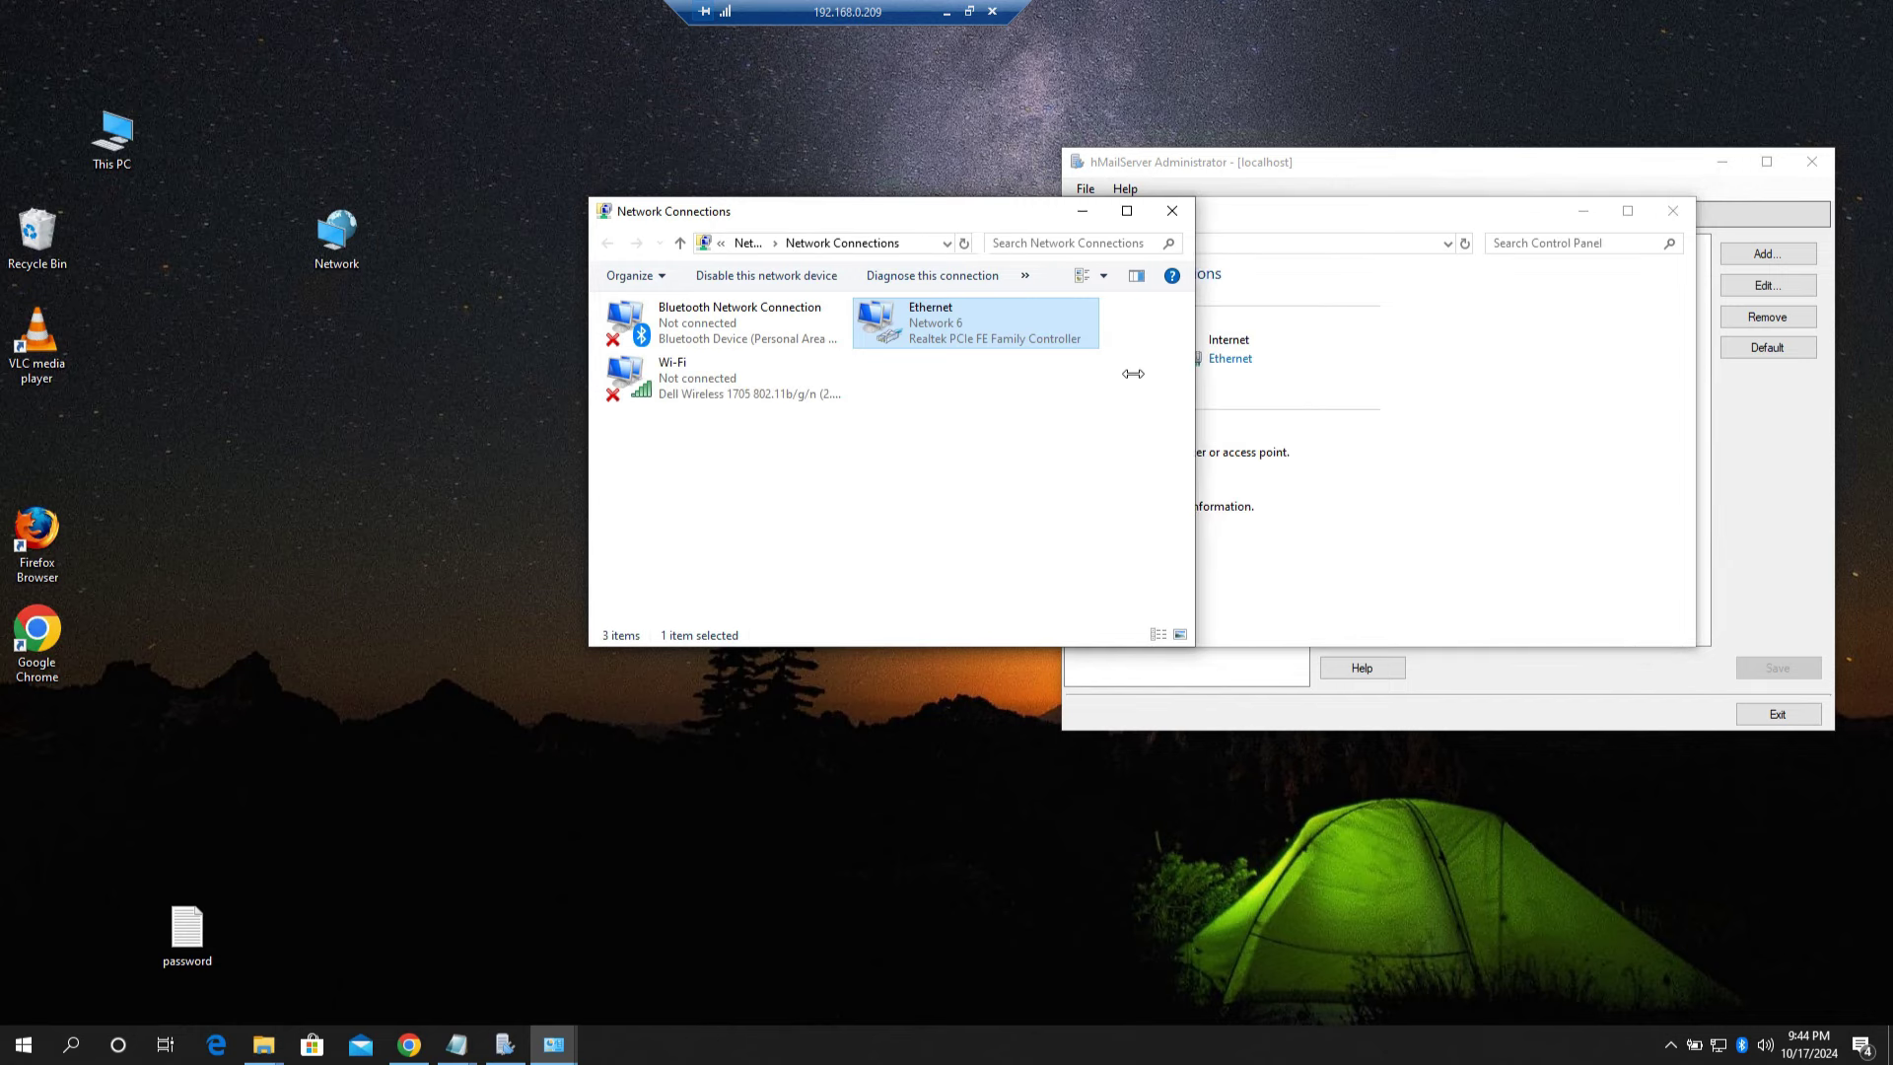
pyautogui.moveTo(903, 227); pyautogui.dragTo(696, 275)
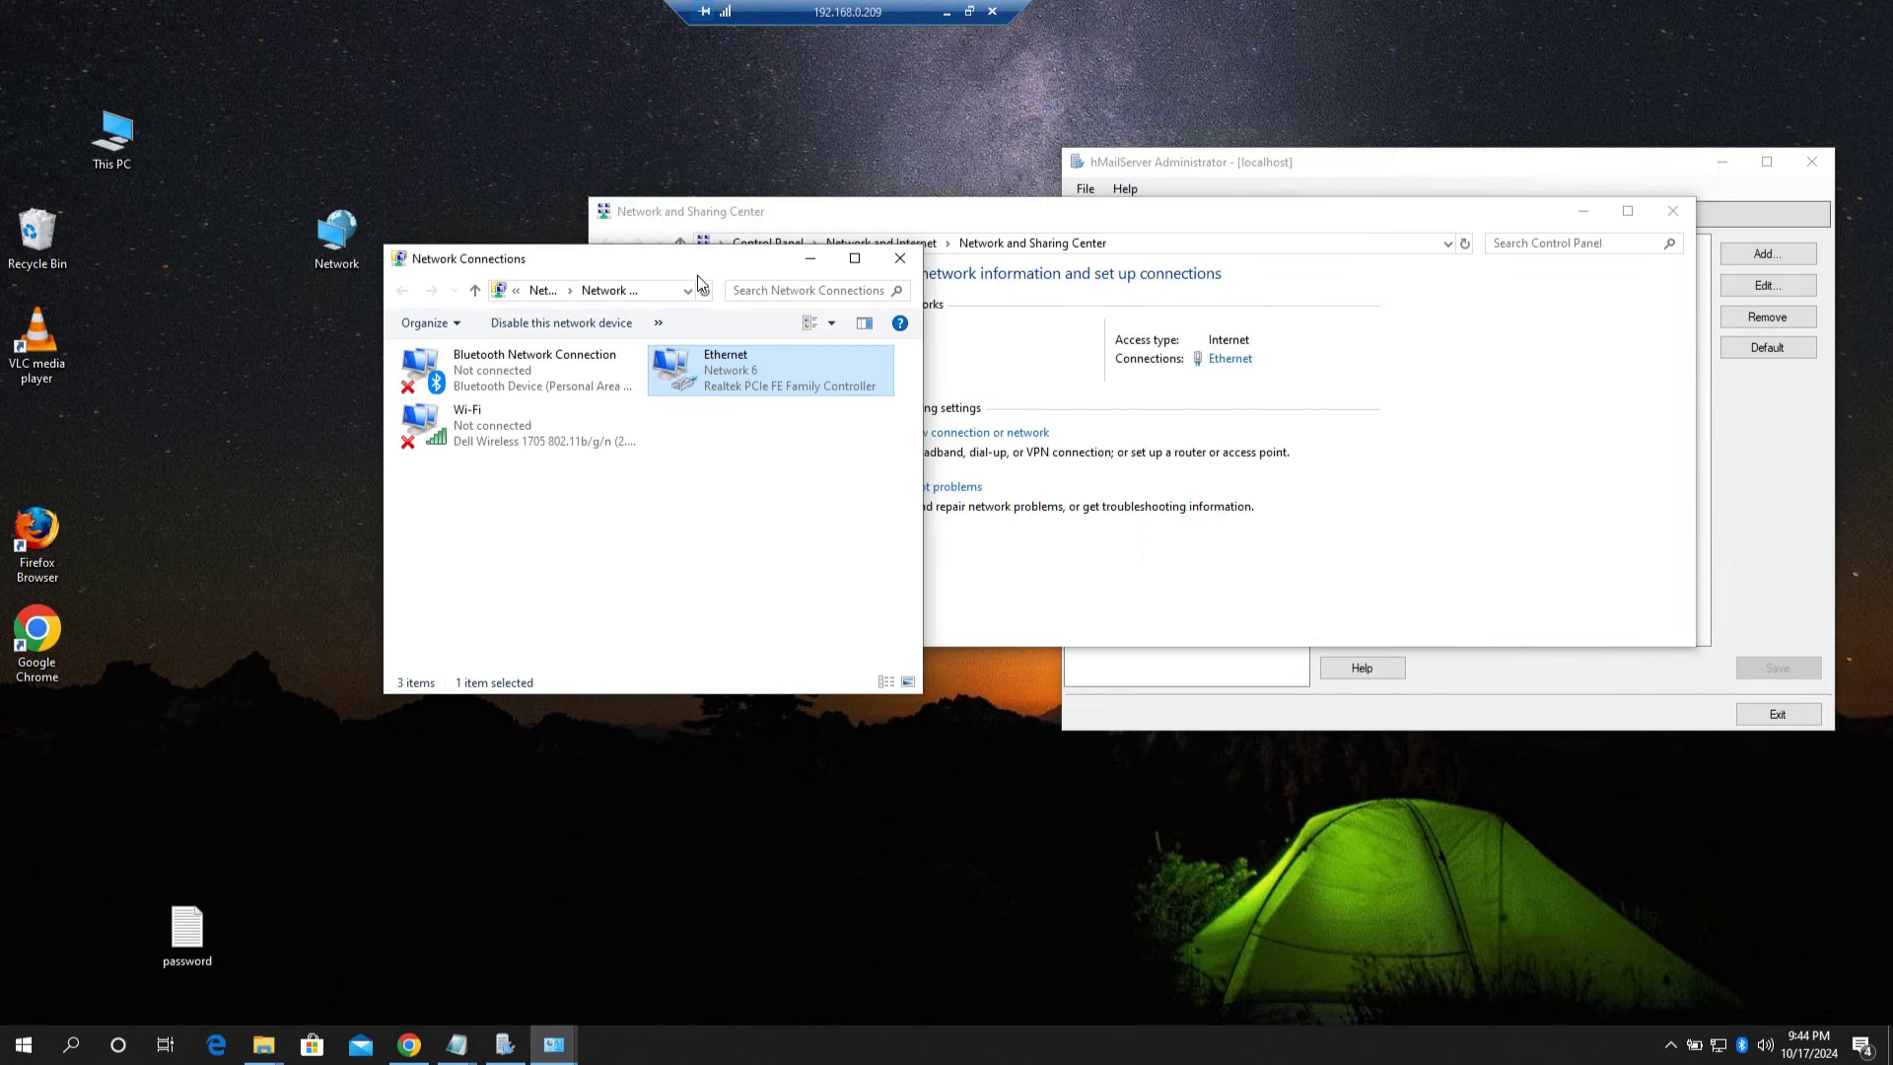
pyautogui.rightClick(720, 363)
pyautogui.click(771, 400)
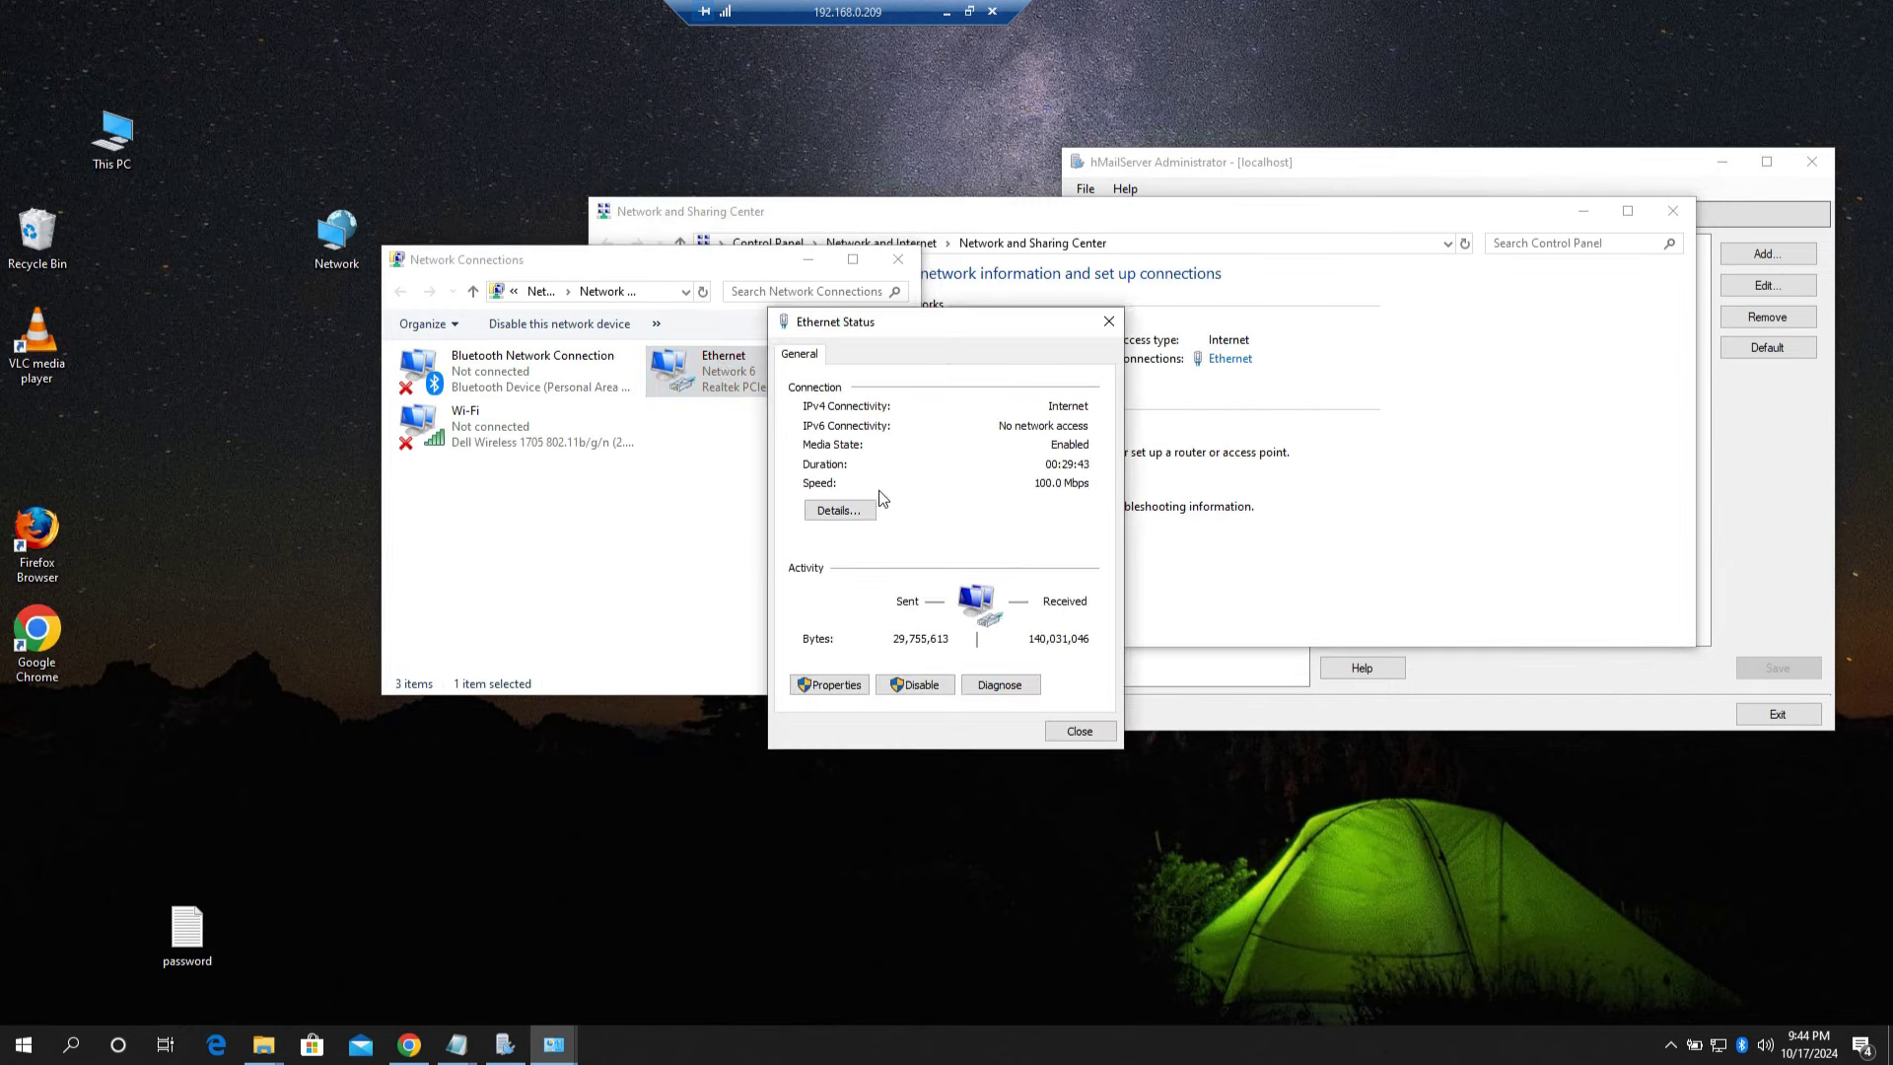
pyautogui.click(844, 511)
pyautogui.moveTo(966, 352); pyautogui.dragTo(662, 301)
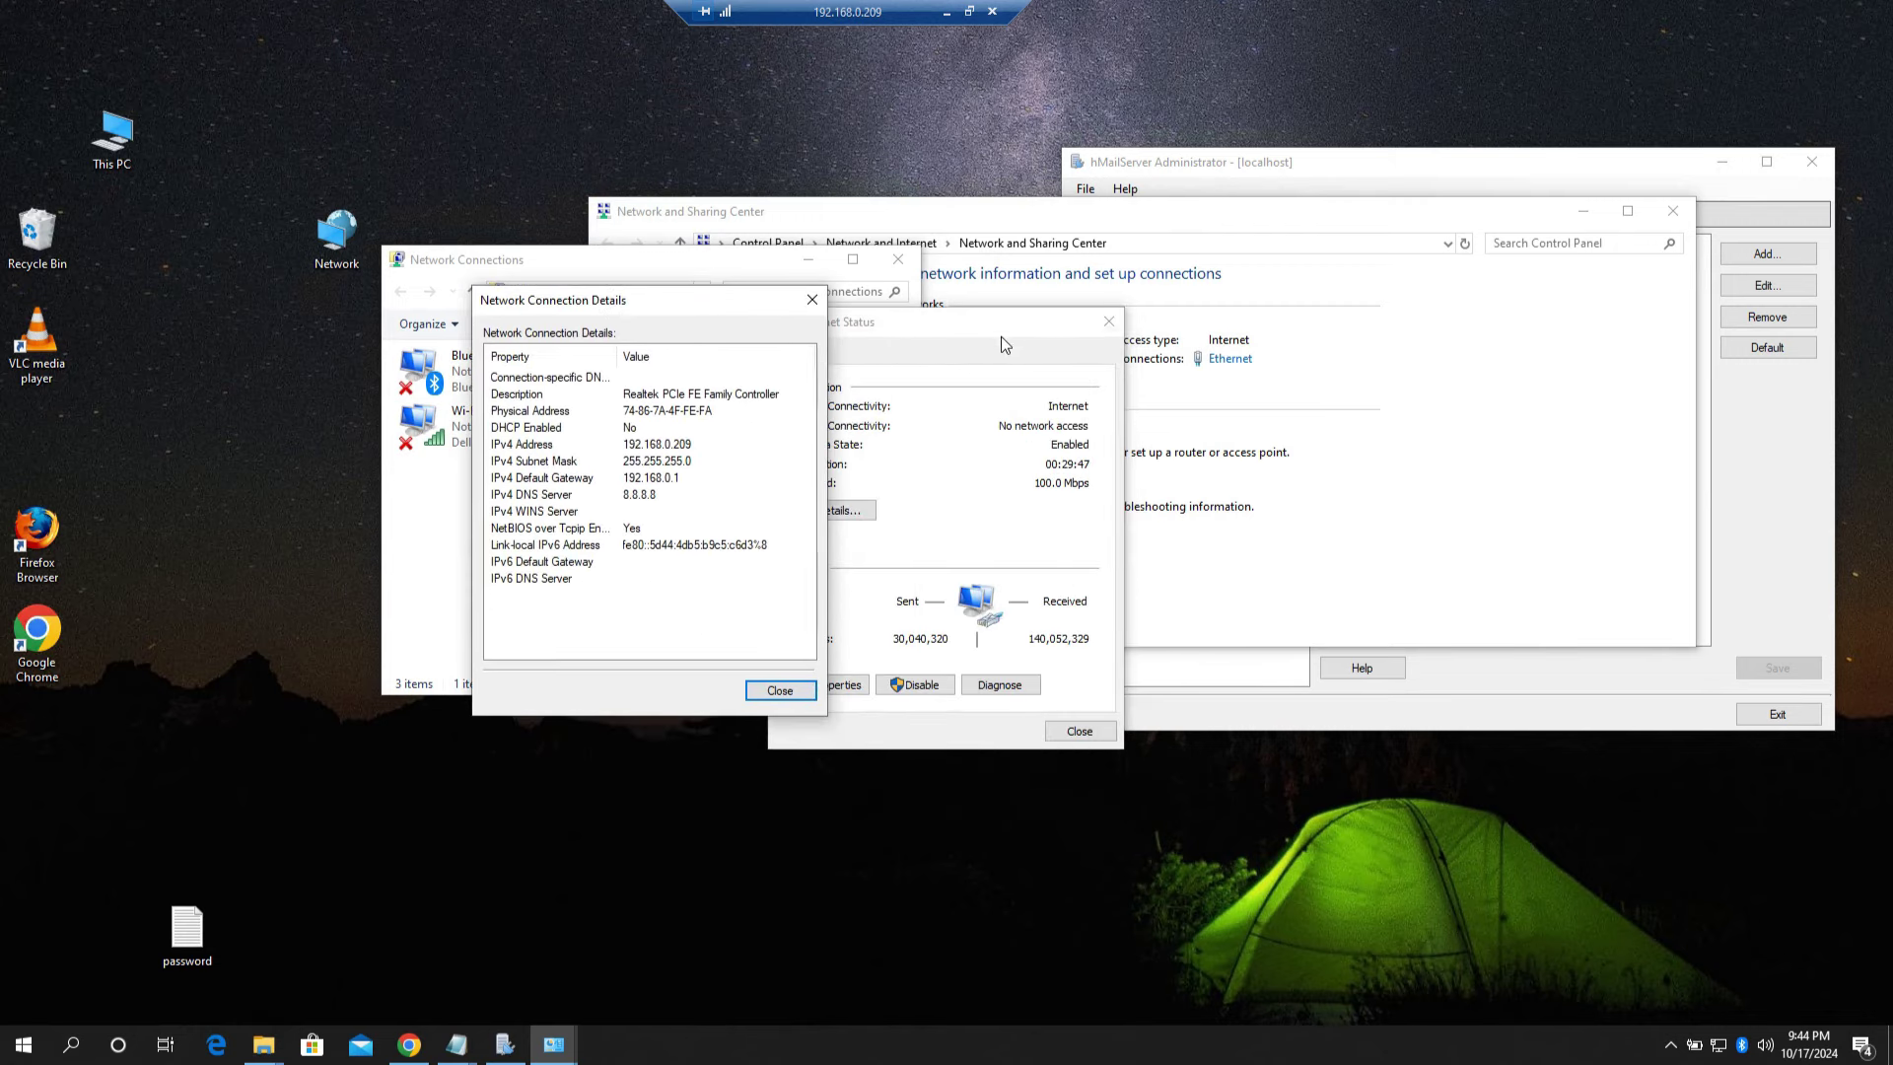
# Step: Close the Network and Sharing Center and park the connection details beside hMailServer Administrator
pyautogui.click(1540, 434)
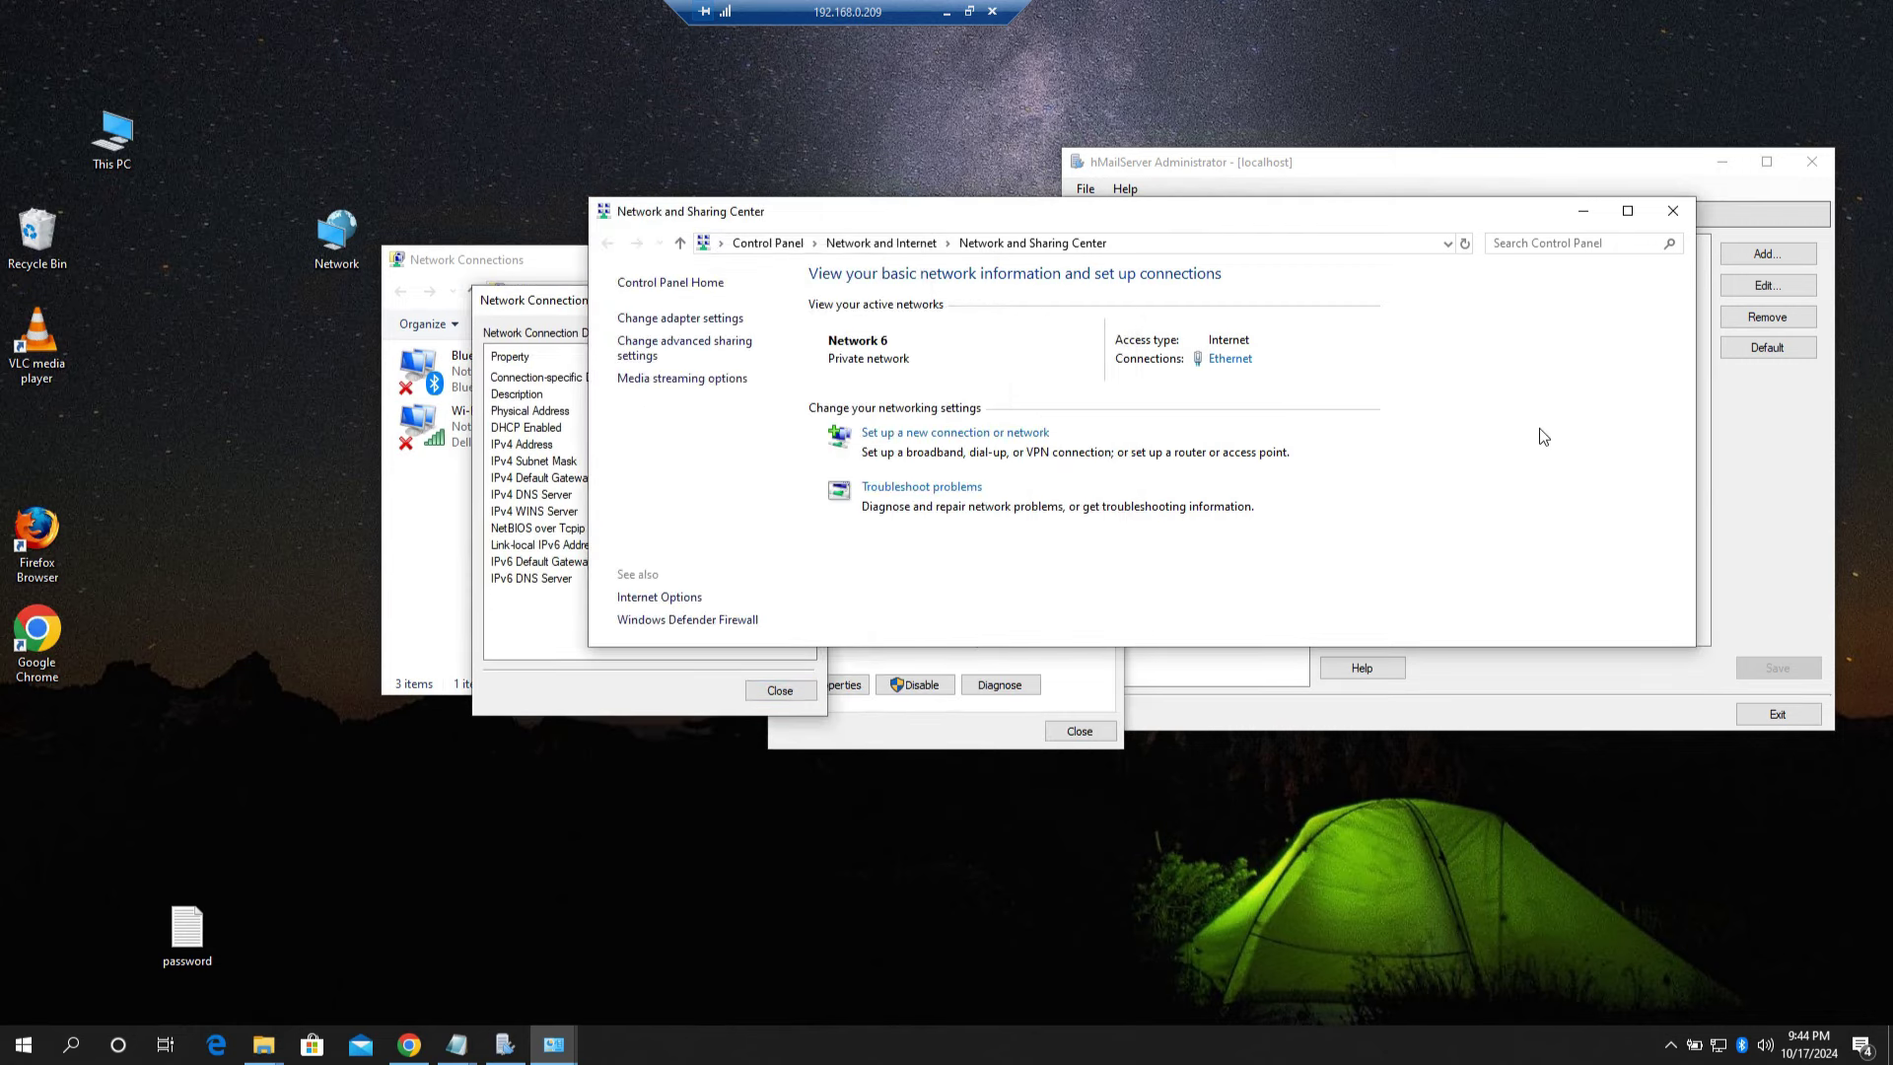
pyautogui.click(1675, 212)
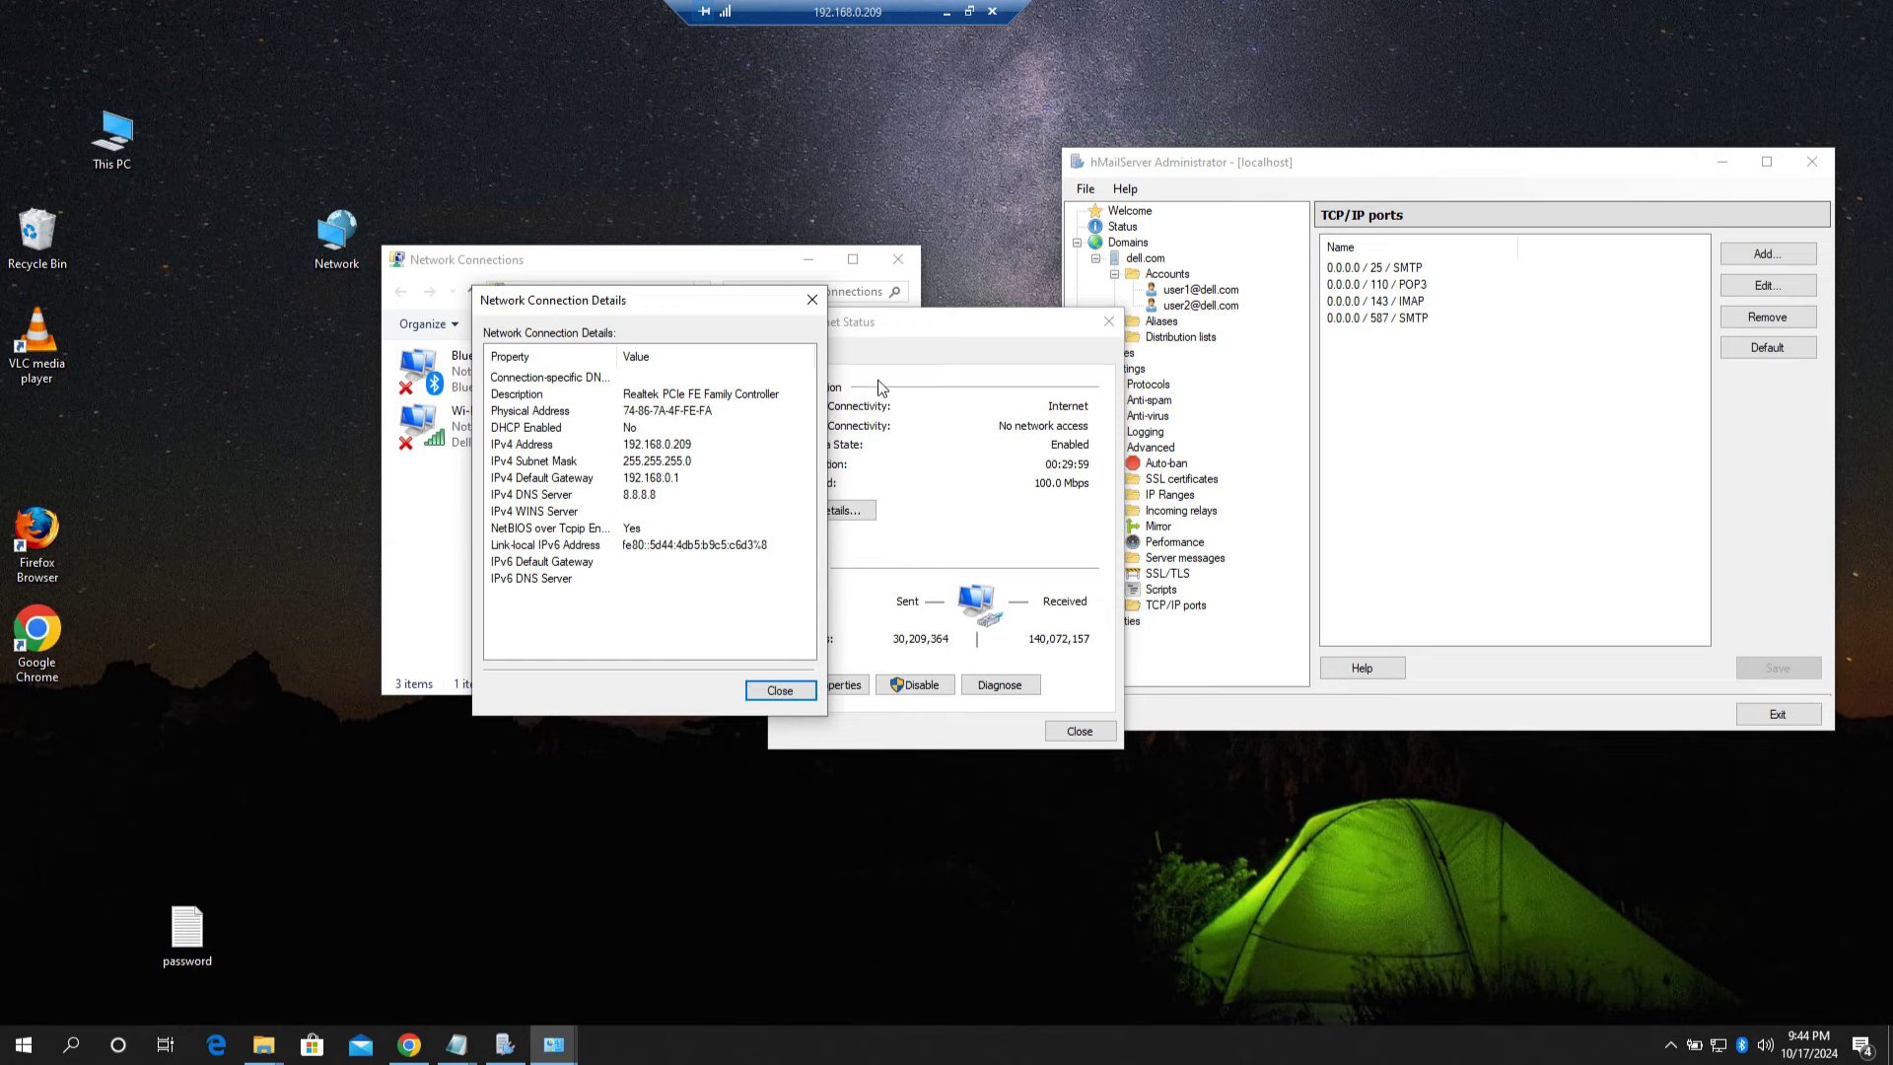
pyautogui.moveTo(649, 304); pyautogui.dragTo(1522, 464)
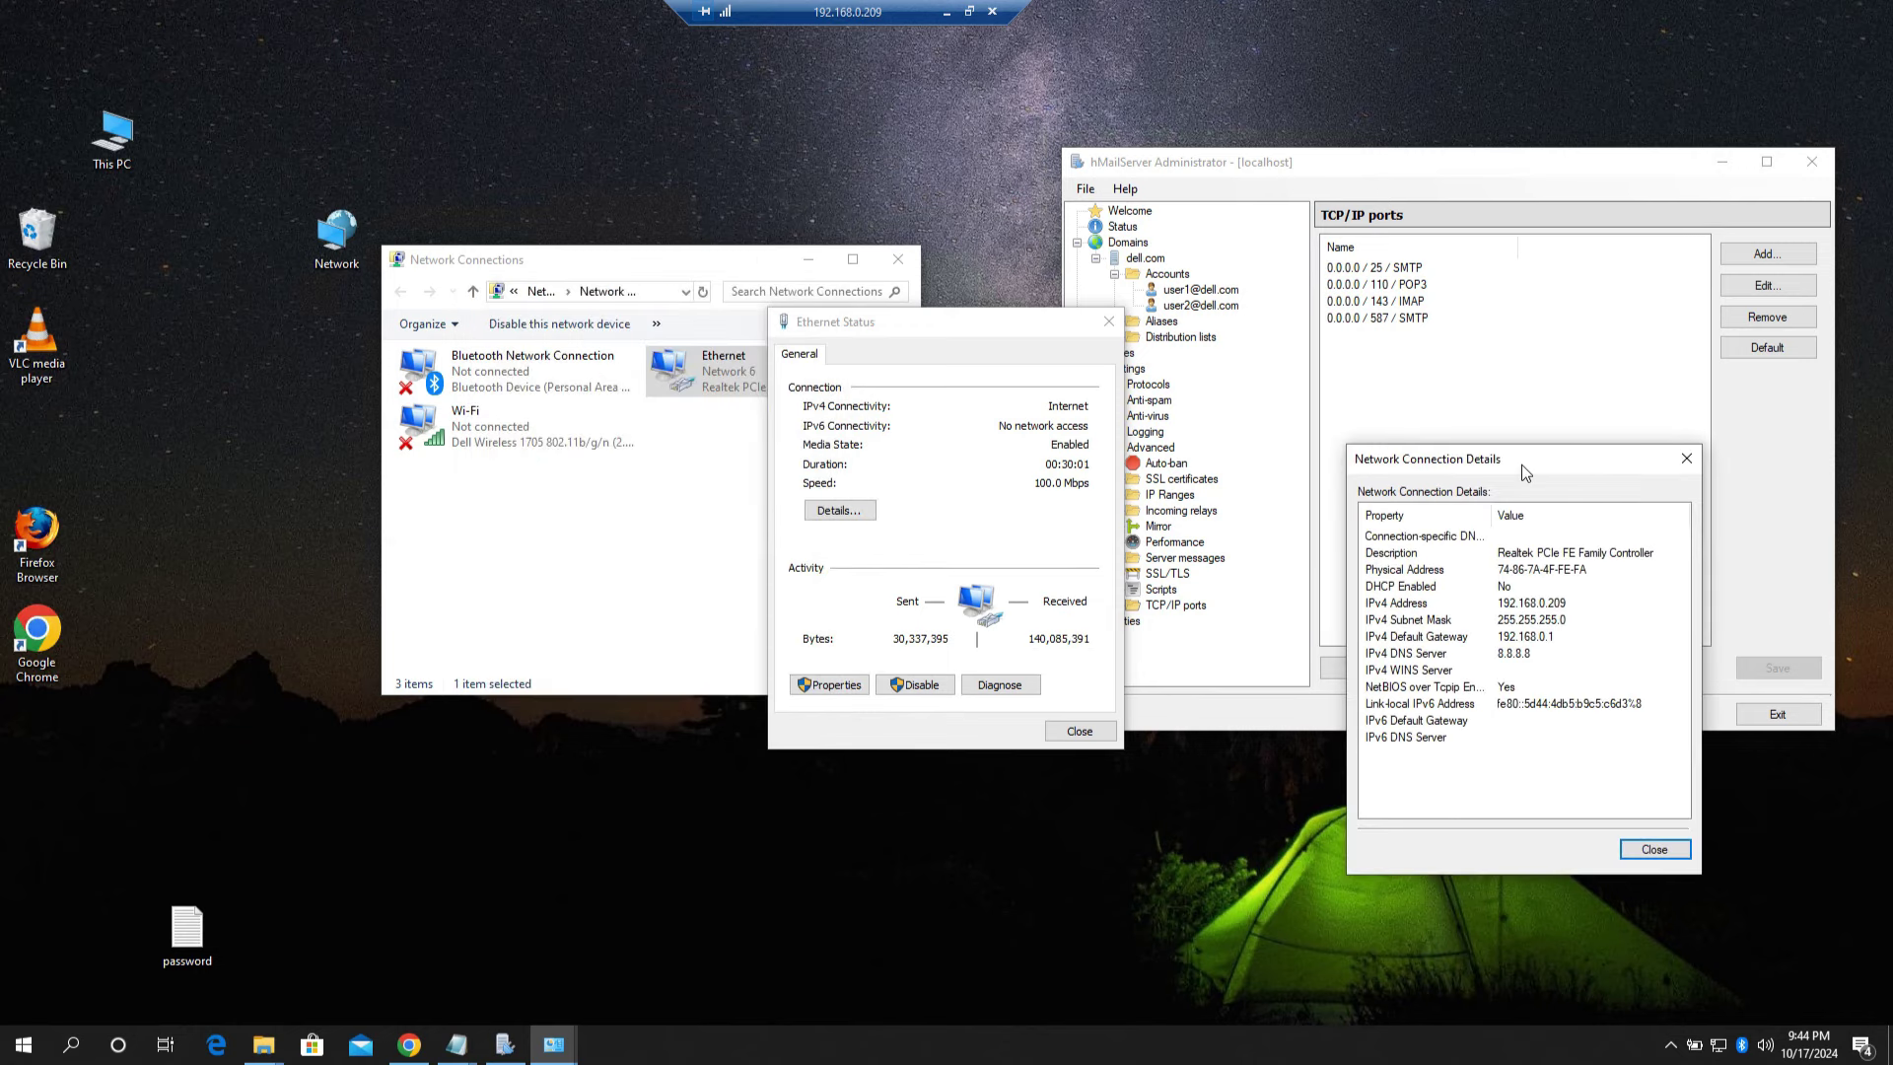
pyautogui.moveTo(1542, 466); pyautogui.dragTo(1572, 630)
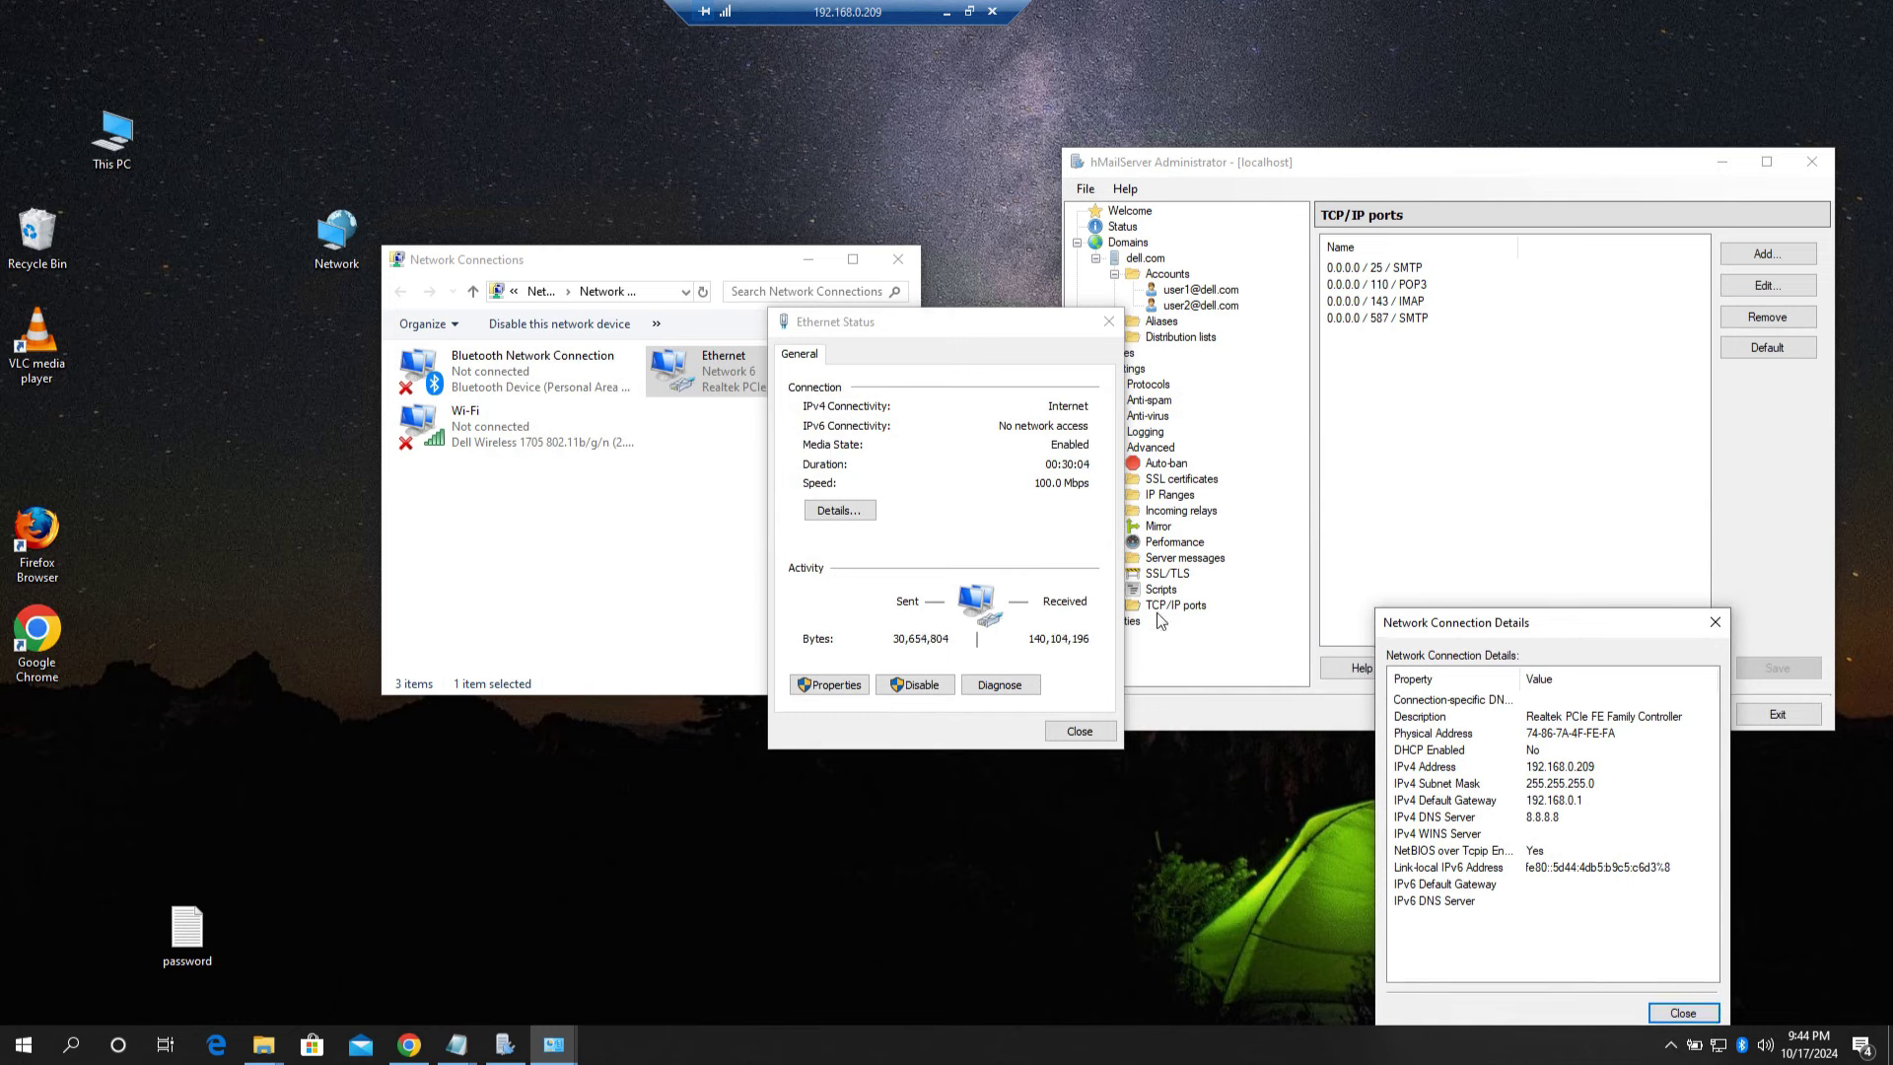
pyautogui.click(1475, 172)
# Step: Expand dell.com and show its Accounts list with both user accounts enabled
pyautogui.click(1161, 277)
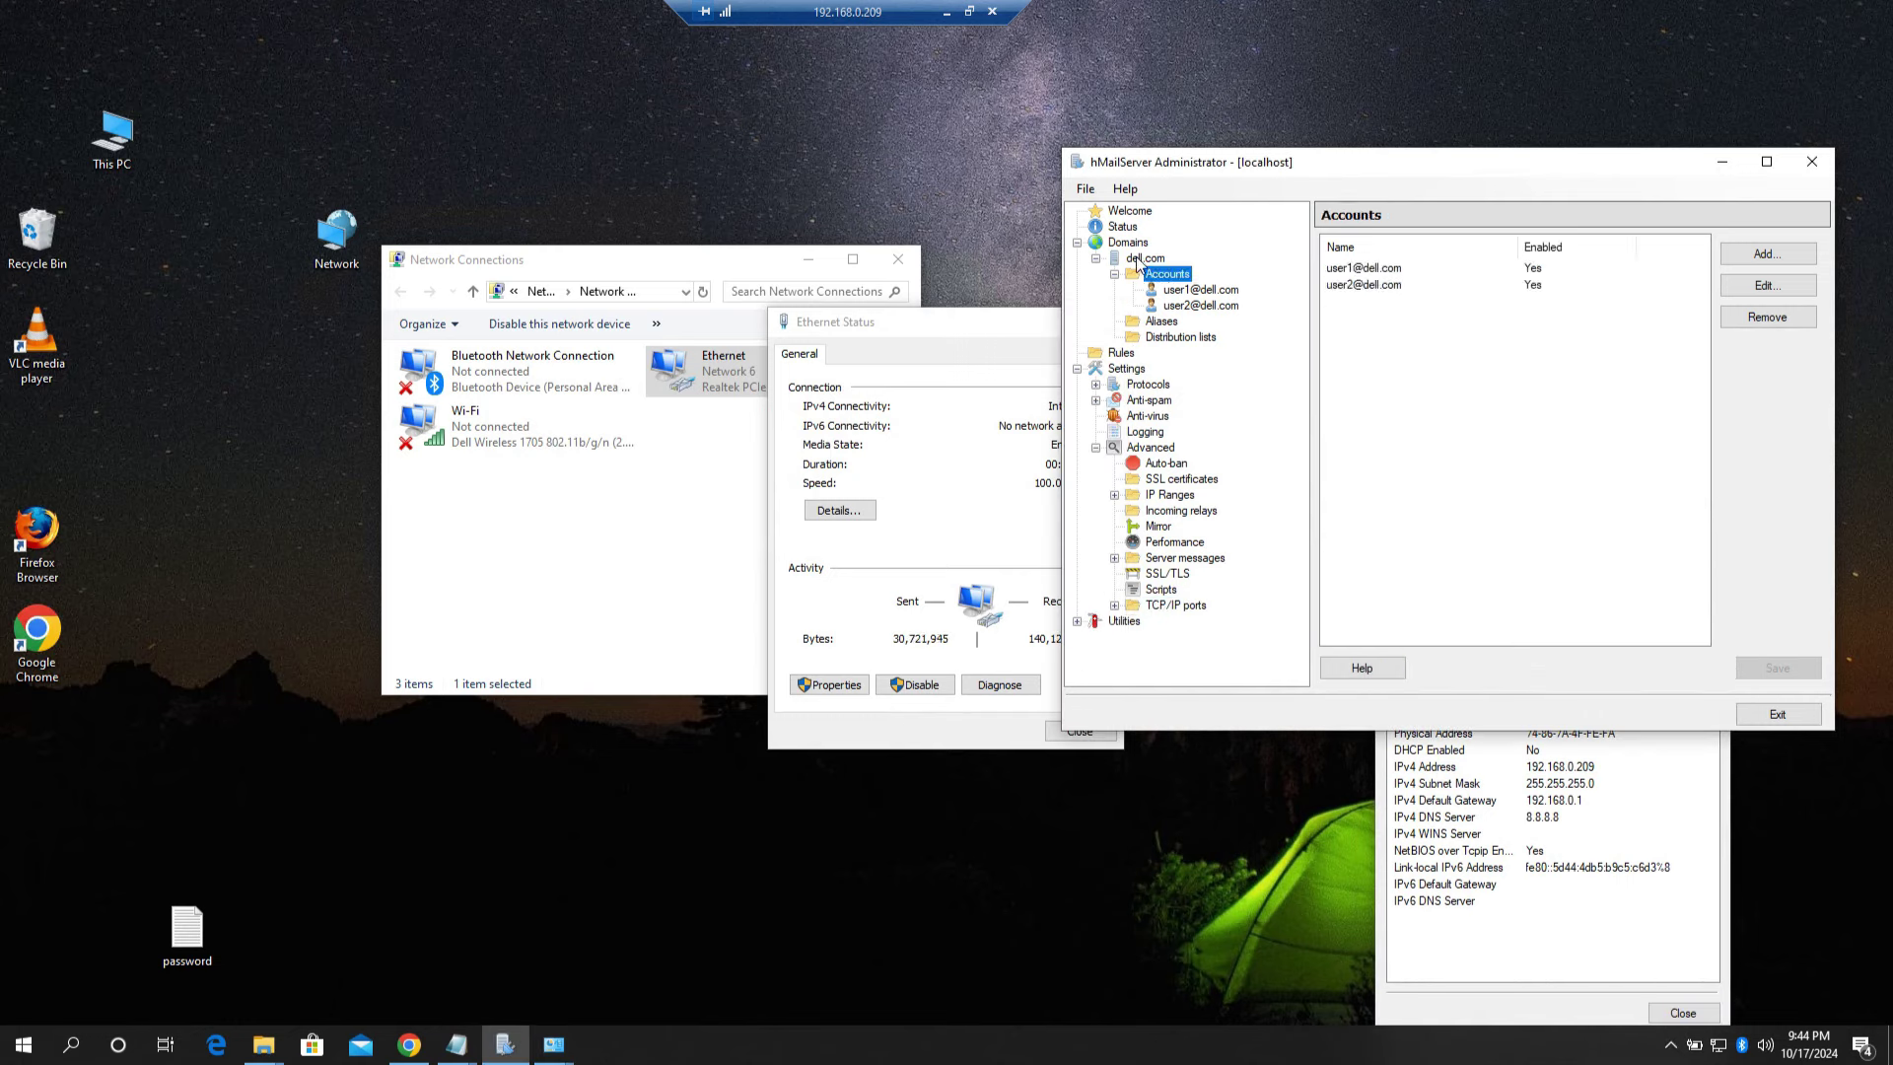
pyautogui.click(1141, 260)
pyautogui.click(1179, 291)
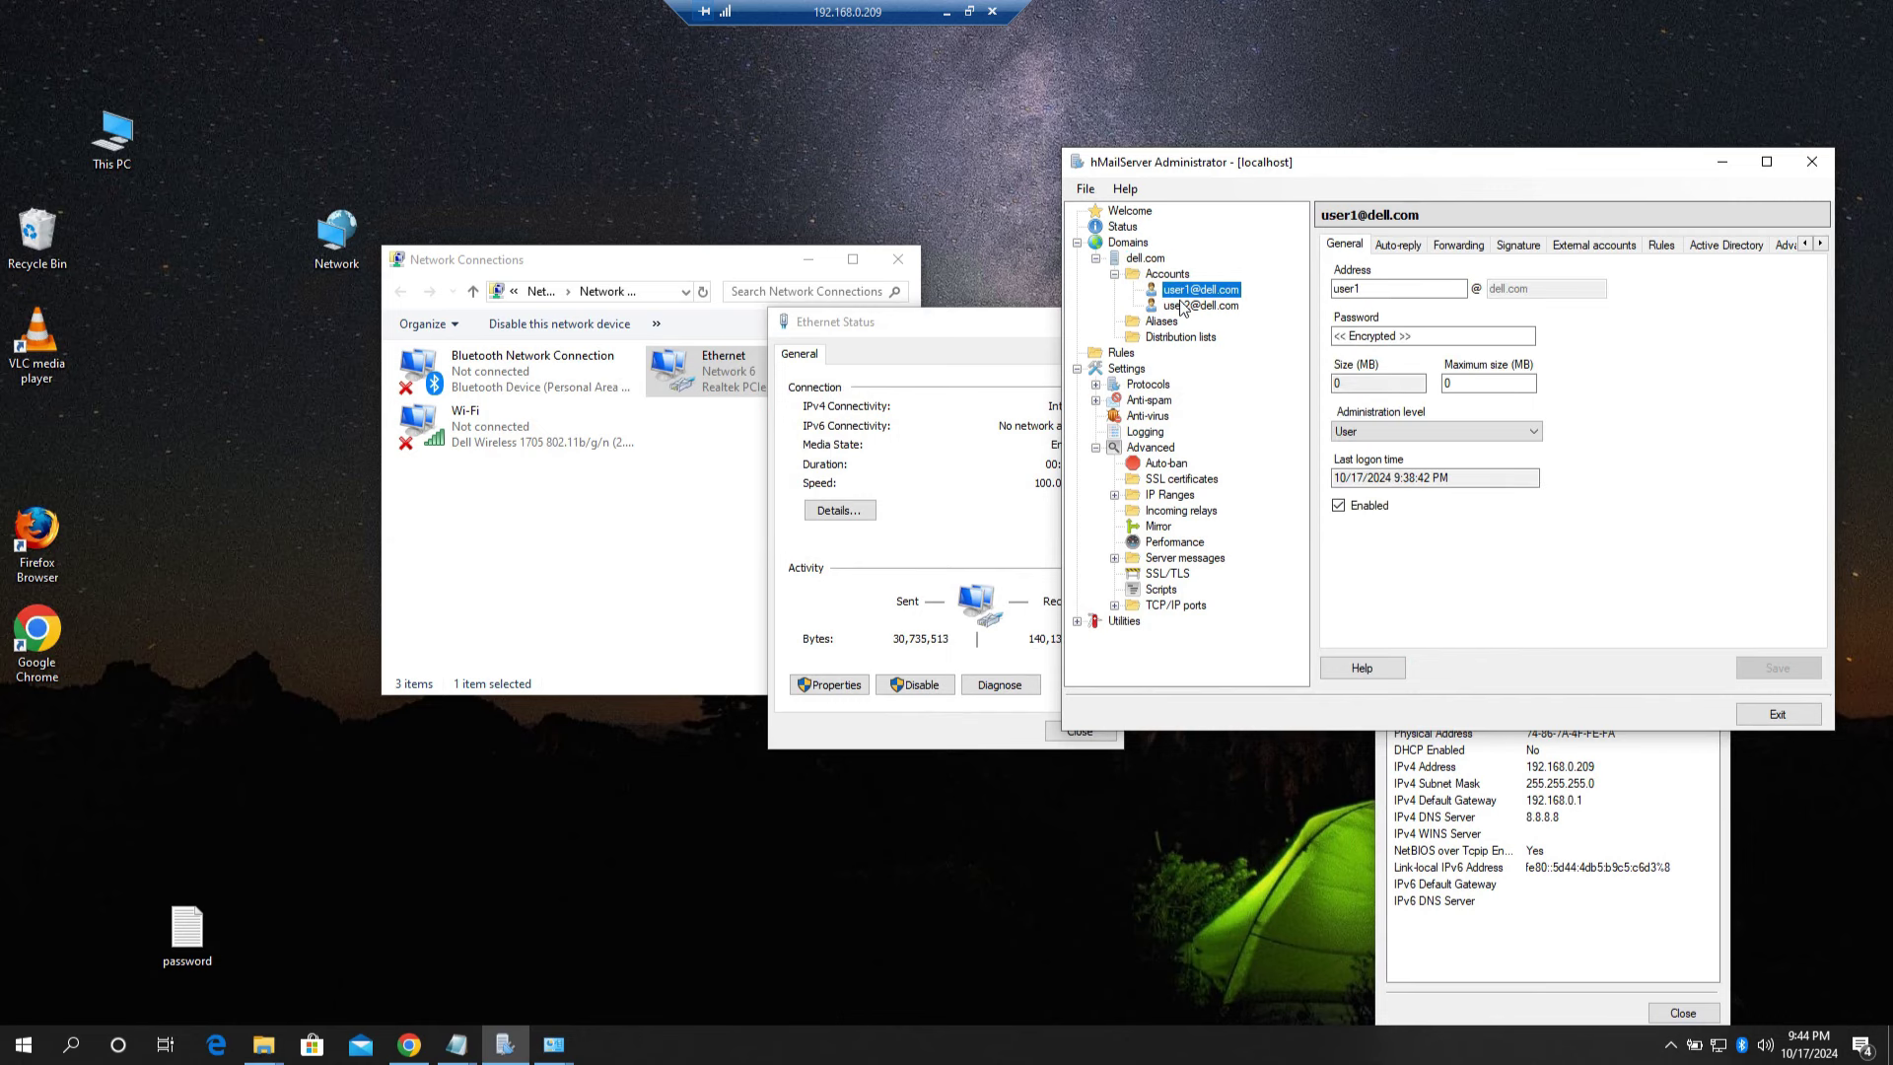
pyautogui.click(1164, 278)
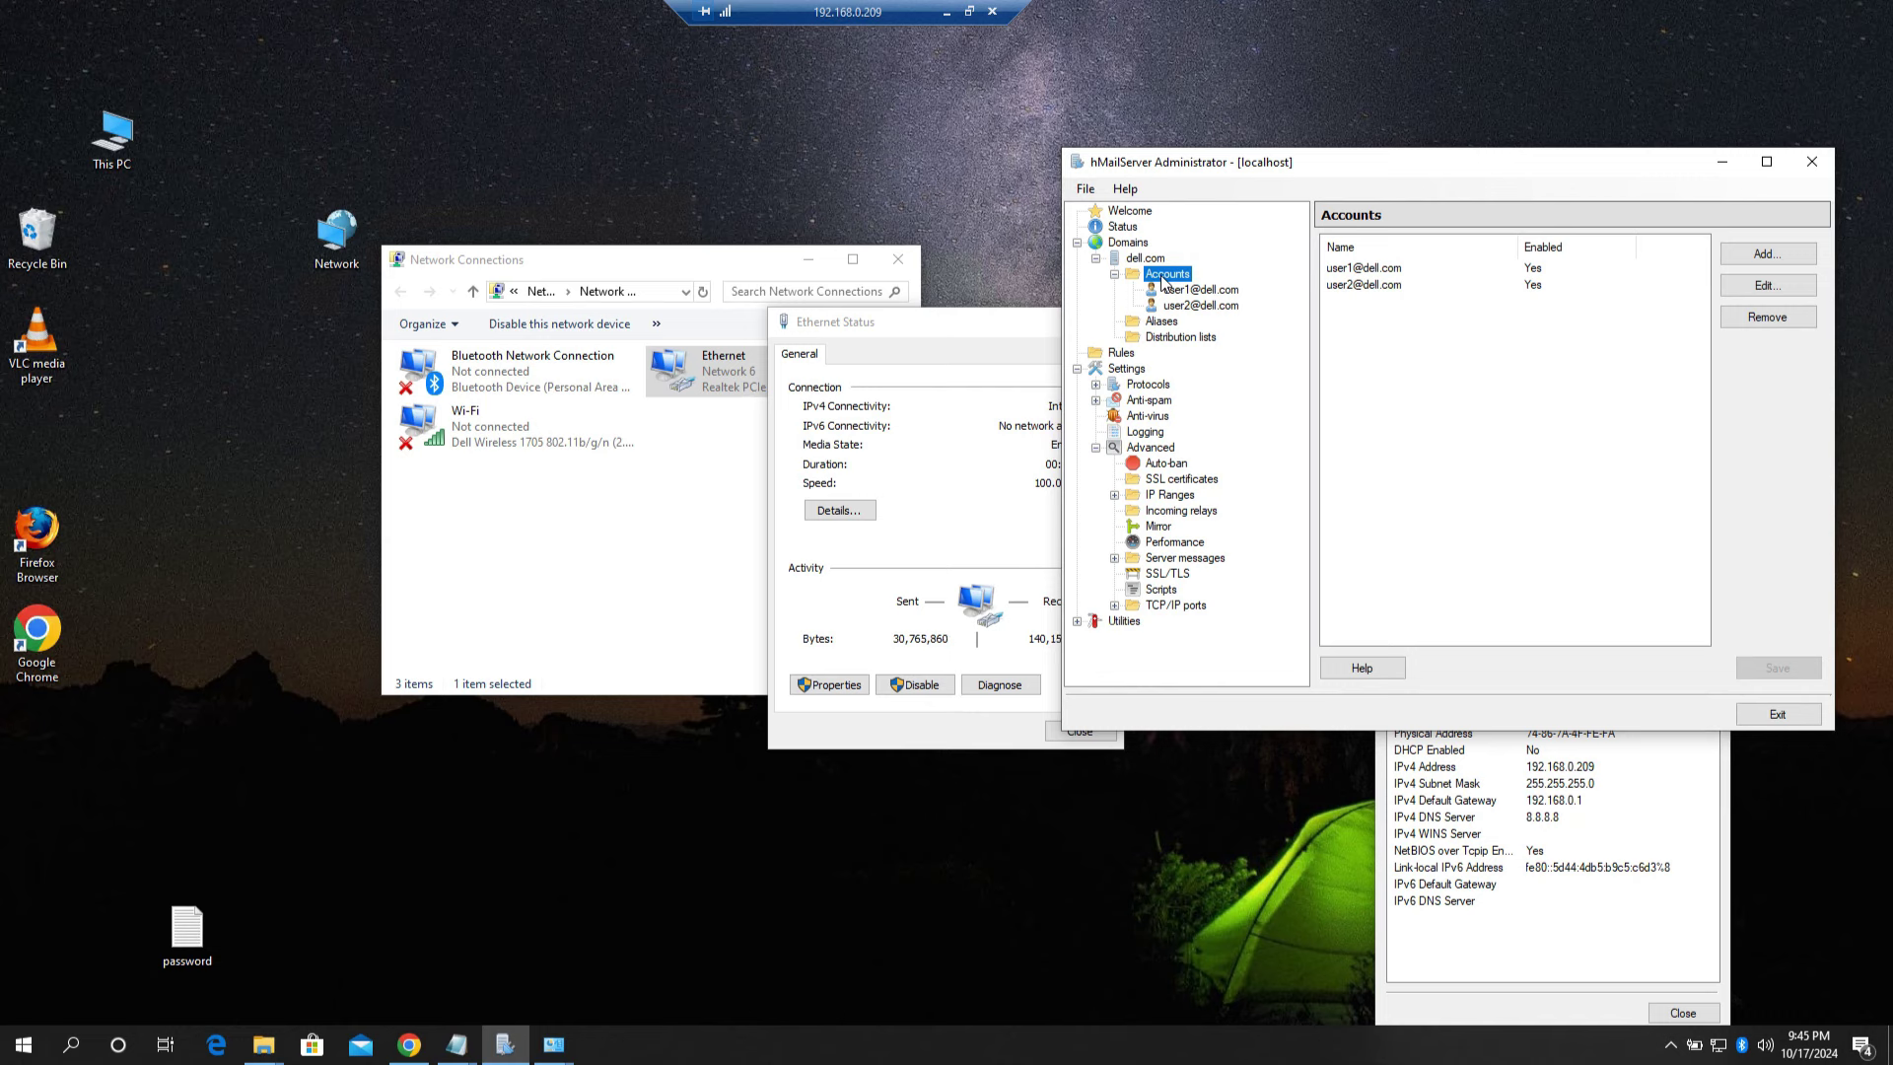
# Step: Search Google for thunderbird in a new Chrome tab
pyautogui.click(414, 1053)
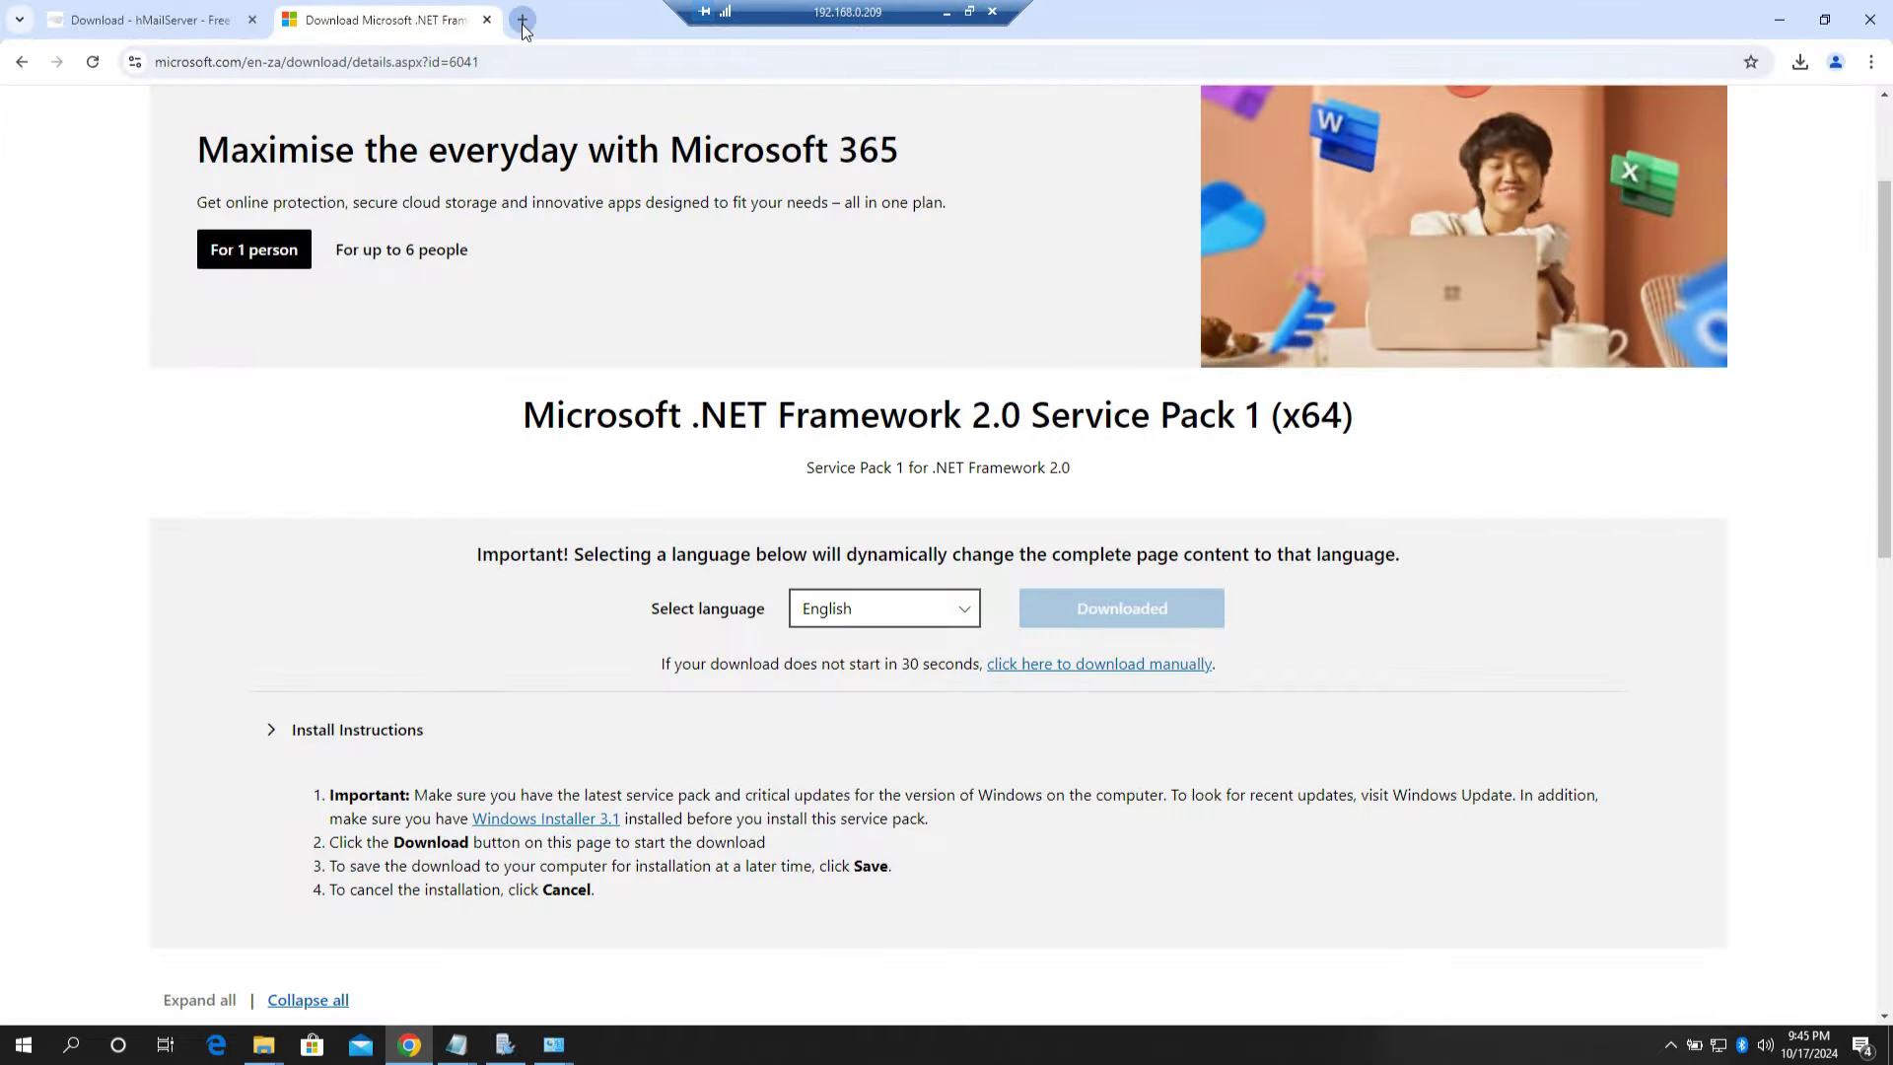
pyautogui.click(523, 21)
pyautogui.write('google.co.in')
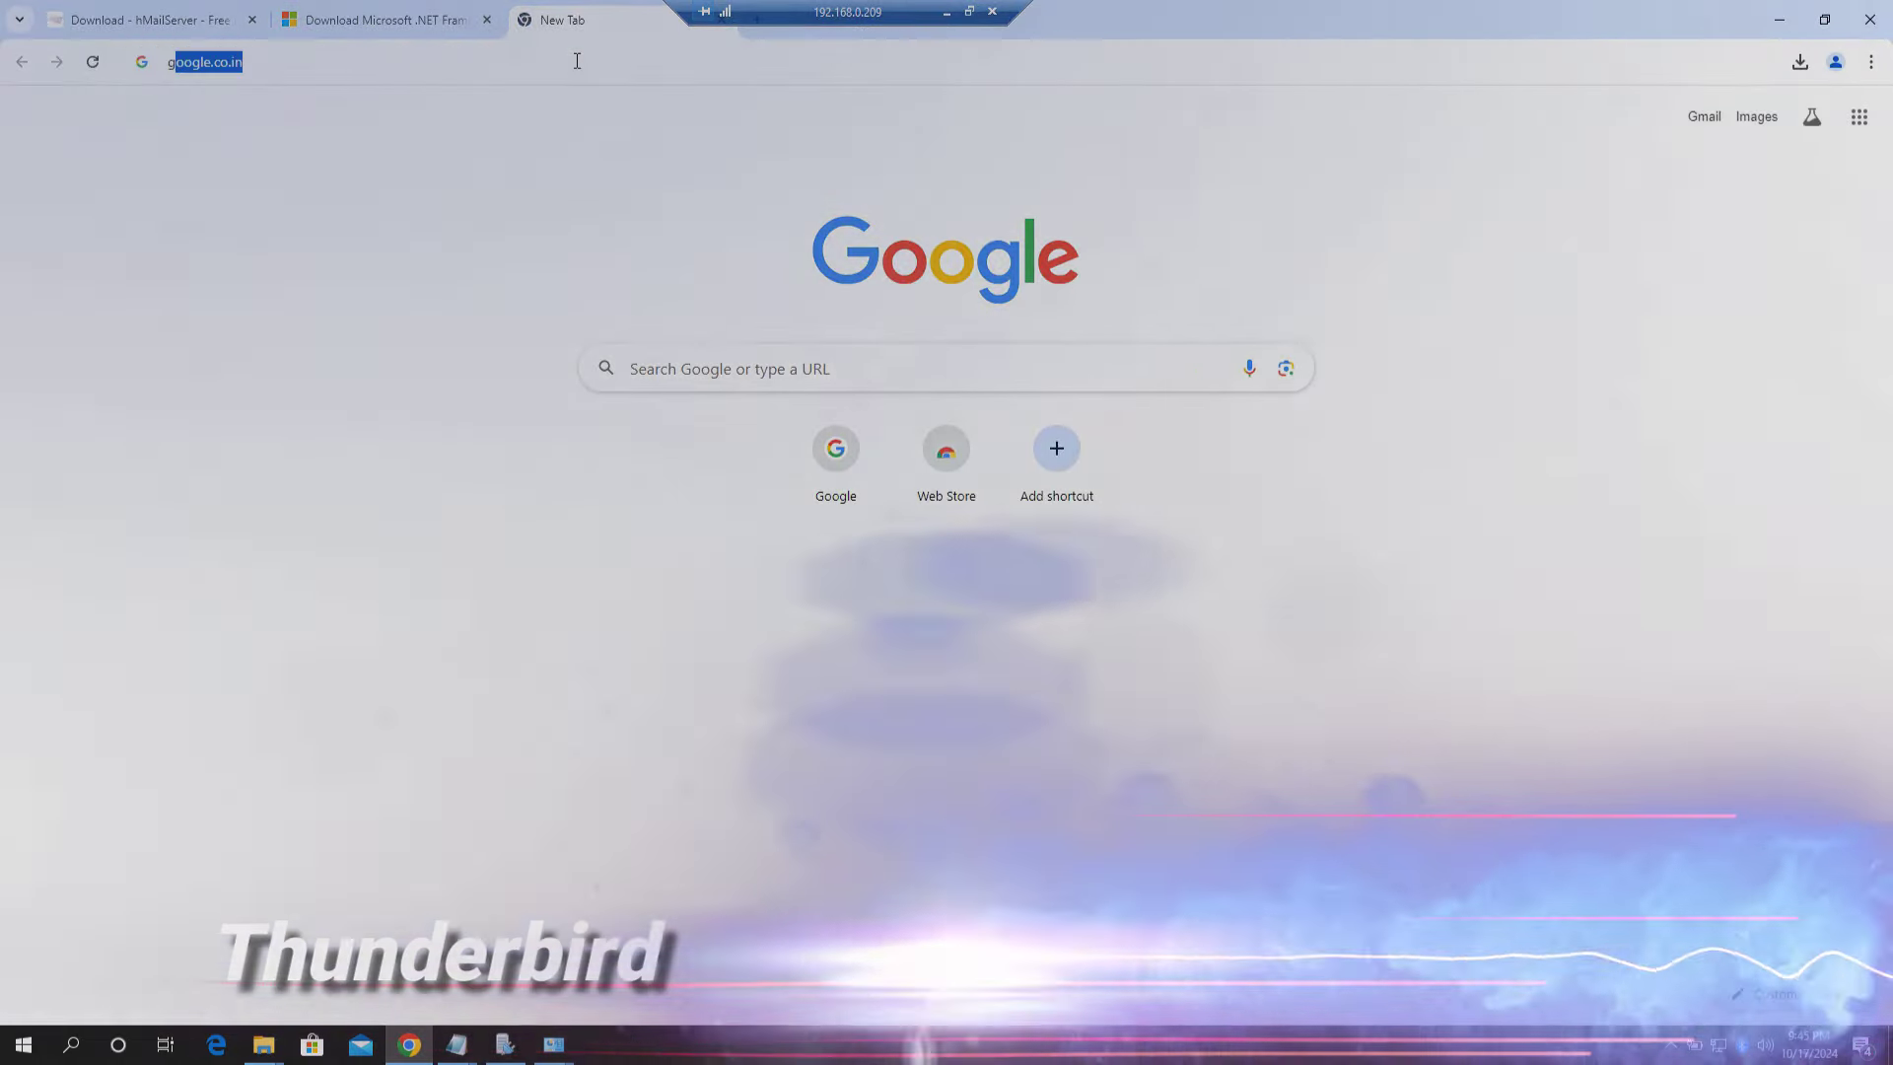
pyautogui.press('Return')
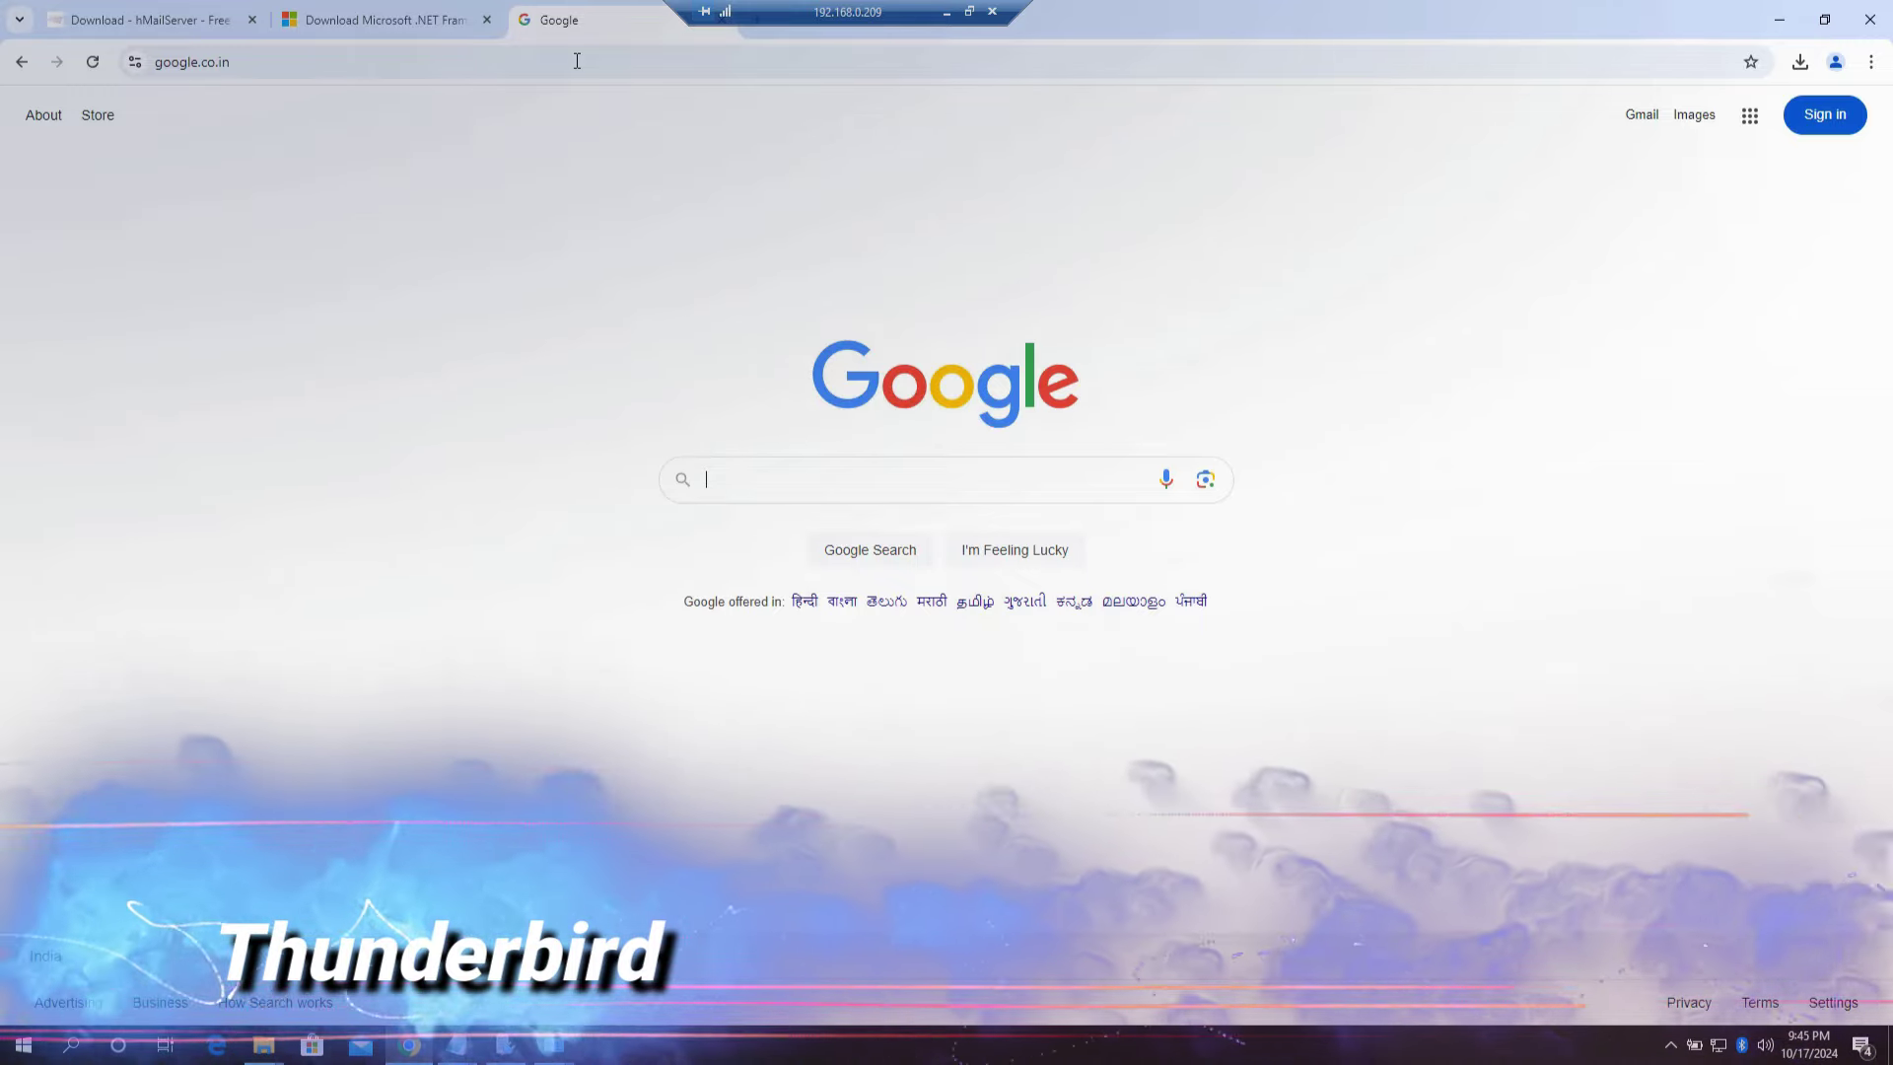
pyautogui.write('thu')
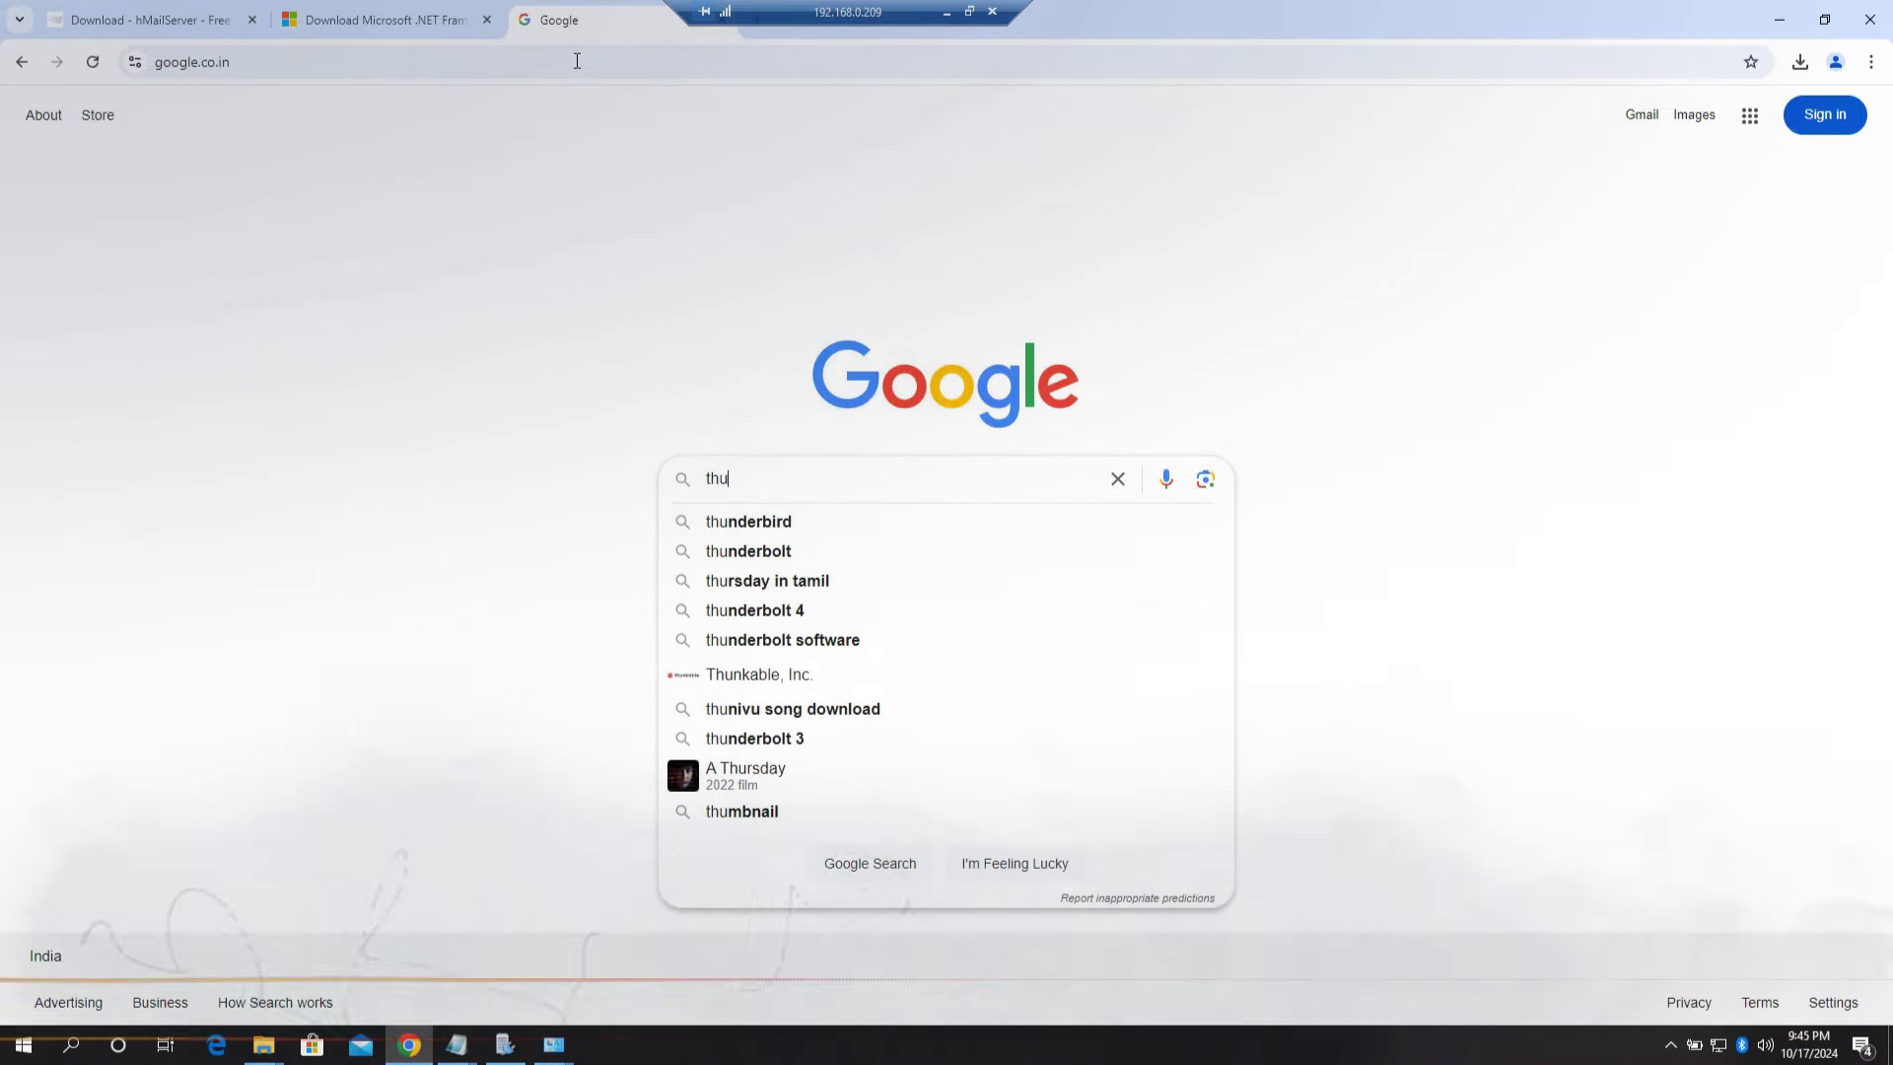
pyautogui.press('Down')
pyautogui.press('Return')
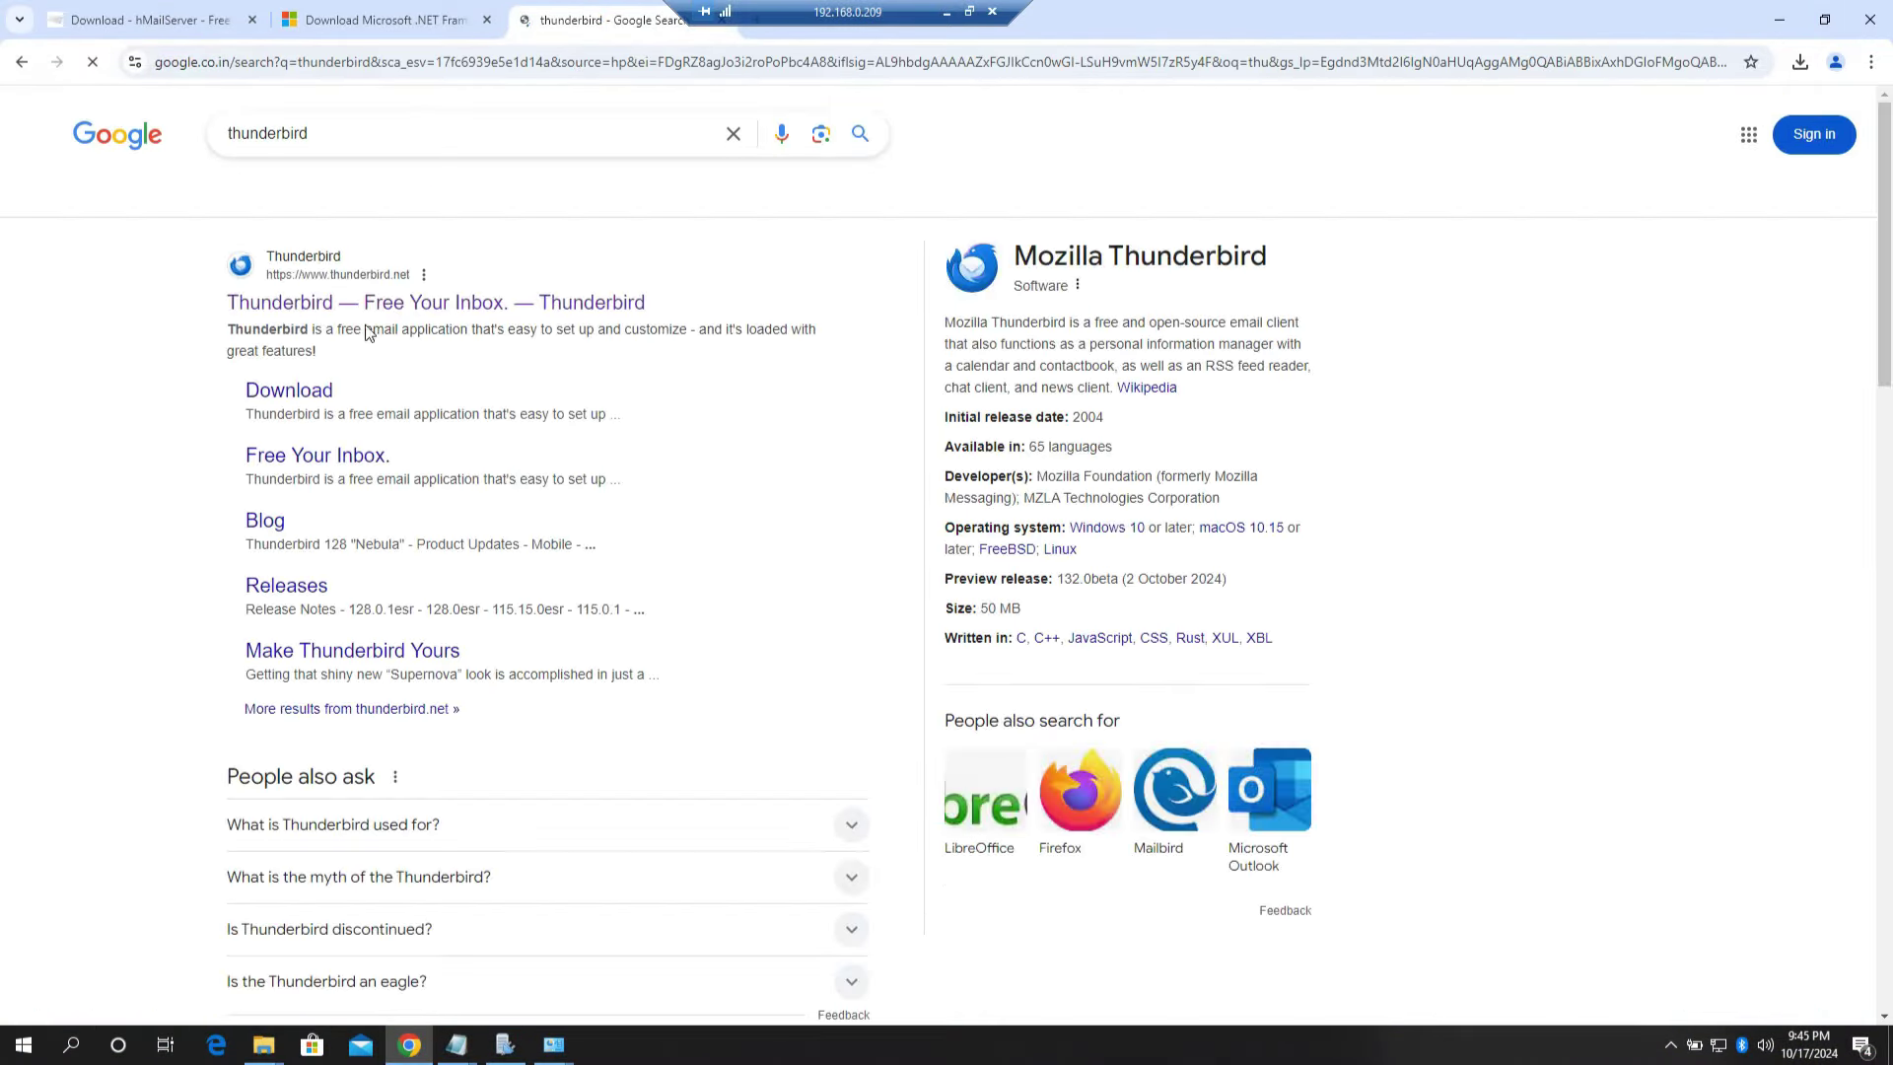
# Step: Download the Thunderbird installer from the official thunderbird.net site
pyautogui.click(408, 293)
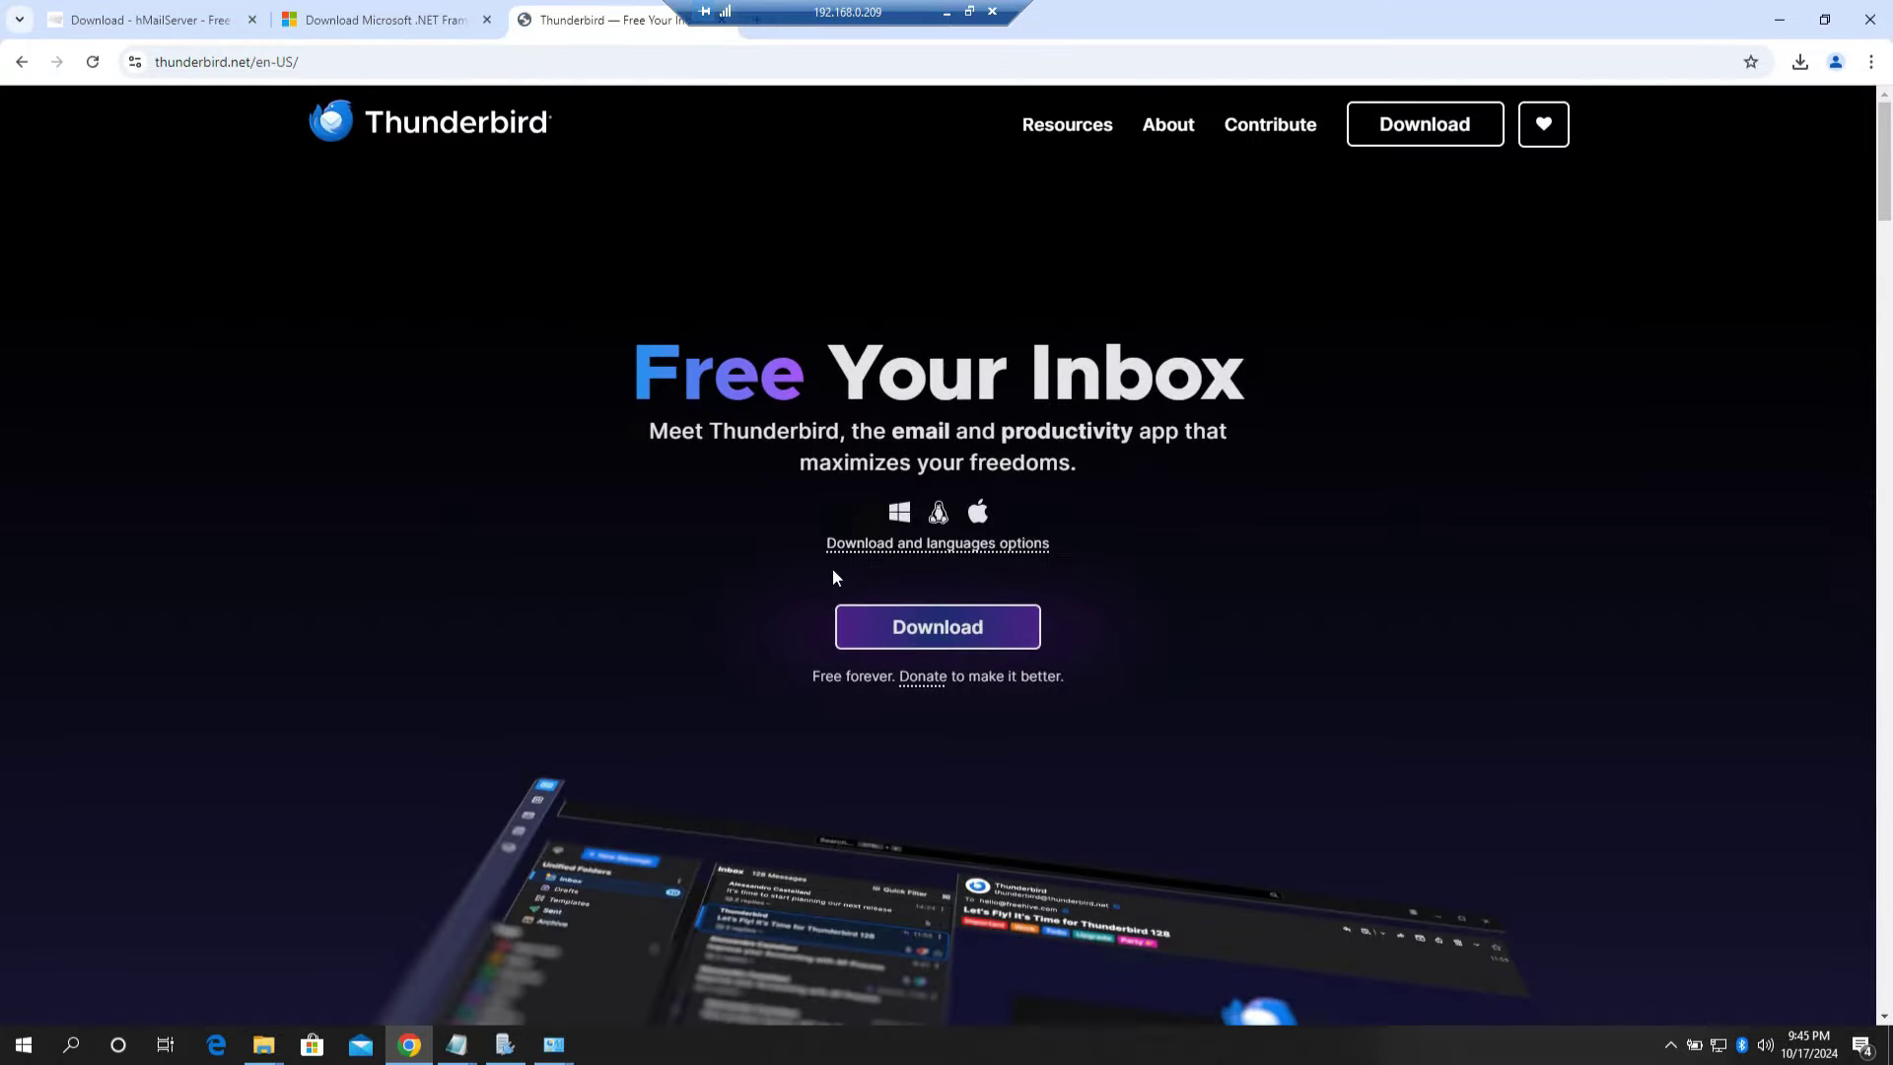
pyautogui.click(937, 629)
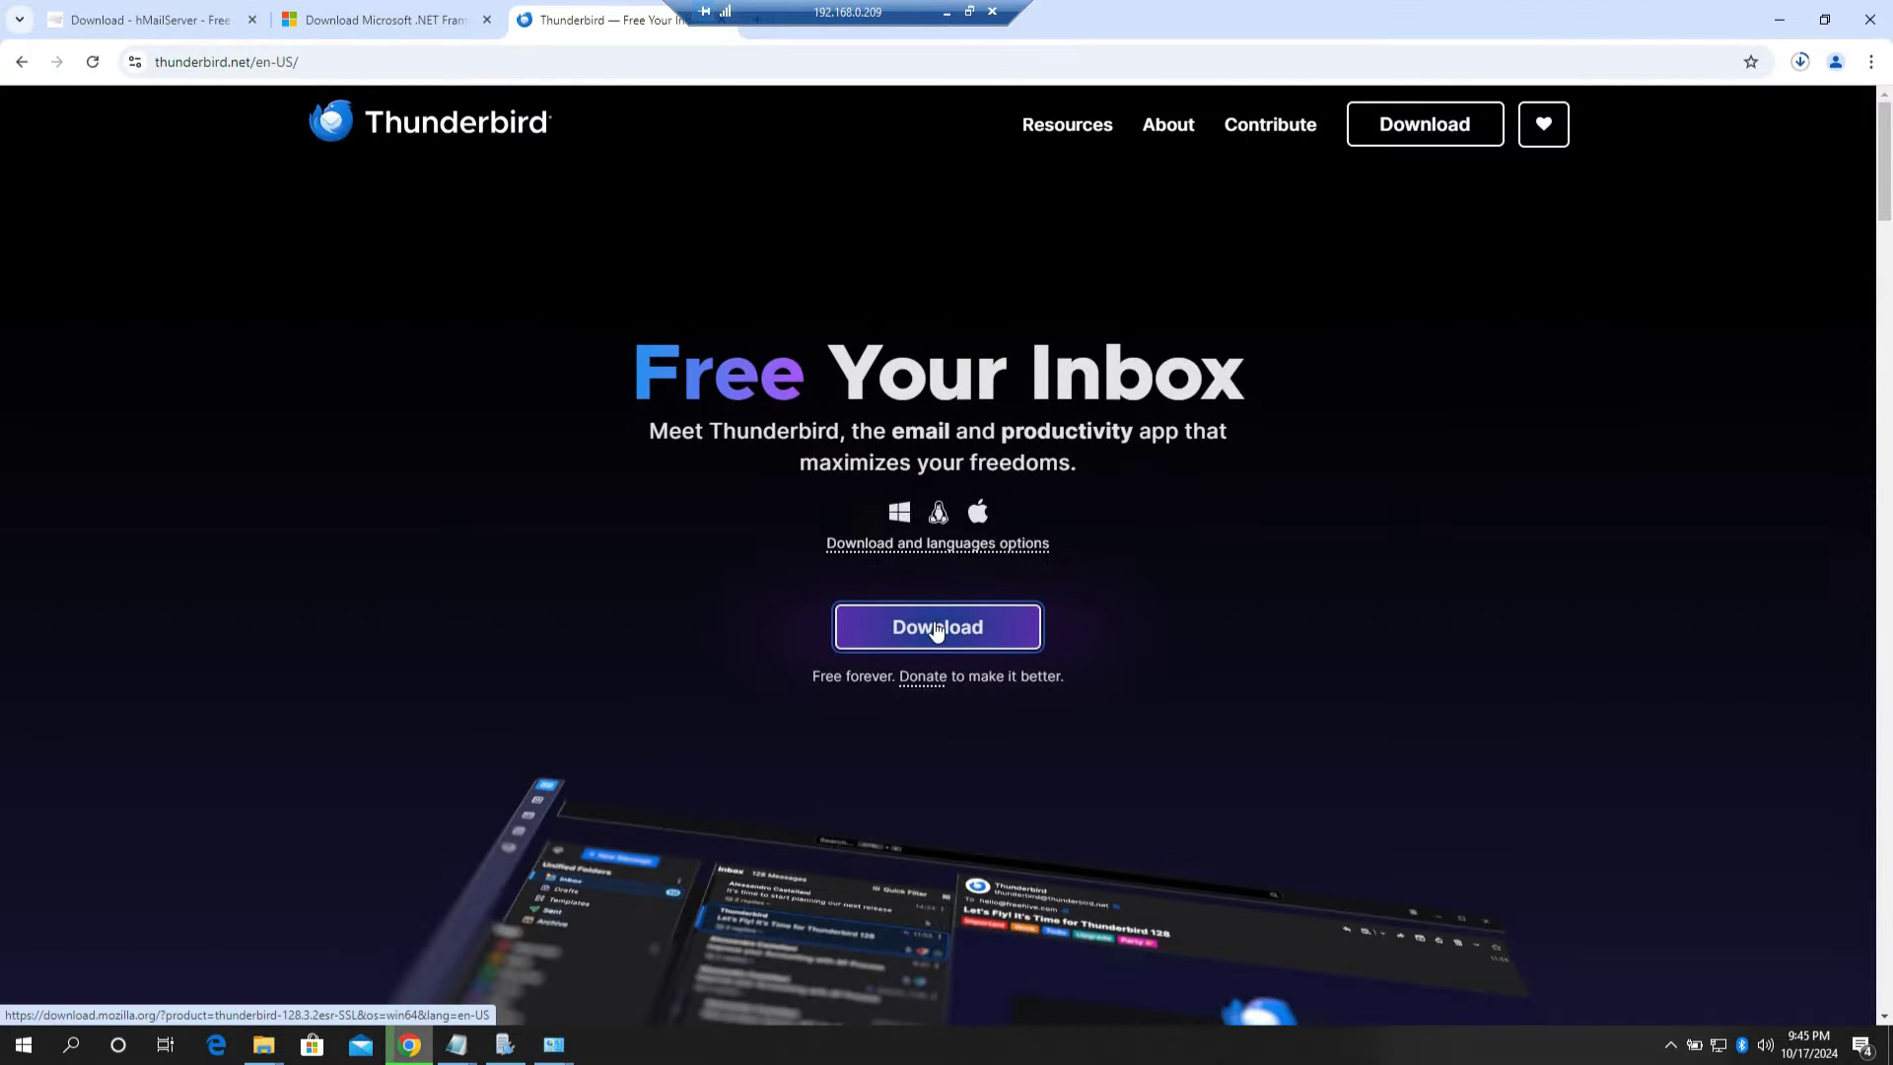
pyautogui.click(936, 629)
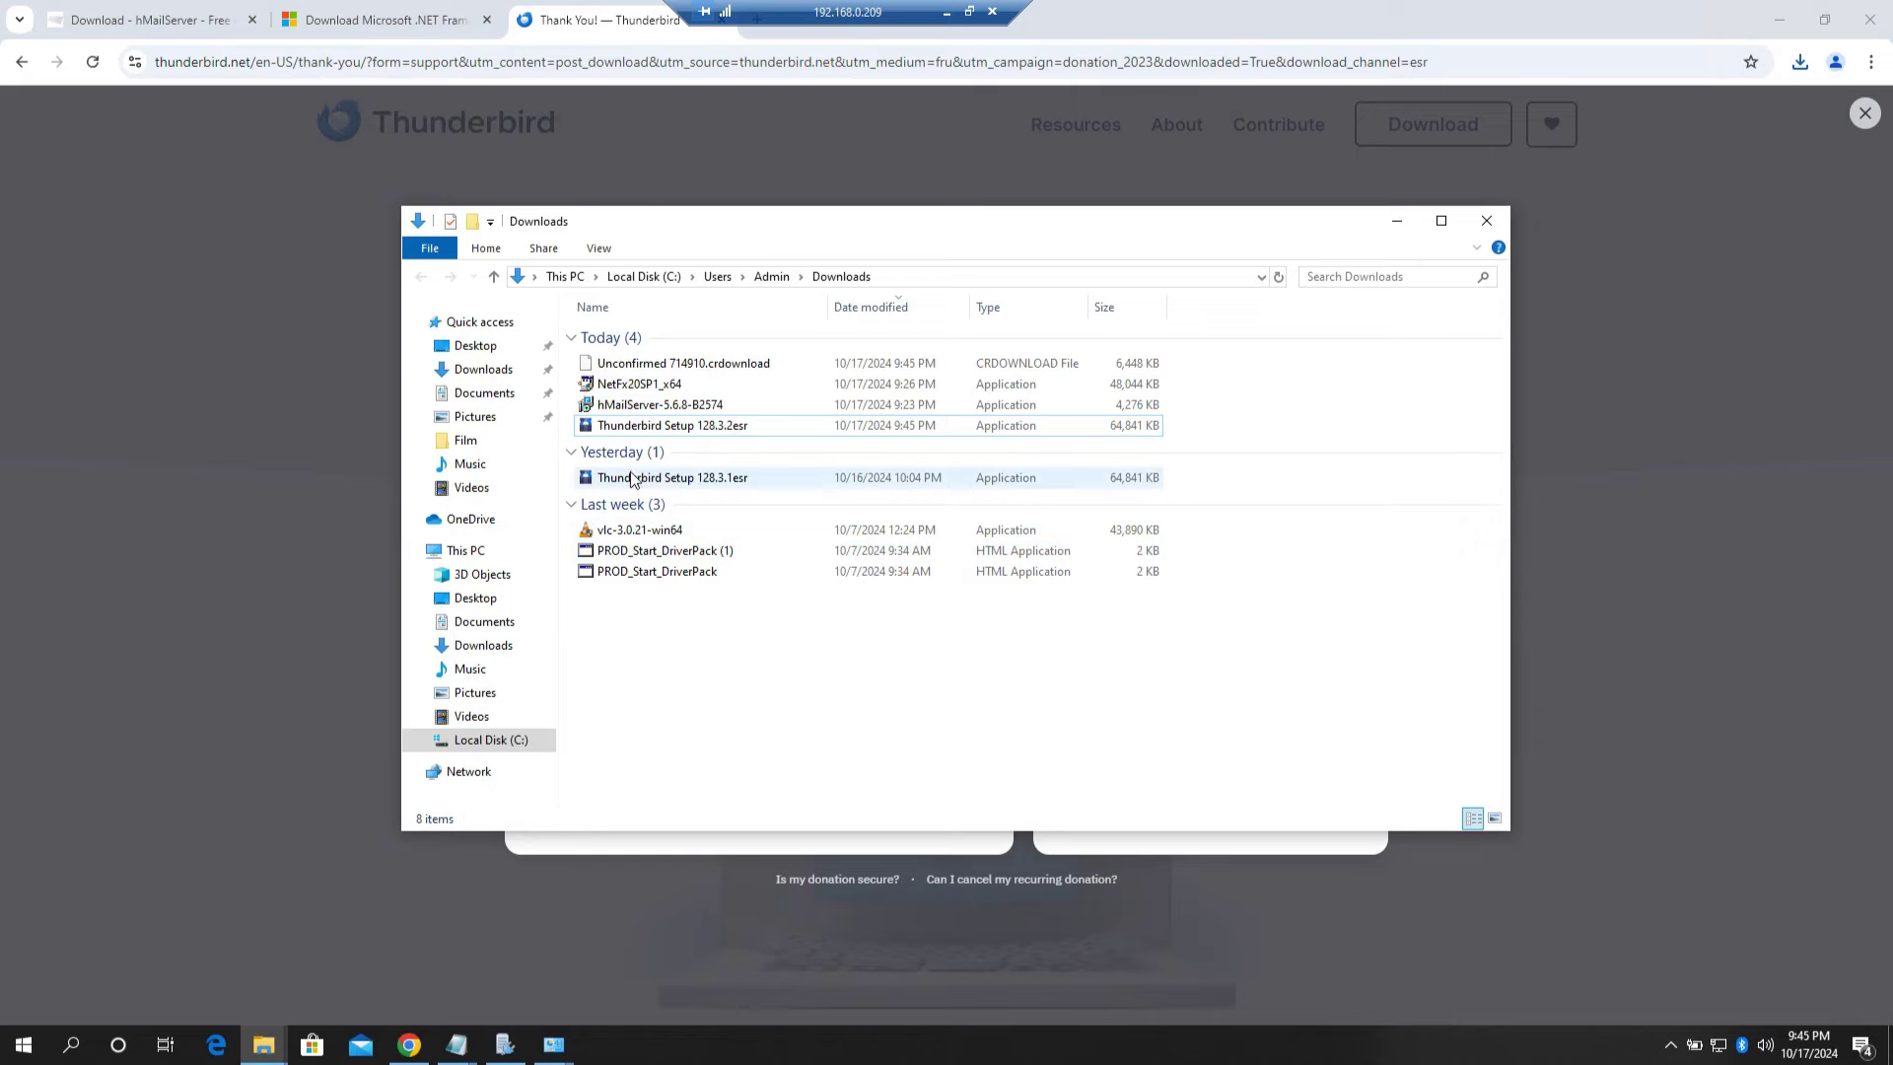
# Step: Launch Thunderbird Setup 128.3.2esr from Downloads and close the Downloads window
pyautogui.click(1778, 20)
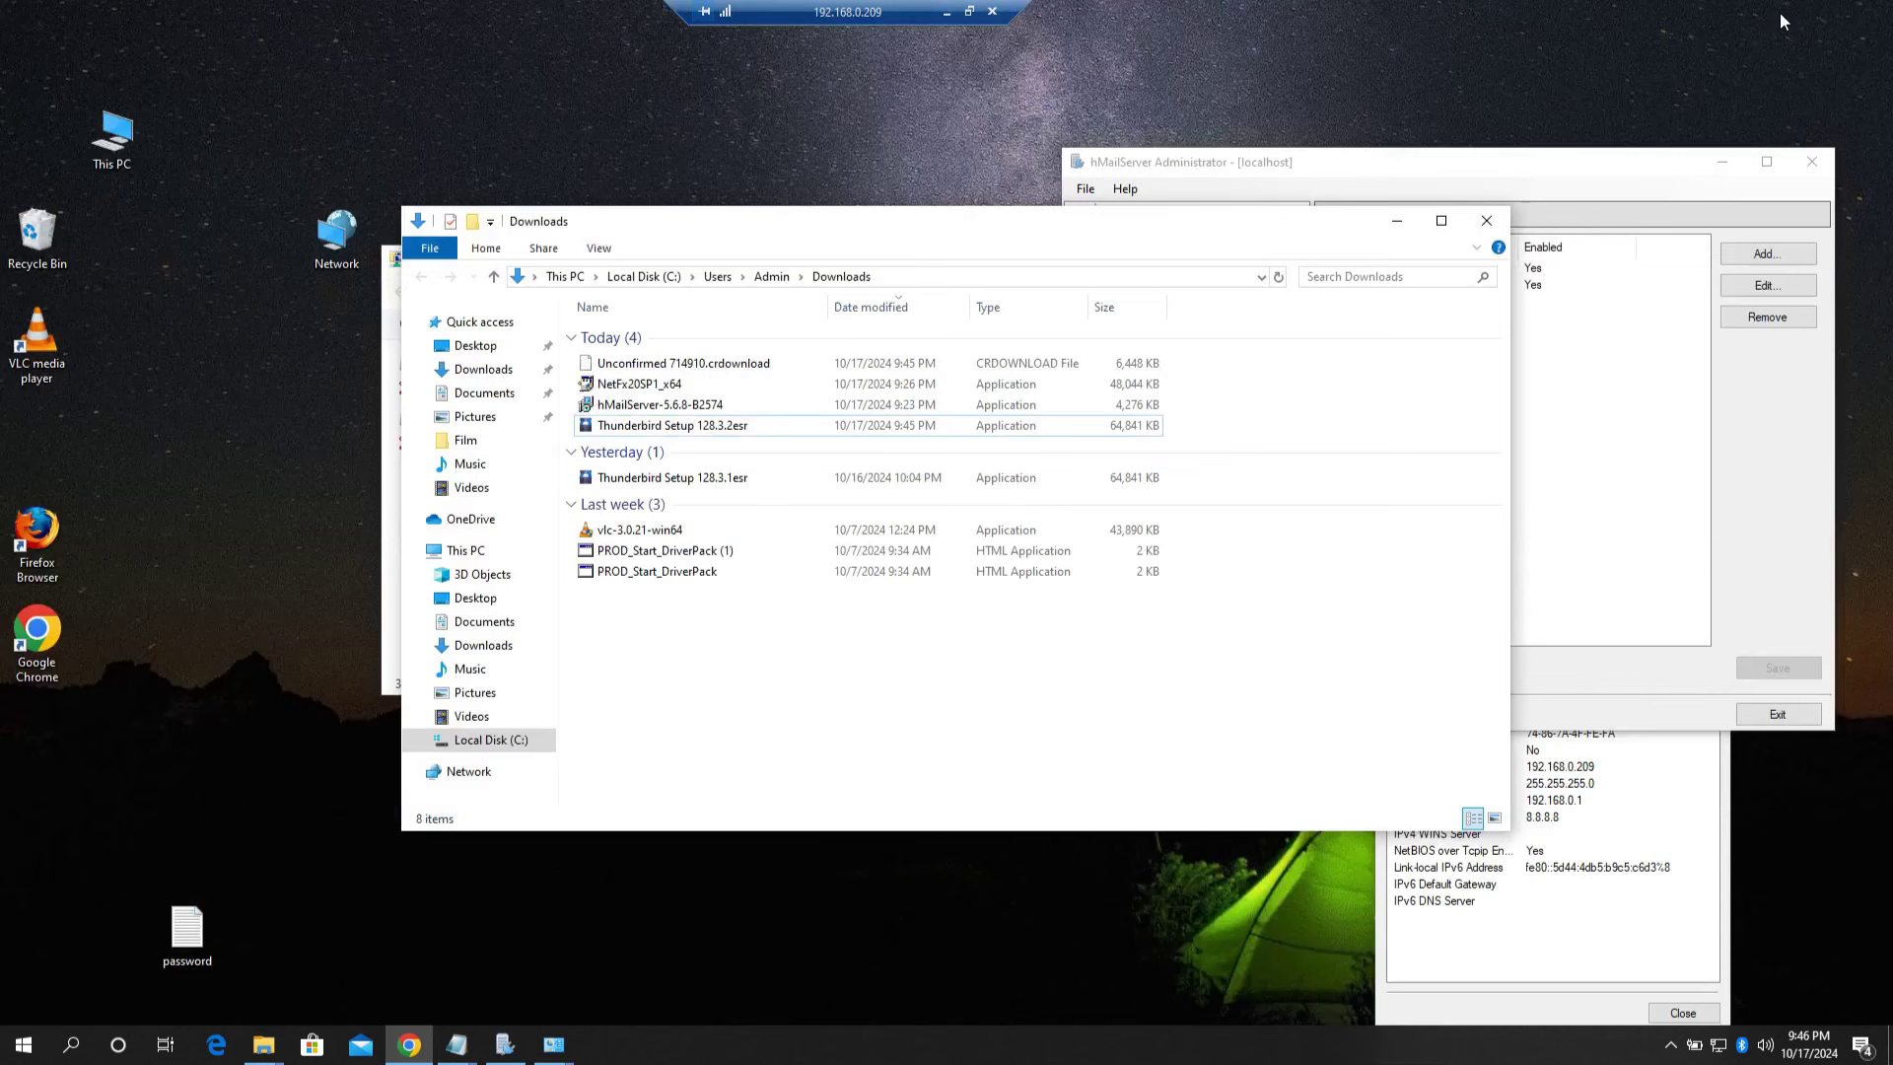
pyautogui.click(631, 431)
pyautogui.doubleClick(629, 432)
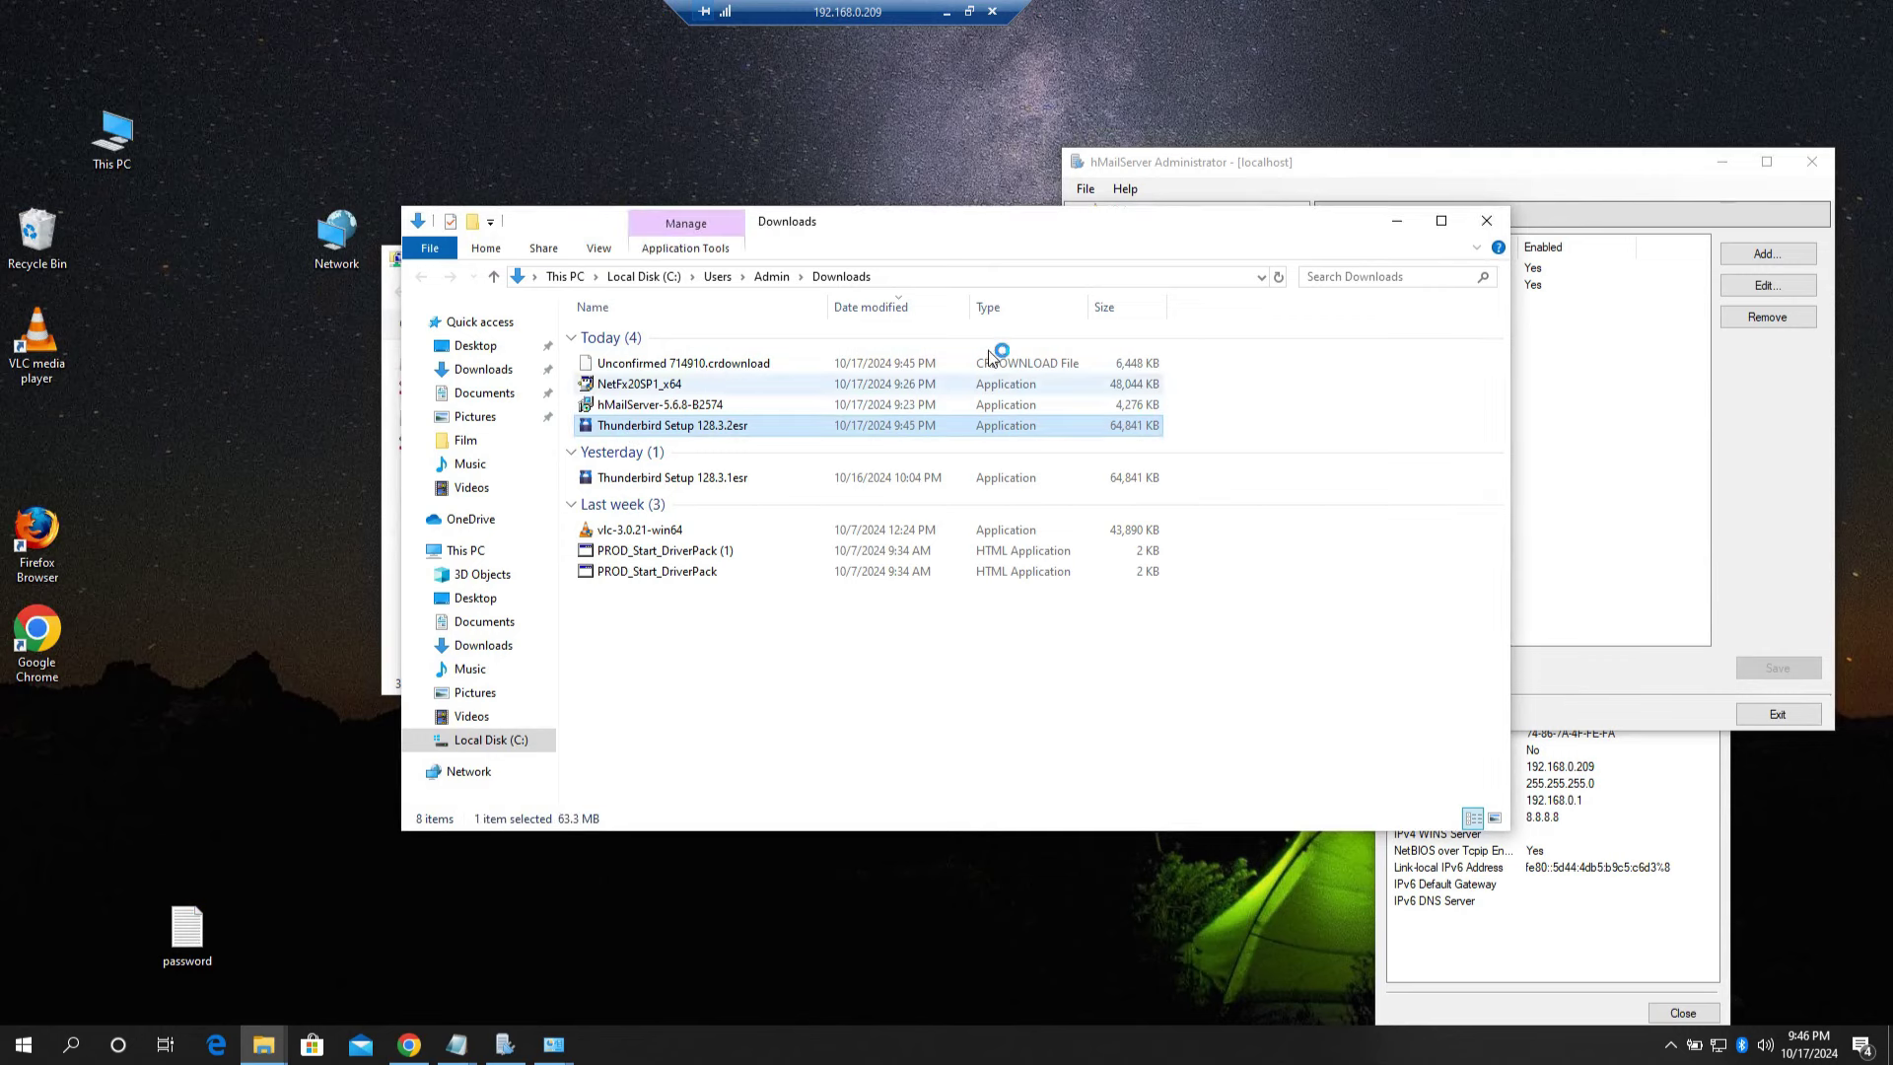
pyautogui.moveTo(1006, 214); pyautogui.dragTo(622, 182)
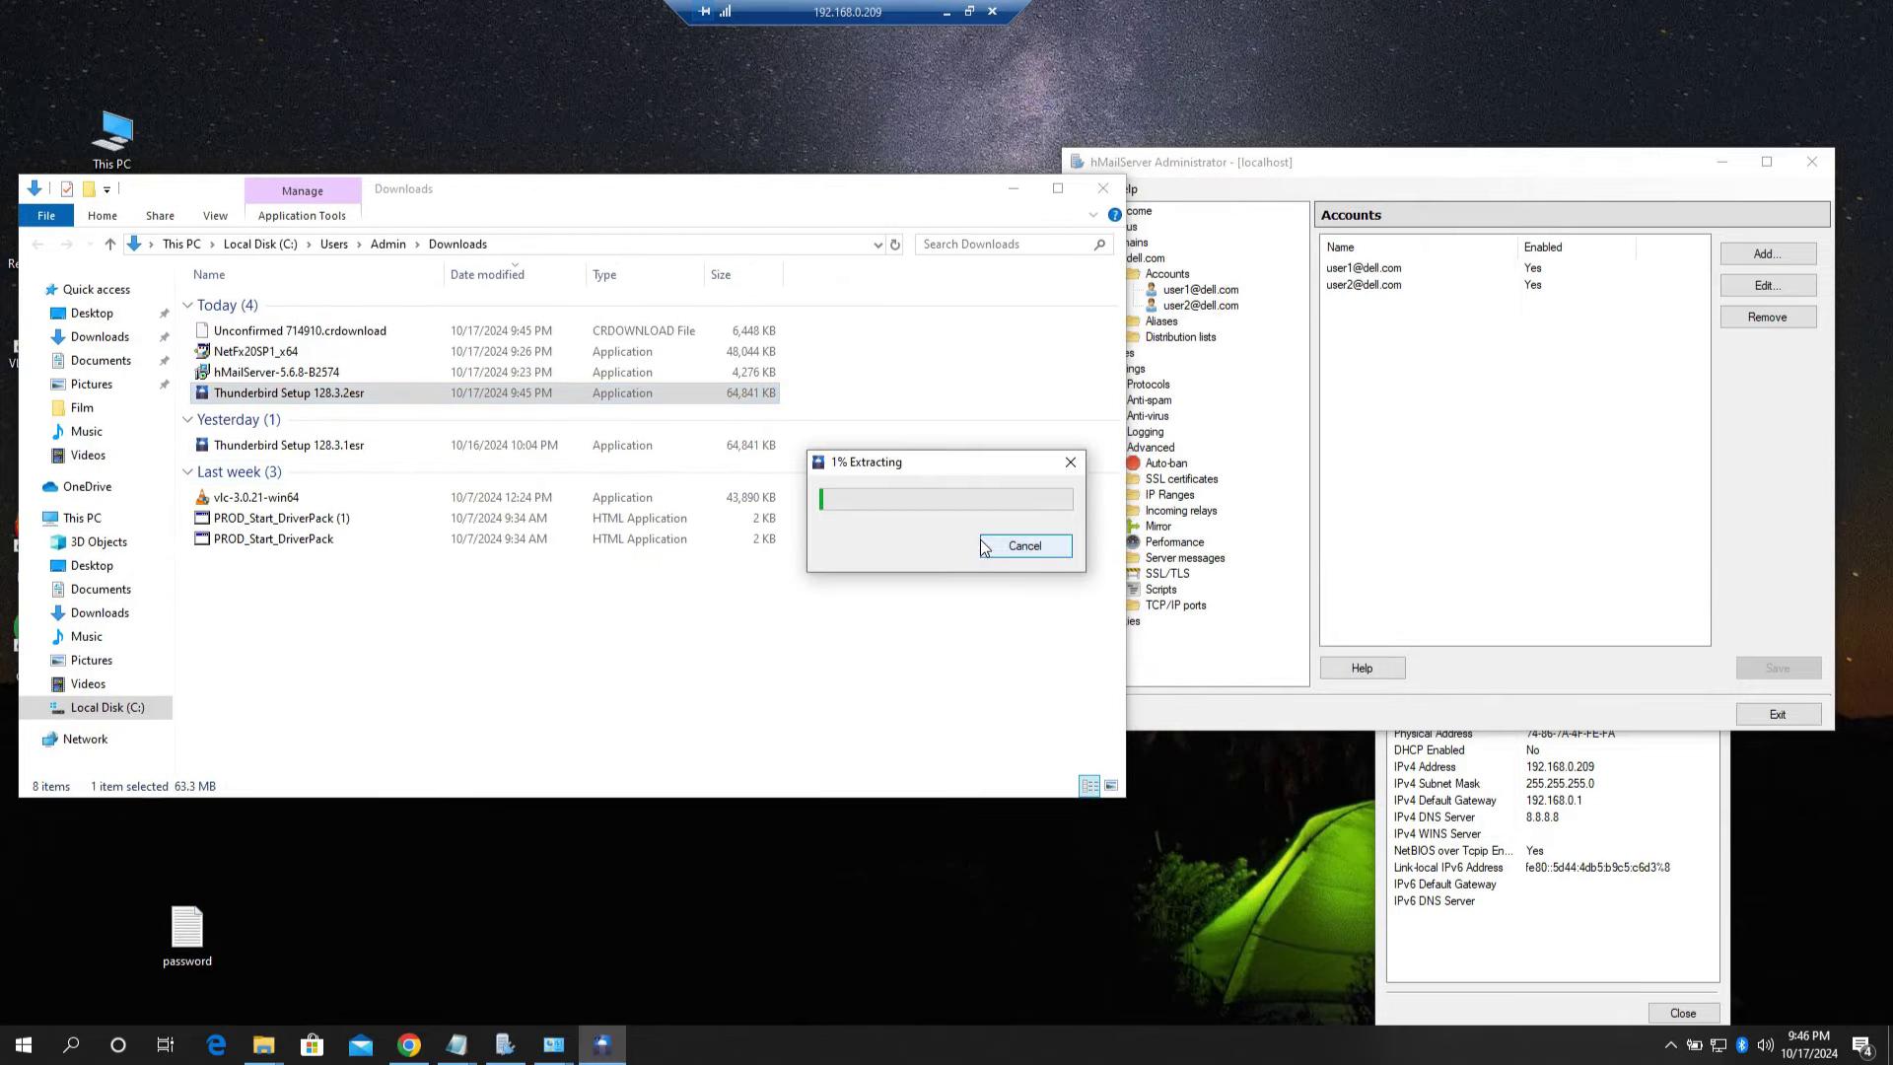
pyautogui.click(1103, 187)
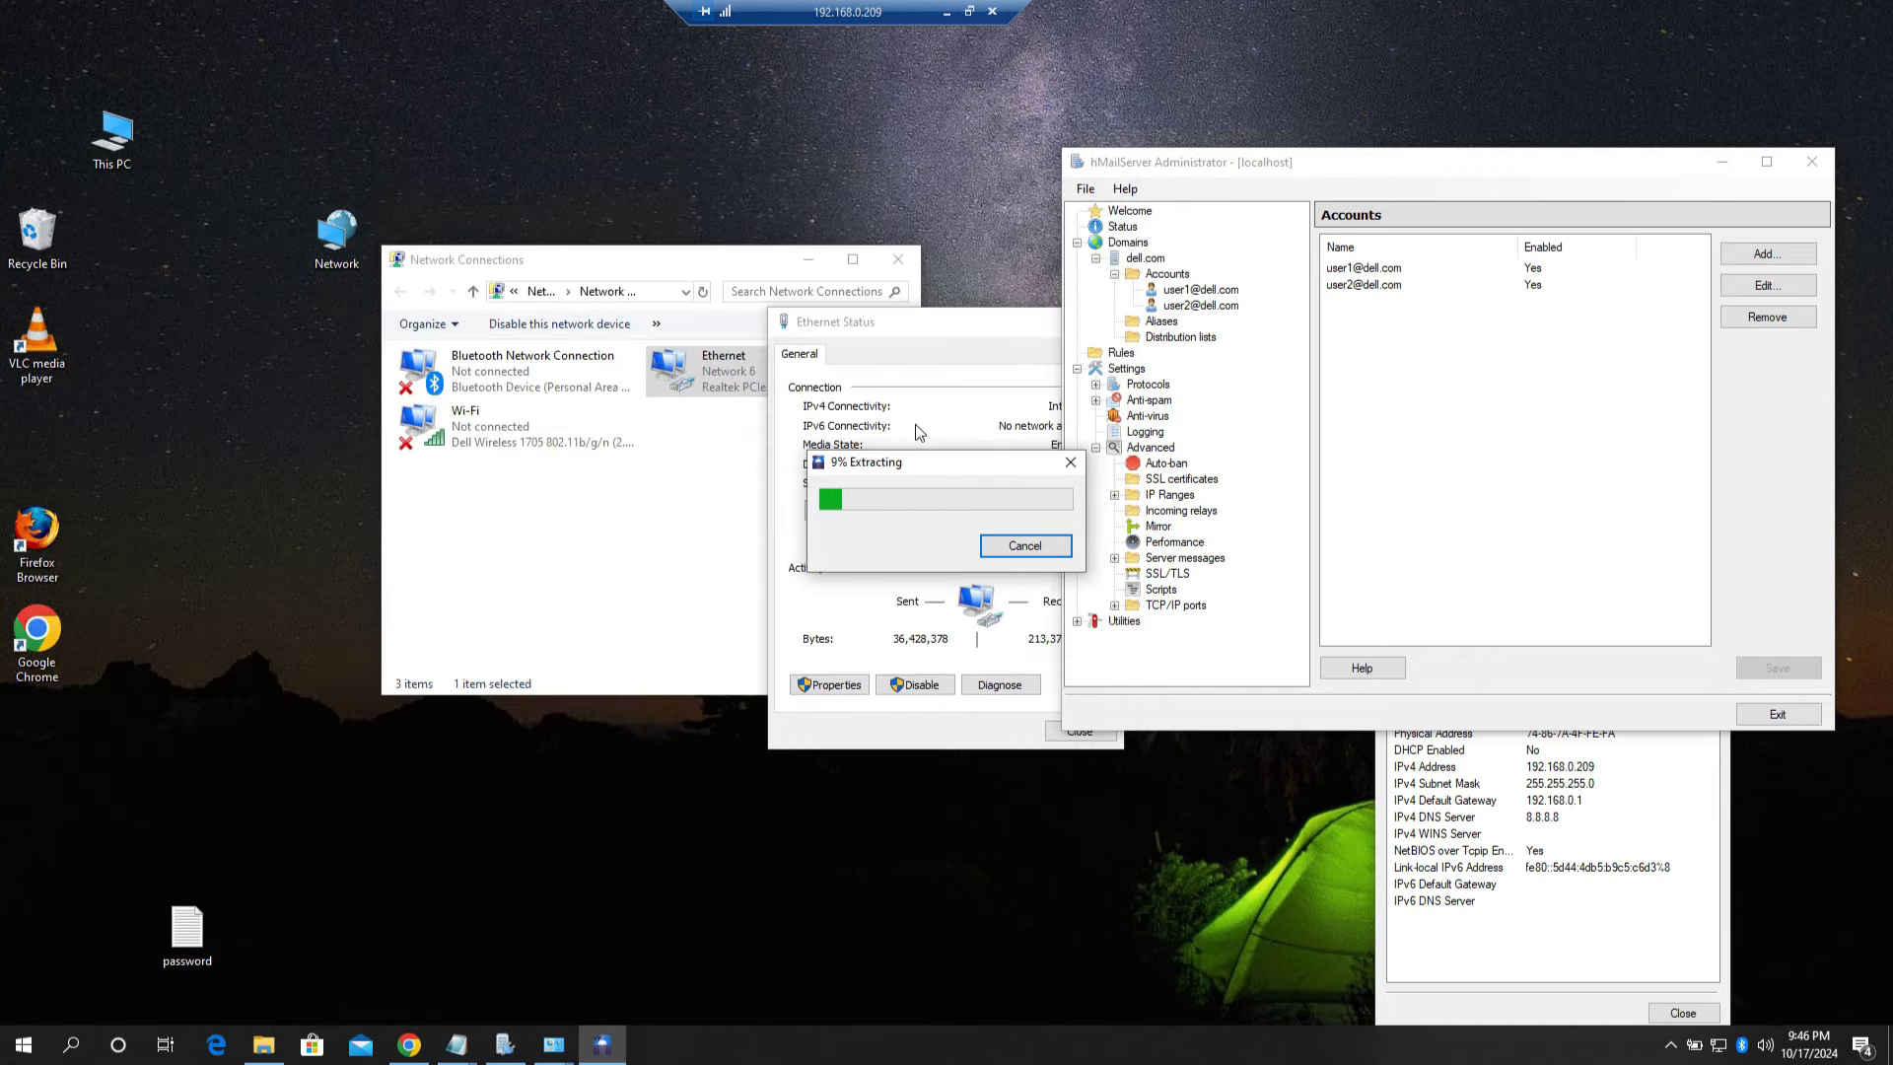
# Step: Close the Network Connections window and the network connection details while extraction runs
pyautogui.moveTo(912, 466); pyautogui.dragTo(461, 516)
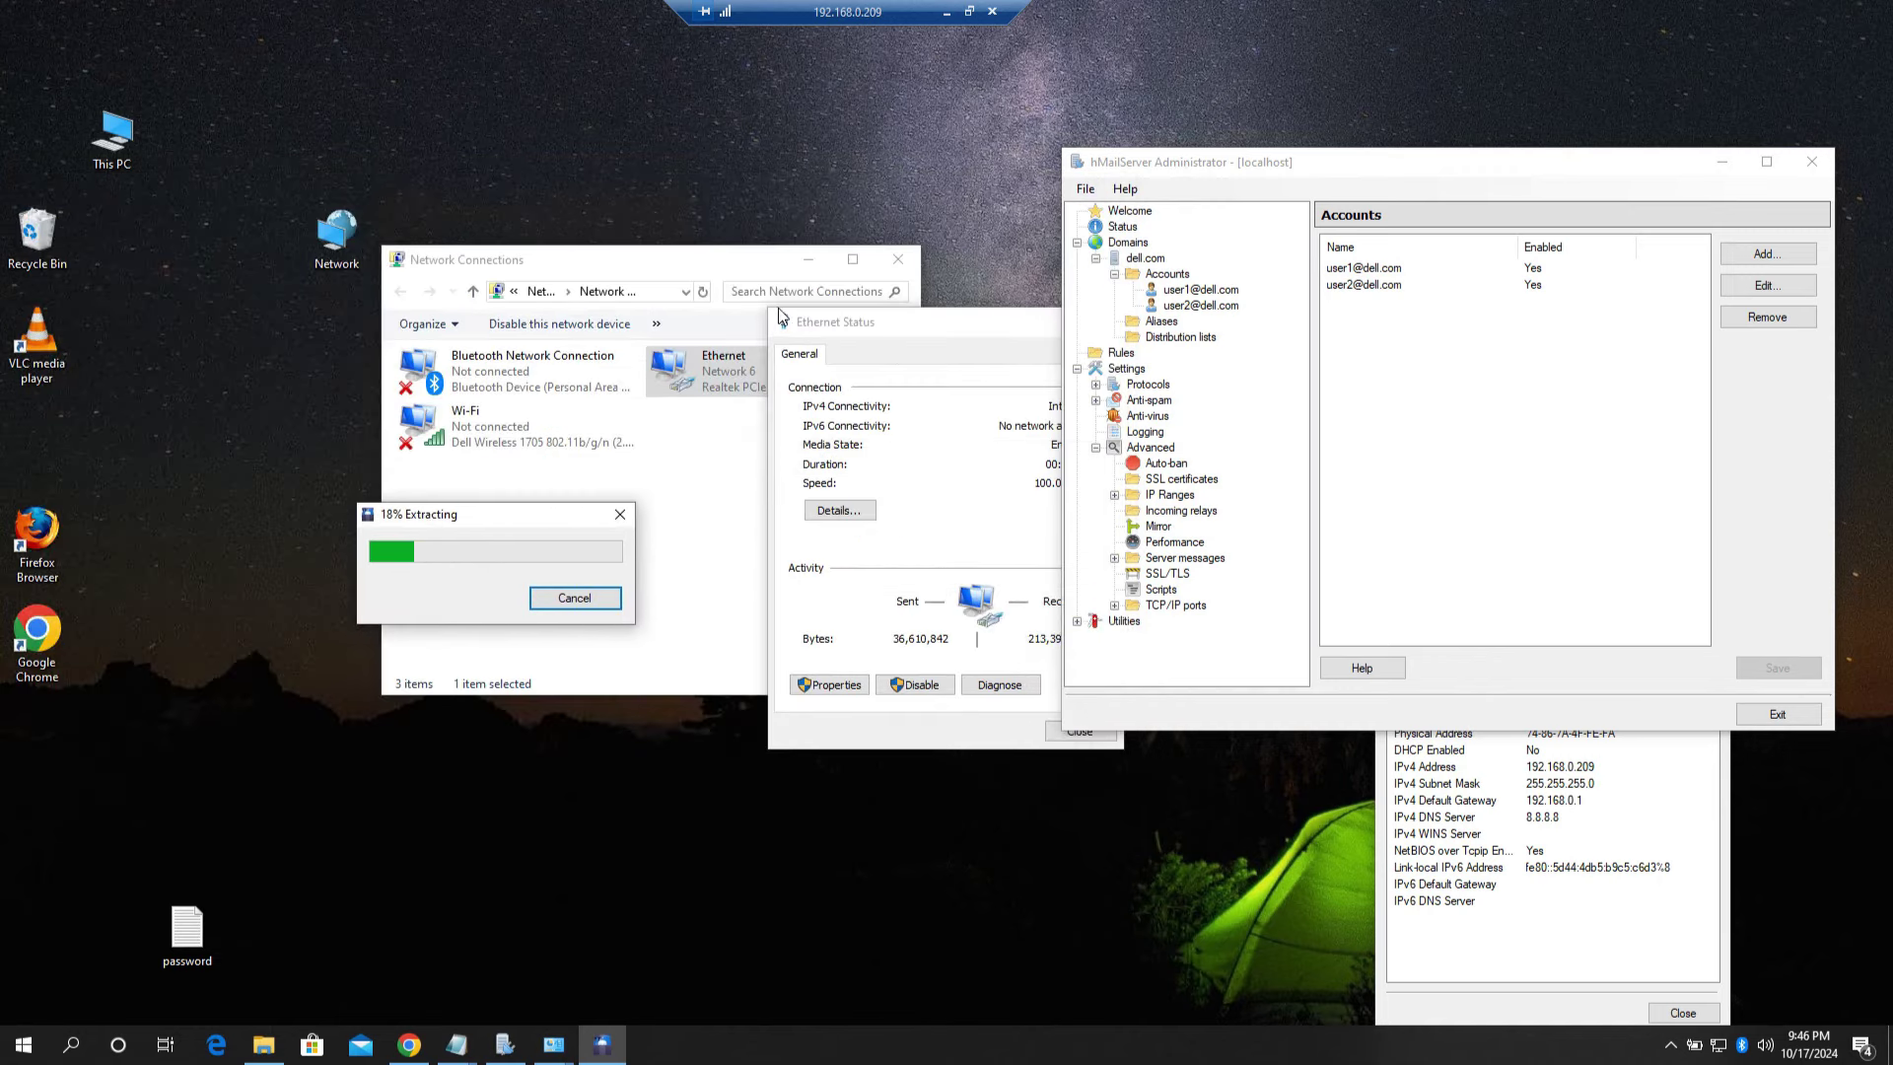
pyautogui.click(896, 260)
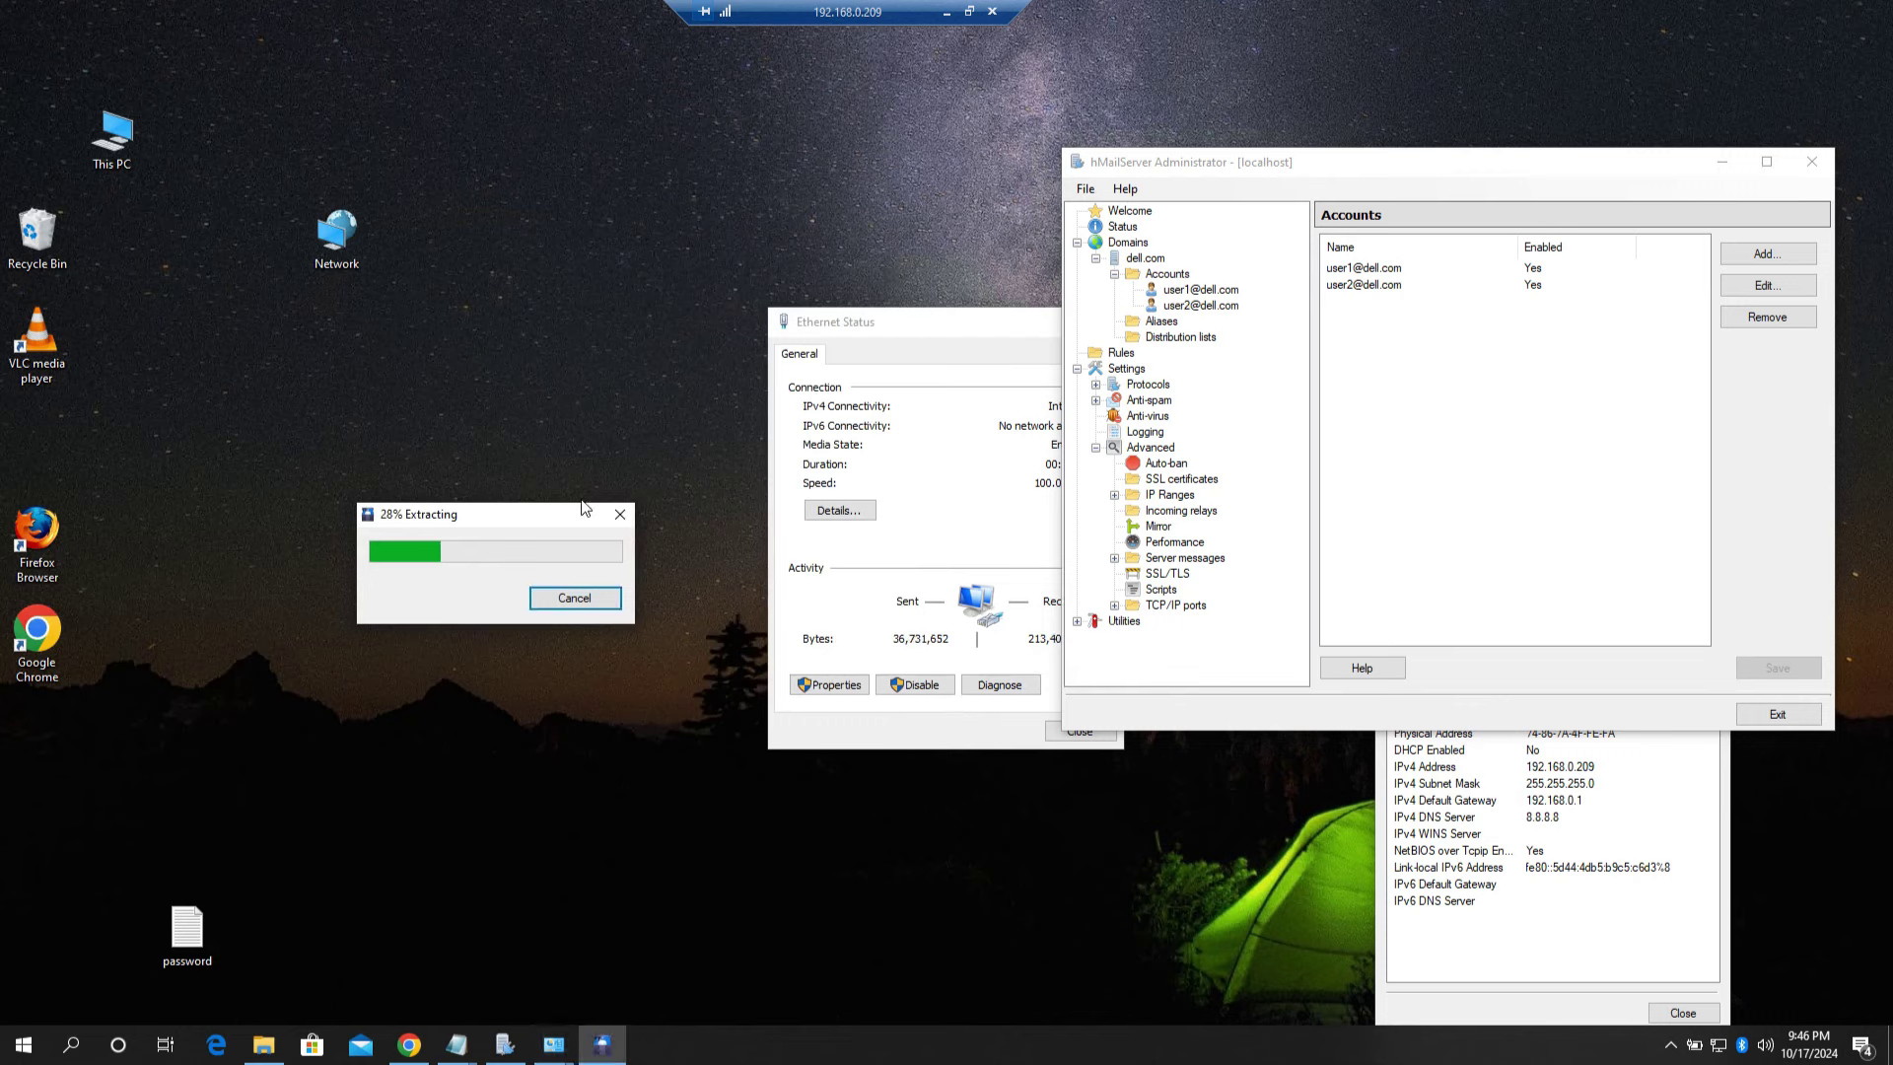
pyautogui.moveTo(522, 519); pyautogui.dragTo(500, 417)
pyautogui.click(1415, 968)
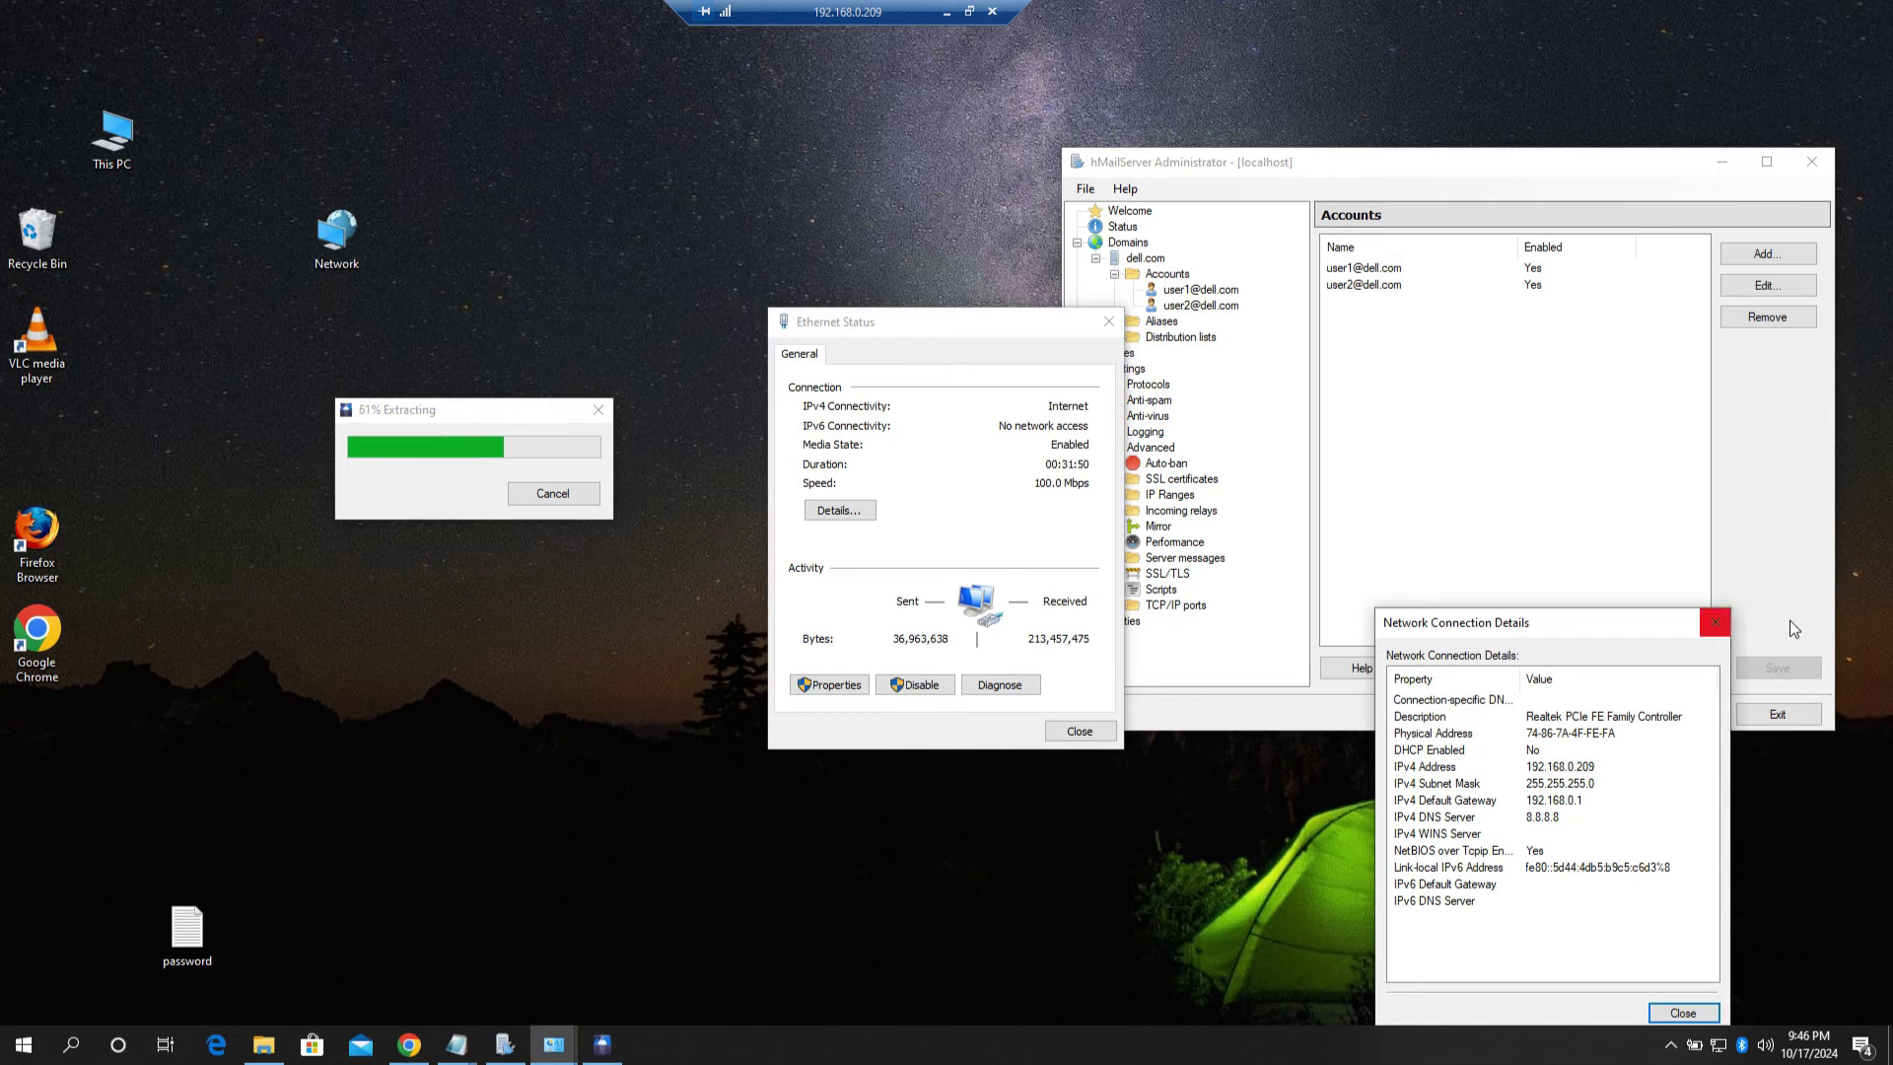
pyautogui.click(1714, 621)
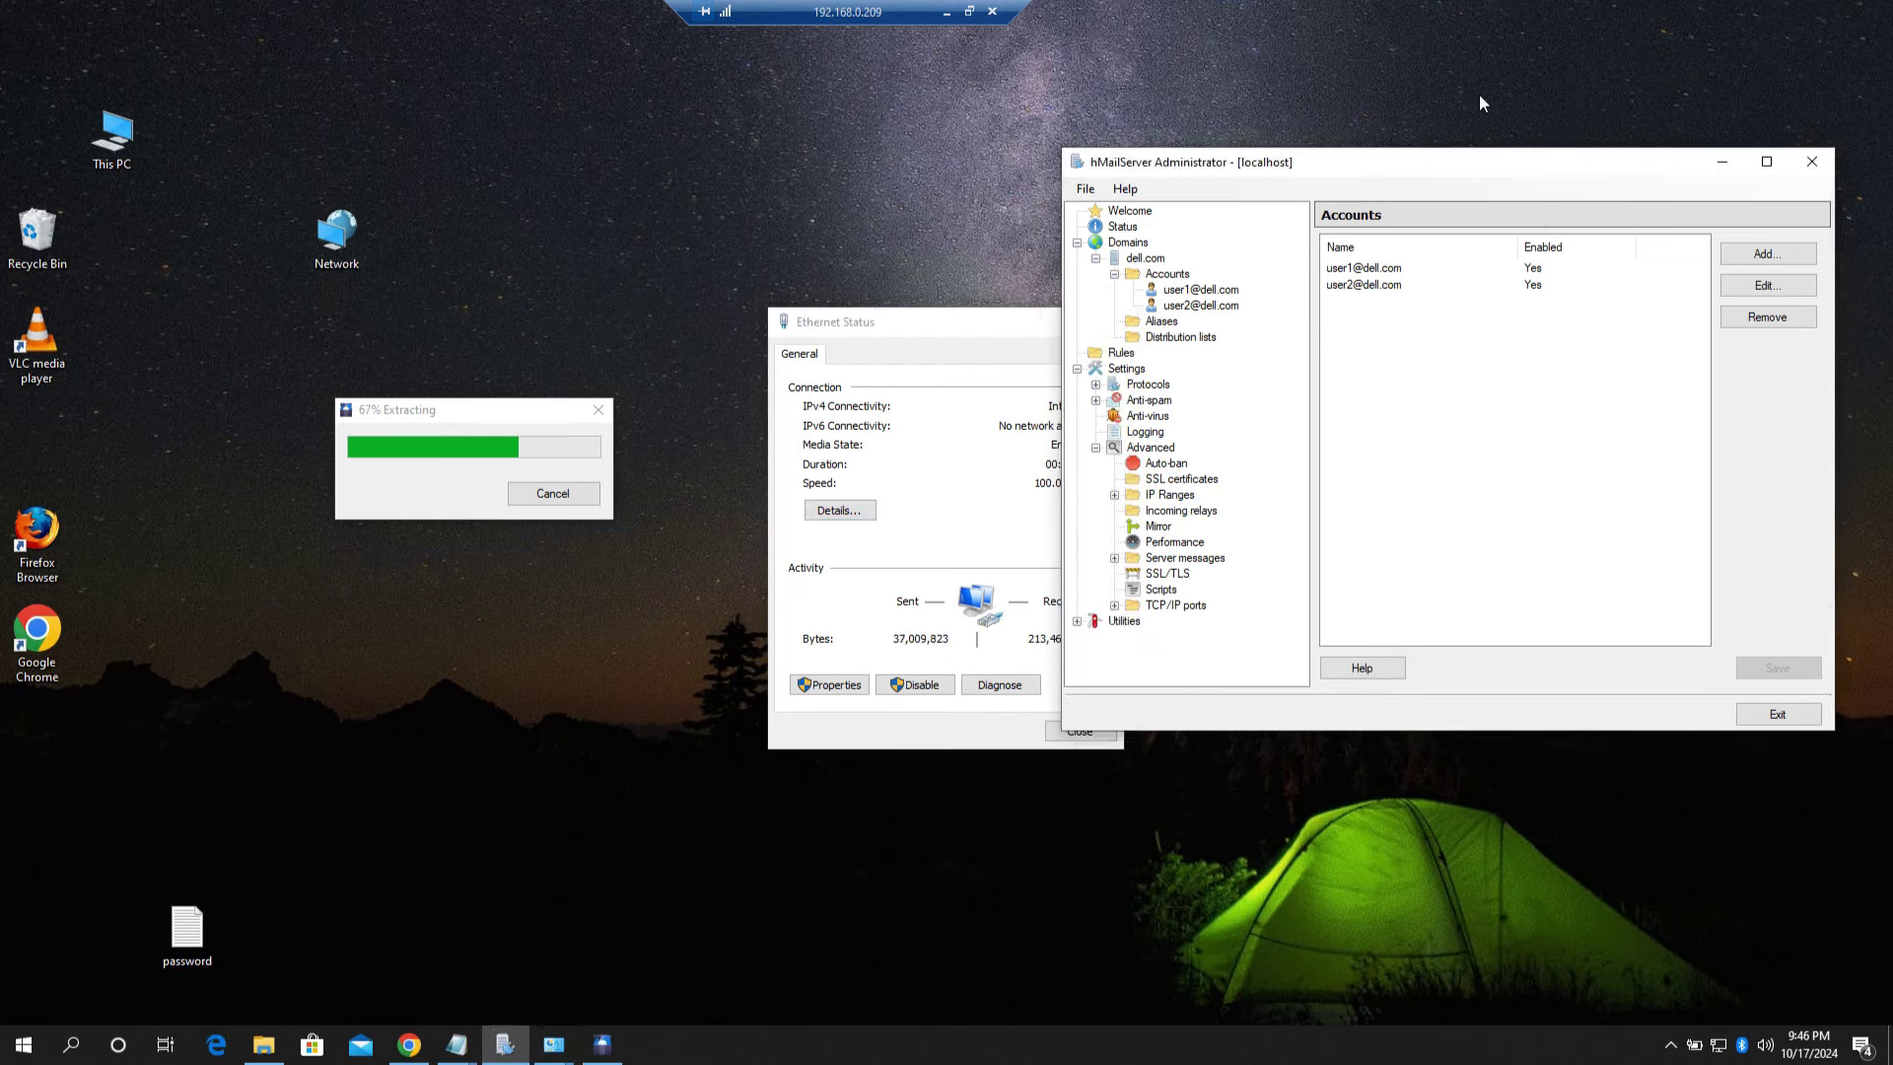
# Step: Rearrange the windows and reopen the connection details at the IPv4 Address entry
pyautogui.moveTo(1490, 162); pyautogui.dragTo(1490, 65)
pyautogui.moveTo(998, 327); pyautogui.dragTo(1530, 603)
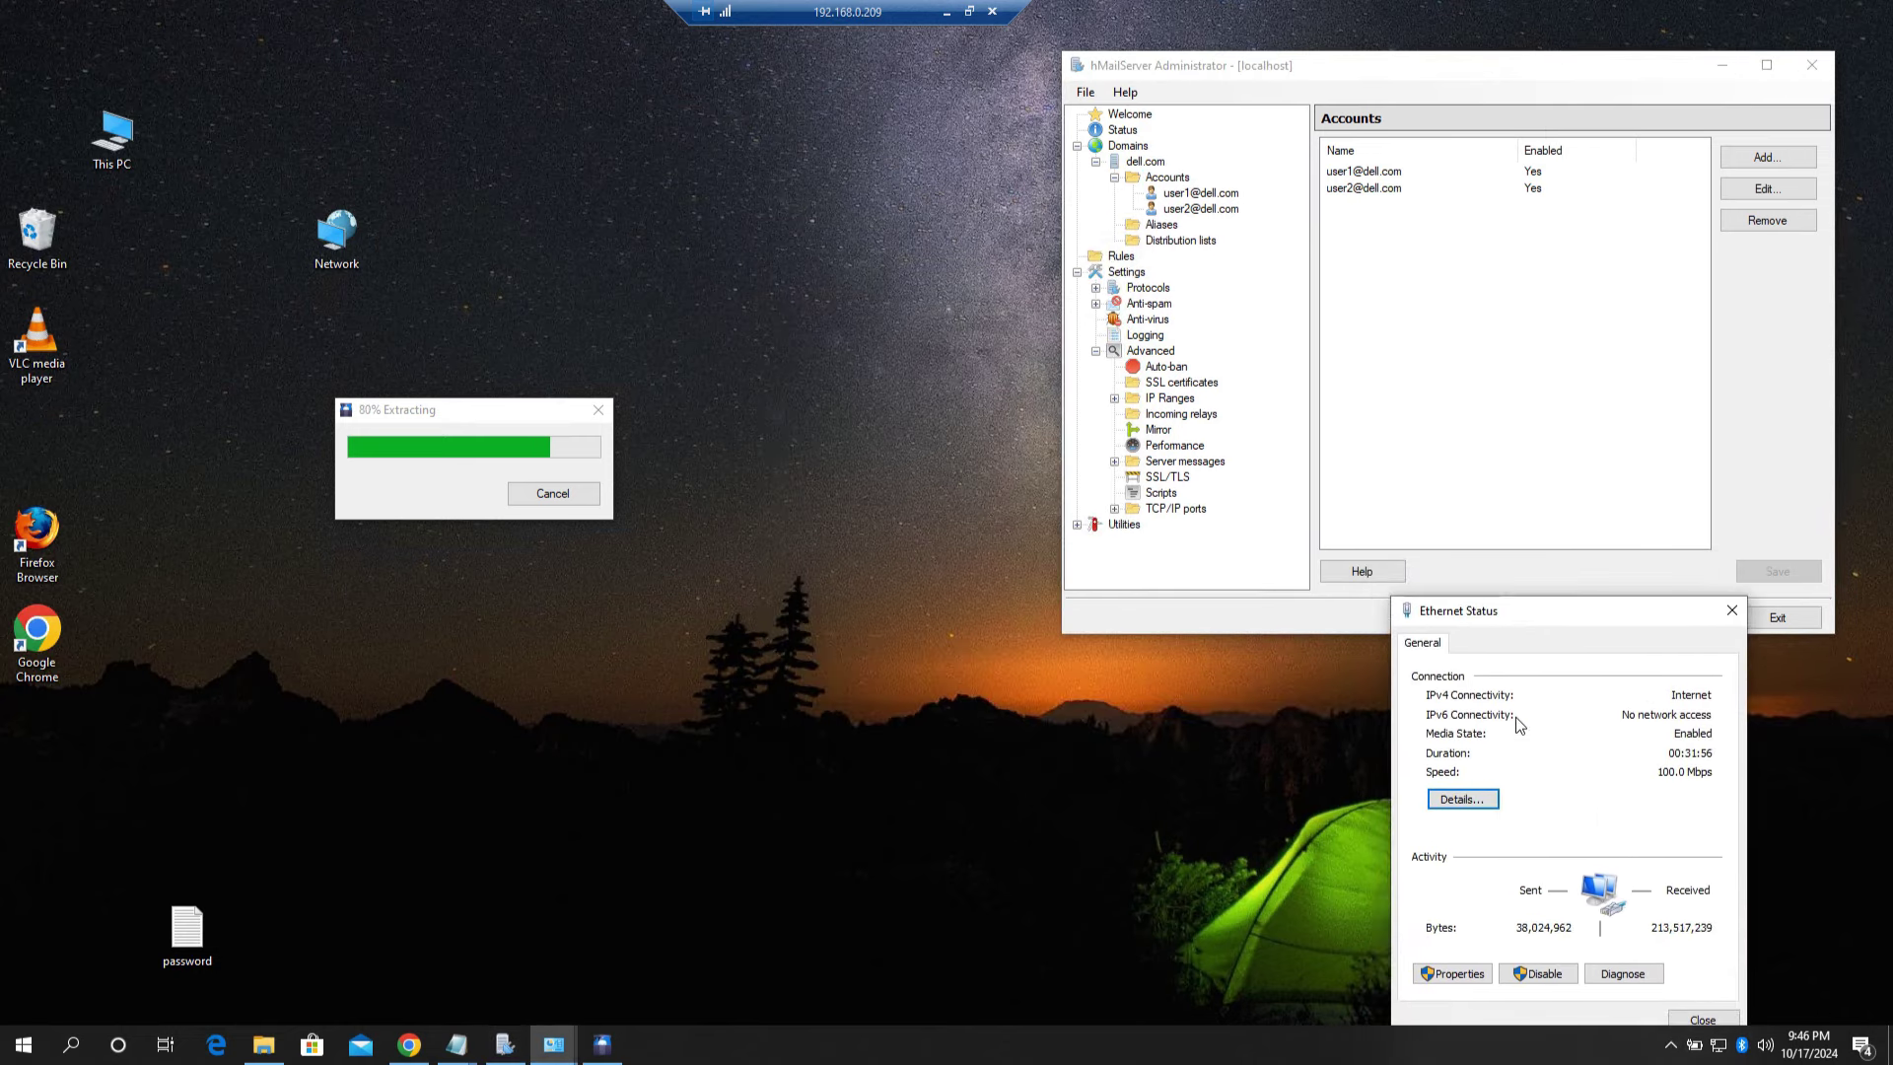
pyautogui.click(1459, 798)
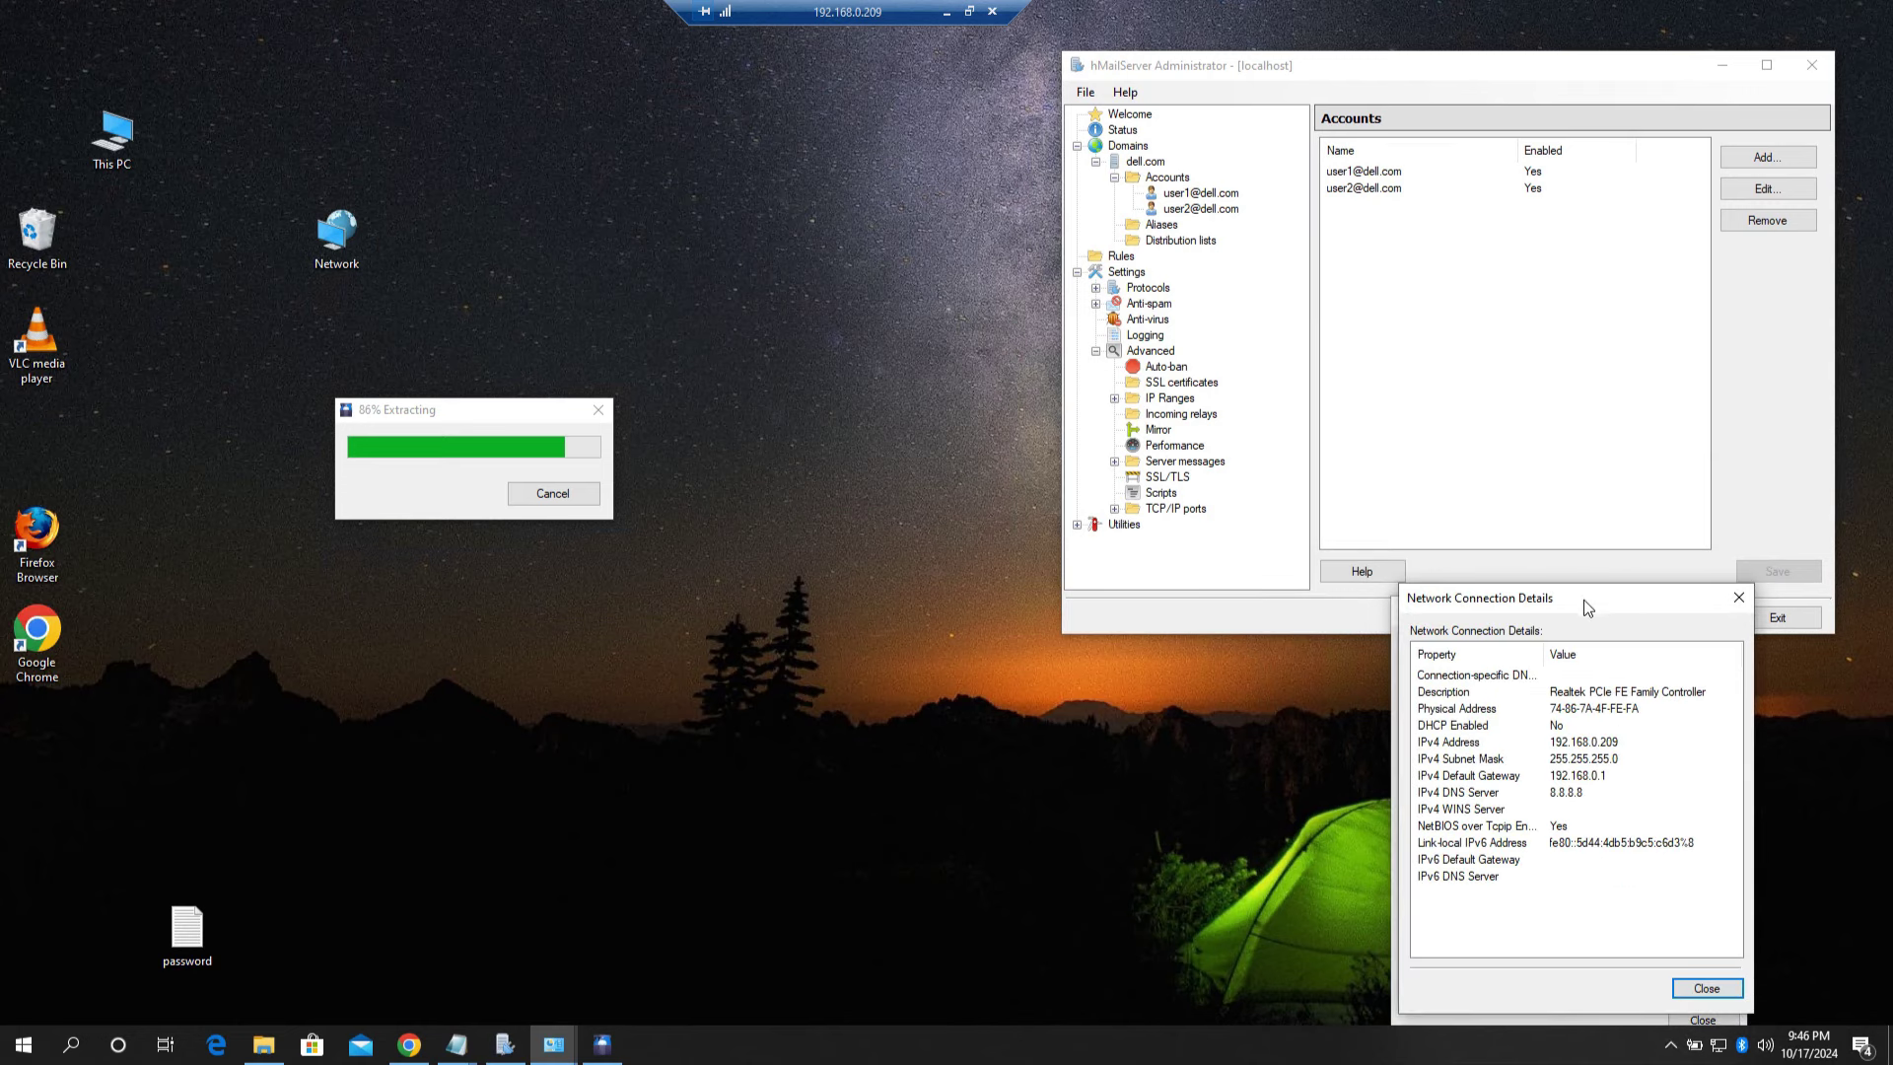
pyautogui.moveTo(1583, 599); pyautogui.dragTo(1580, 540)
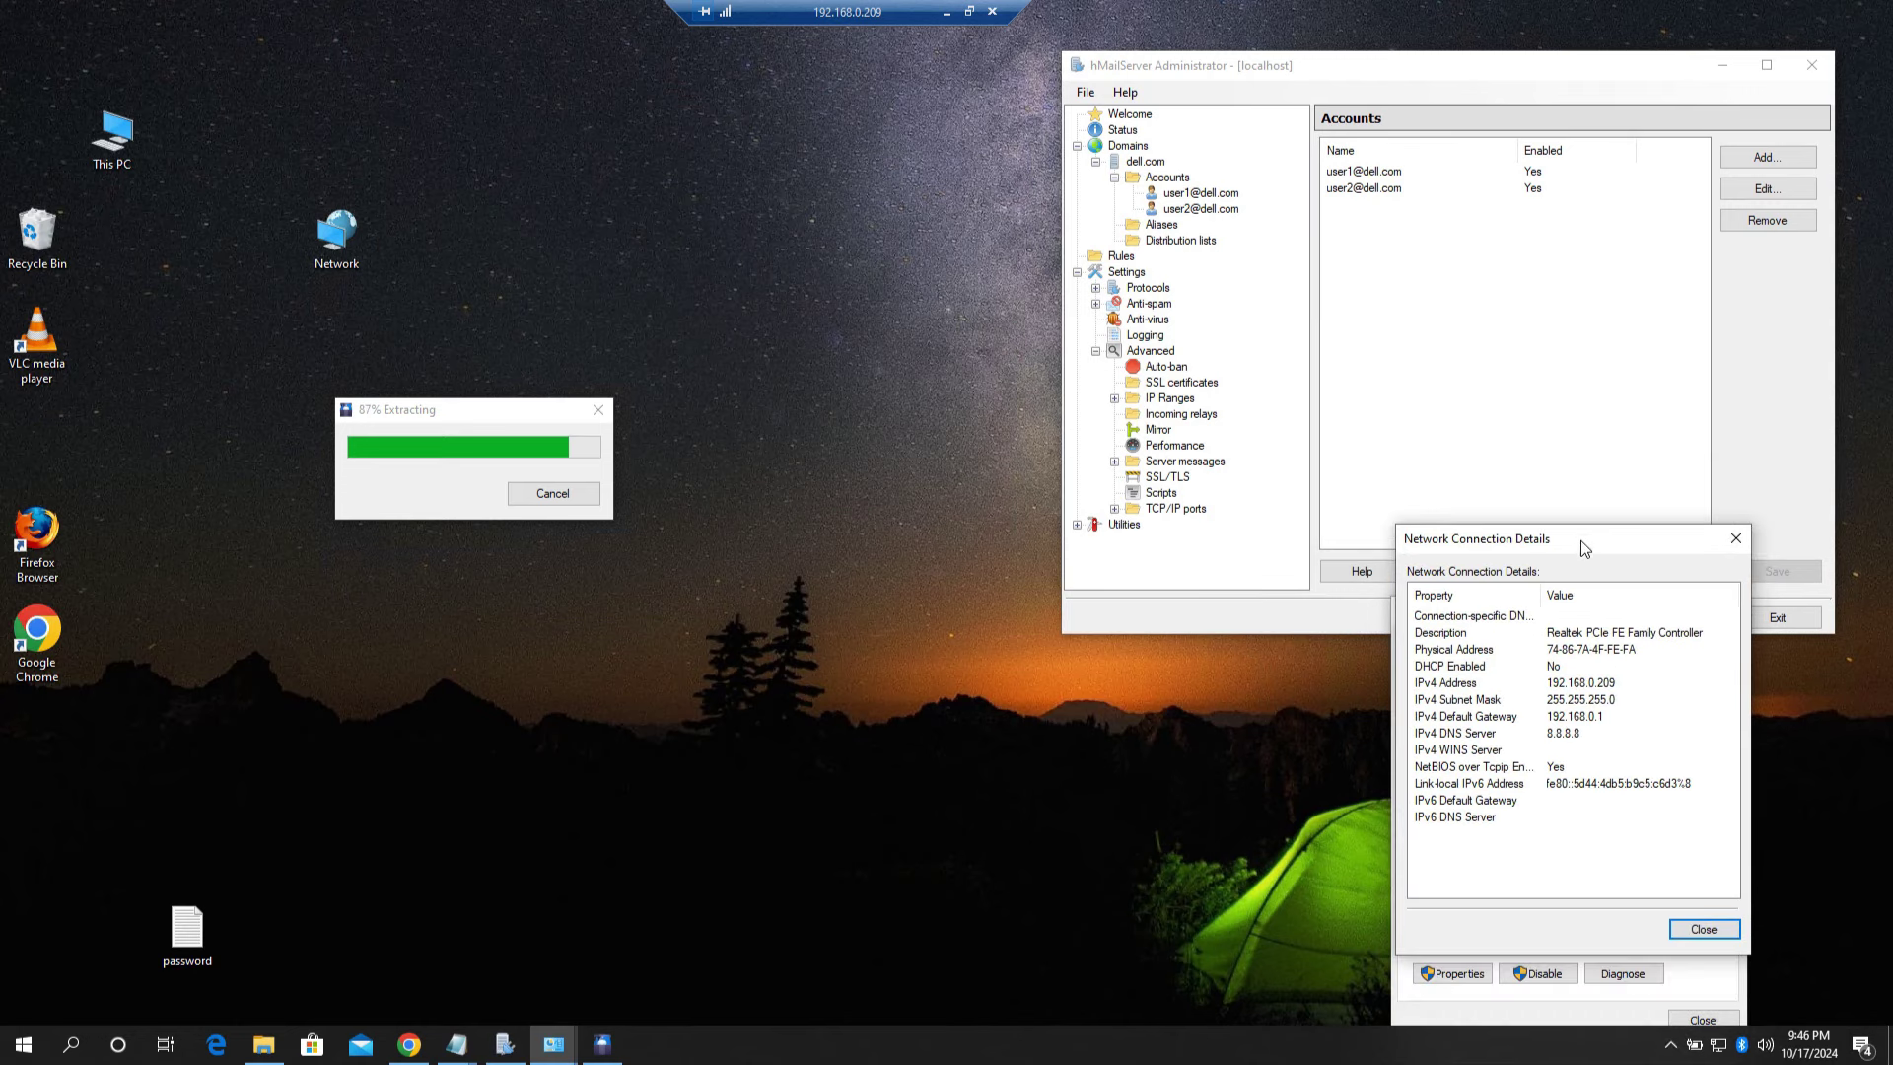
pyautogui.click(1587, 684)
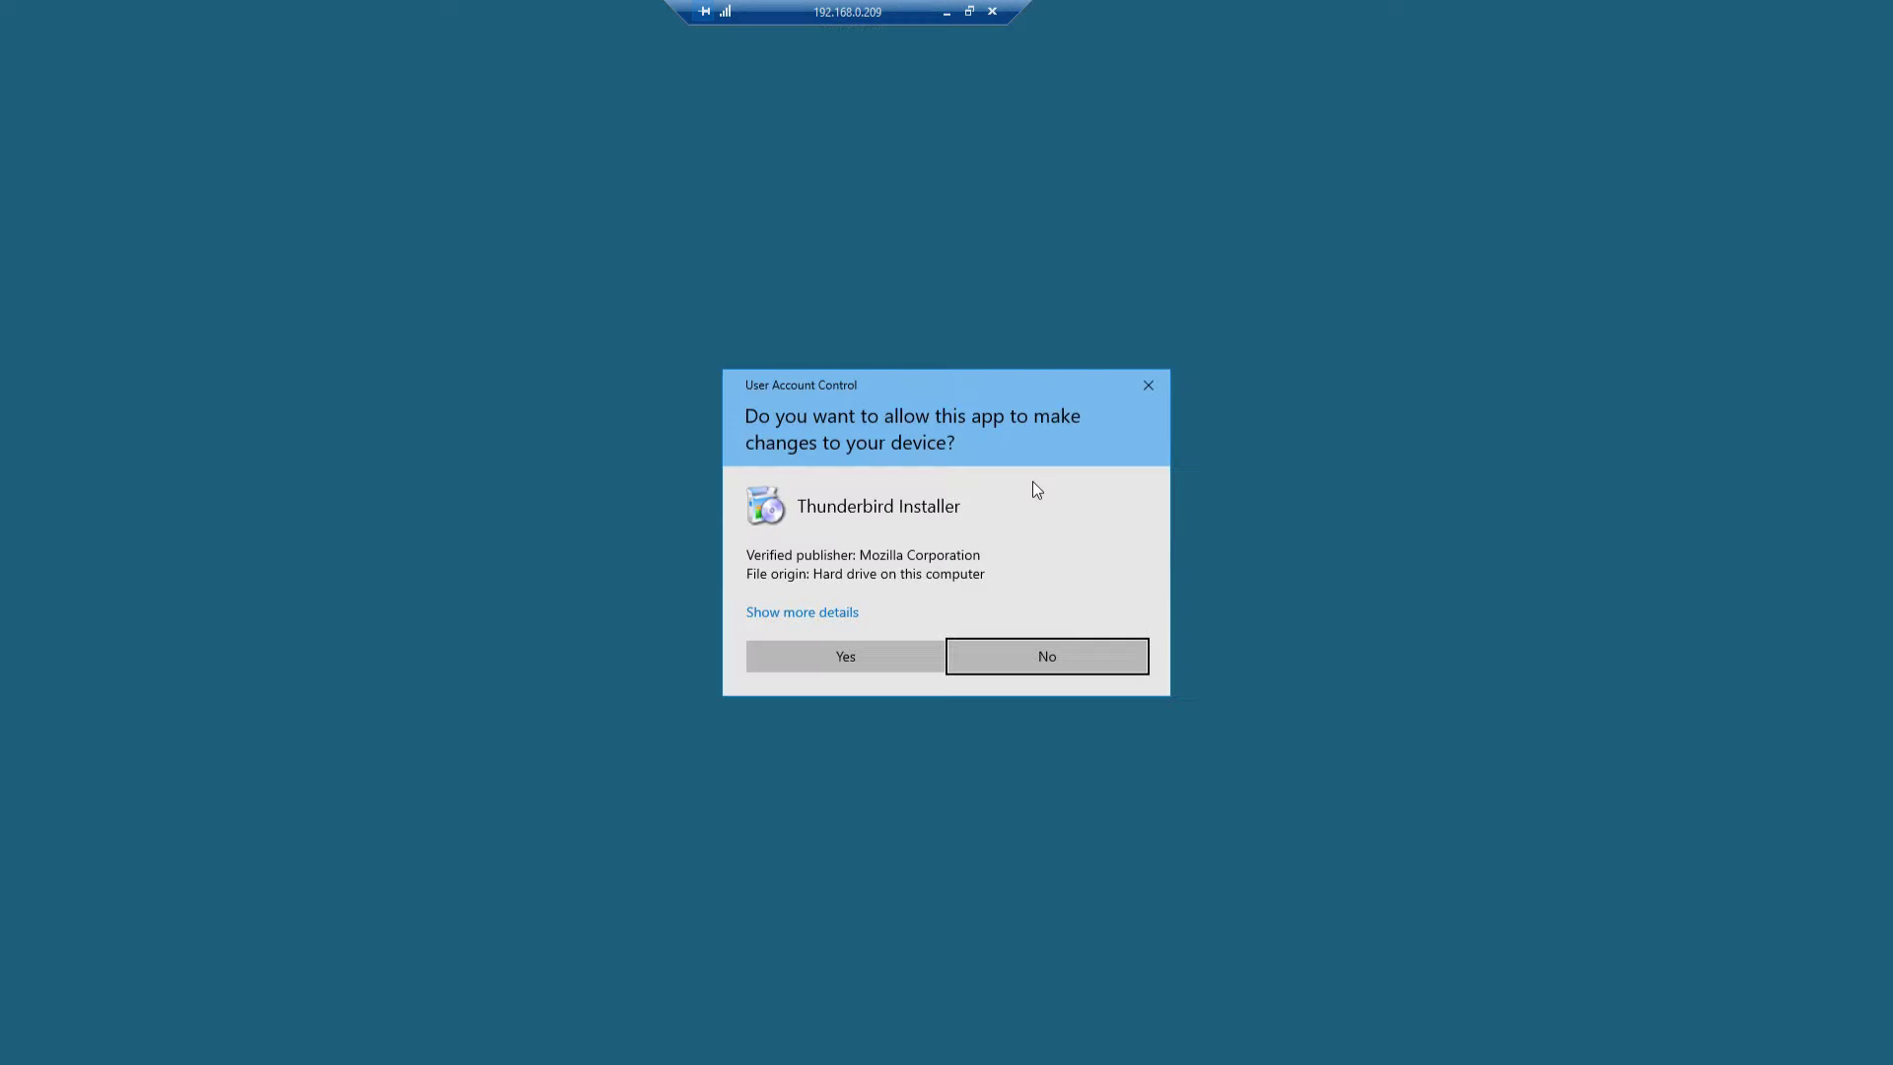
# Step: Install Thunderbird with the Standard setup type into C:\Program Files\Mozilla Thunderbird
pyautogui.click(843, 655)
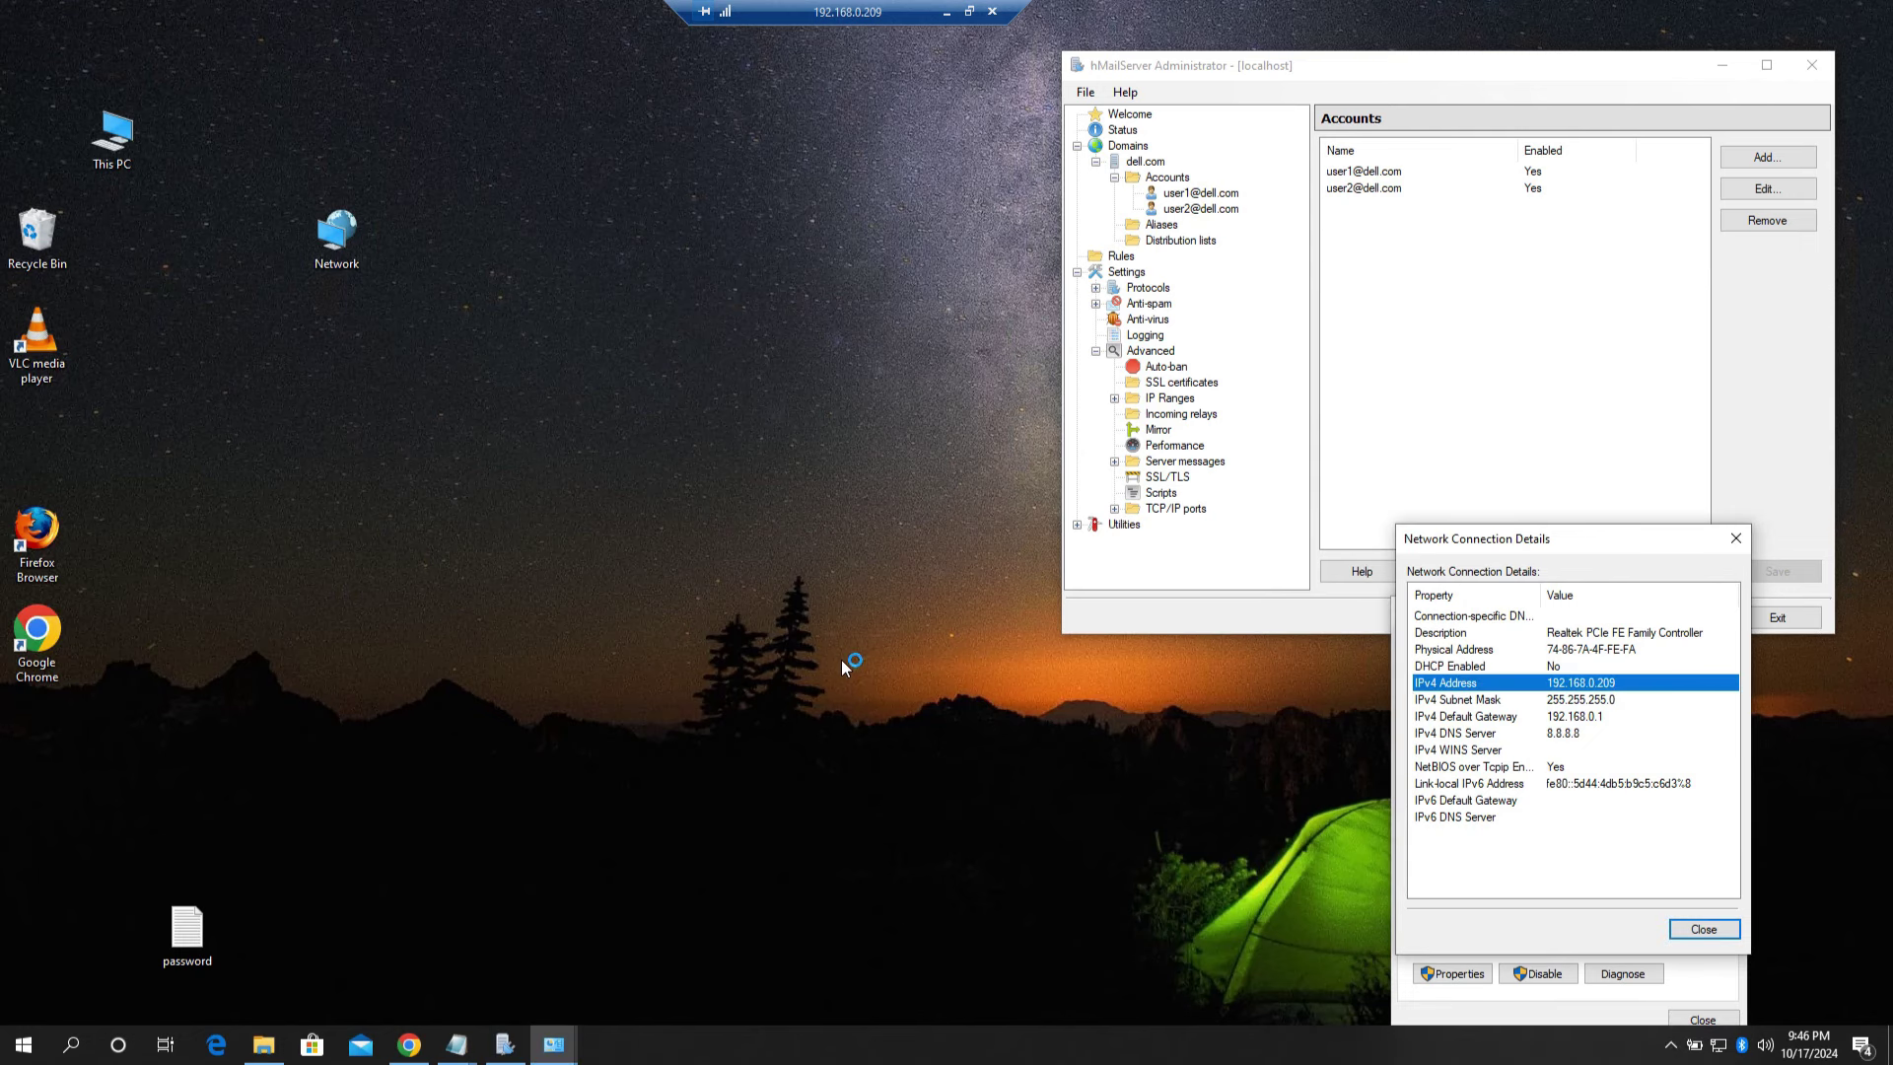
pyautogui.click(1035, 680)
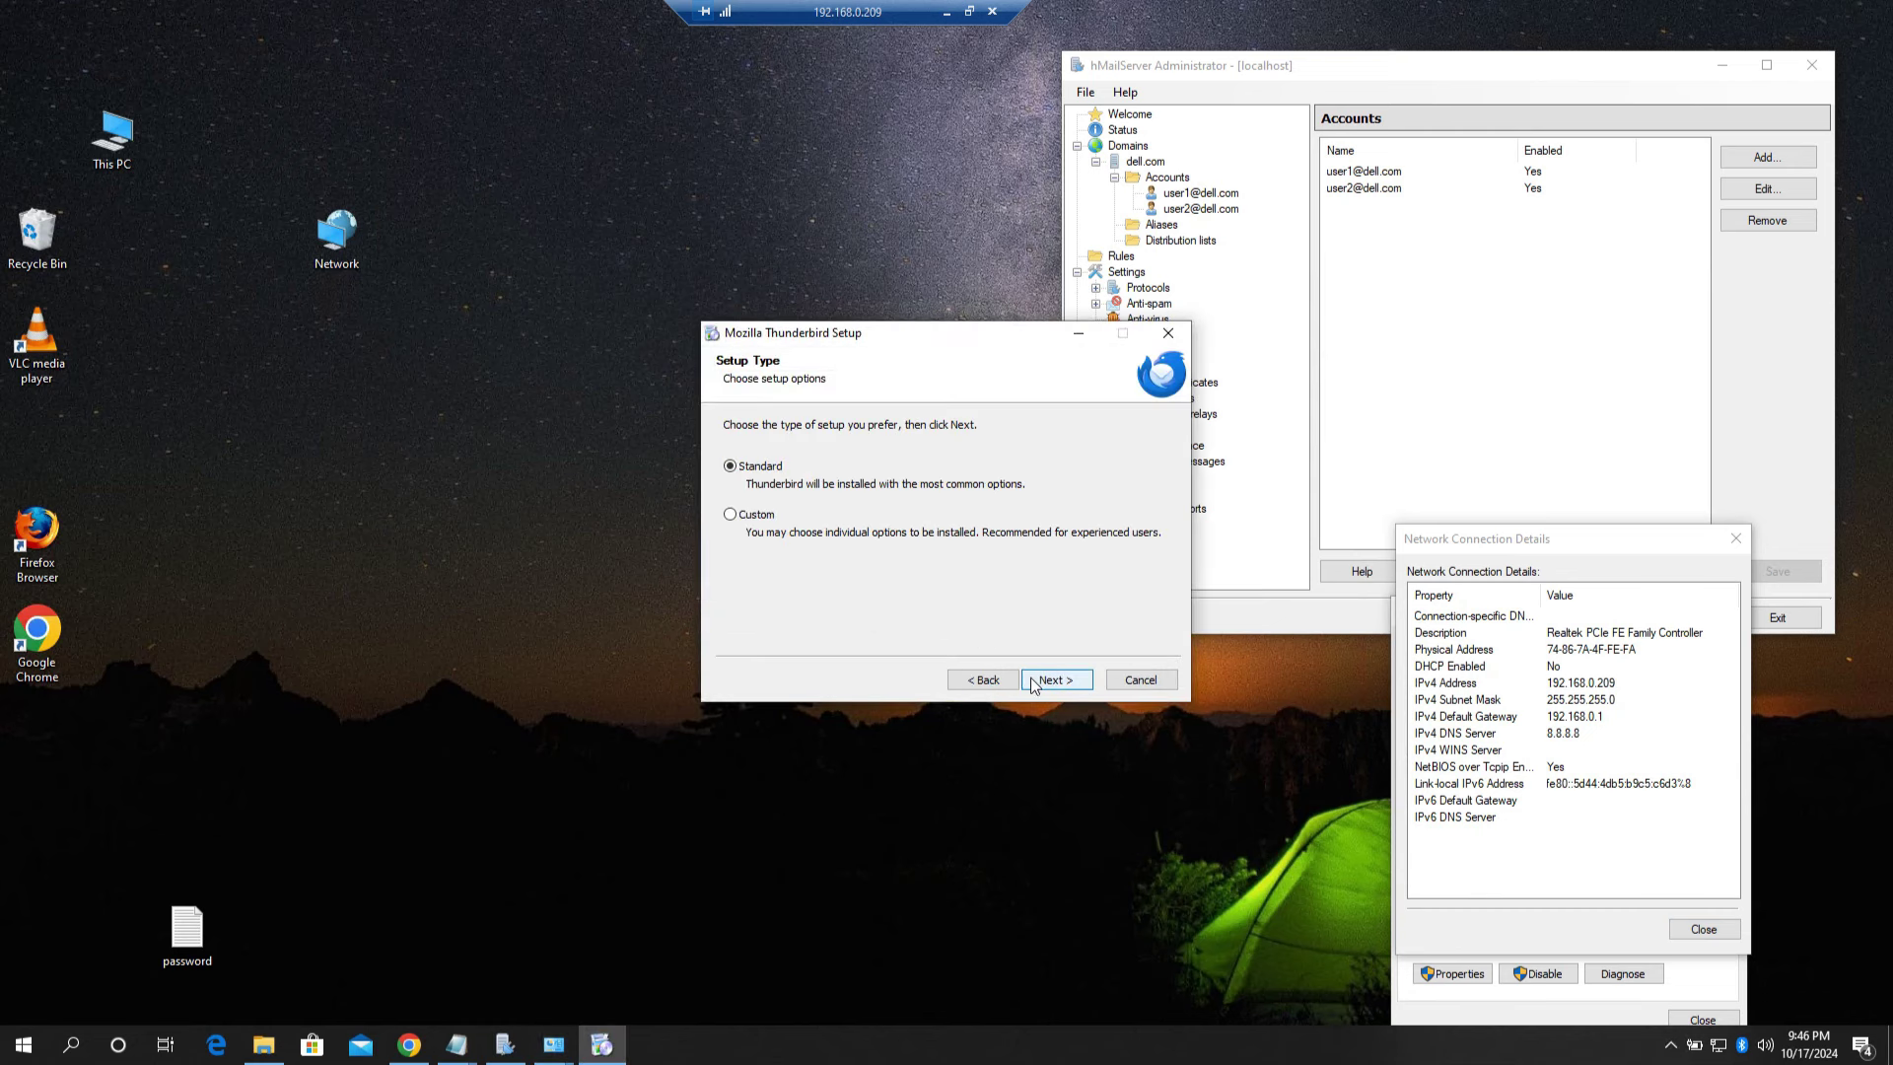
pyautogui.click(1067, 683)
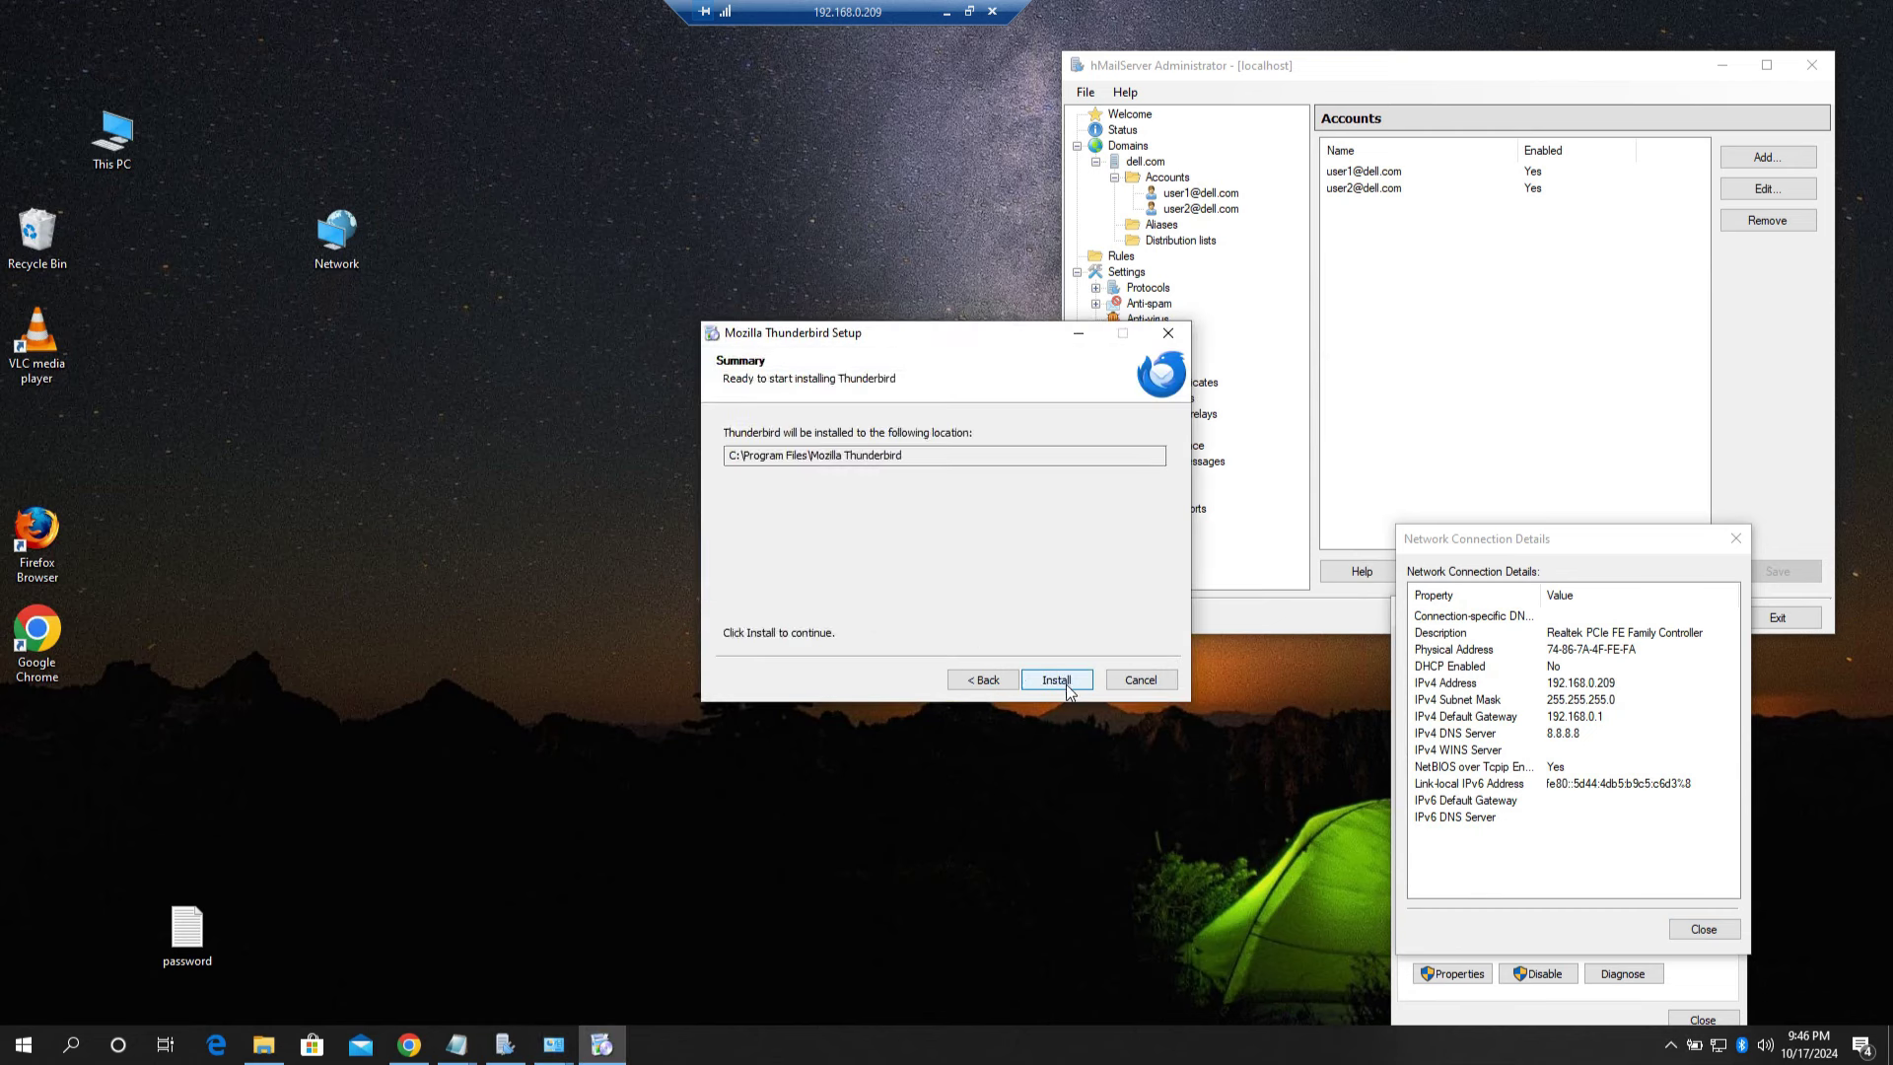
pyautogui.click(1057, 680)
pyautogui.moveTo(938, 336); pyautogui.dragTo(530, 314)
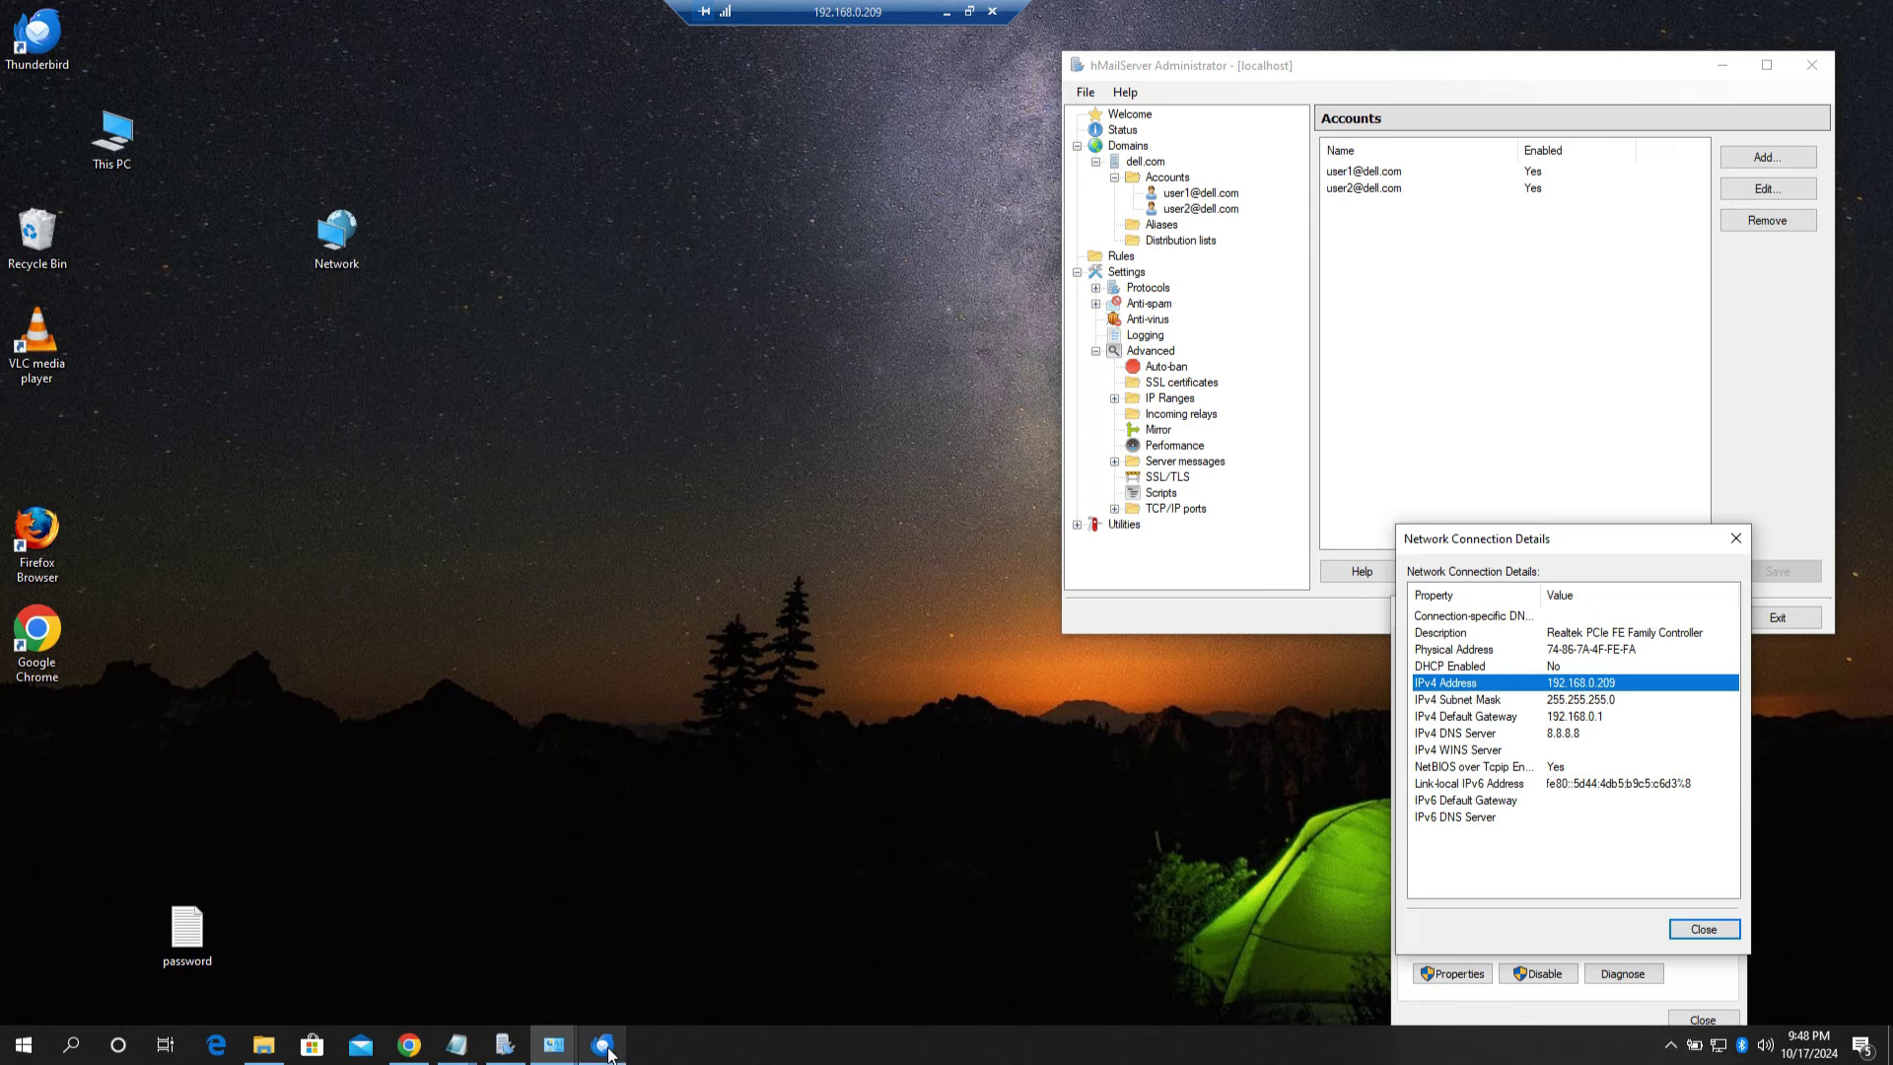
# Step: Bring Thunderbird forward and start setting up an existing email account
pyautogui.click(602, 1044)
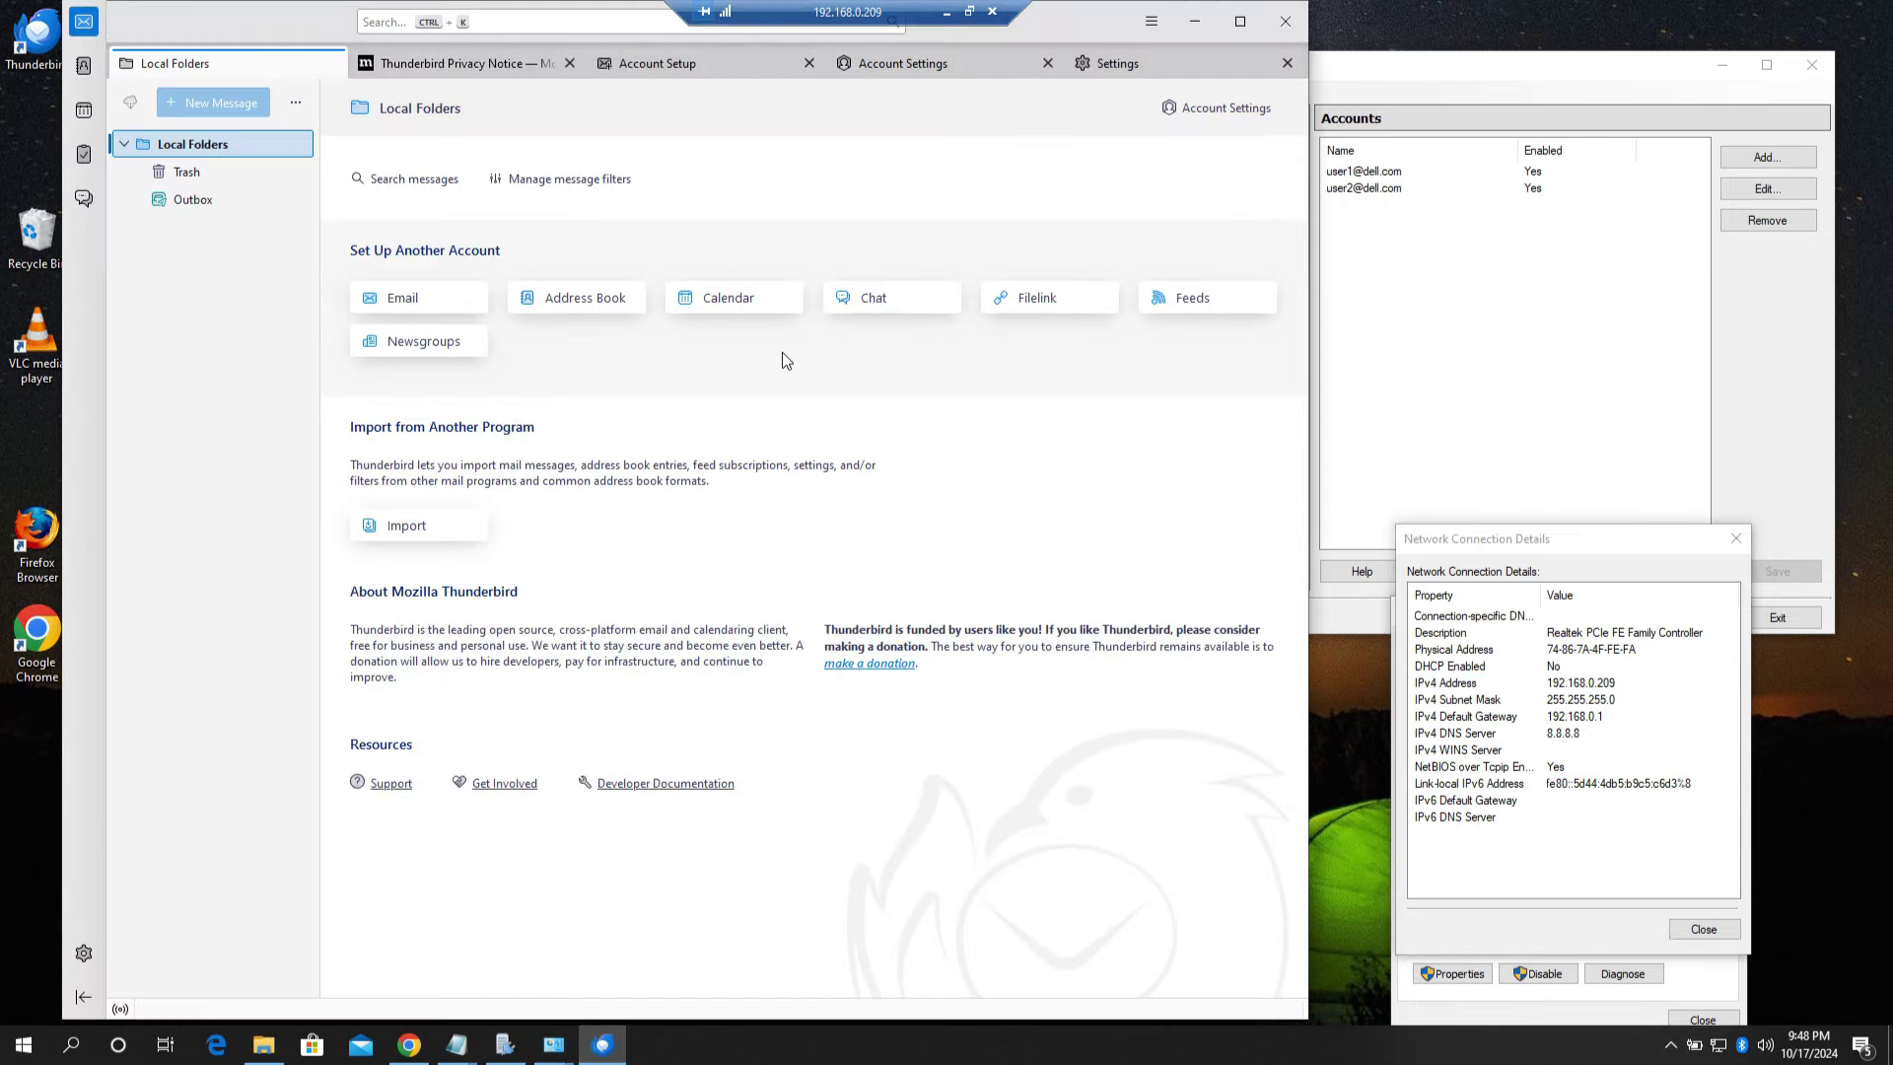
pyautogui.moveTo(214, 20); pyautogui.dragTo(267, 109)
pyautogui.moveTo(483, 163); pyautogui.dragTo(585, 138)
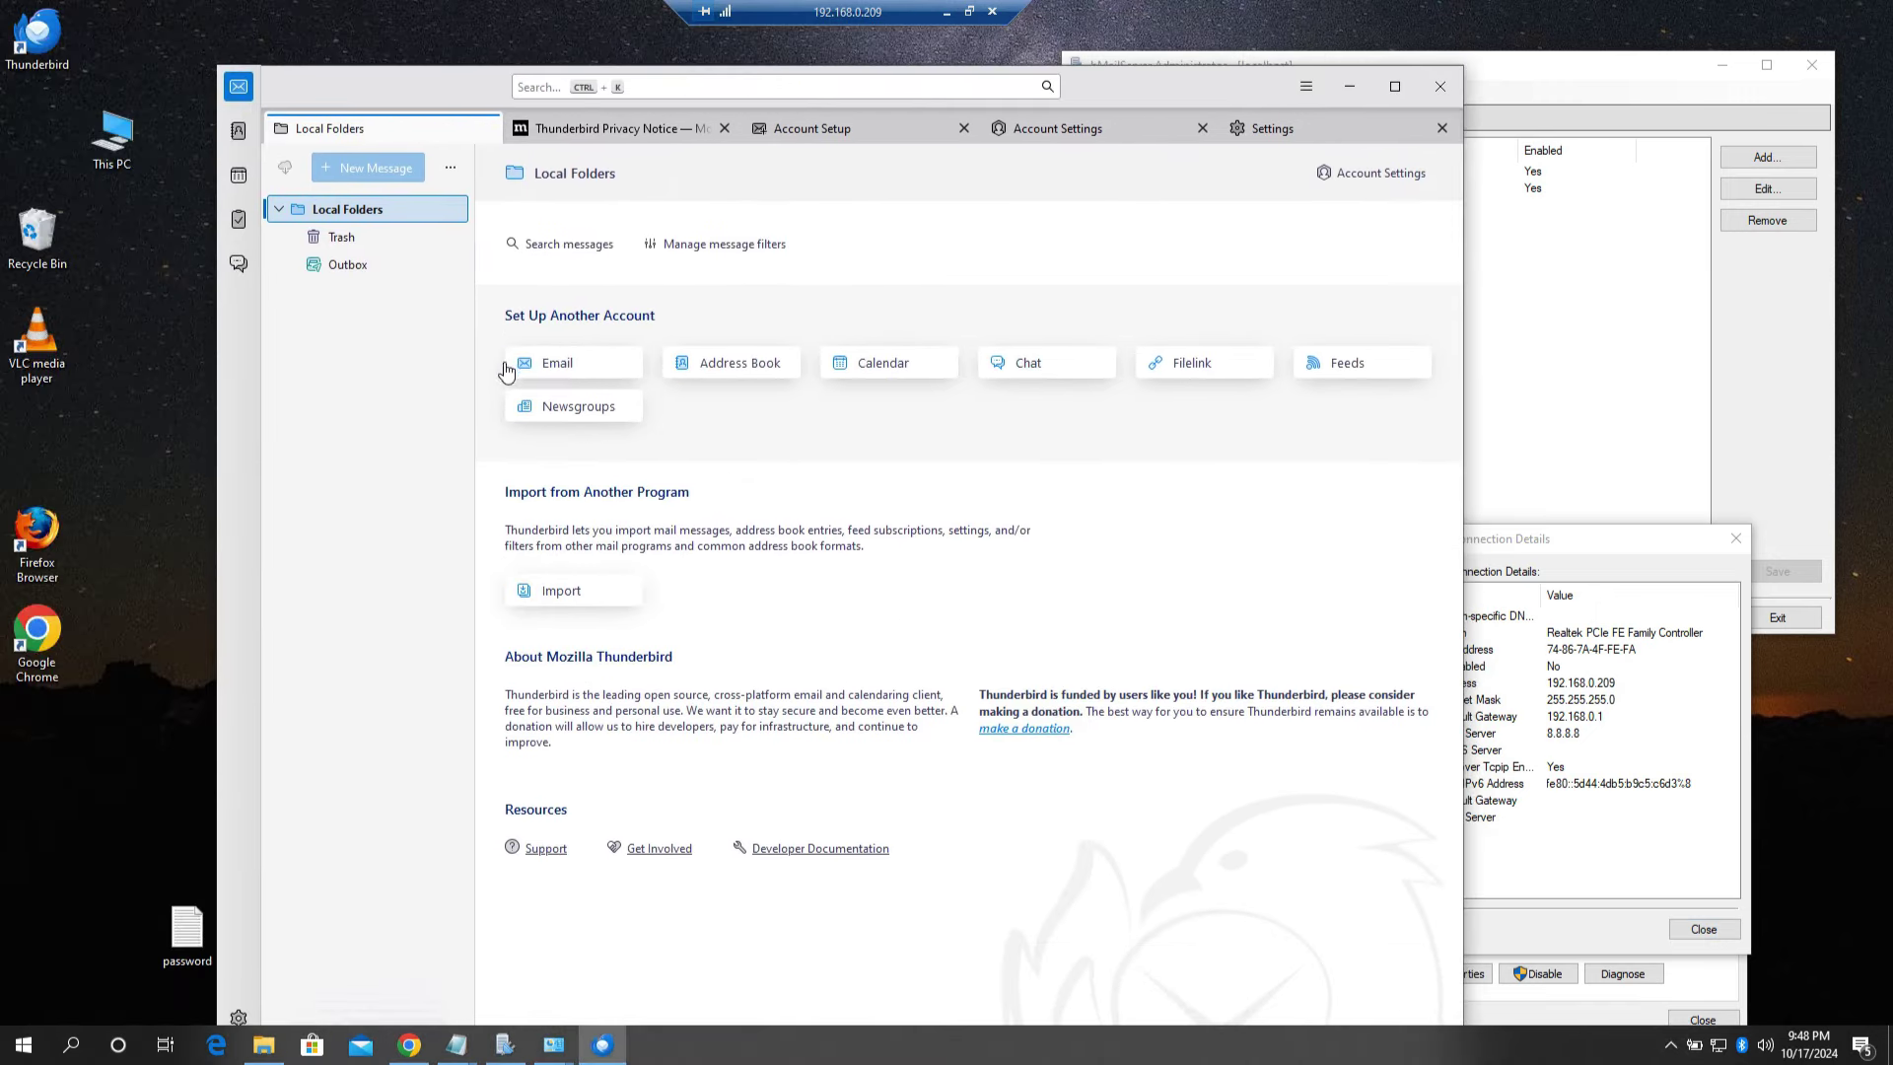
pyautogui.click(563, 369)
# Step: Open the saved password text file from the desktop and park it narrowed at the screen's right edge
pyautogui.moveTo(1177, 80); pyautogui.dragTo(1170, 241)
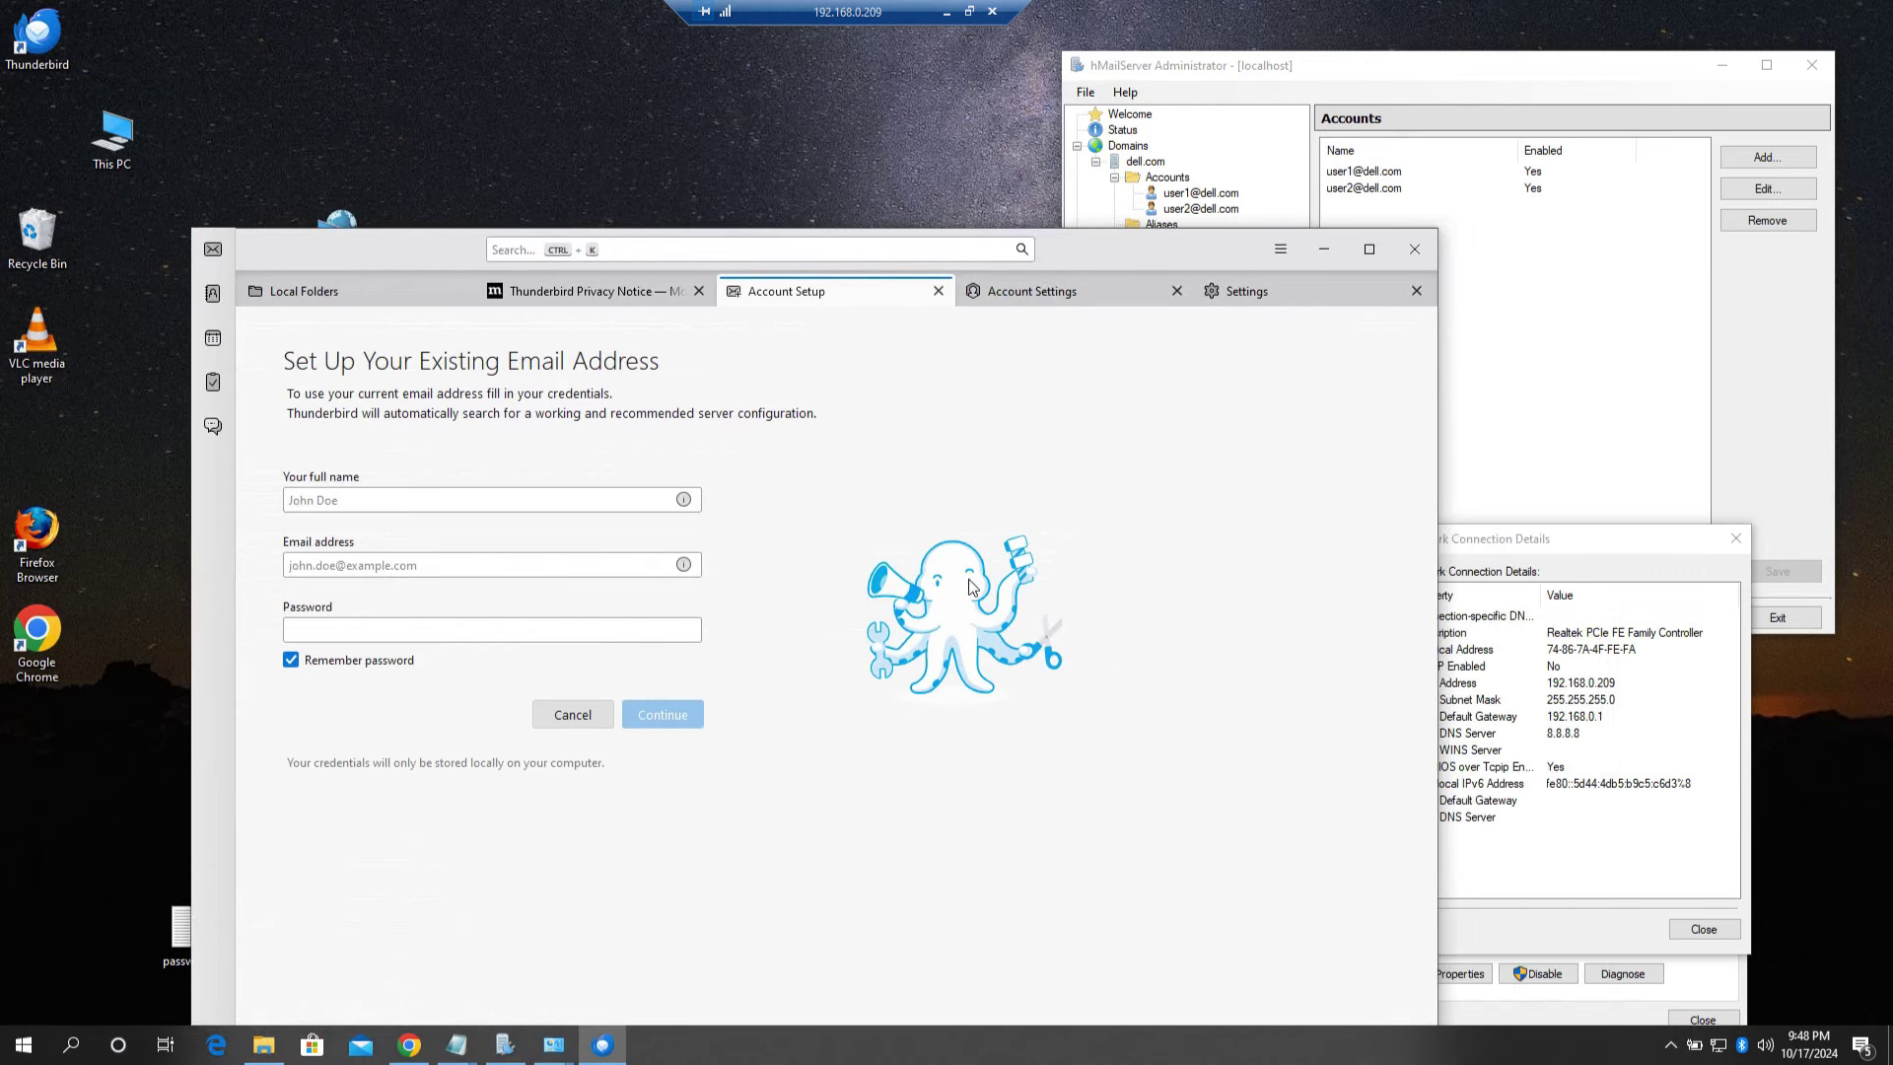
pyautogui.doubleClick(181, 935)
pyautogui.moveTo(346, 42); pyautogui.dragTo(896, 402)
pyautogui.moveTo(1622, 426); pyautogui.dragTo(1403, 430)
pyautogui.moveTo(1771, 689); pyautogui.dragTo(683, 690)
pyautogui.moveTo(480, 414); pyautogui.dragTo(1700, 305)
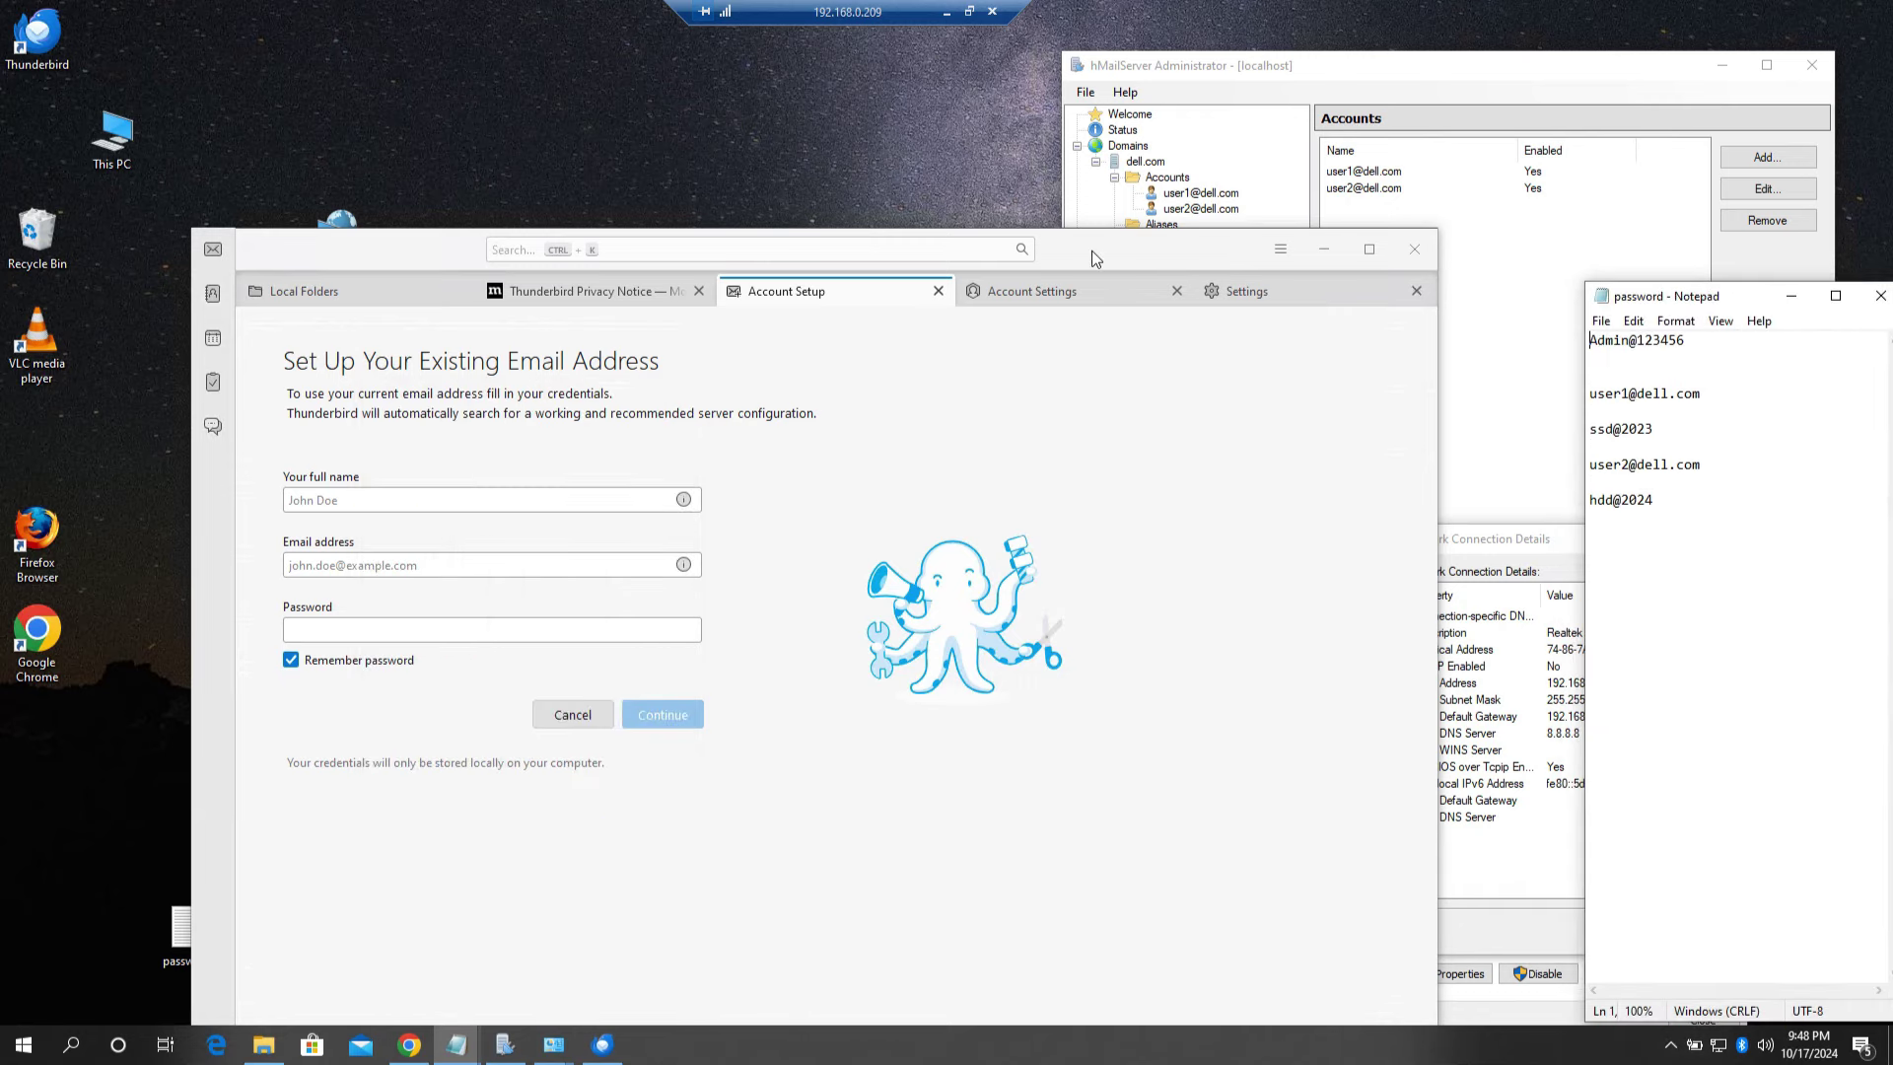
# Step: Arrange Thunderbird, the server console, password file and network details, then return to Local Folders
pyautogui.moveTo(1108, 251); pyautogui.dragTo(878, 245)
pyautogui.moveTo(1418, 75); pyautogui.dragTo(1356, 74)
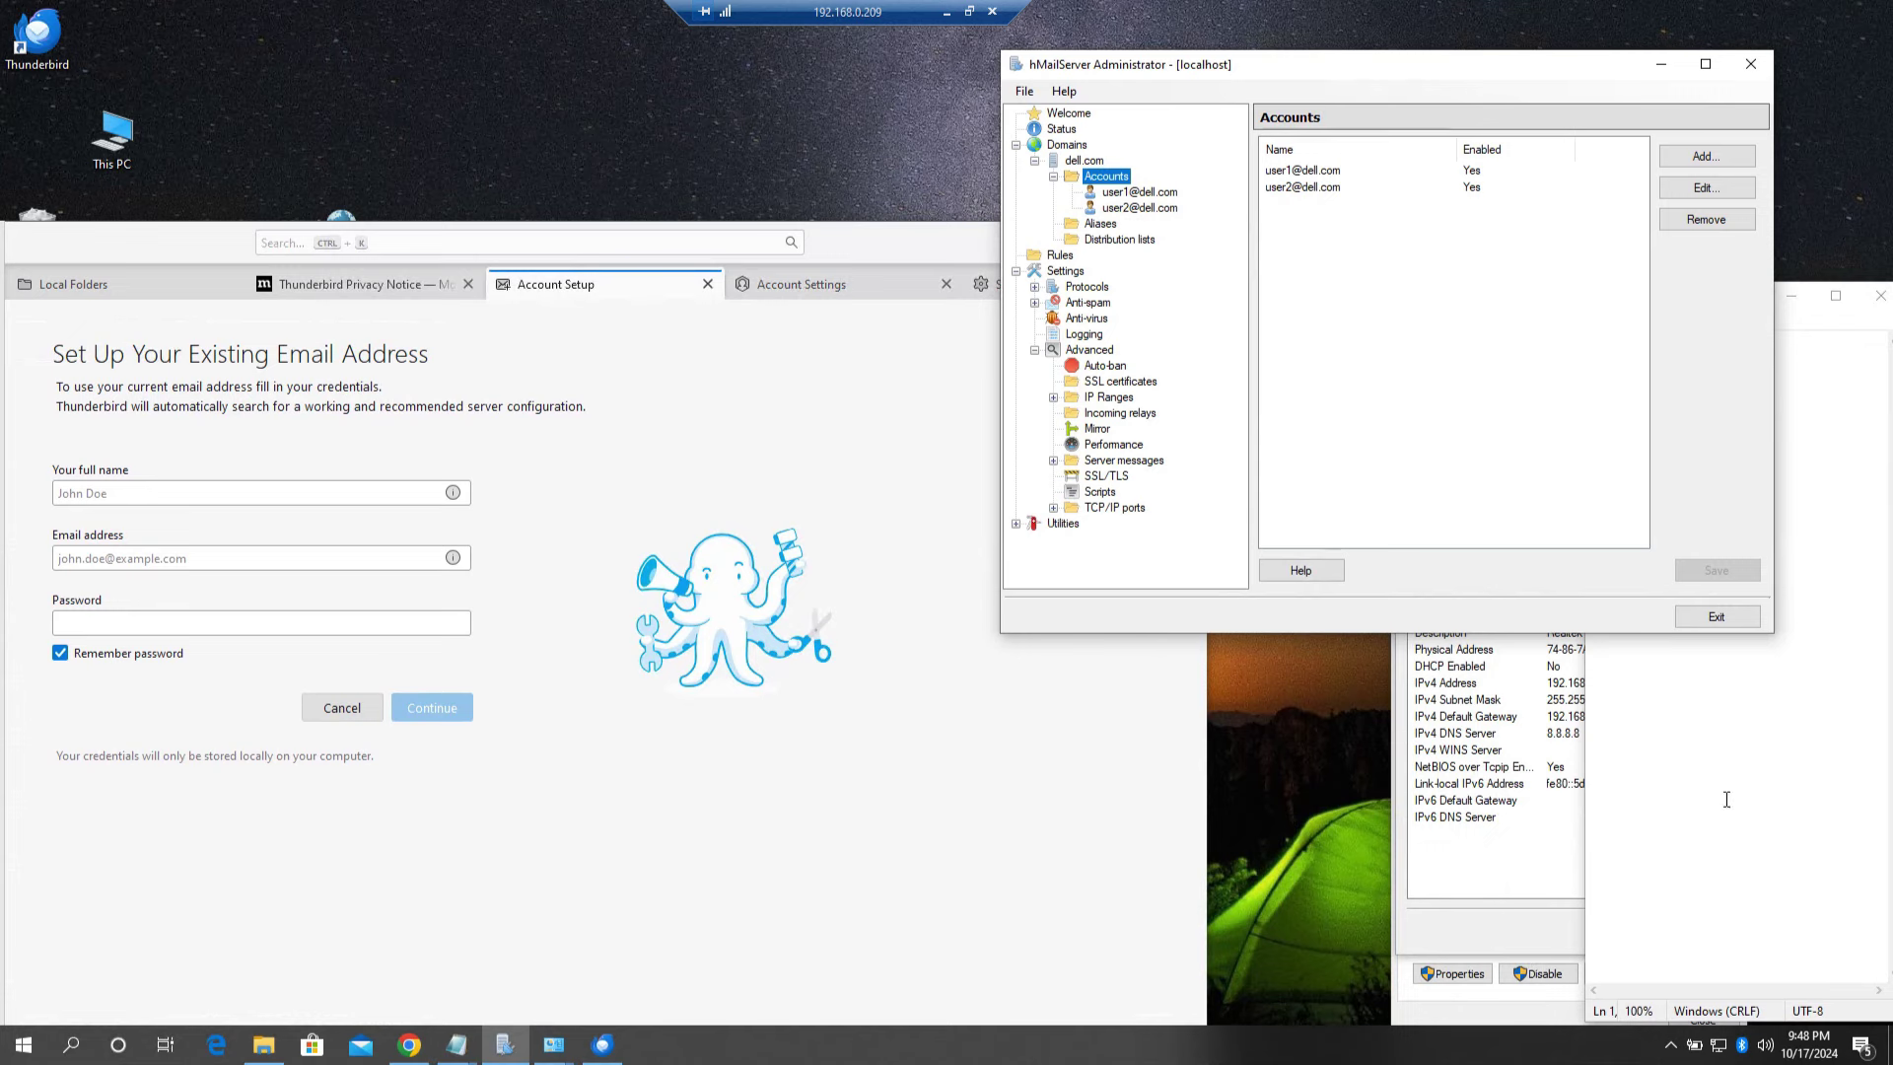
pyautogui.click(1779, 798)
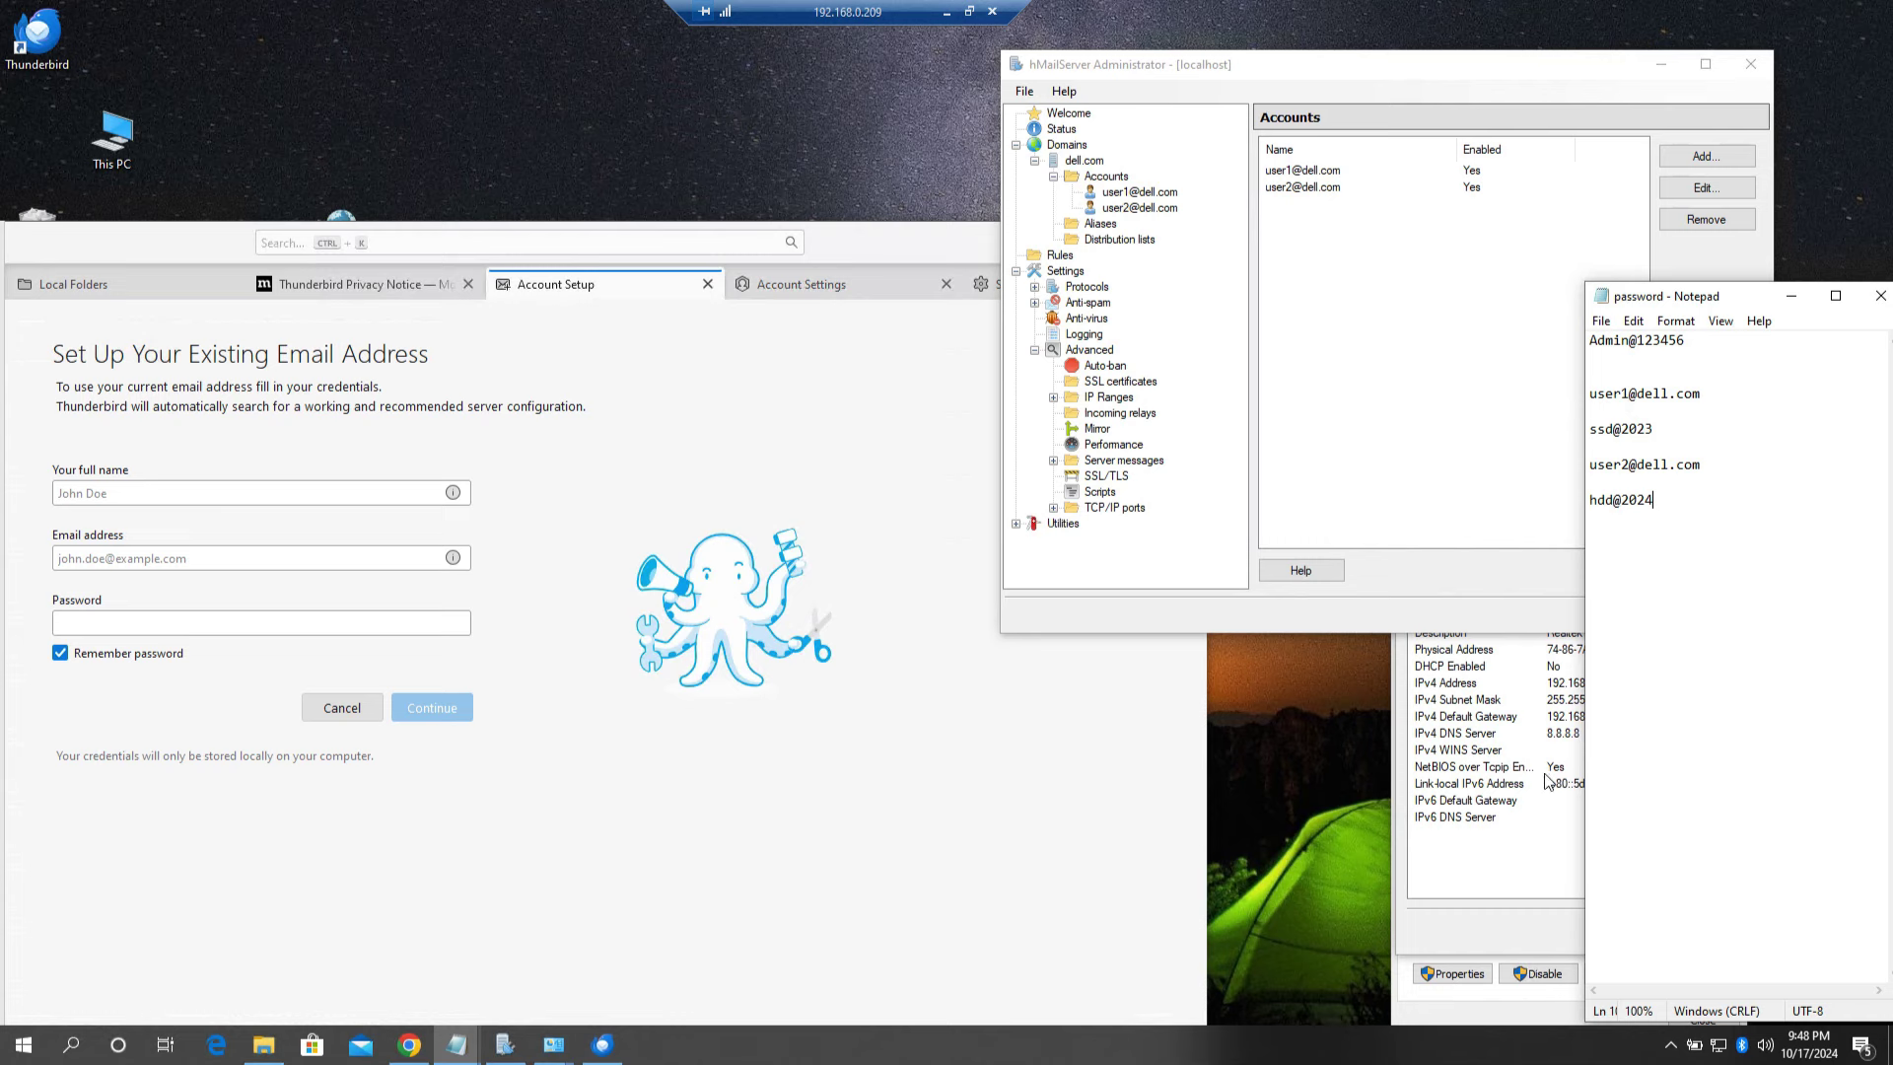
pyautogui.click(1488, 869)
pyautogui.moveTo(1582, 536); pyautogui.dragTo(1411, 606)
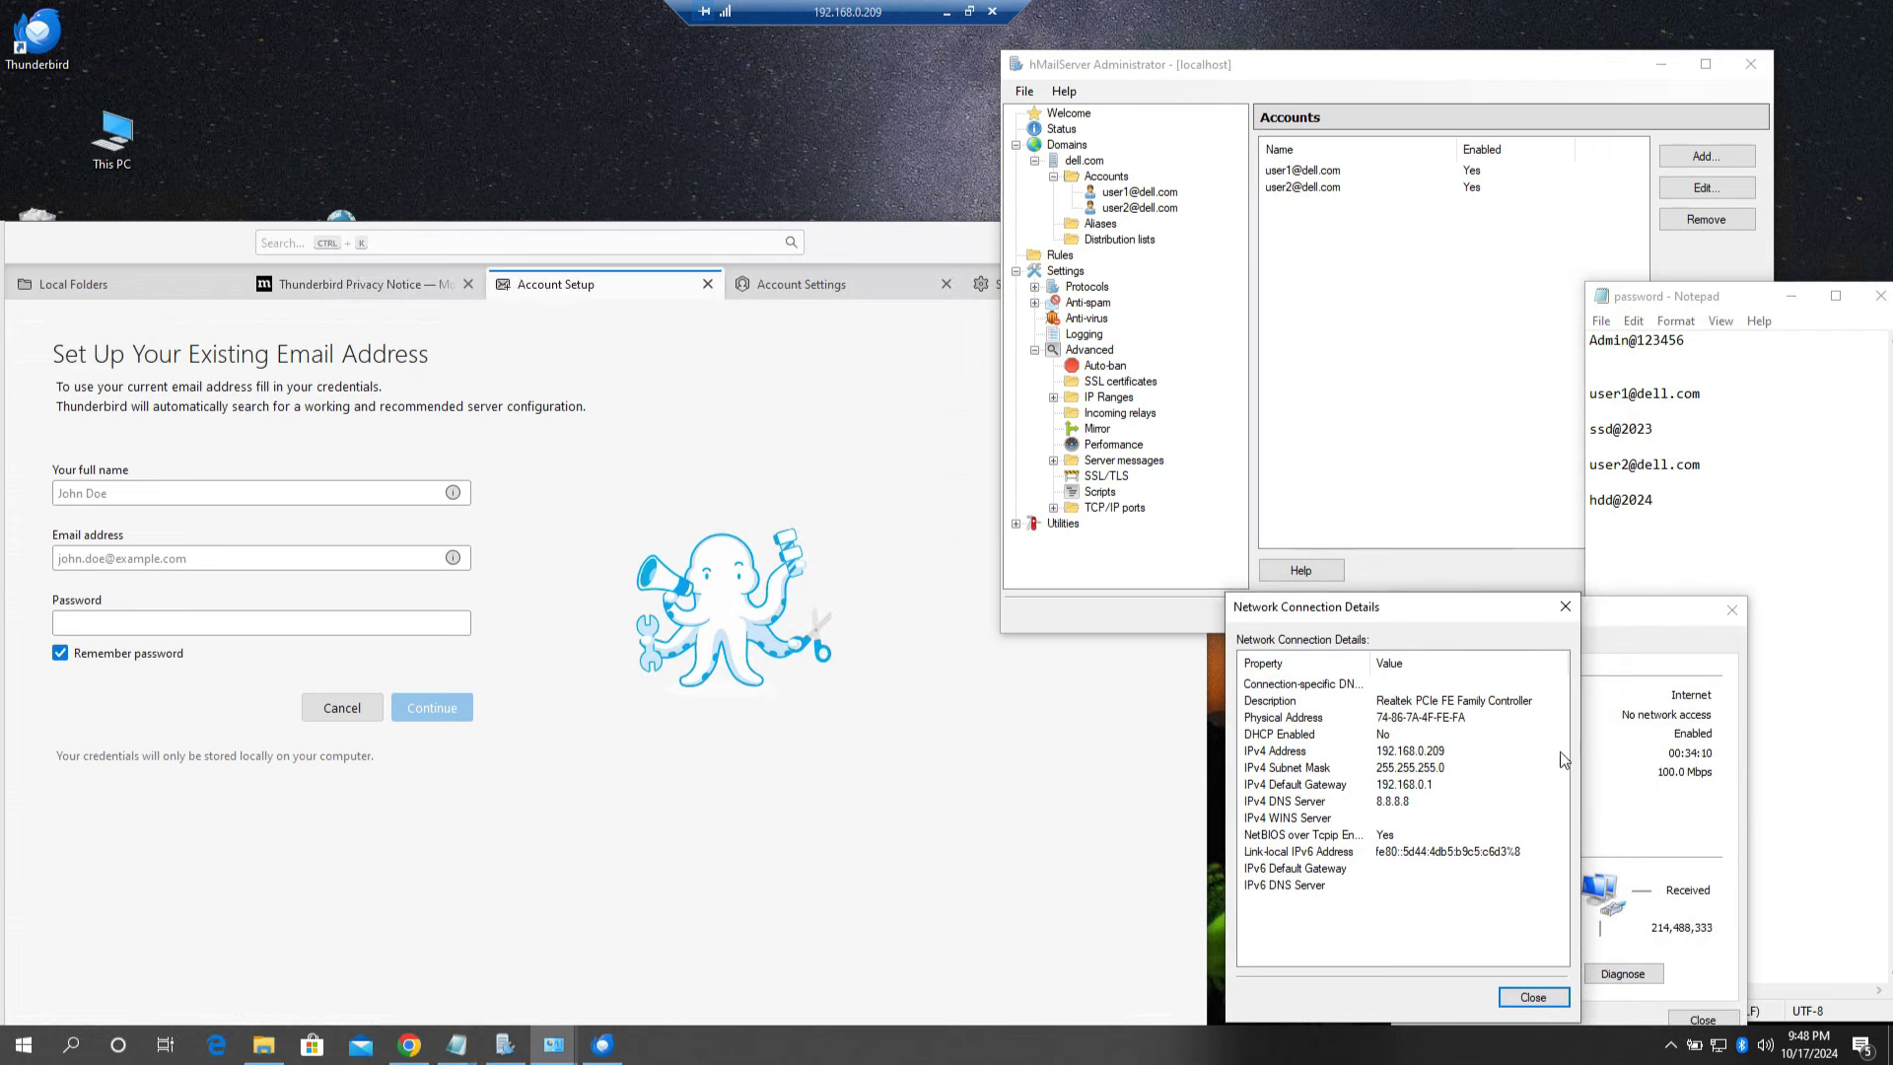
pyautogui.click(1812, 546)
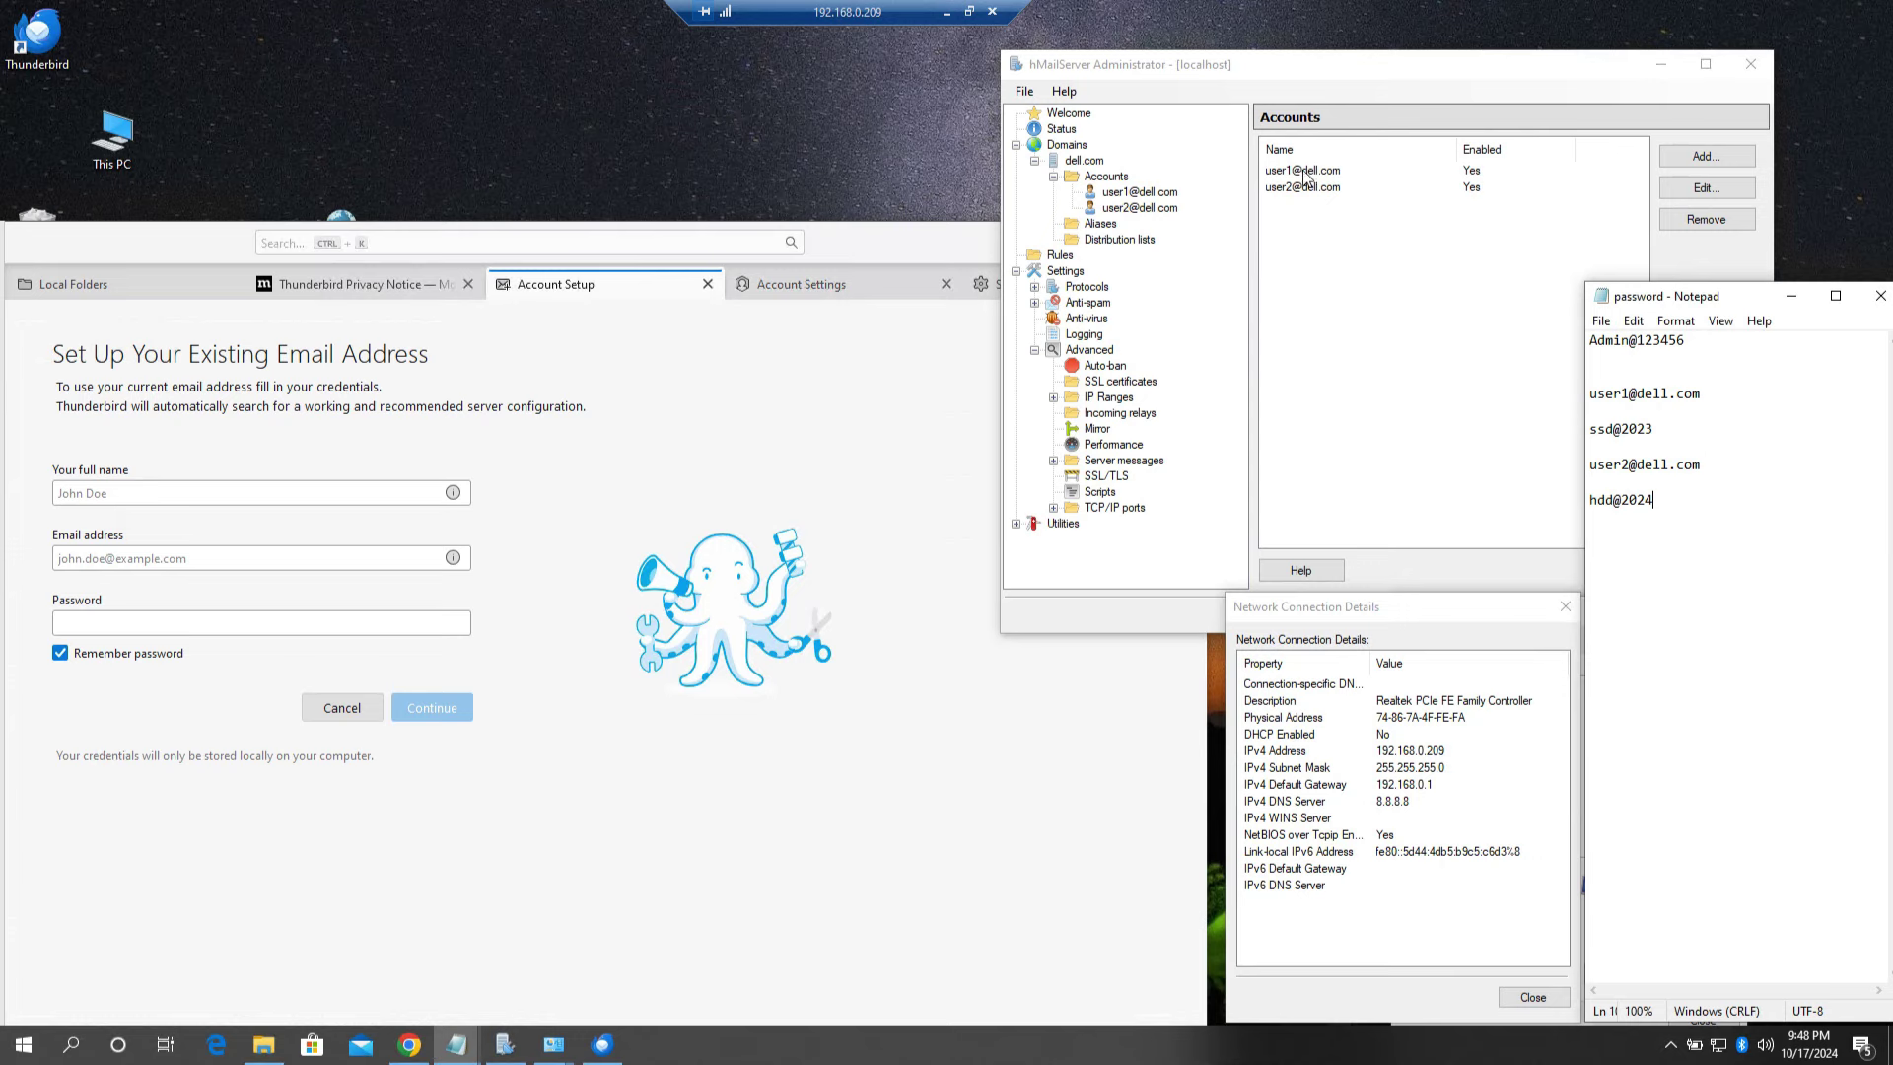
pyautogui.moveTo(153, 242); pyautogui.dragTo(223, 230)
pyautogui.click(129, 275)
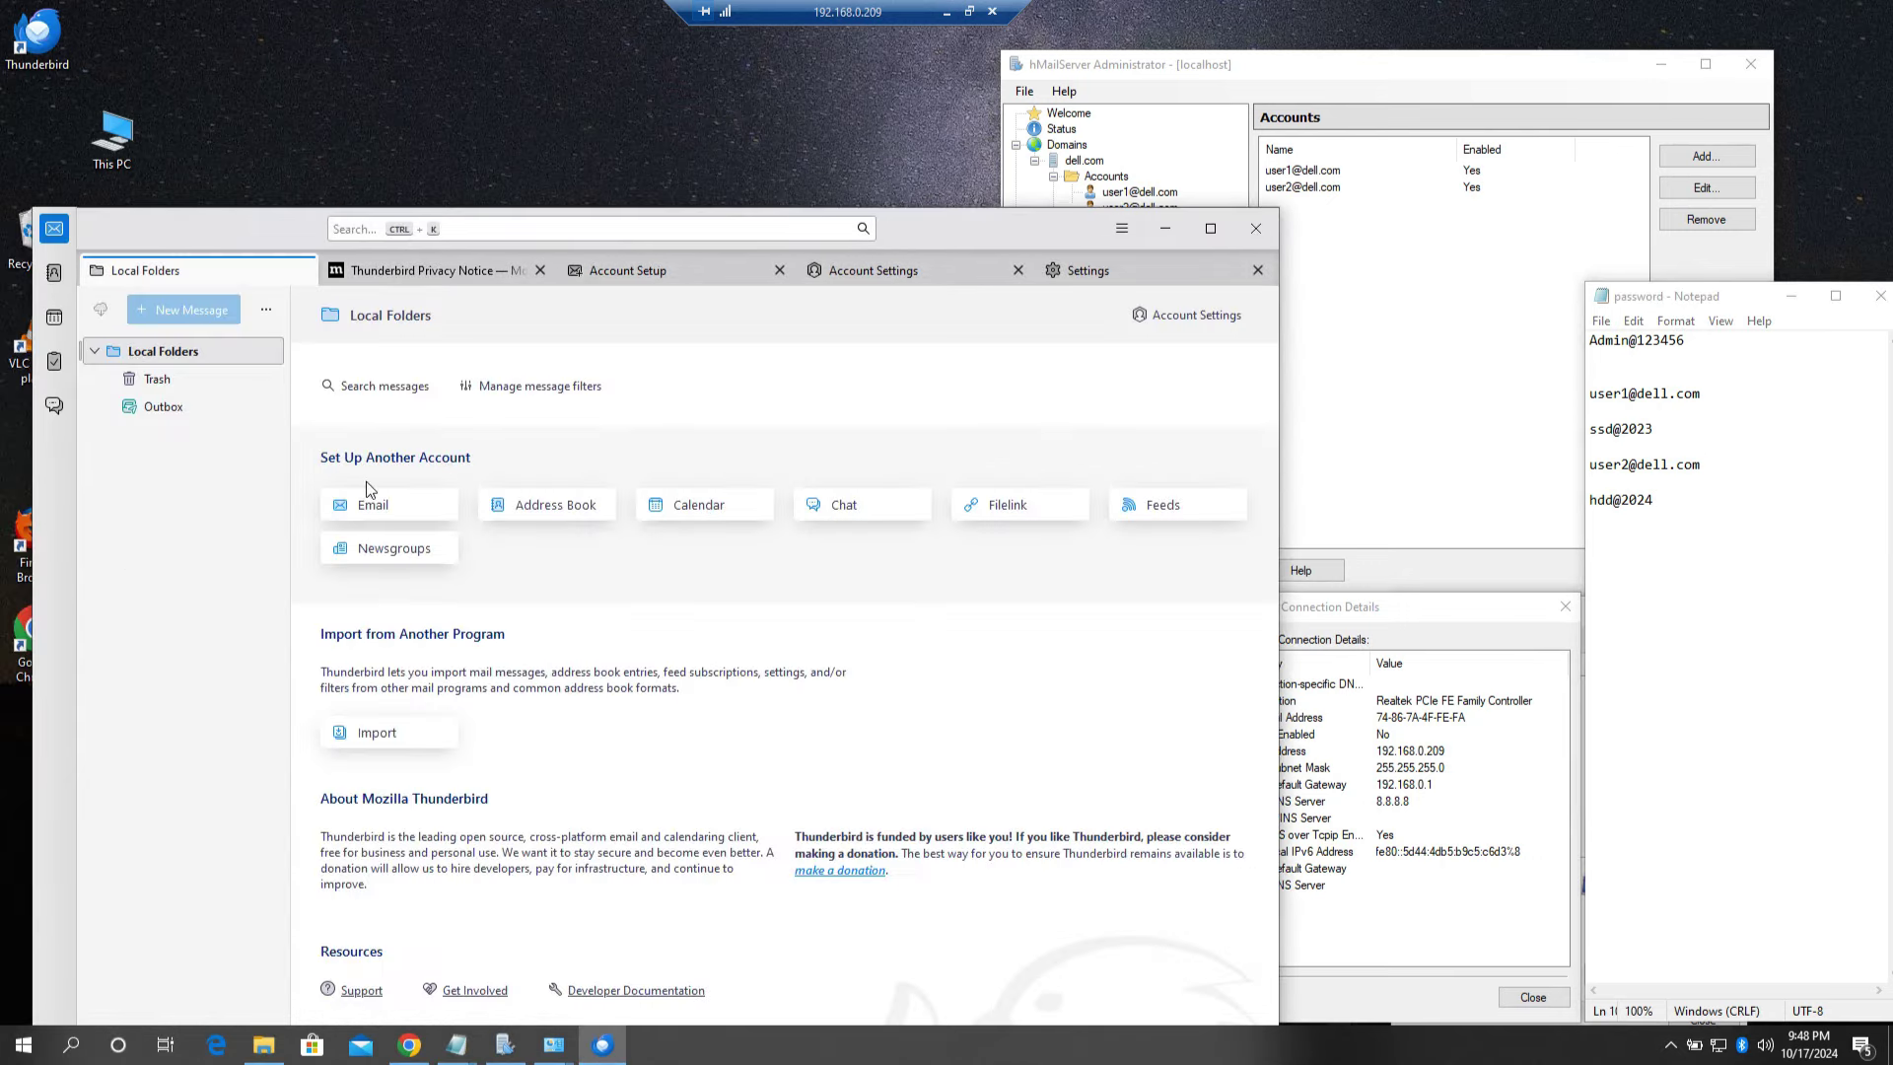
# Step: Fill in the full name, the first dell.com user's email address and its account password
pyautogui.click(390, 517)
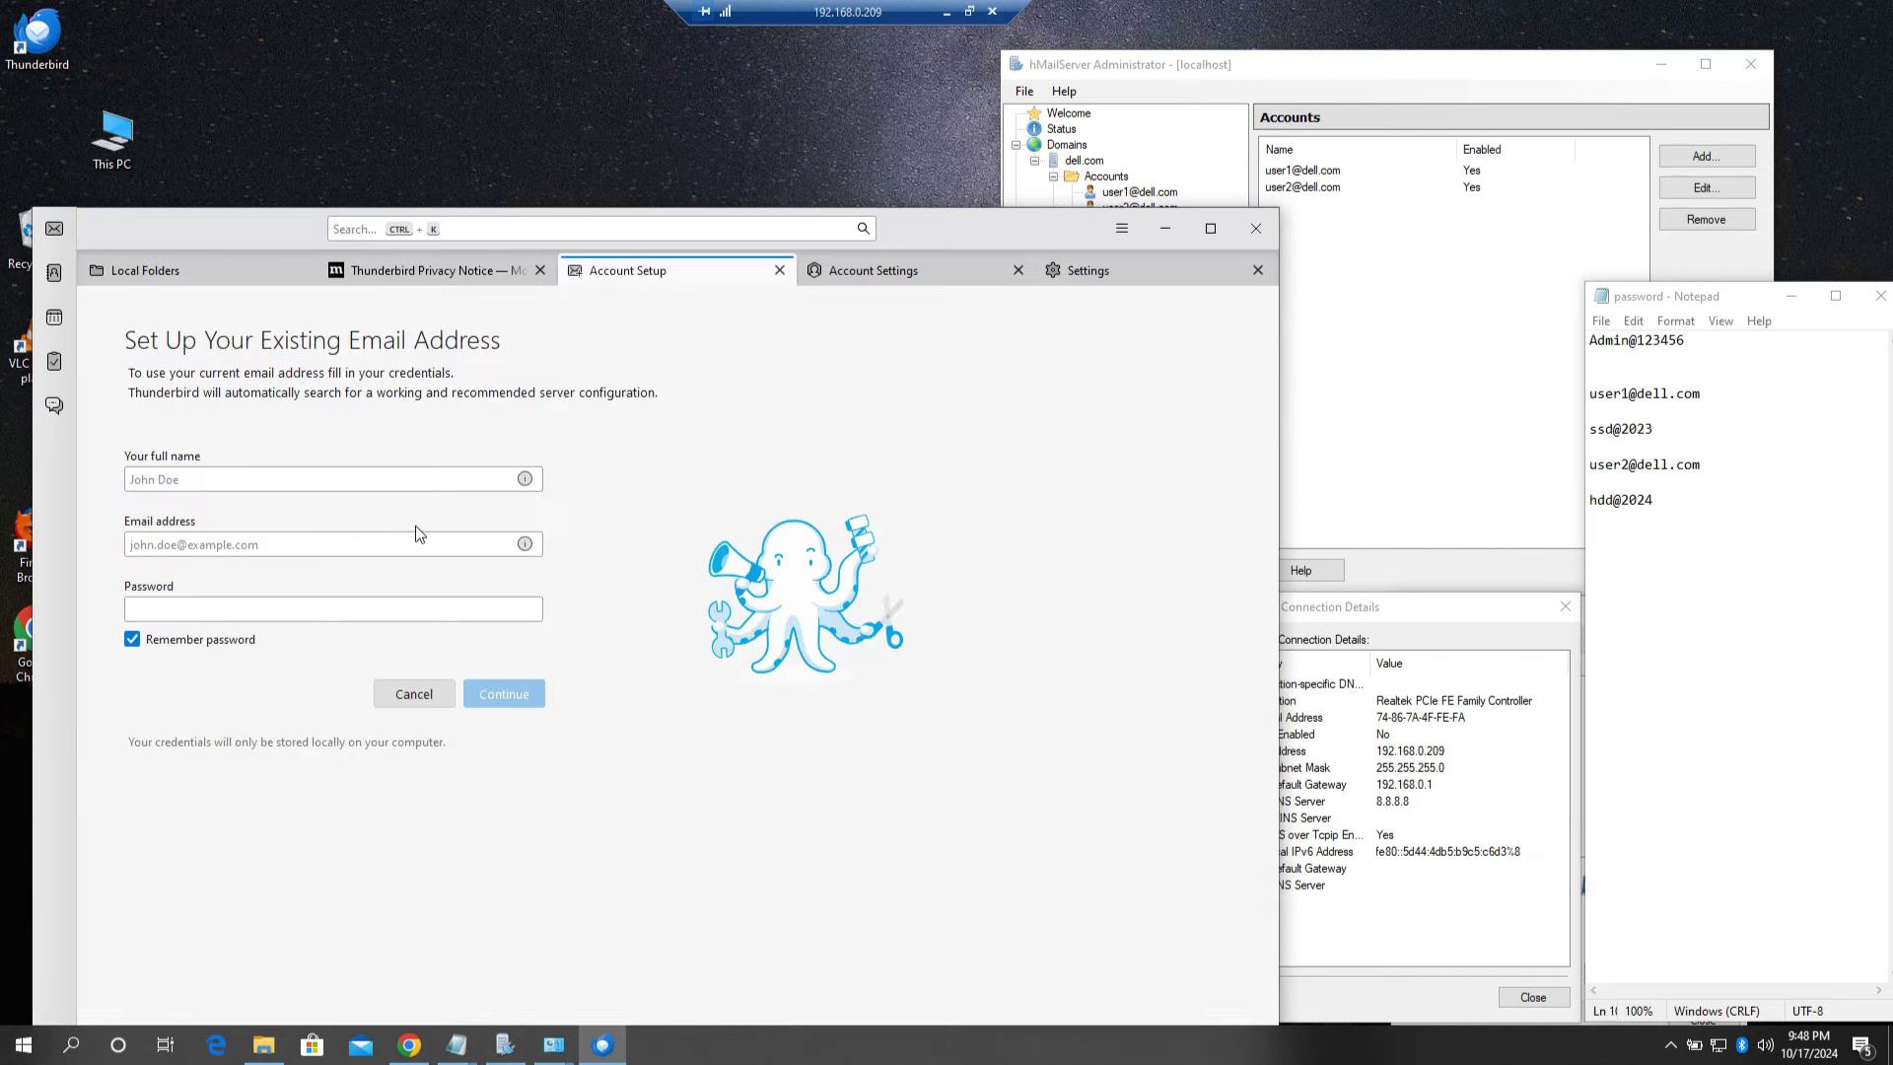
pyautogui.click(362, 477)
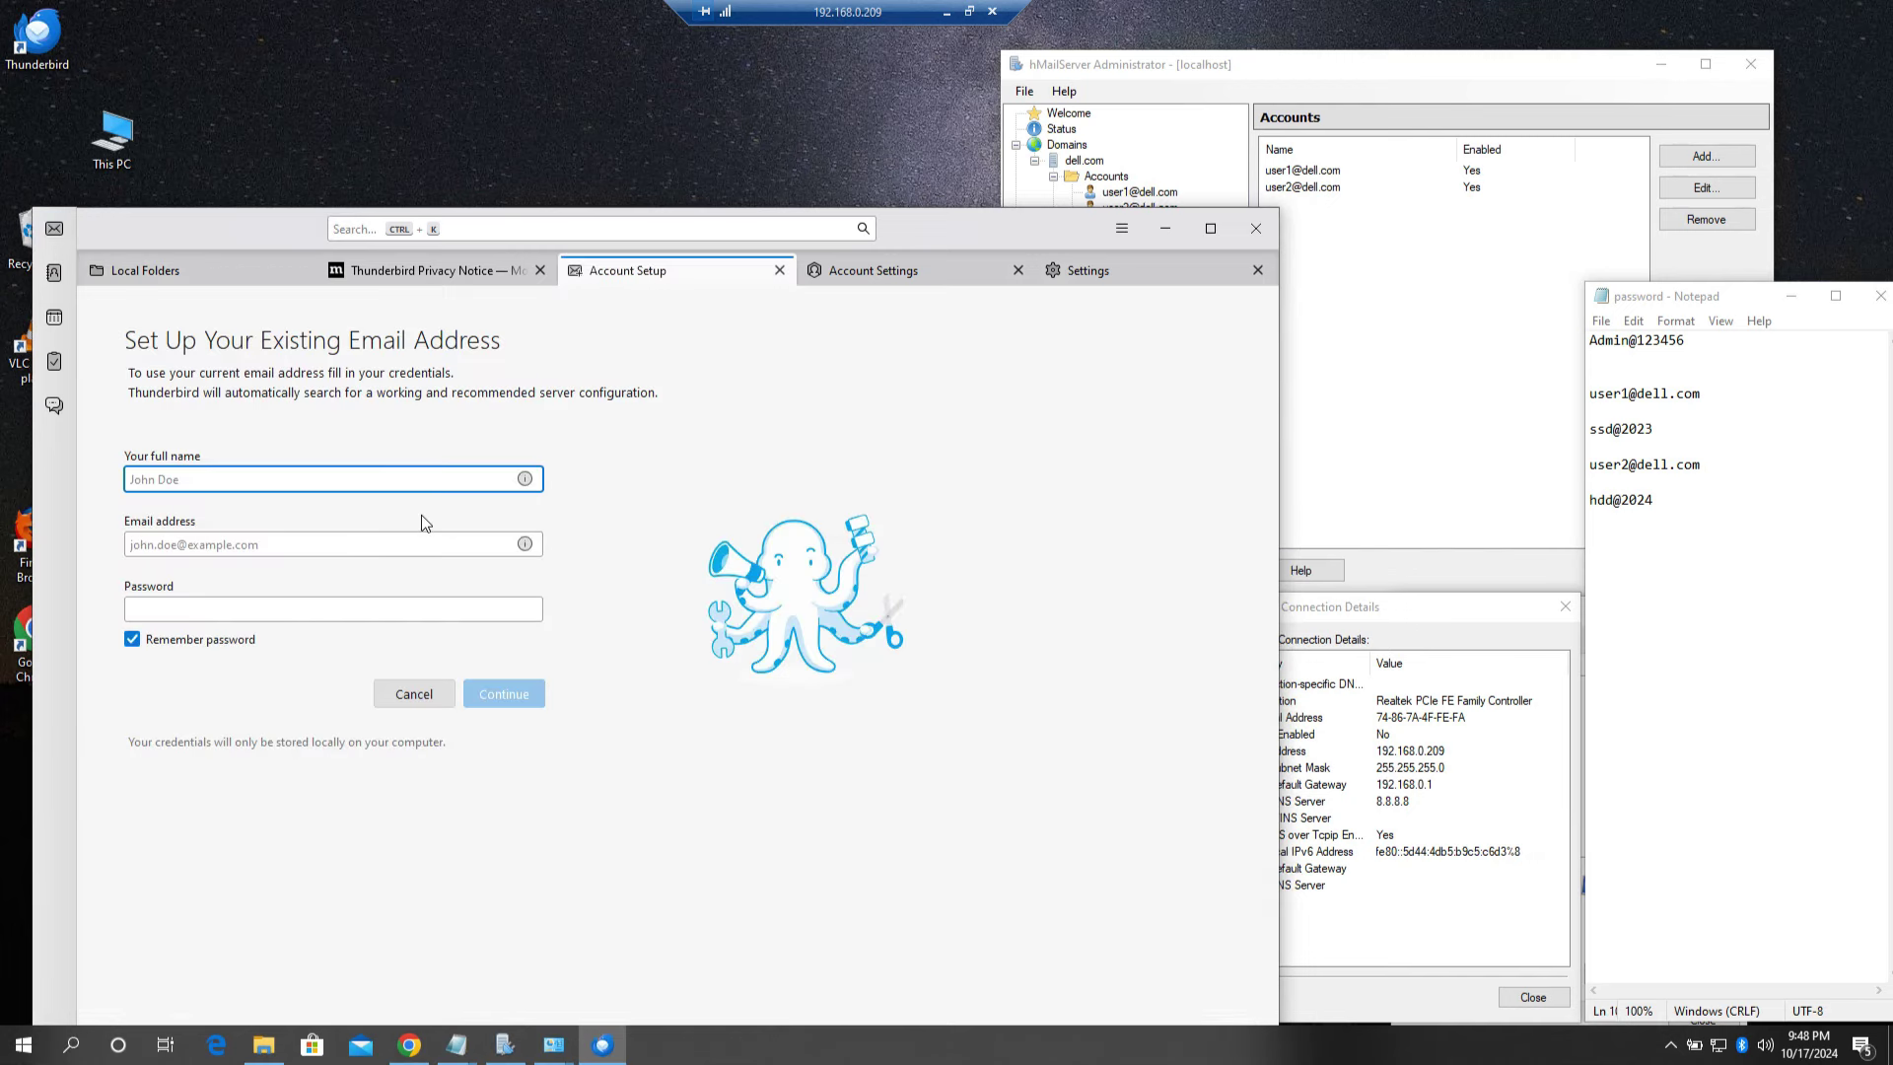
pyautogui.write('raja')
pyautogui.click(233, 544)
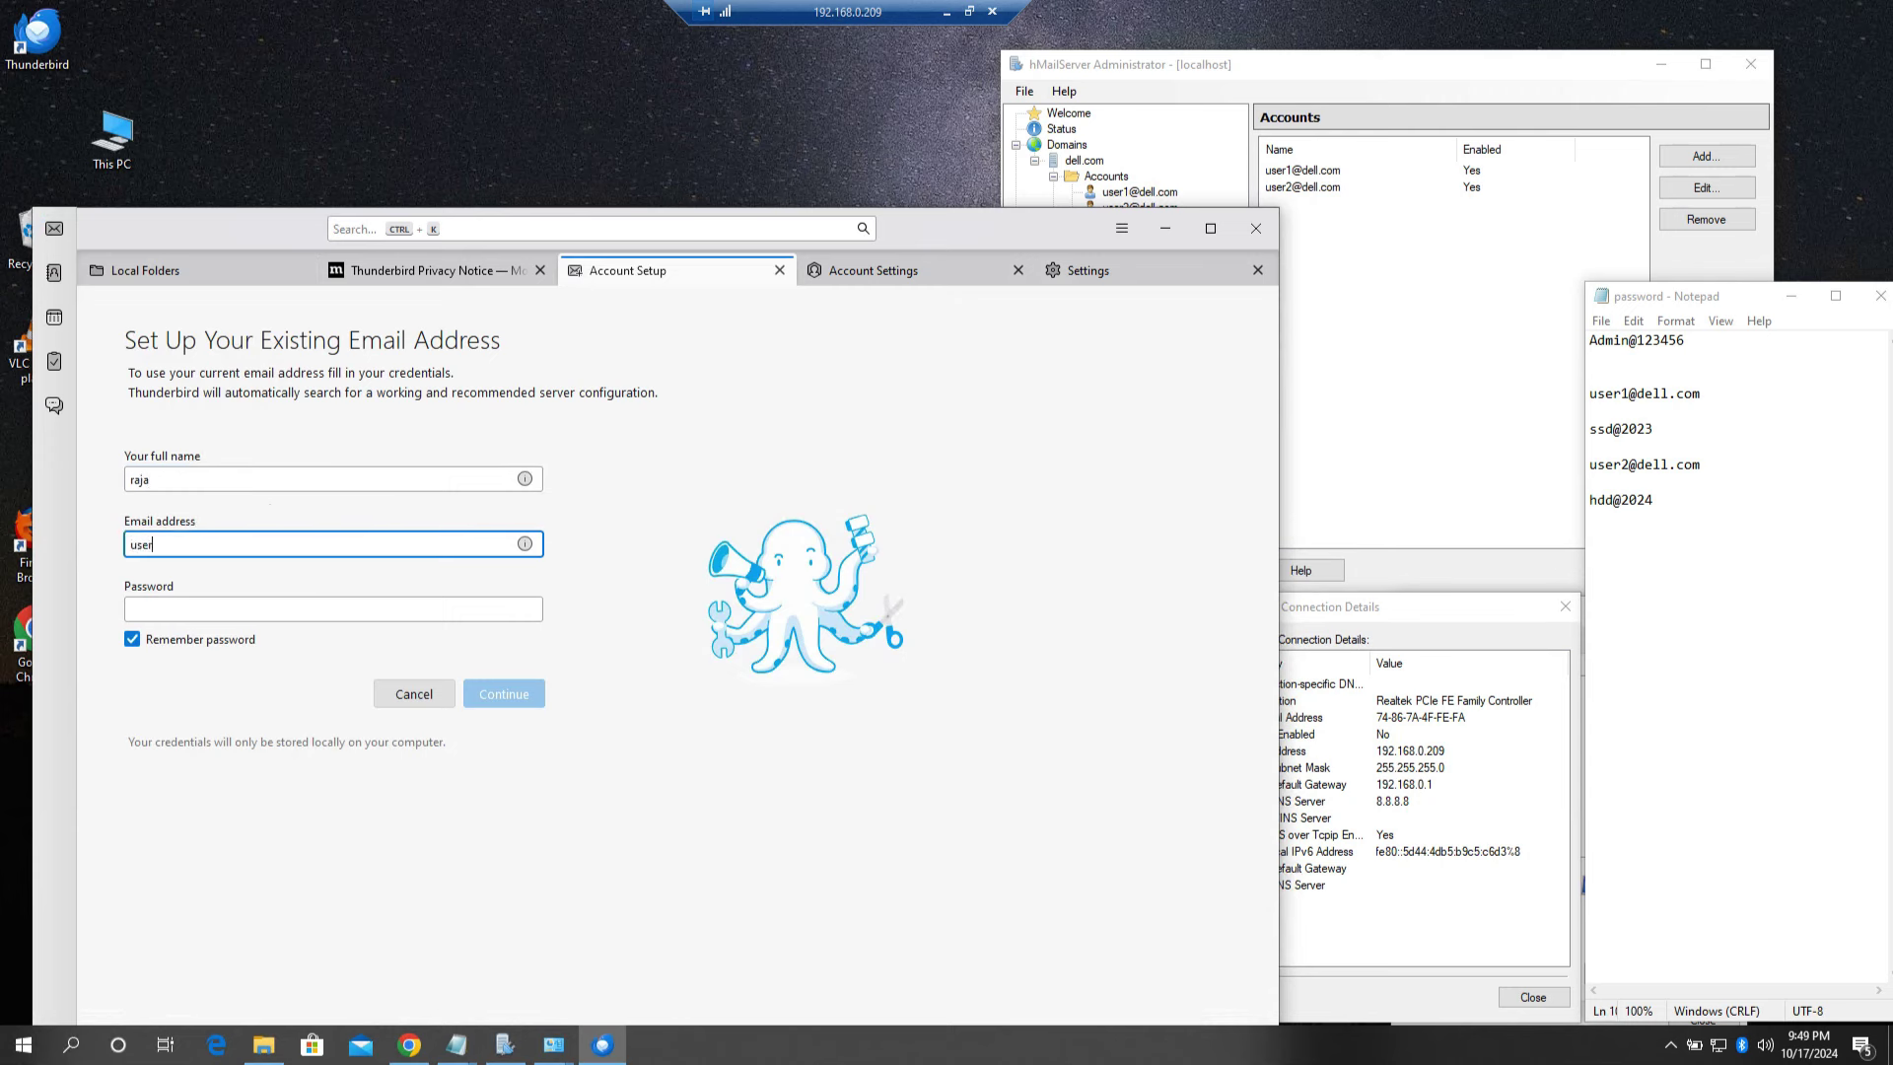
pyautogui.click(306, 609)
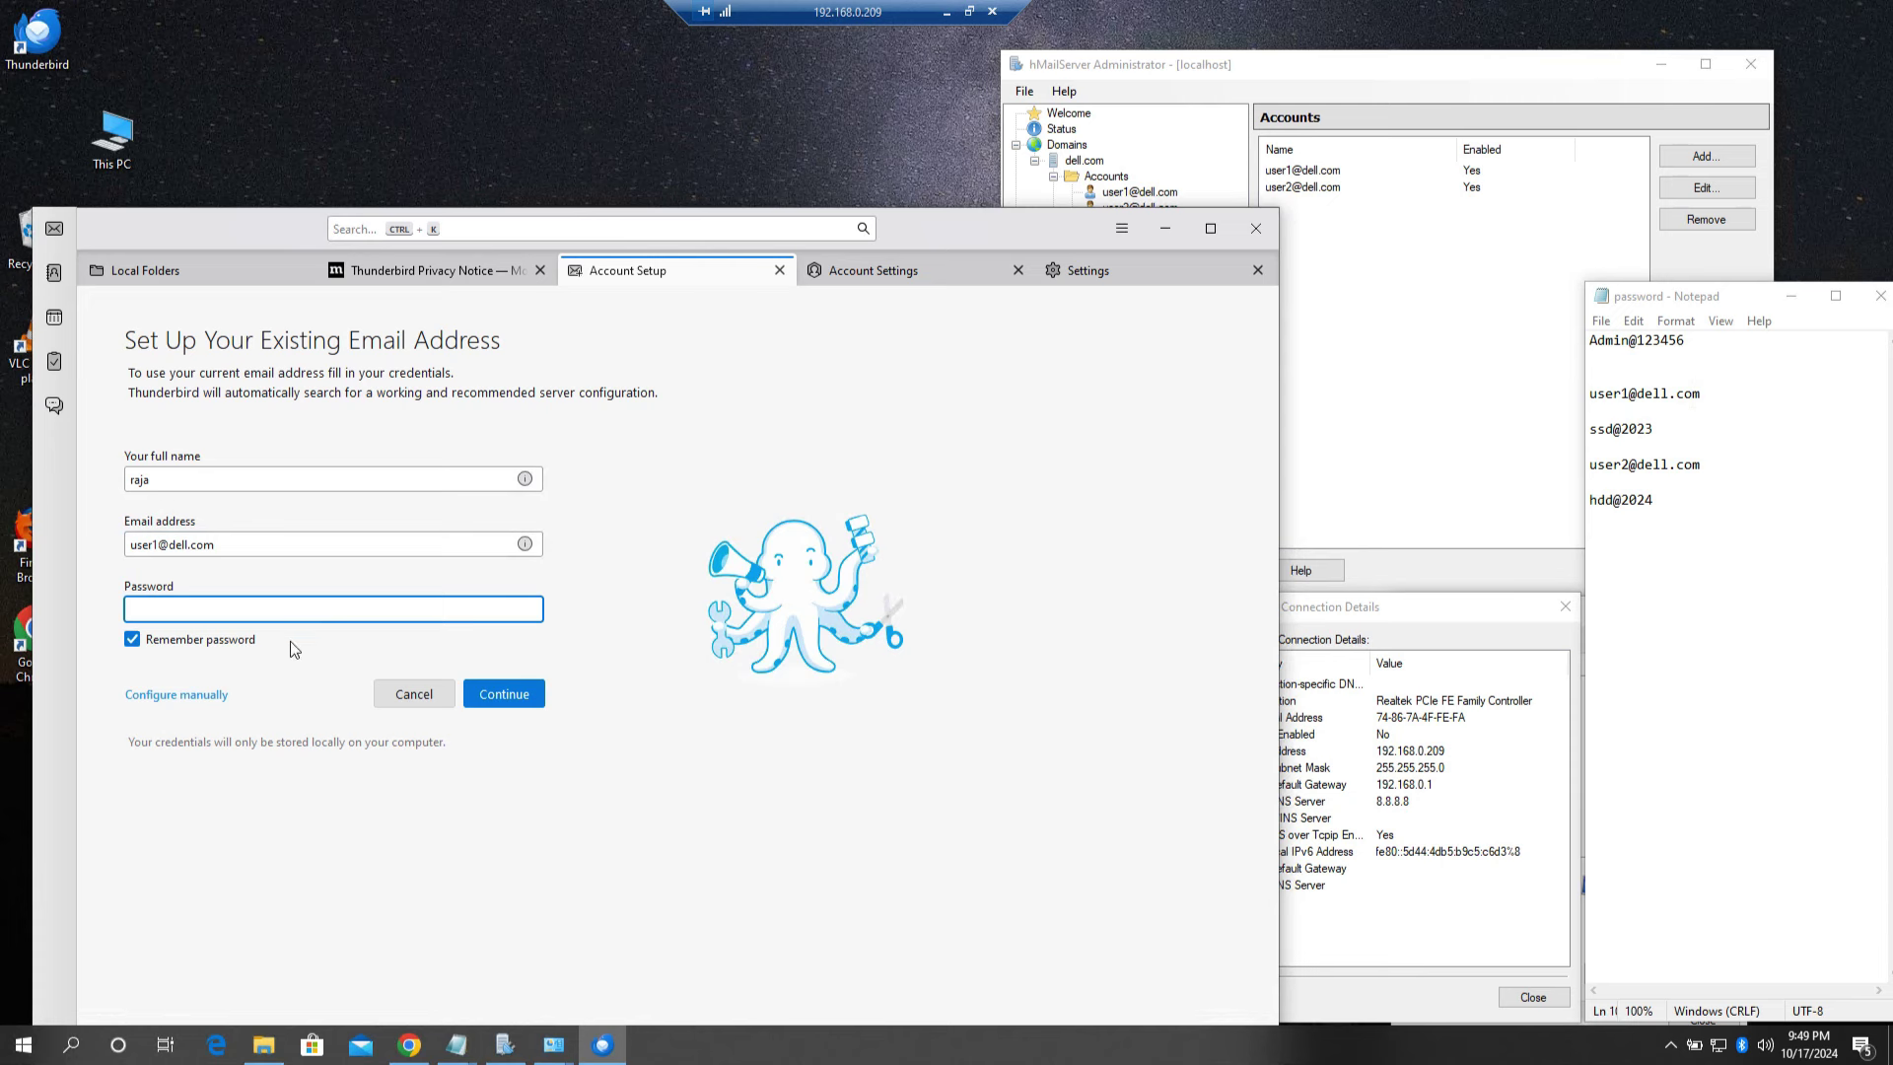
pyautogui.moveTo(217, 223); pyautogui.dragTo(207, 101)
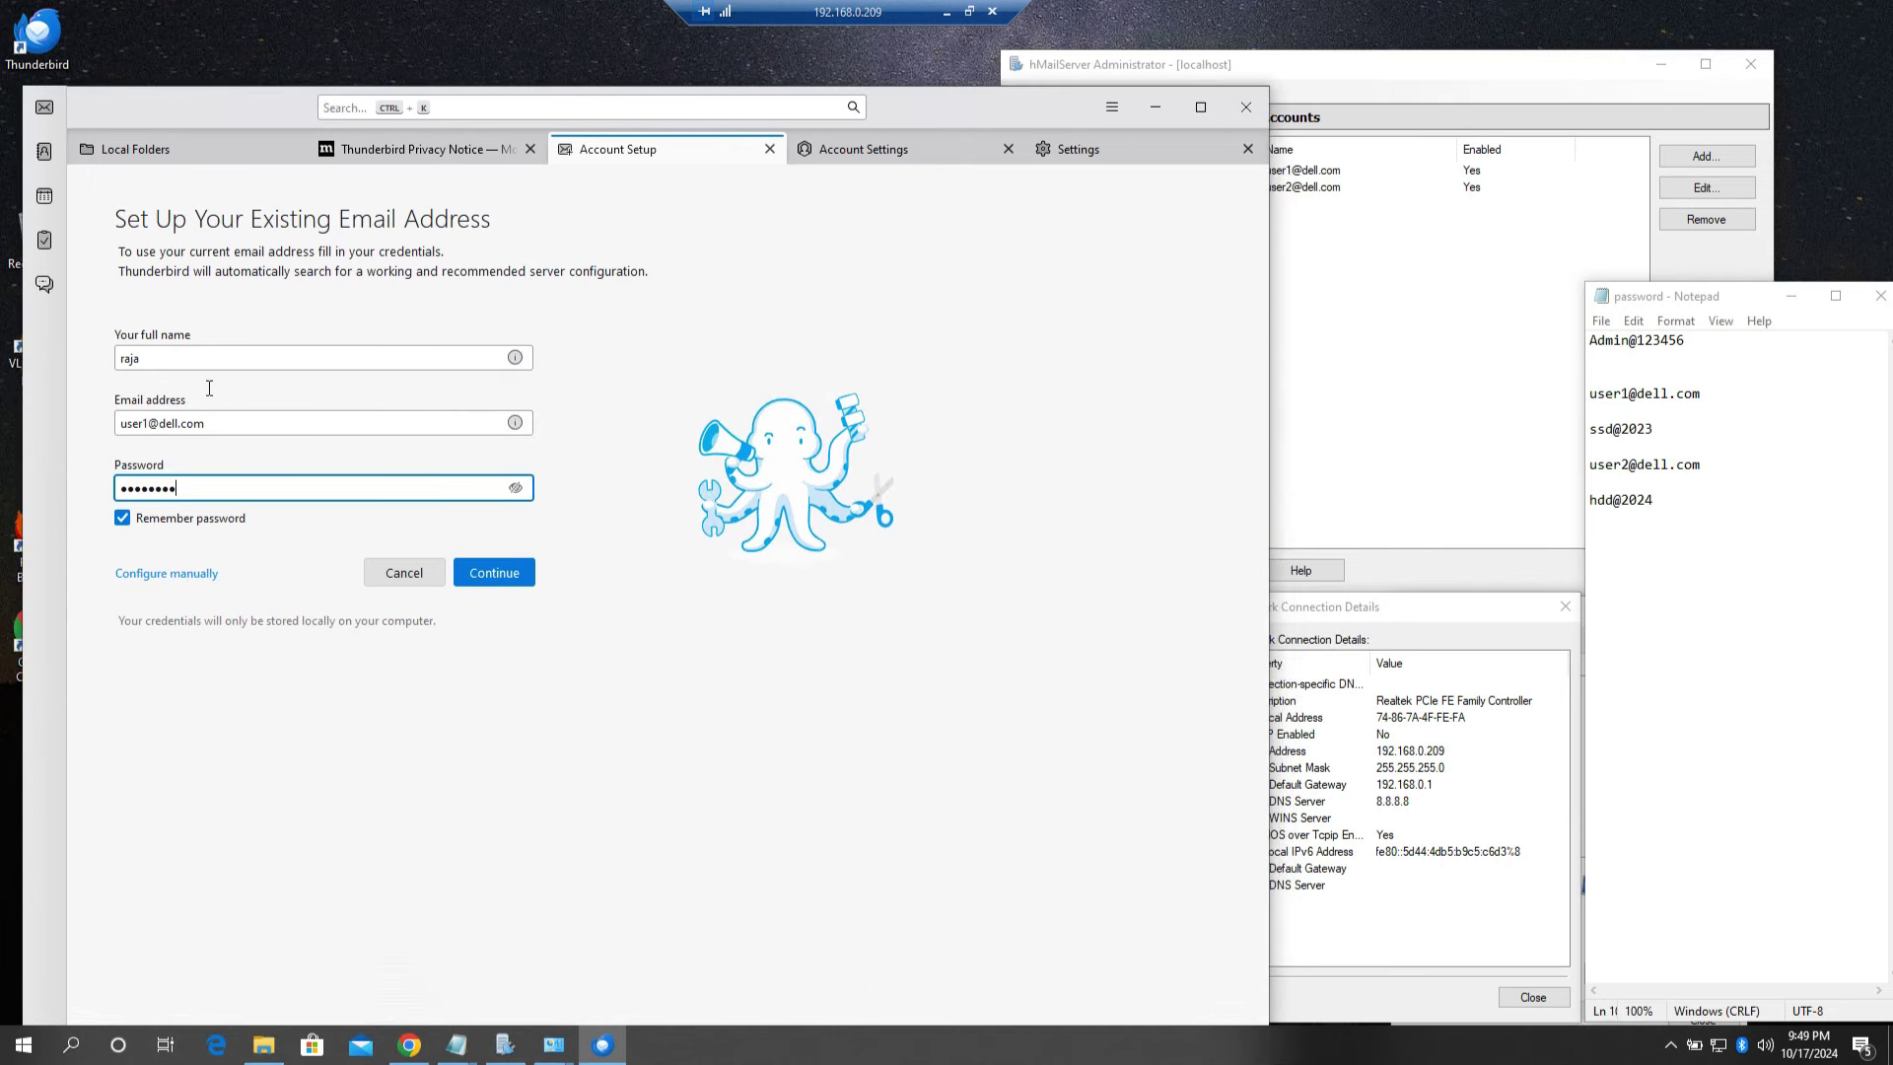
# Step: Switch to manual configuration and set the incoming IMAP server to 192.168.0.209, port 143
pyautogui.click(177, 577)
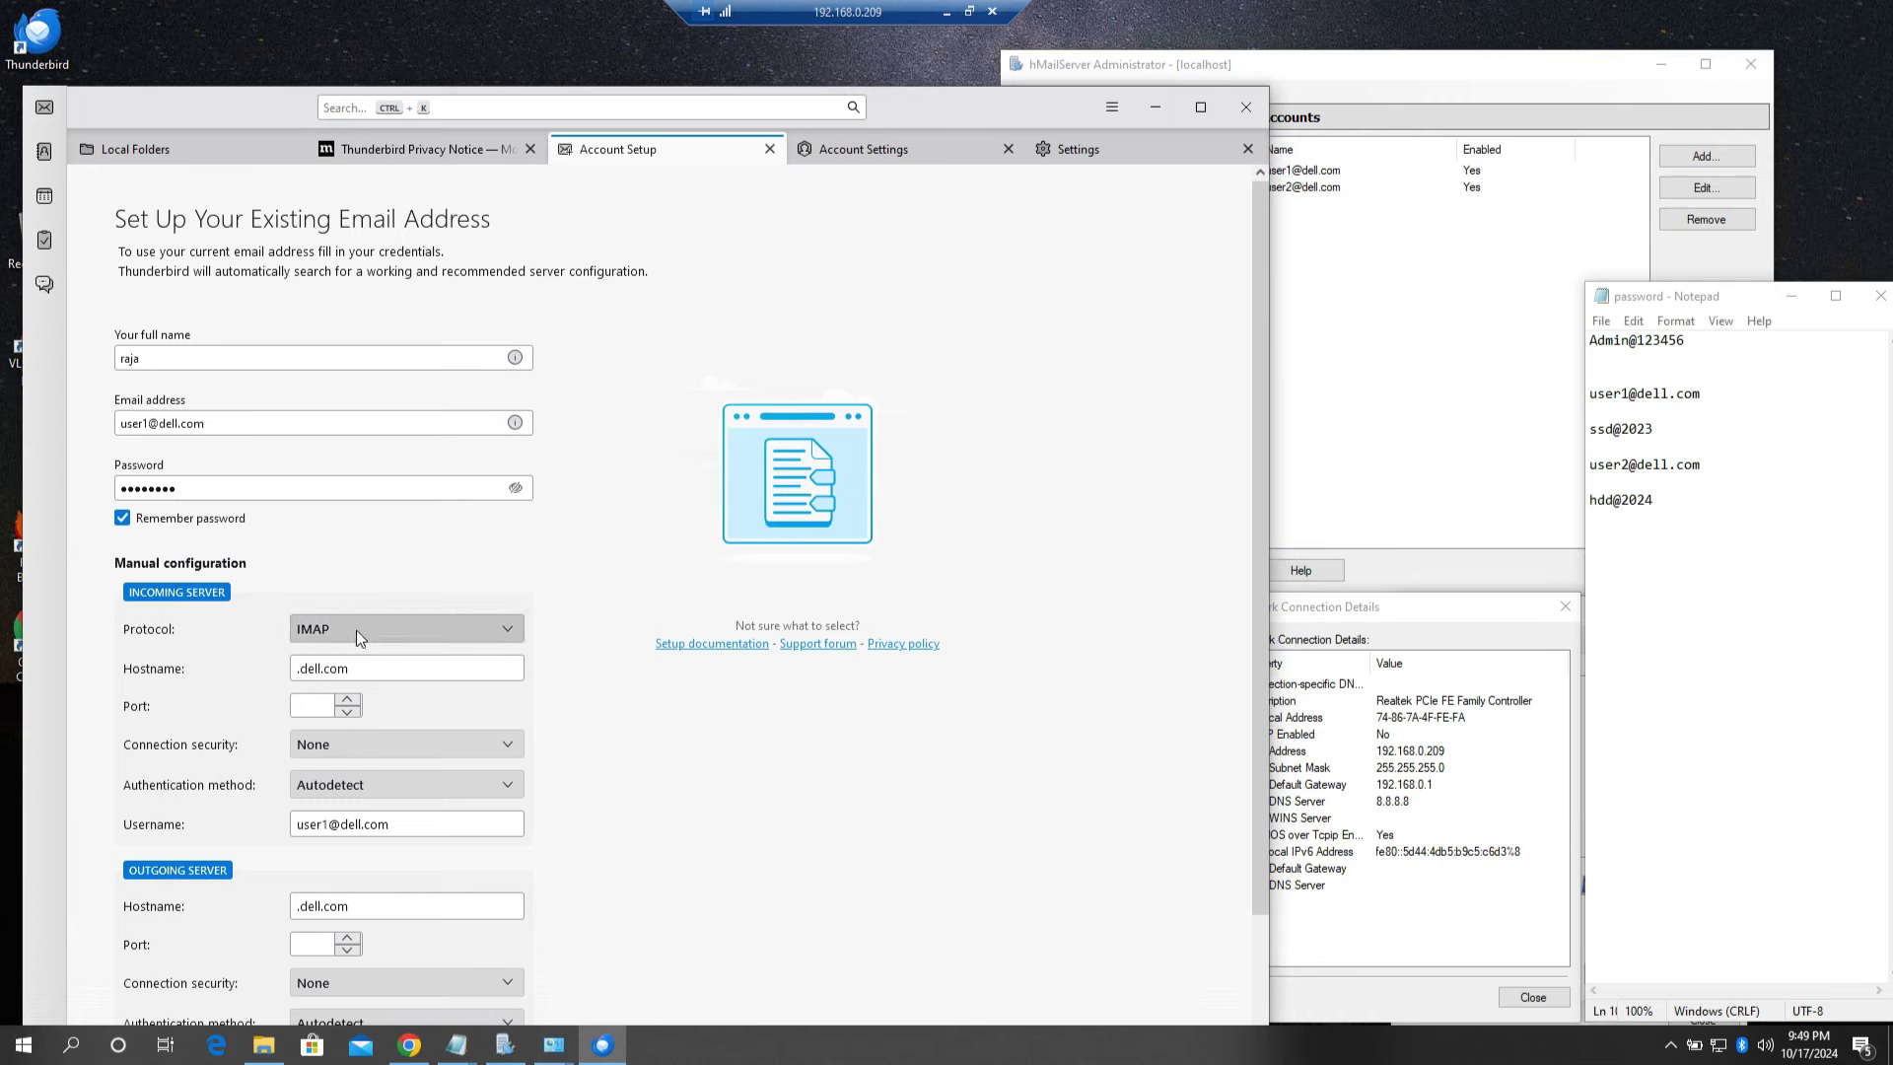
pyautogui.tripleClick(373, 668)
pyautogui.press('BackSpace')
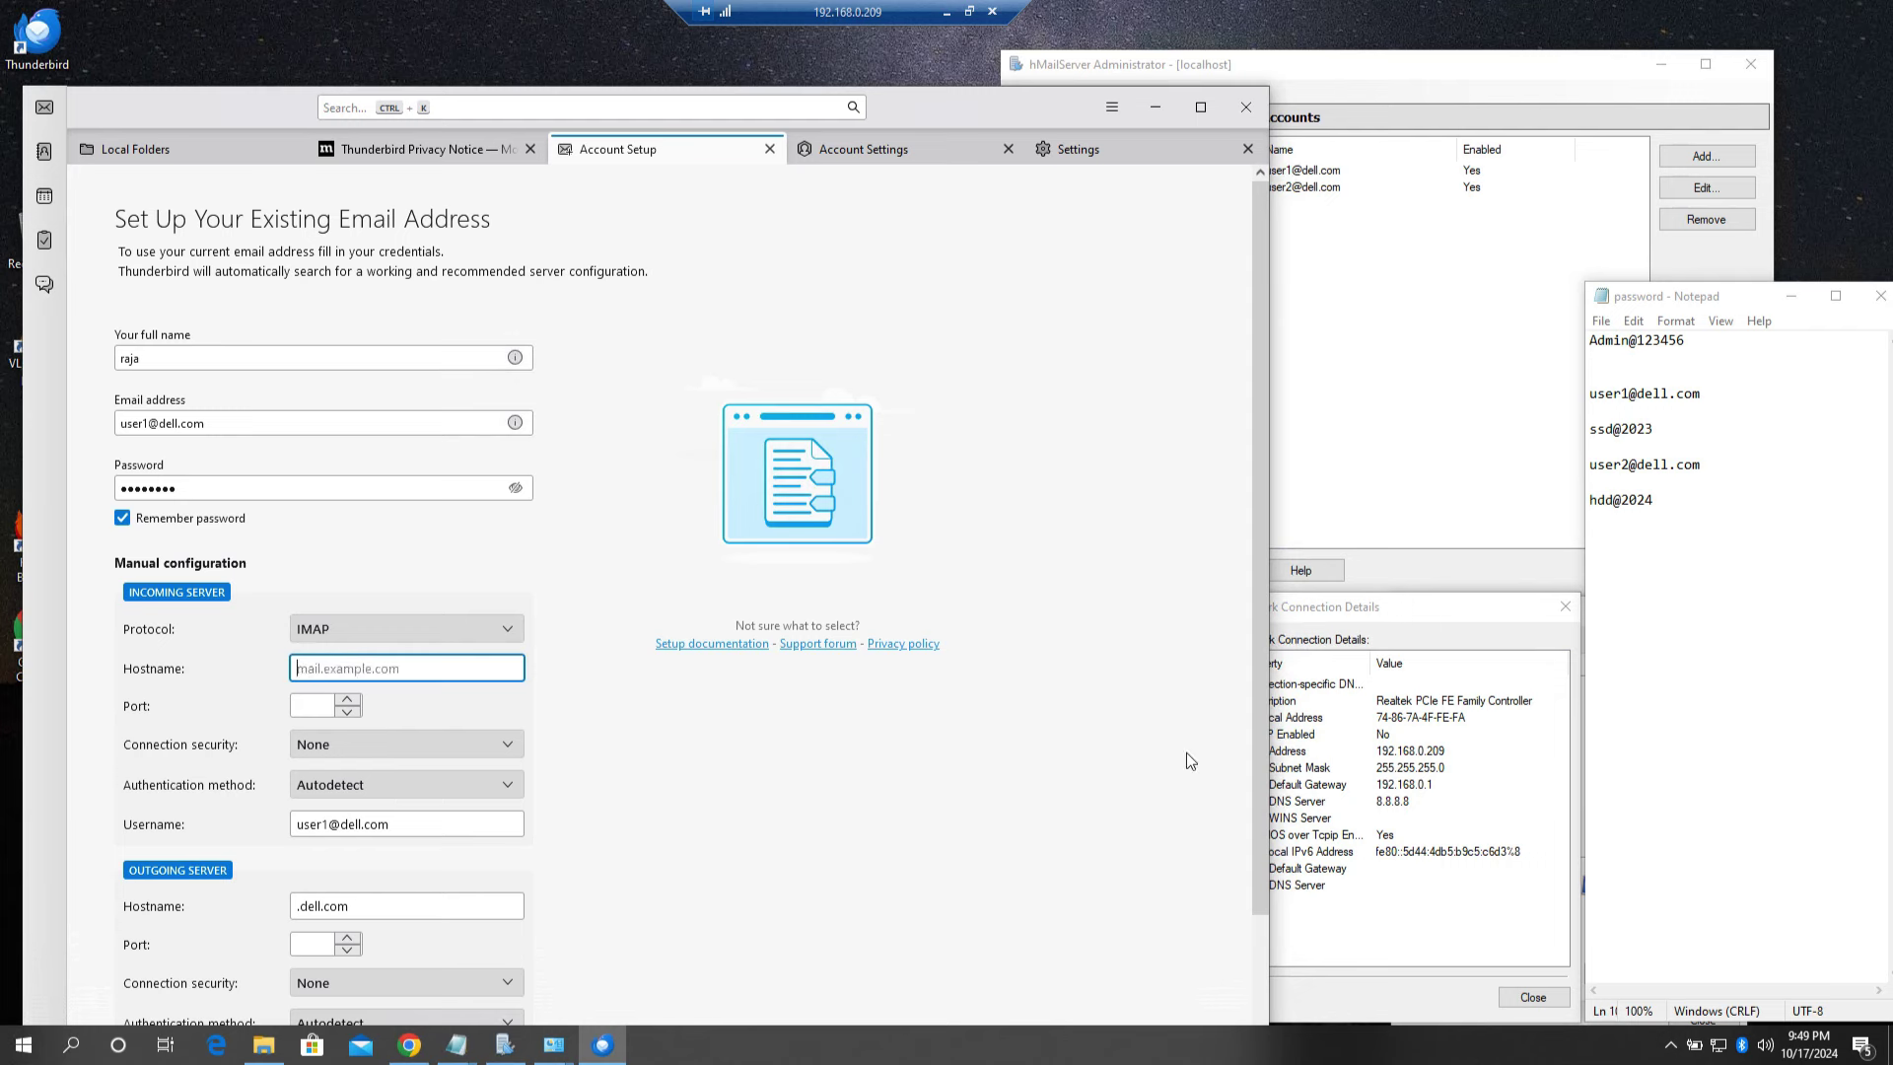
pyautogui.moveTo(1396, 613); pyautogui.dragTo(1630, 621)
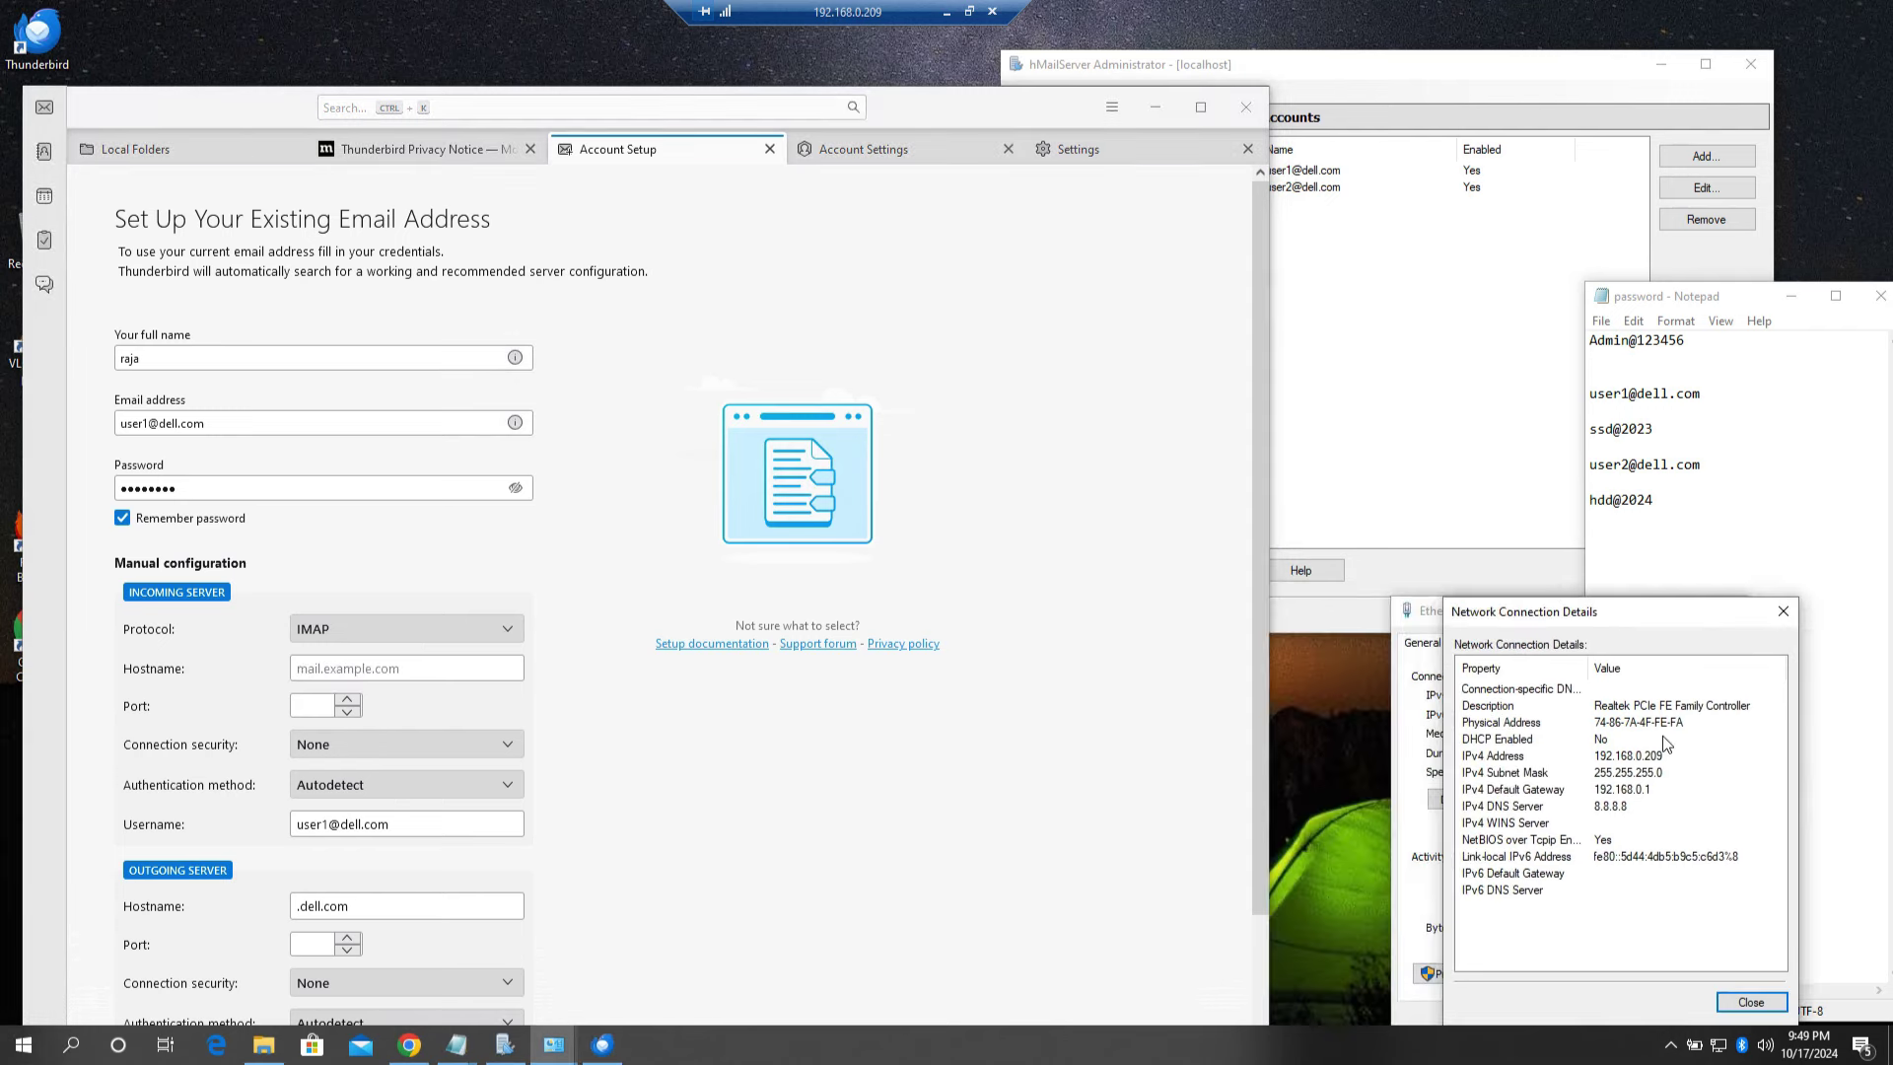
pyautogui.click(372, 670)
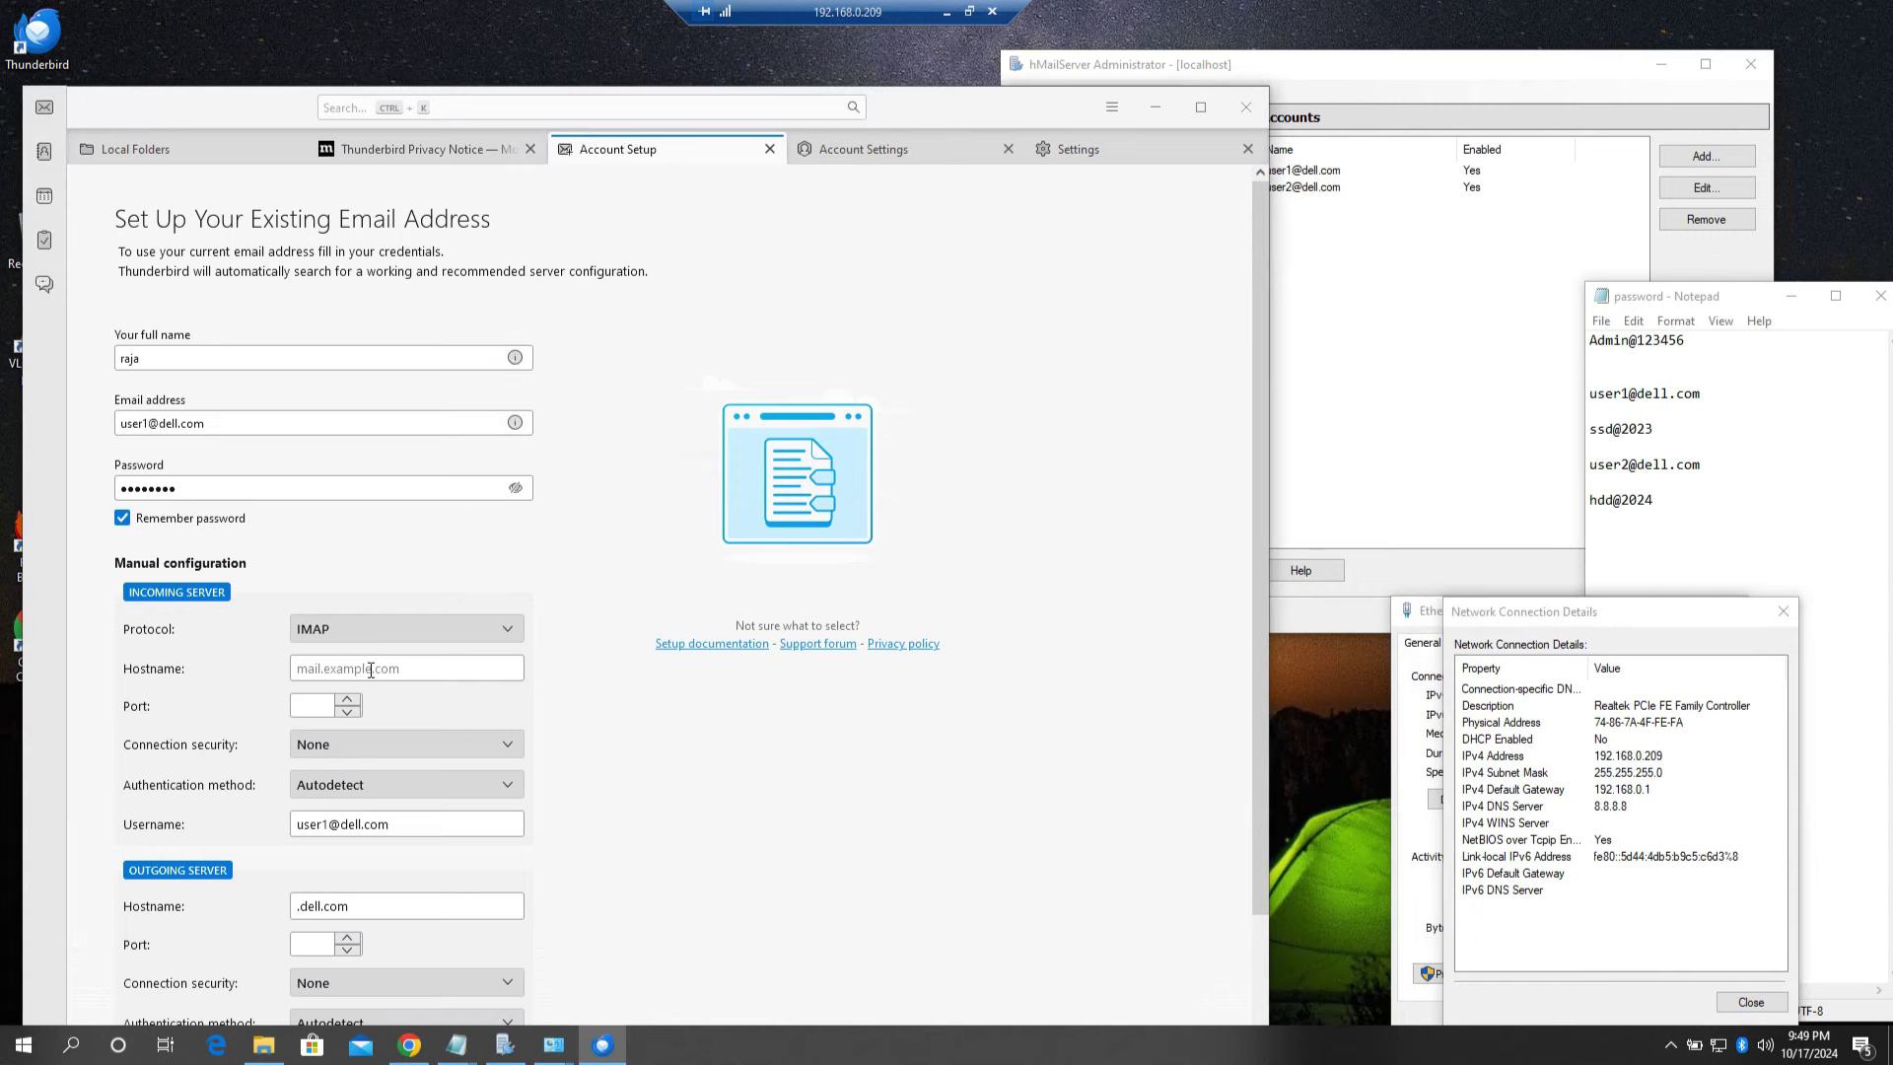
pyautogui.write('192.168.0.')
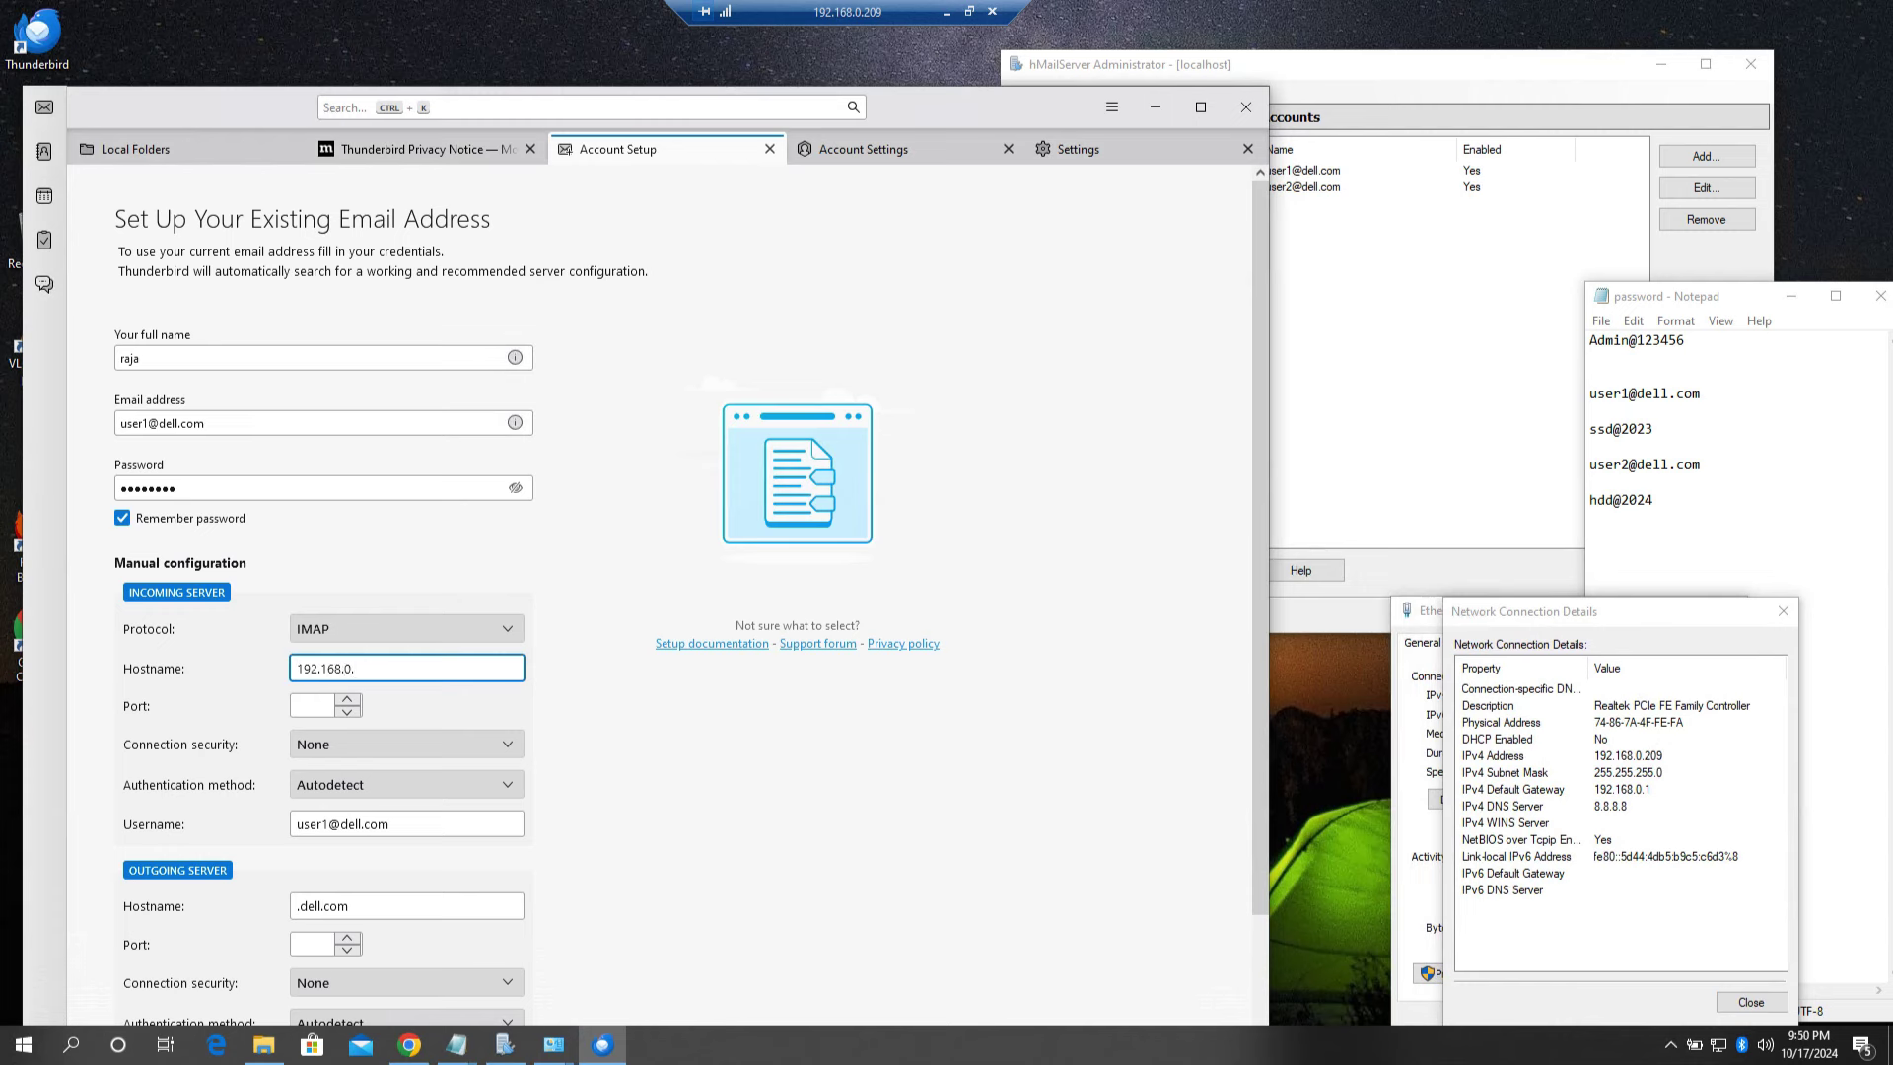
pyautogui.write('209')
pyautogui.click(319, 704)
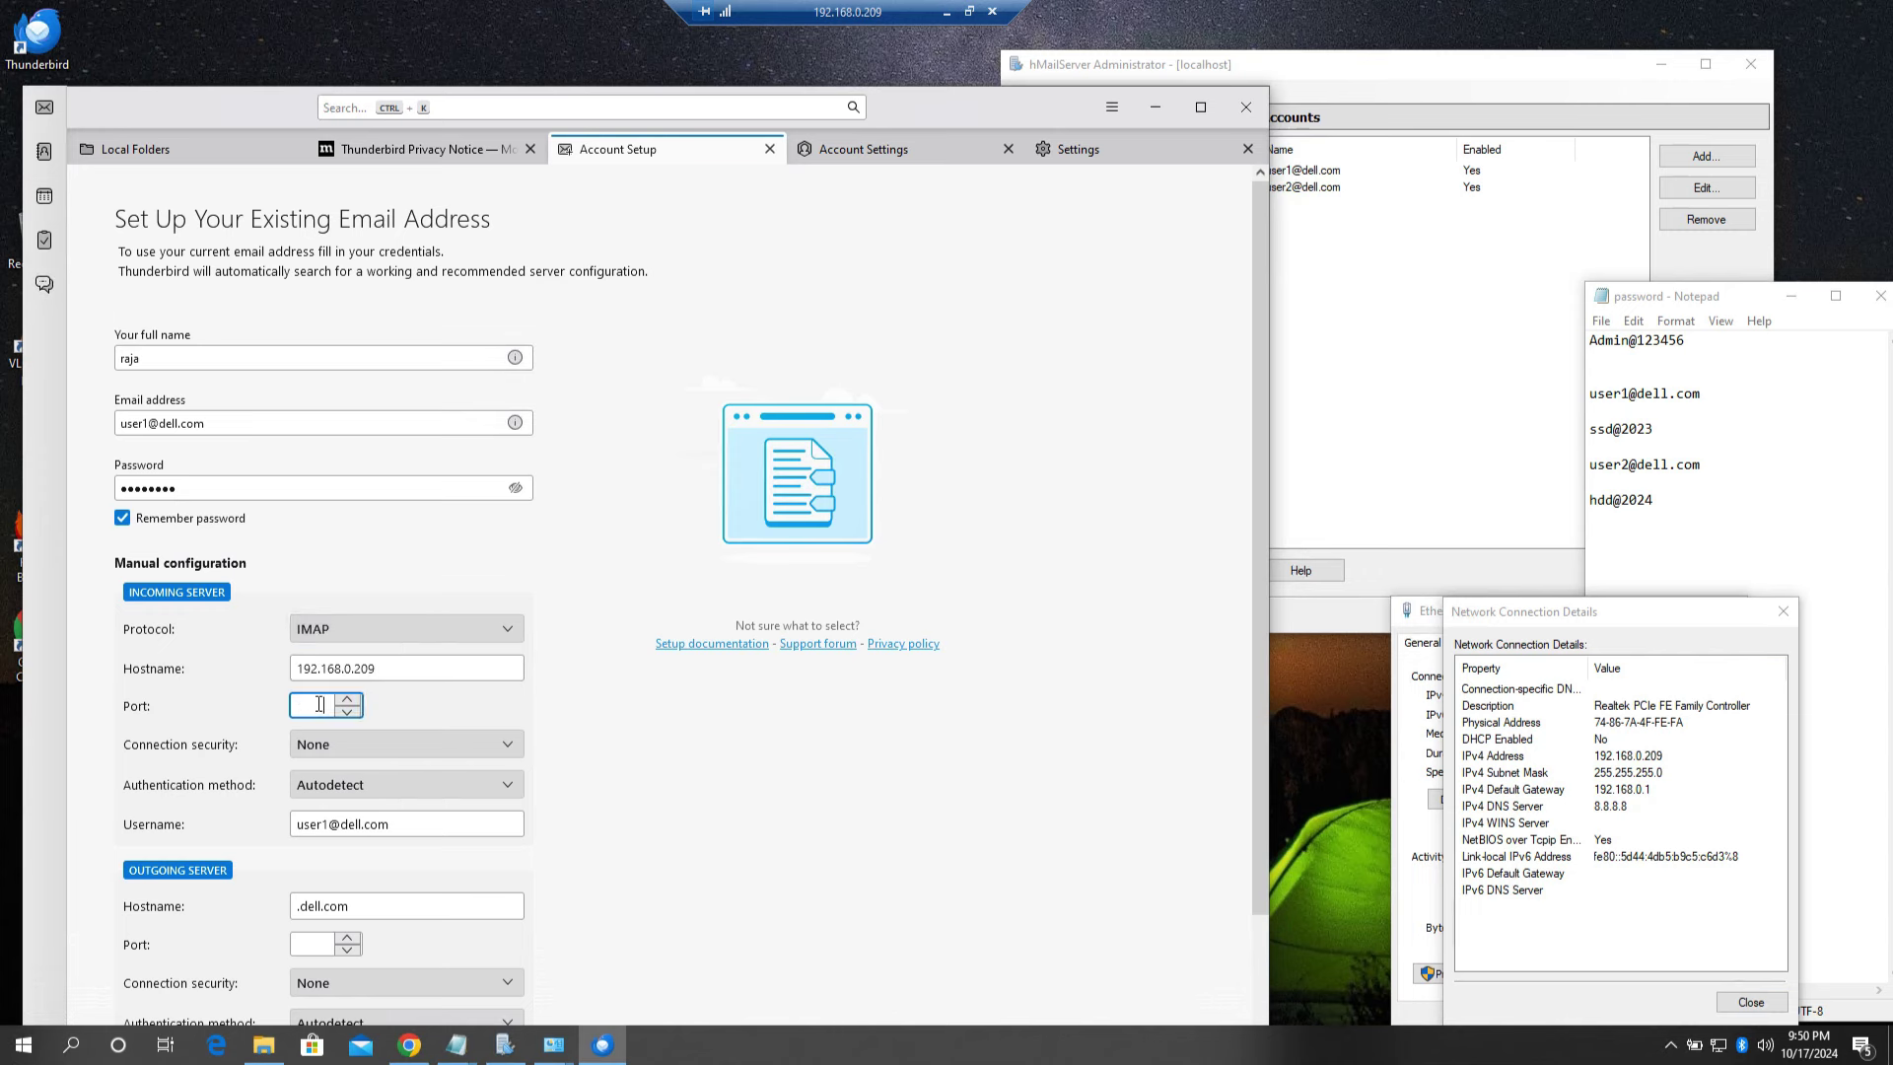
pyautogui.write('143')
# Step: Clear the outgoing server hostname and begin entering 192.168
pyautogui.moveTo(175, 102); pyautogui.dragTo(176, 28)
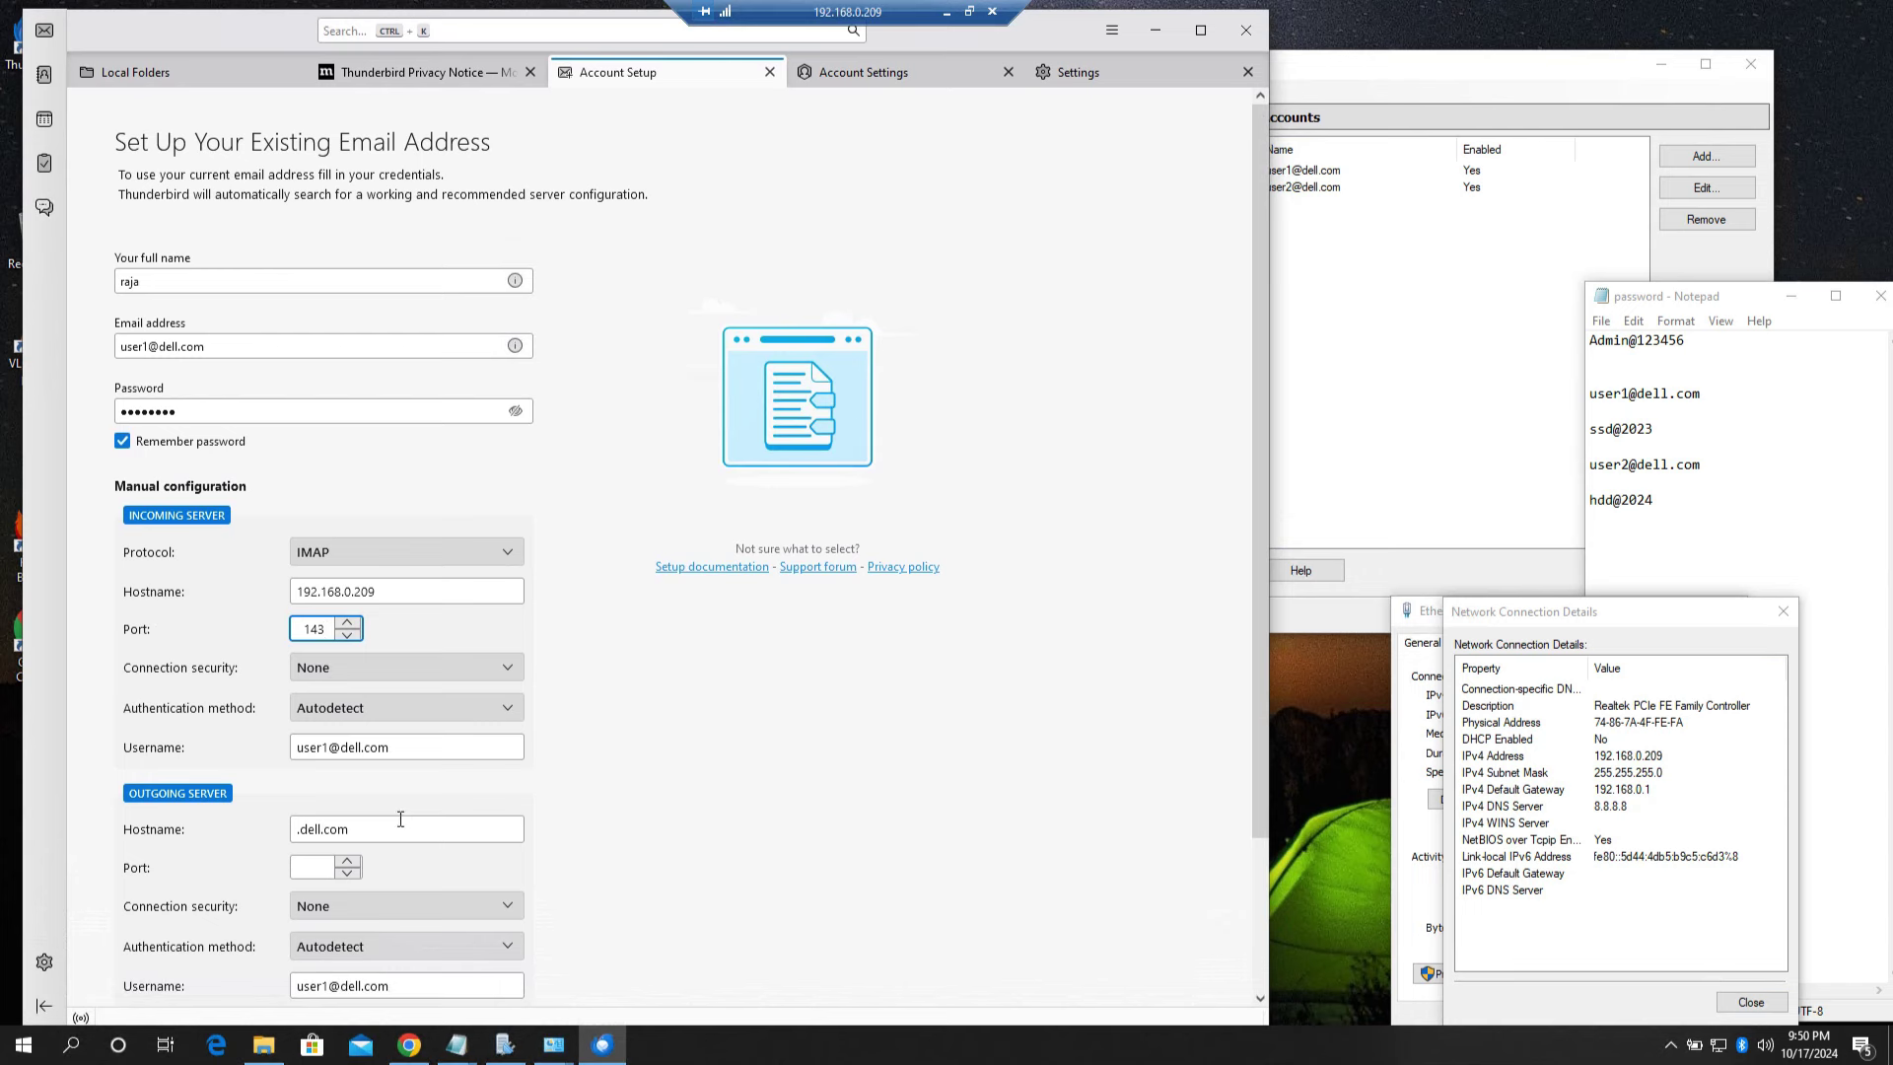
pyautogui.moveTo(392, 831); pyautogui.dragTo(244, 831)
pyautogui.press('BackSpace')
pyautogui.write('192.168')
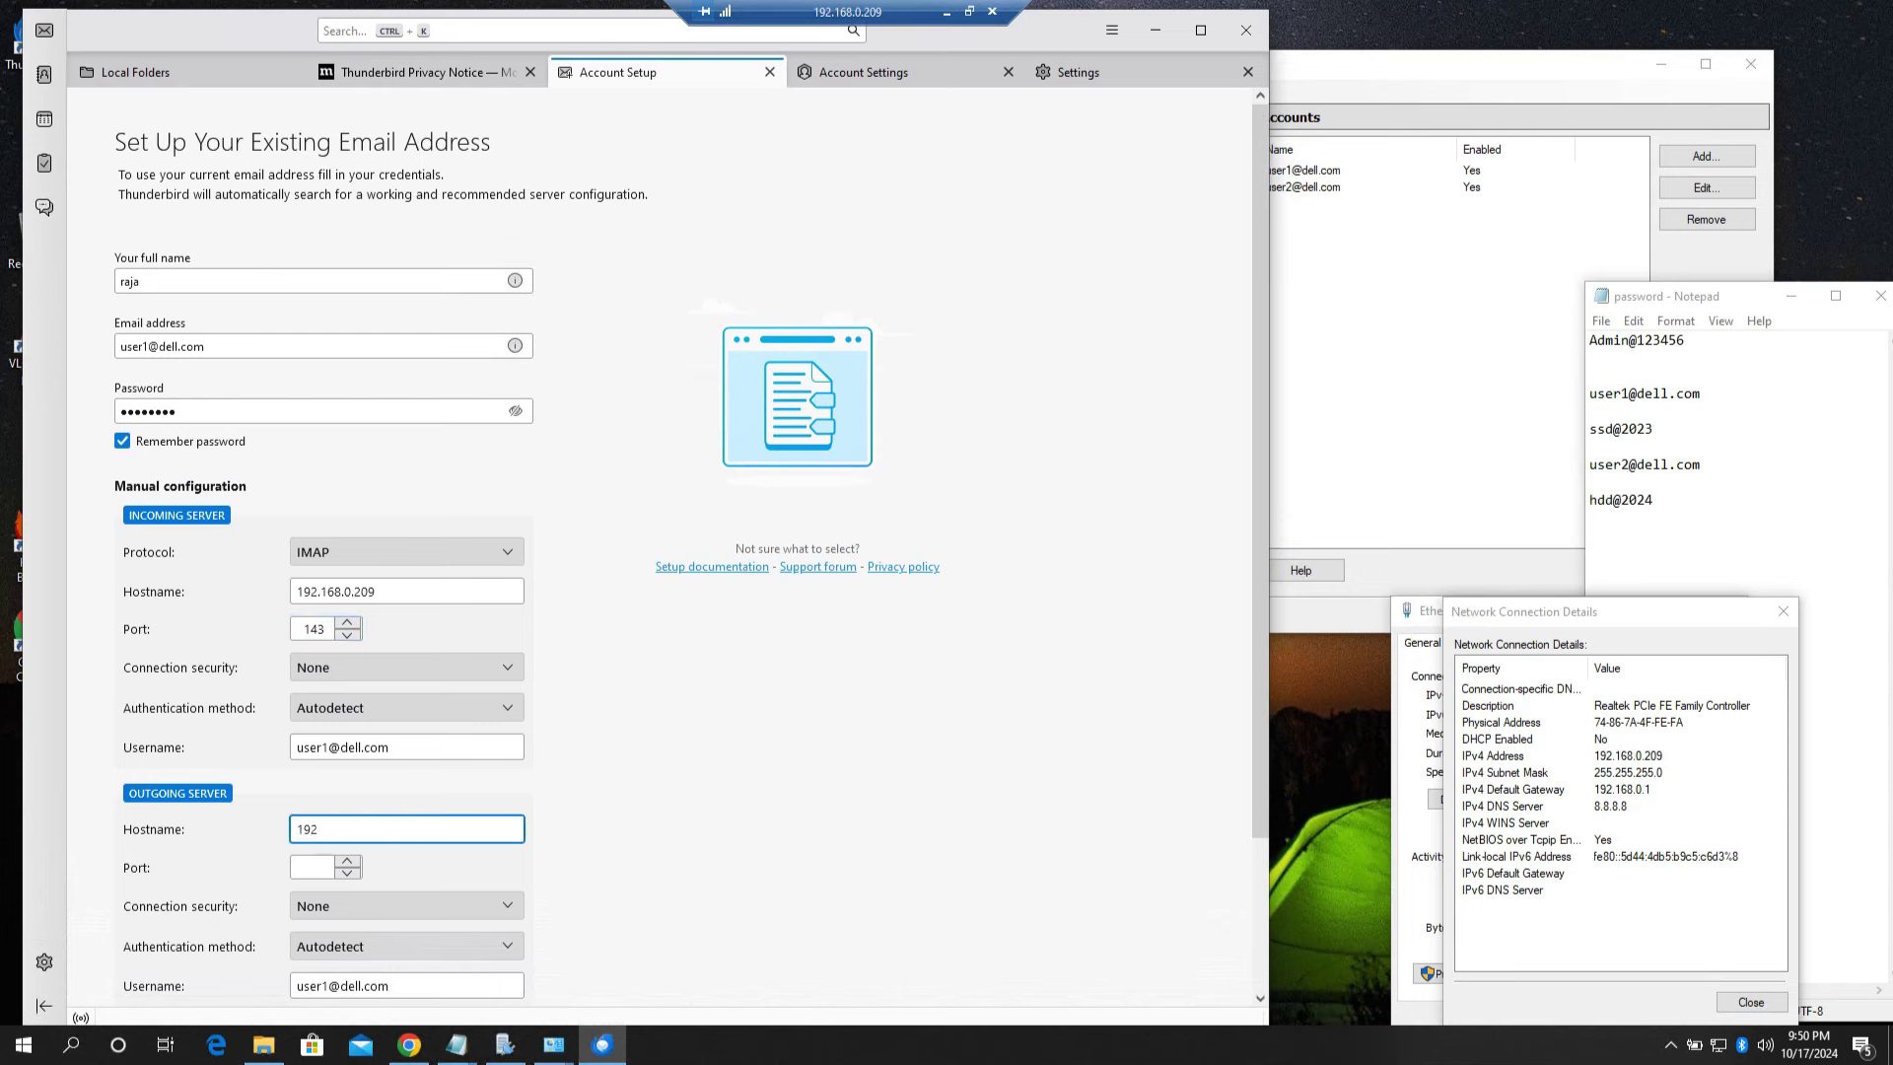